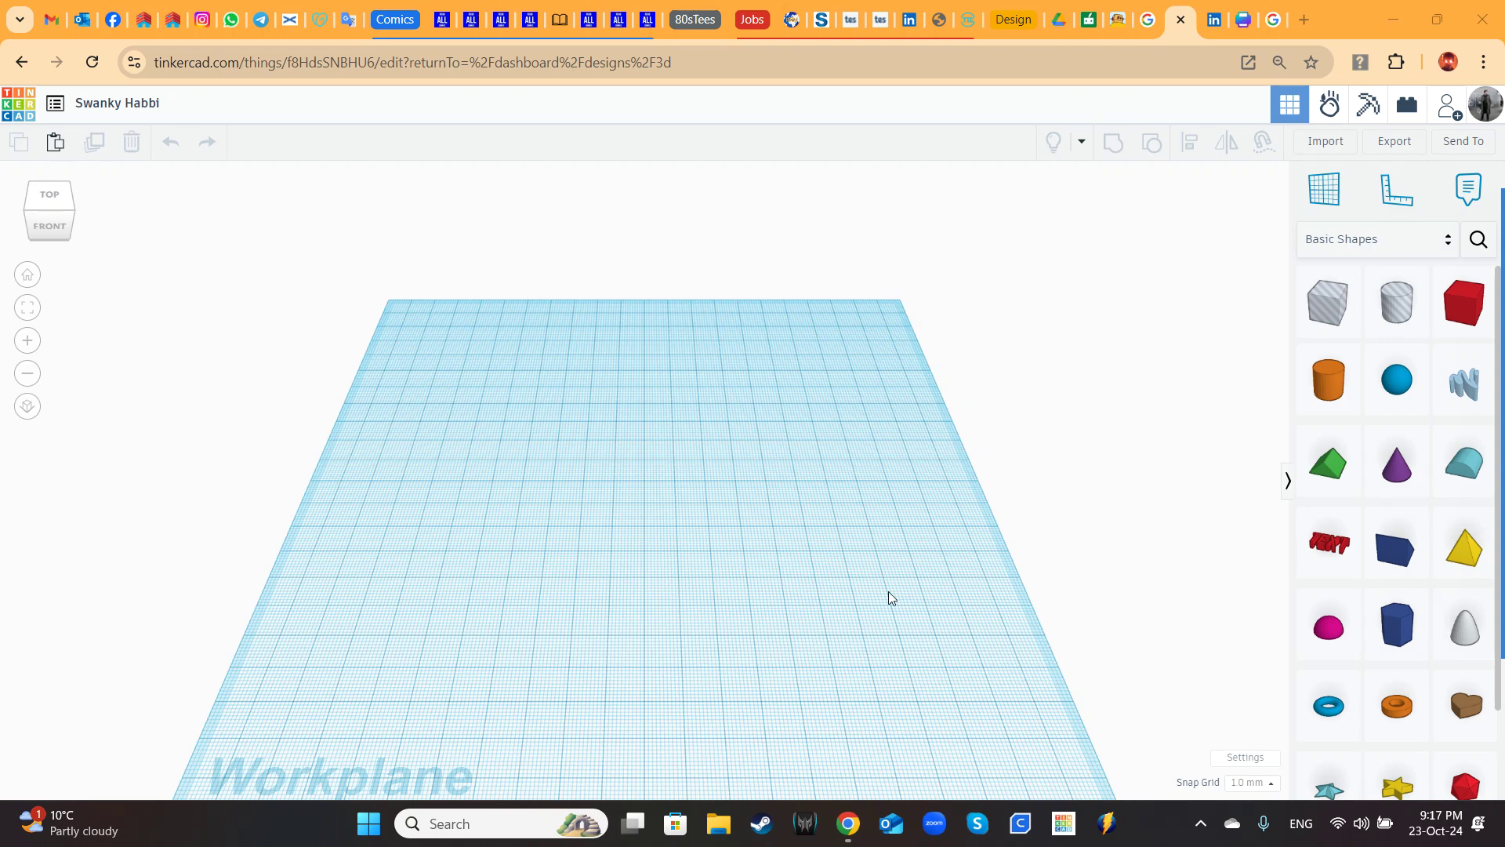
Step: Rename the design as Pivot Connector
left_click(150, 104)
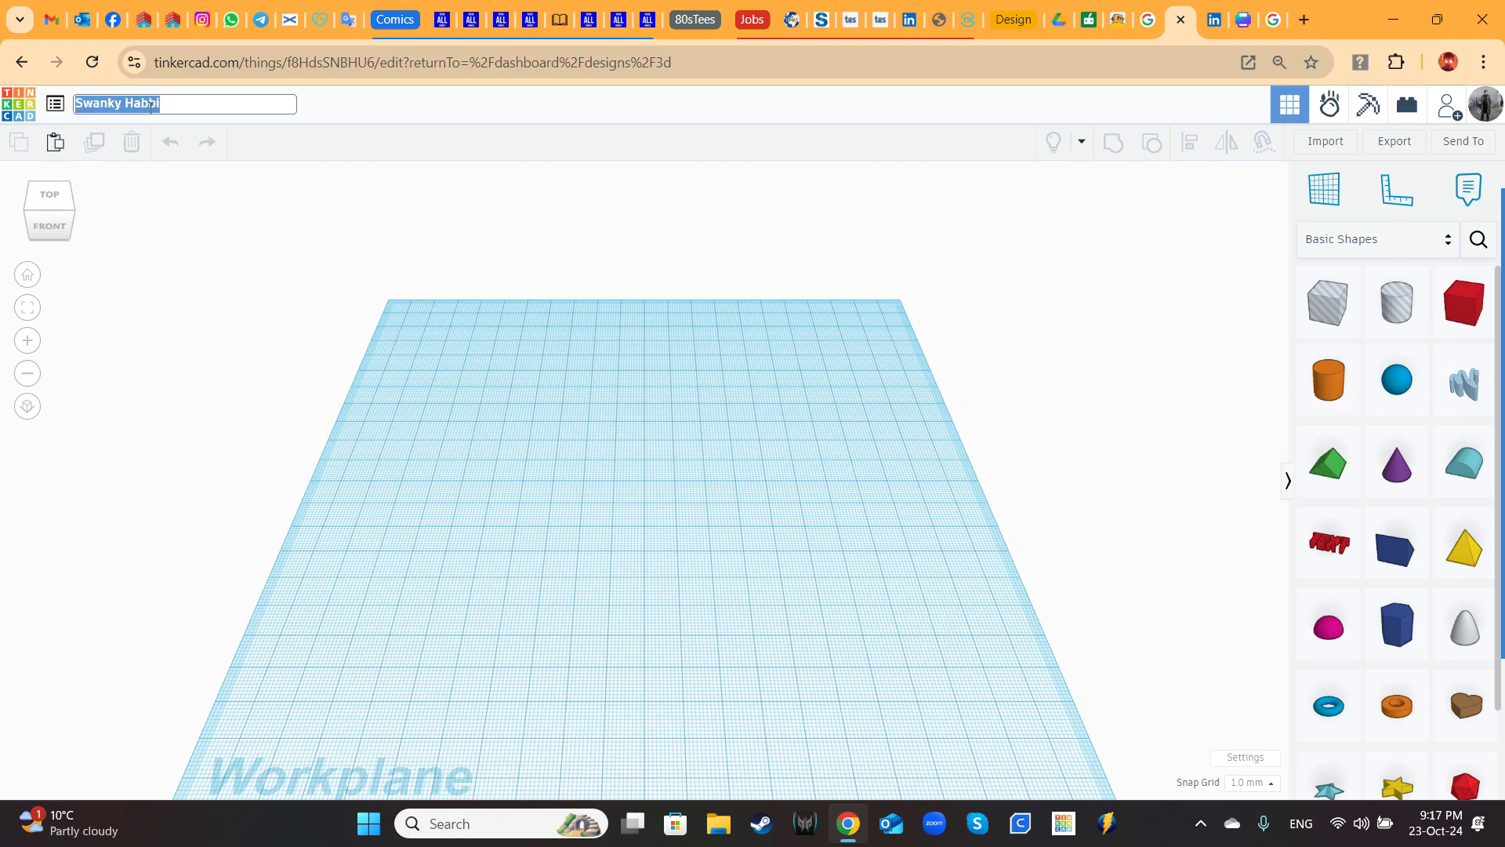
key("Caps_Lock")
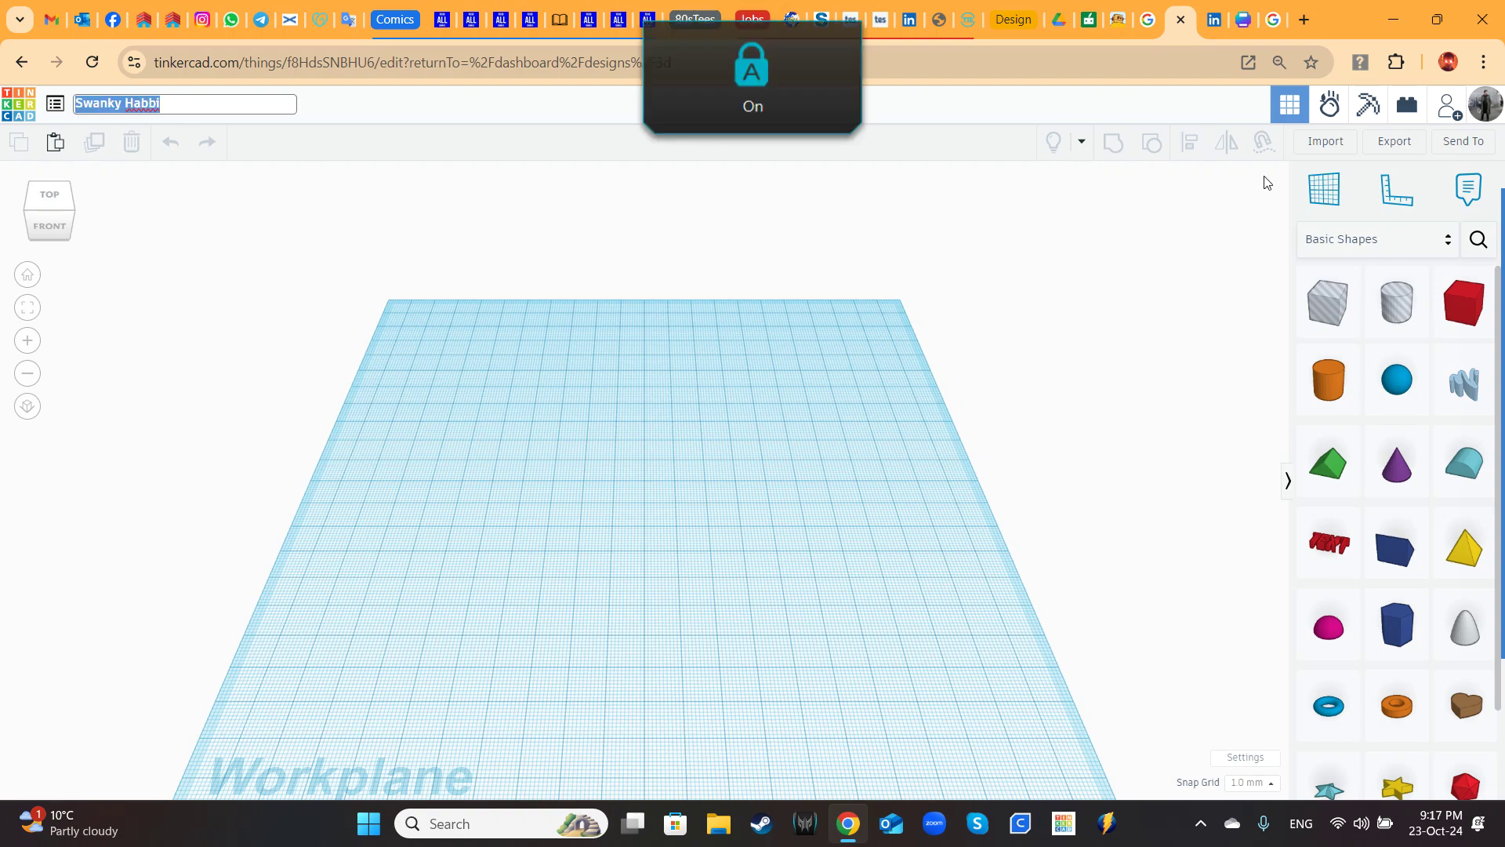
type("P")
key("Caps_Lock")
type("ivot")
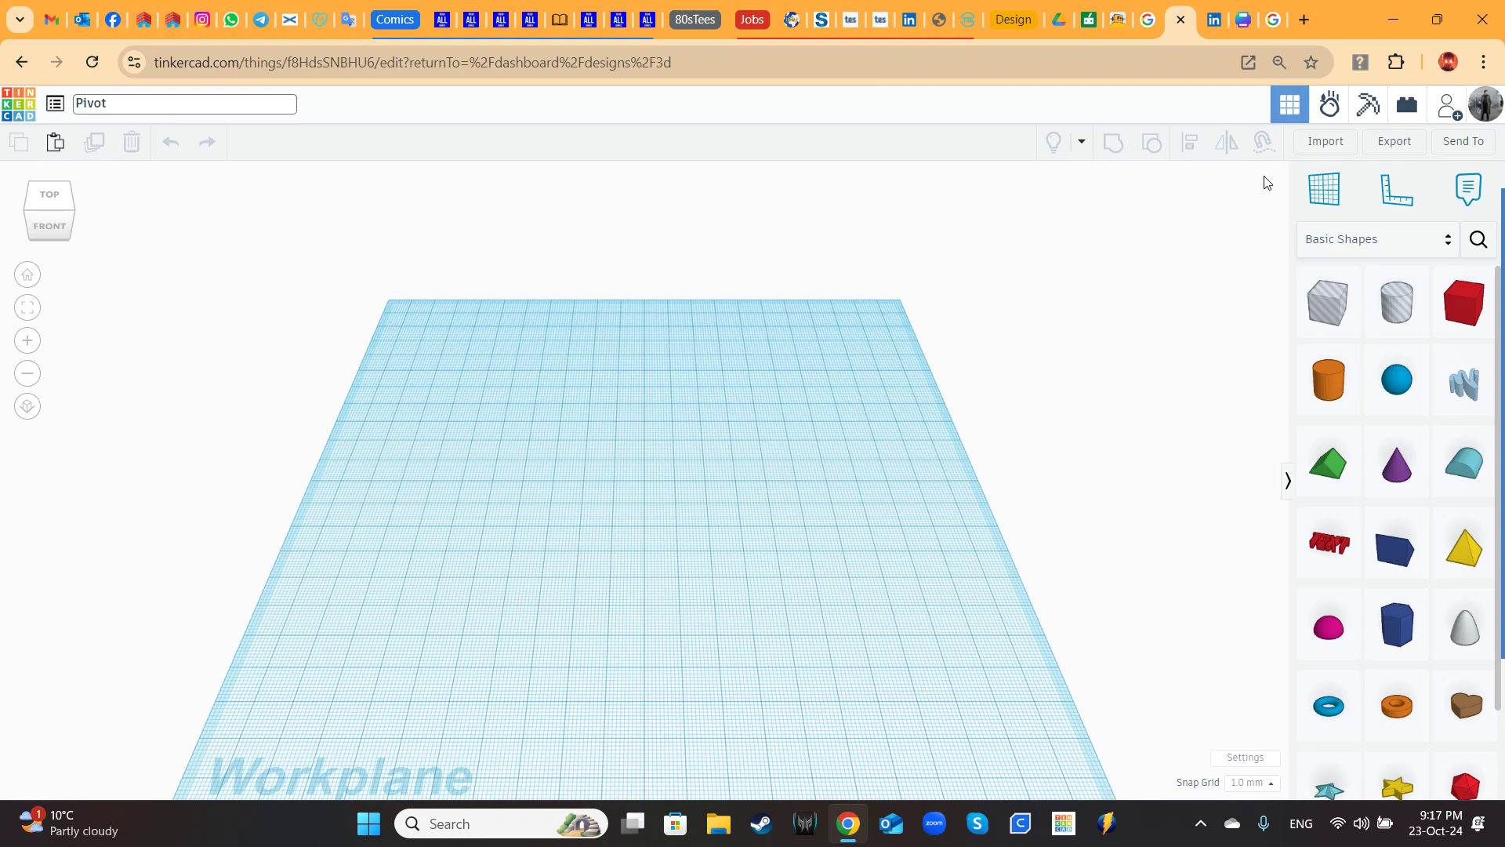
key("Caps_Lock")
type("C")
key("Caps_Lock")
type("onnector")
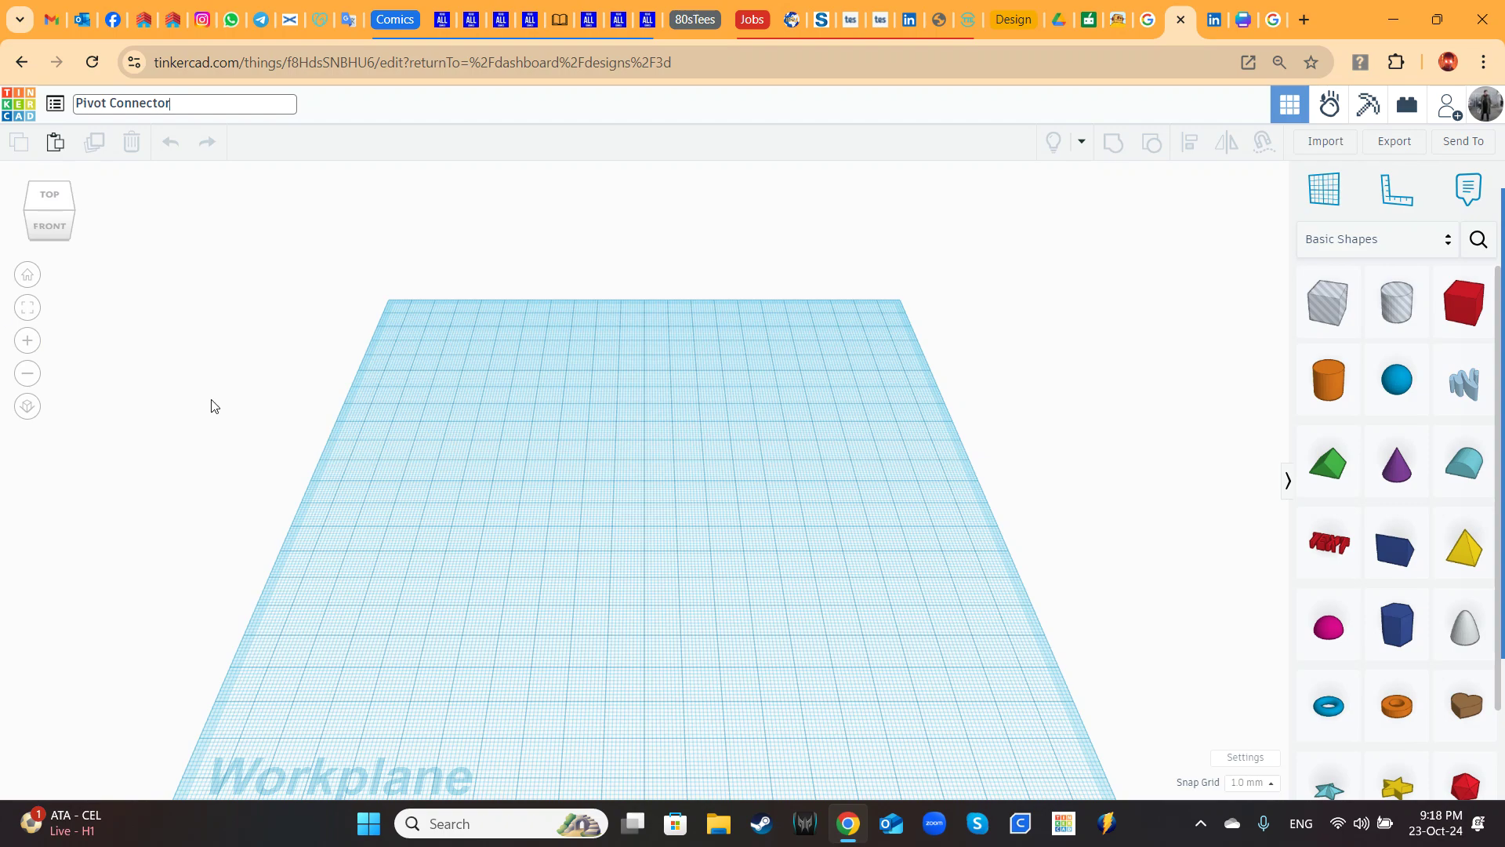
Step: Place a ruler at the front-left corner of the workplane
scroll(766, 476, "down", 1)
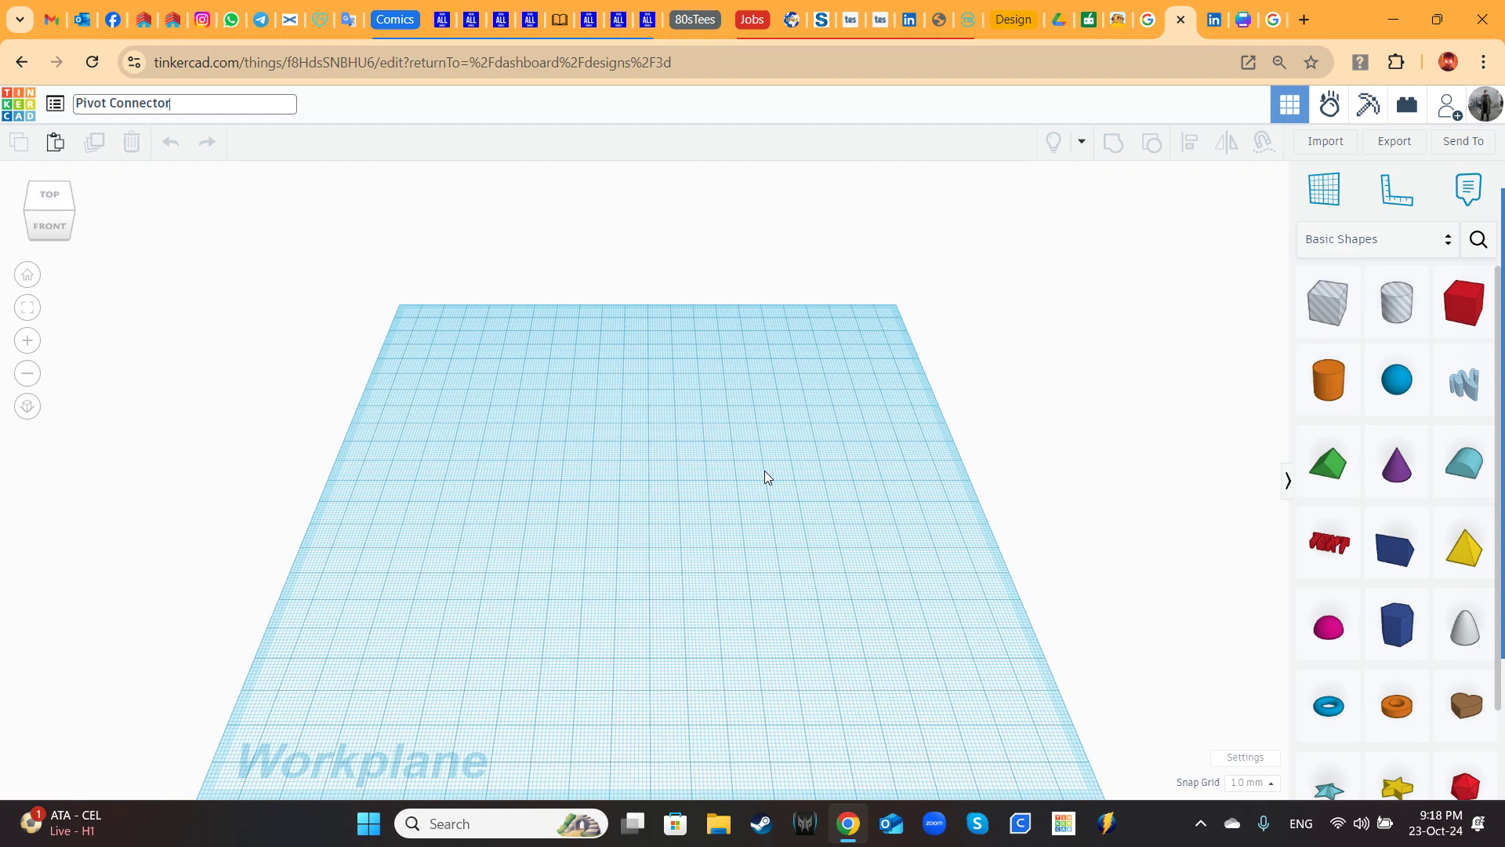
left_click(1396, 189)
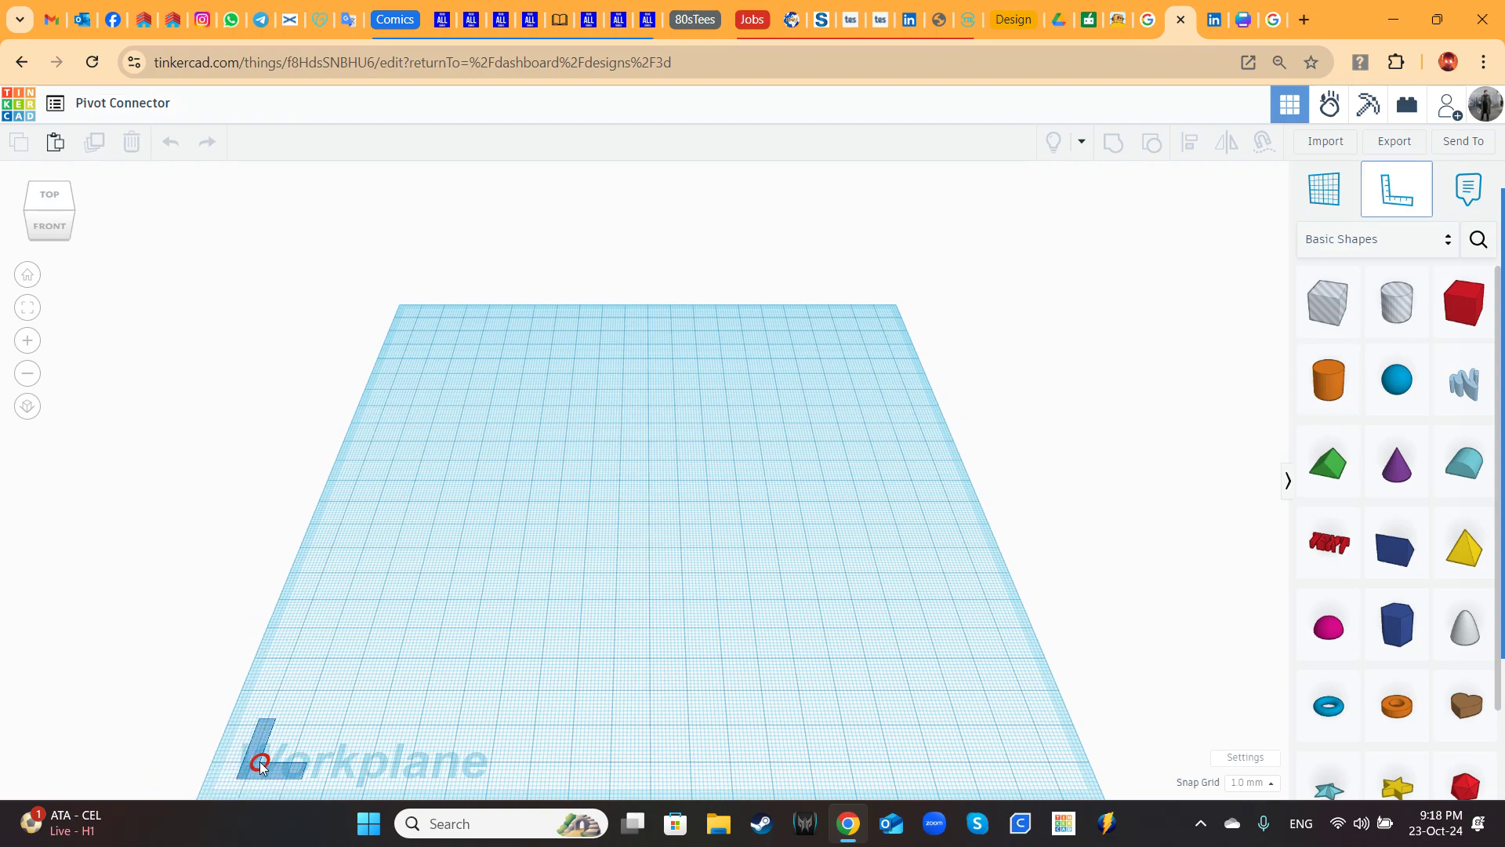
left_click(257, 762)
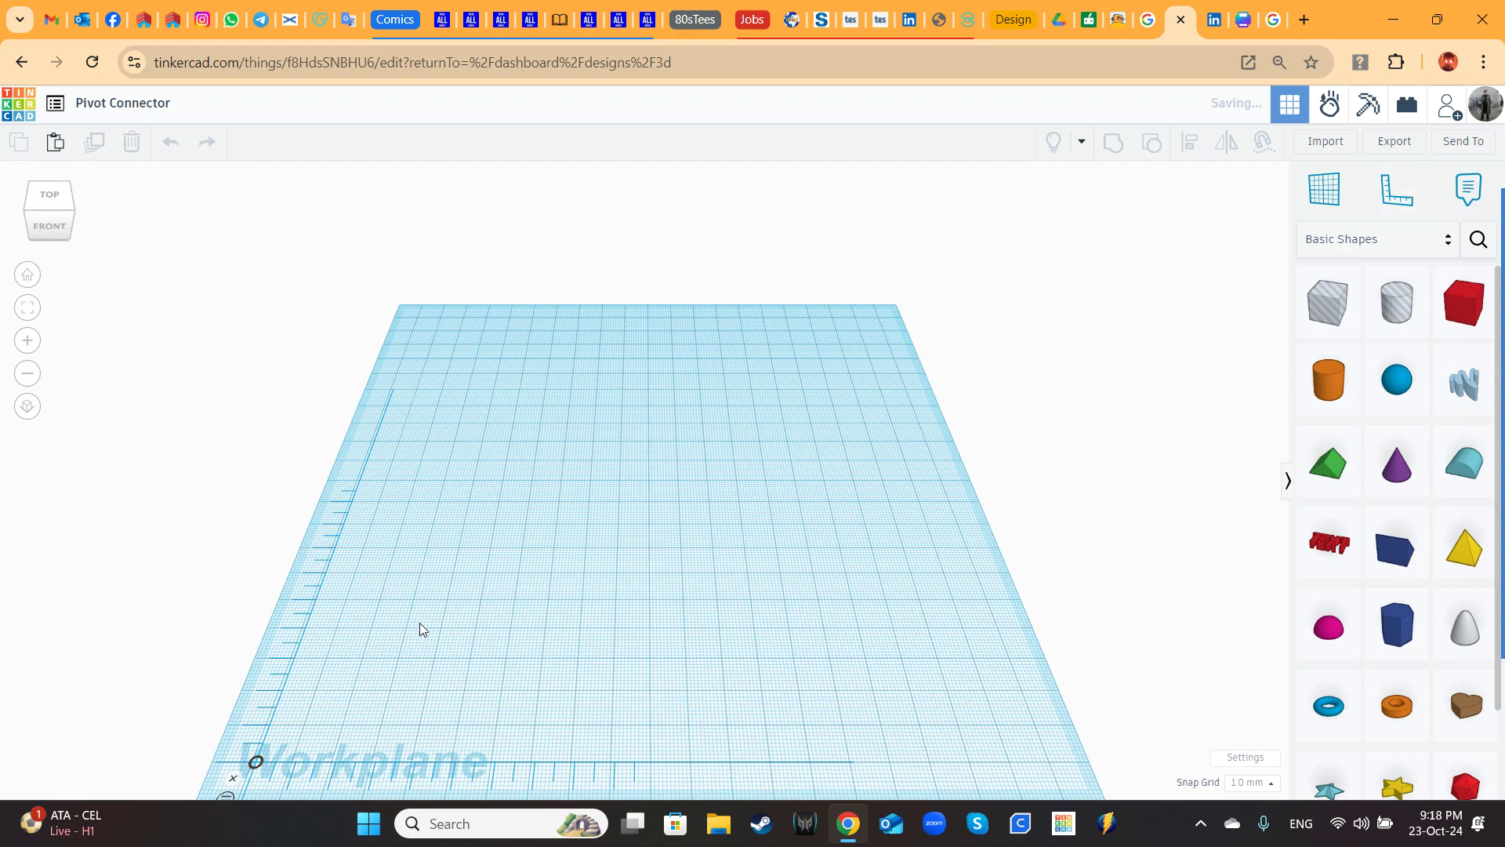
Step: Add a cylinder near the middle of the workplane with 64 sides and a light pink solid color
left_click(1335, 392)
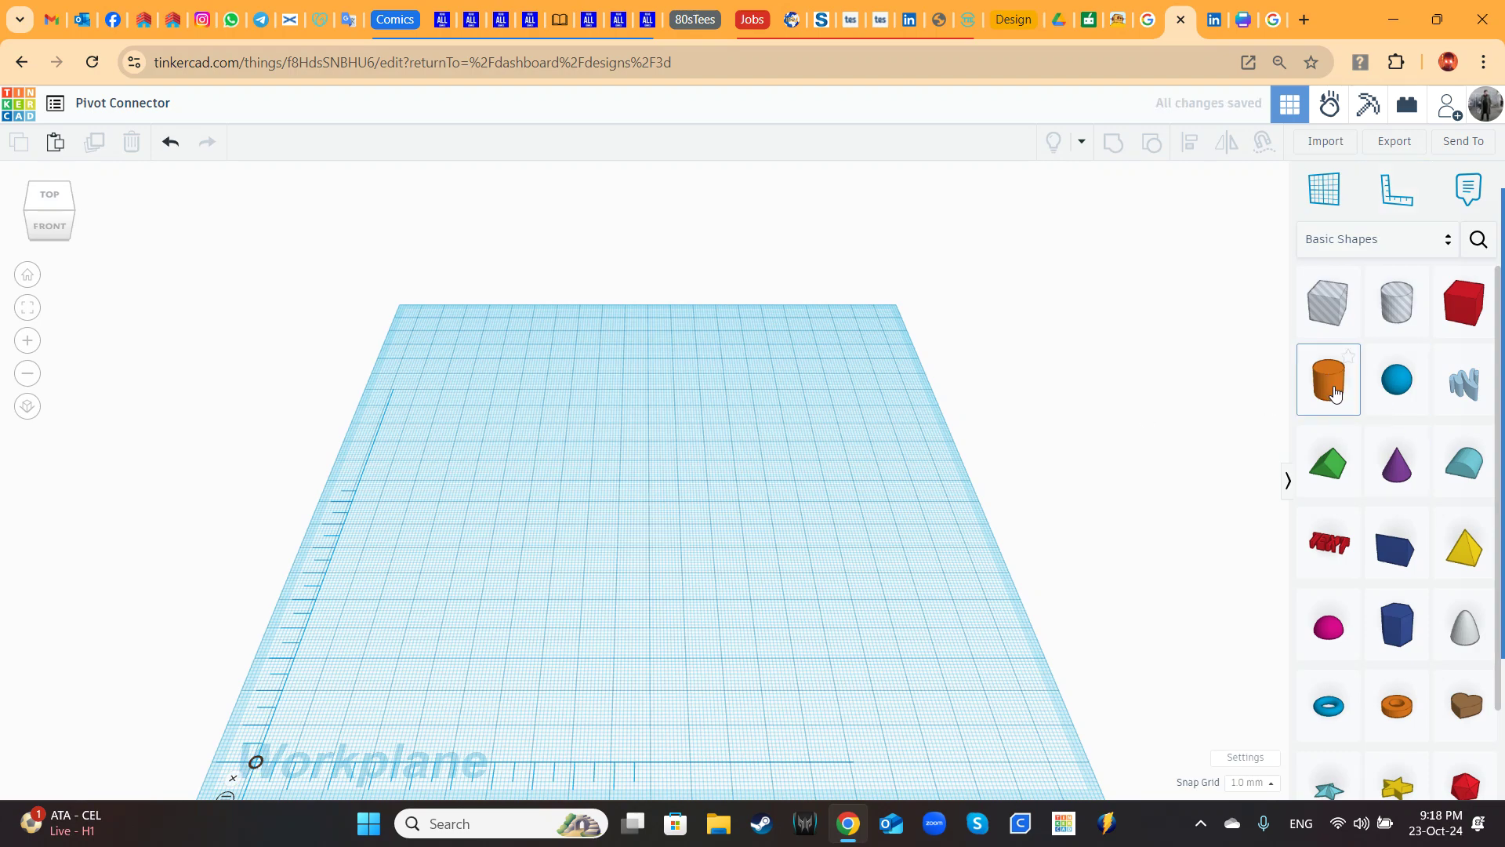
left_click(659, 514)
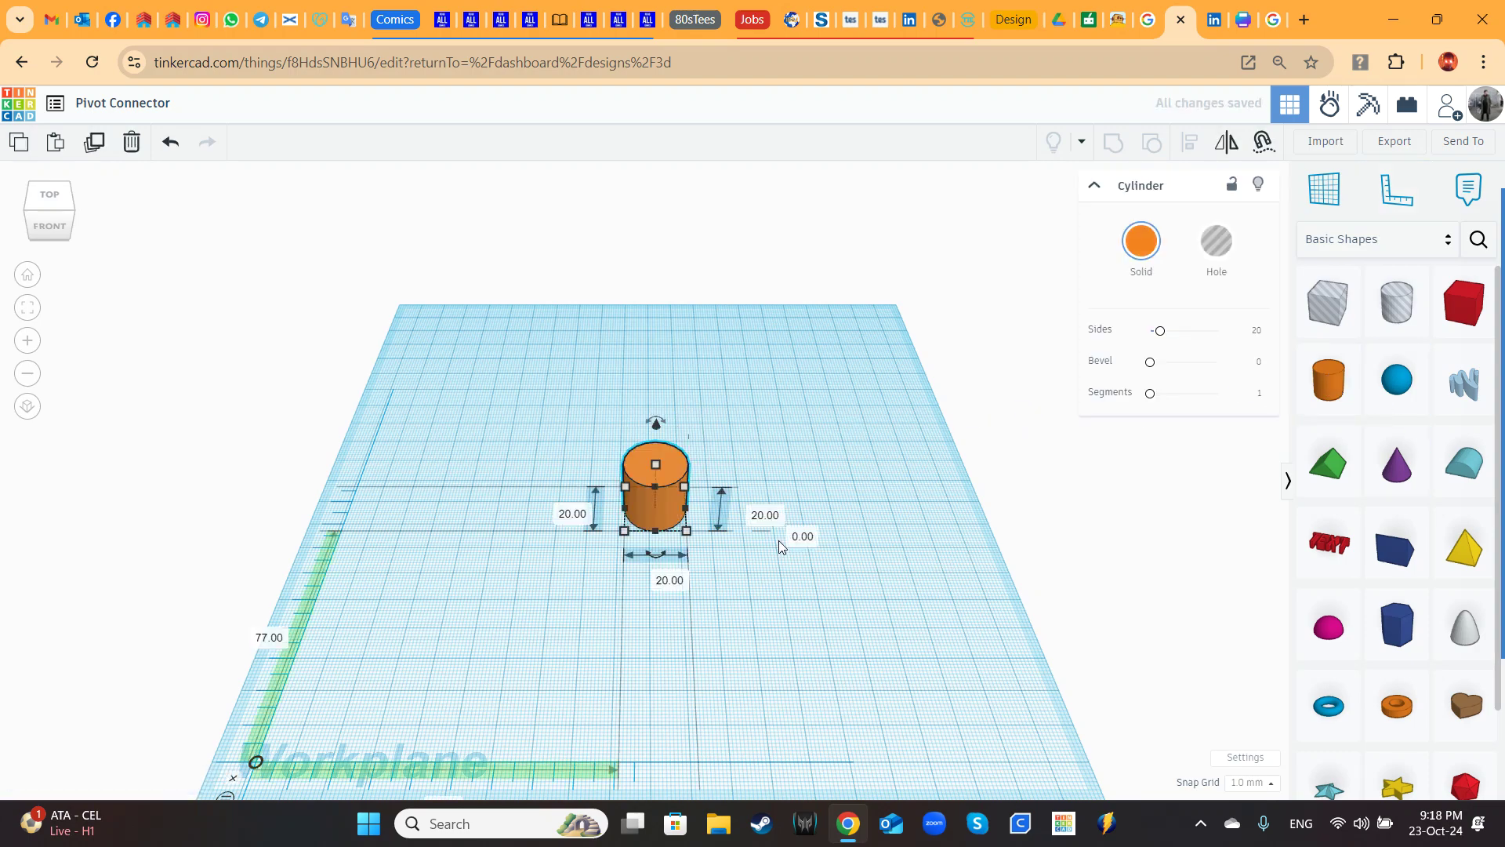
left_click_drag(1158, 330, 1217, 330)
left_click(1144, 245)
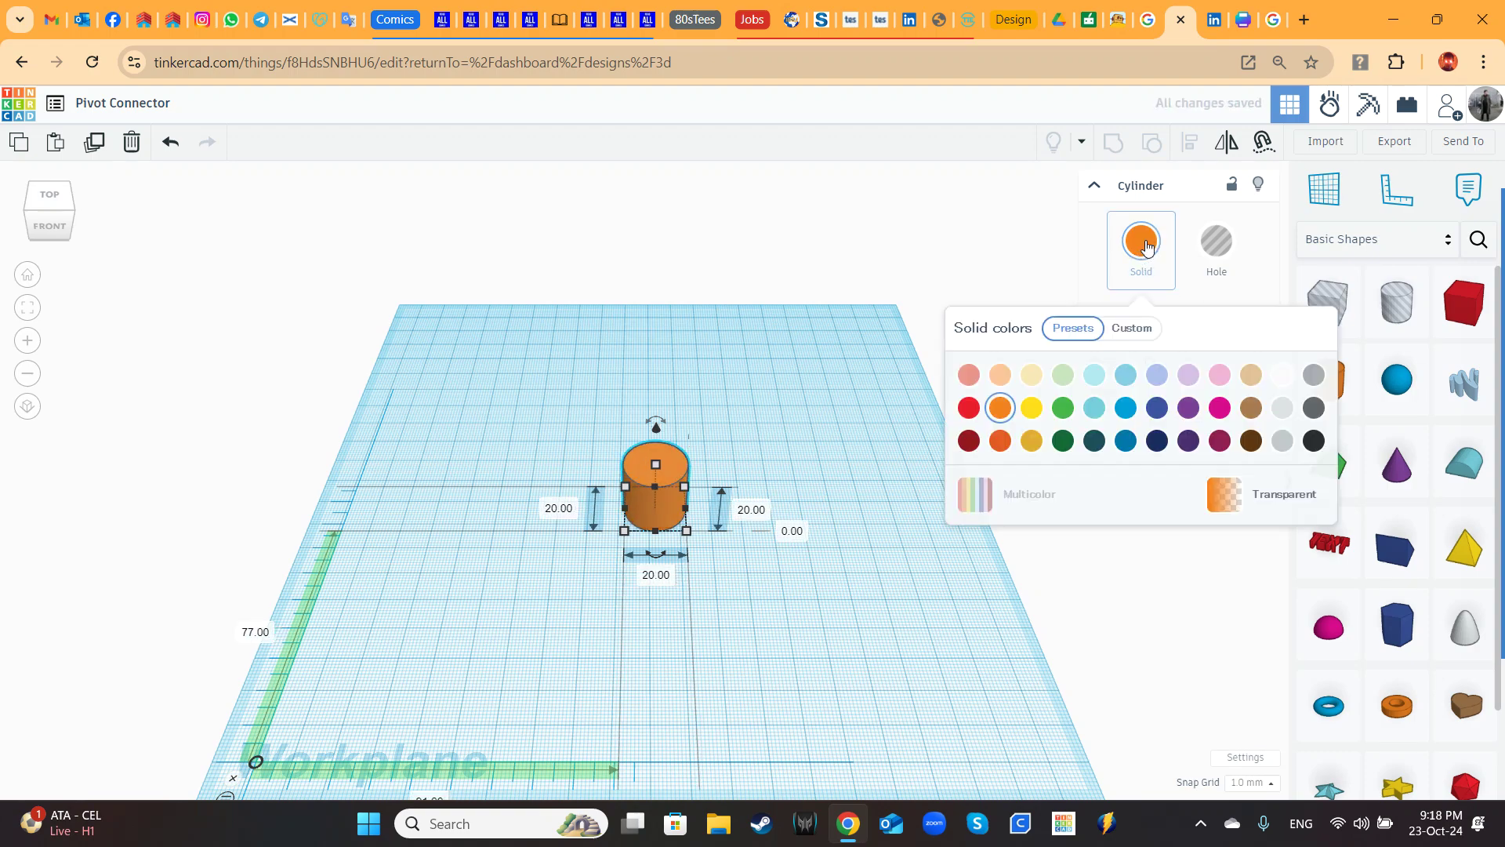
left_click(1220, 374)
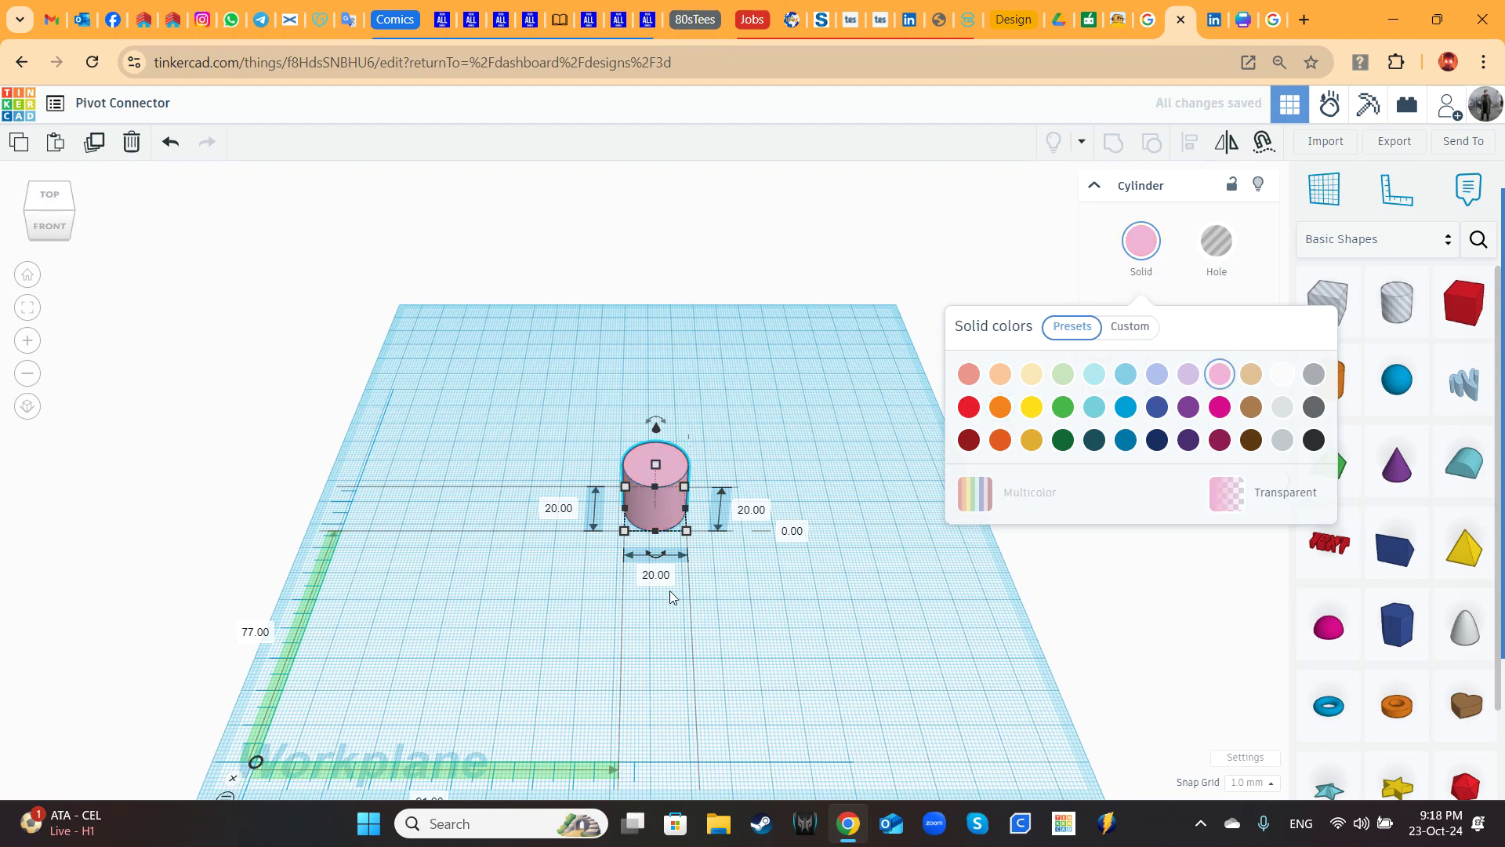
Step: Set the cylinder's height to 130 mm
left_click(751, 510)
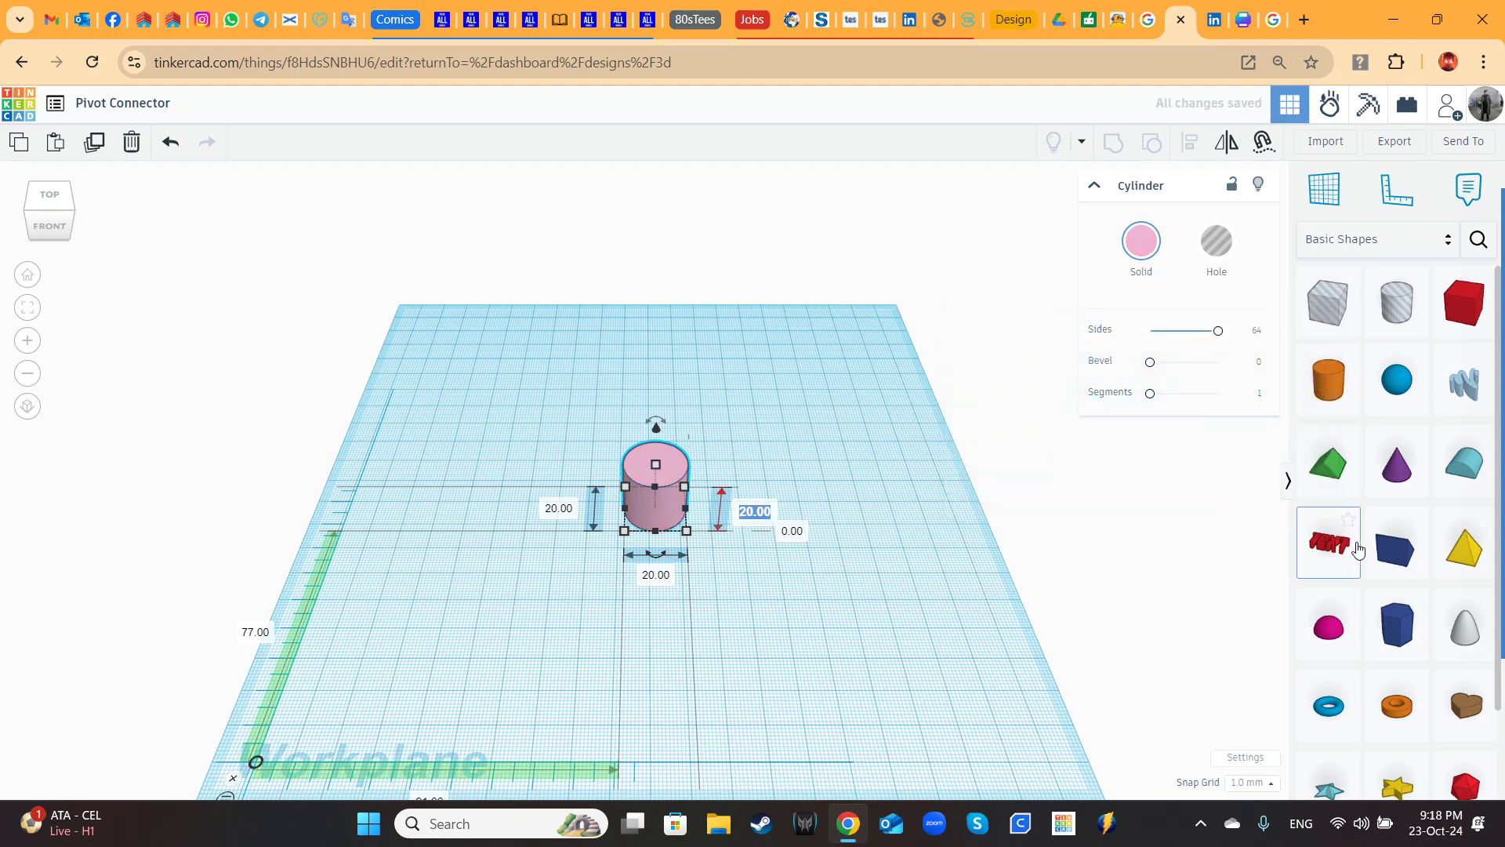
type("130")
key("Return")
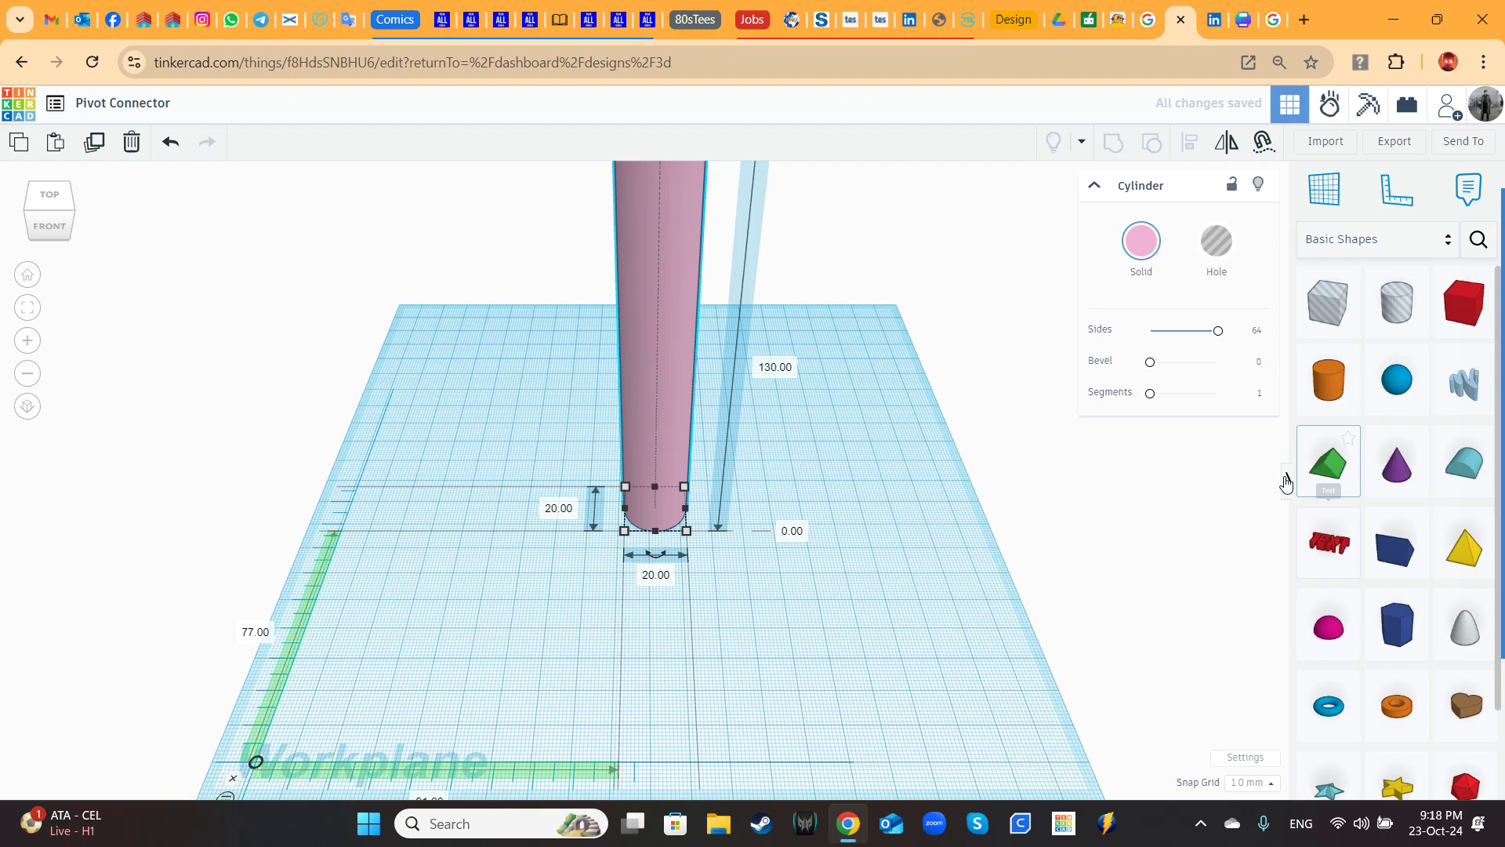
Step: Change the workplane size to 400 mm width and 400 mm length in the workspace settings
scroll(770, 459, "down", 3)
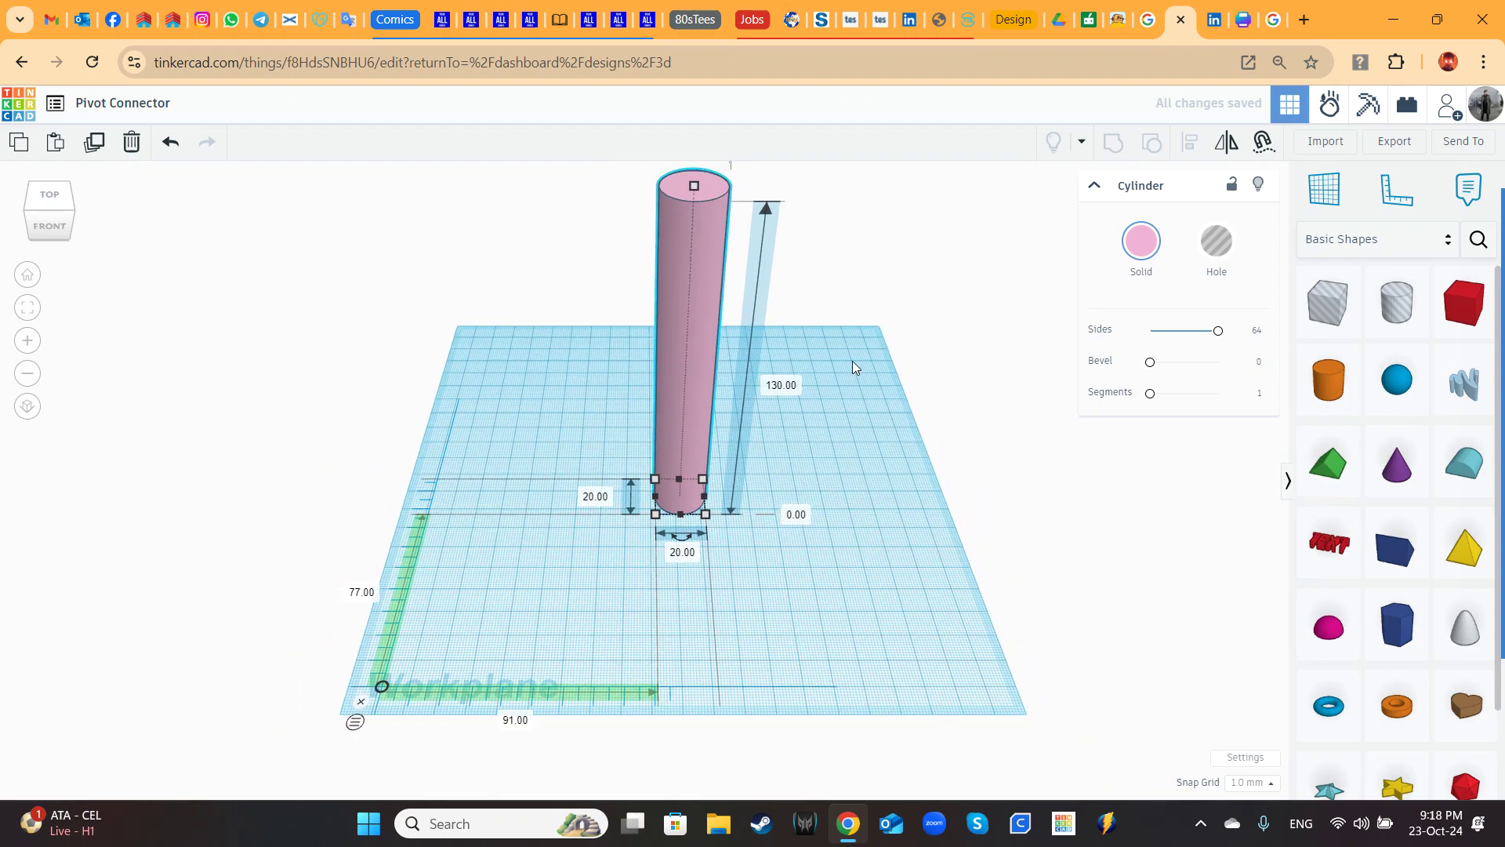
middle_click_drag(853, 360, 796, 456)
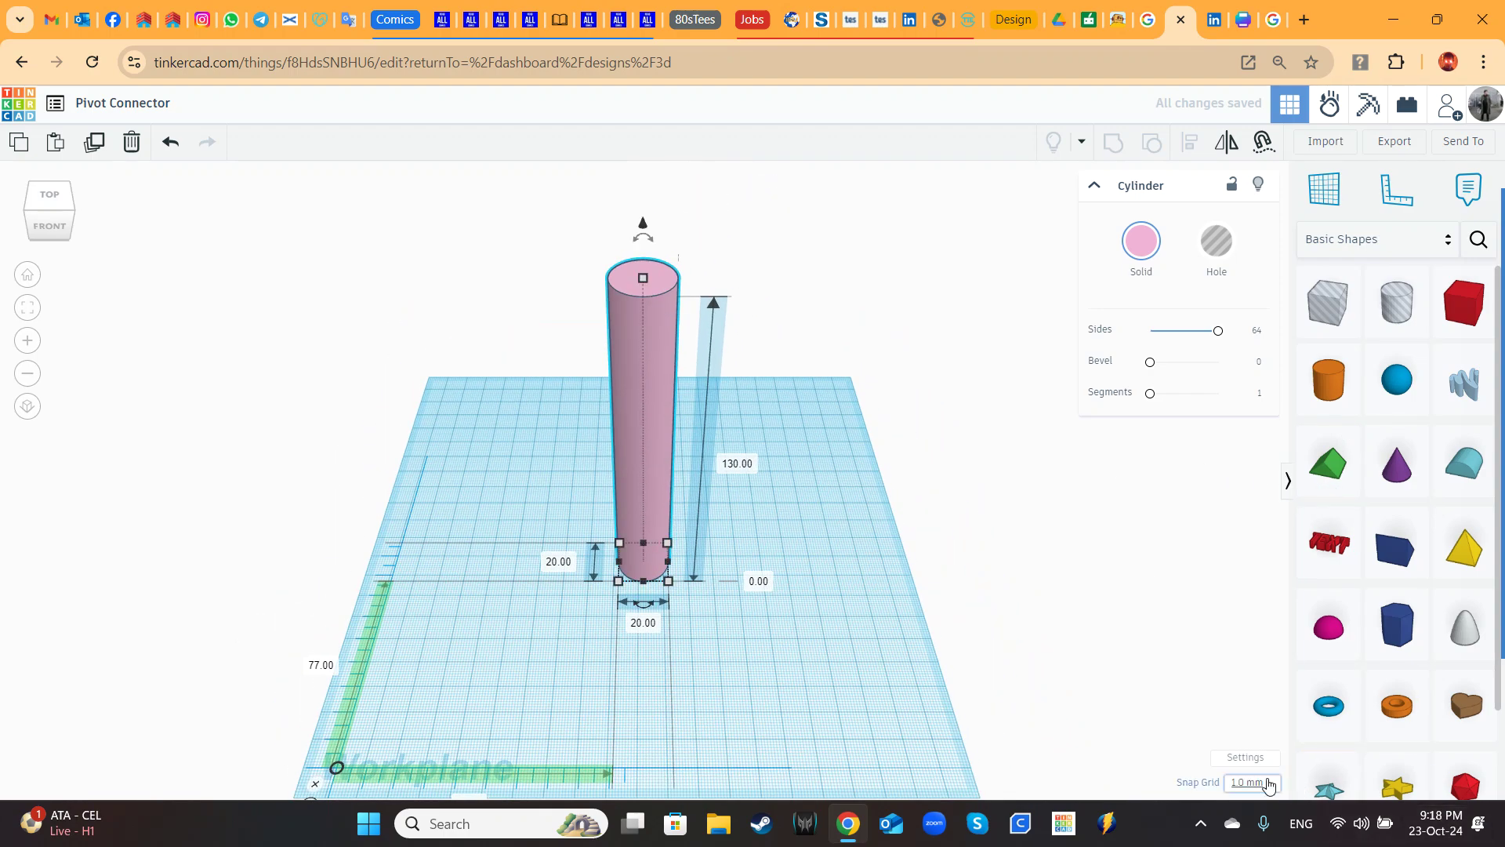
left_click(1251, 758)
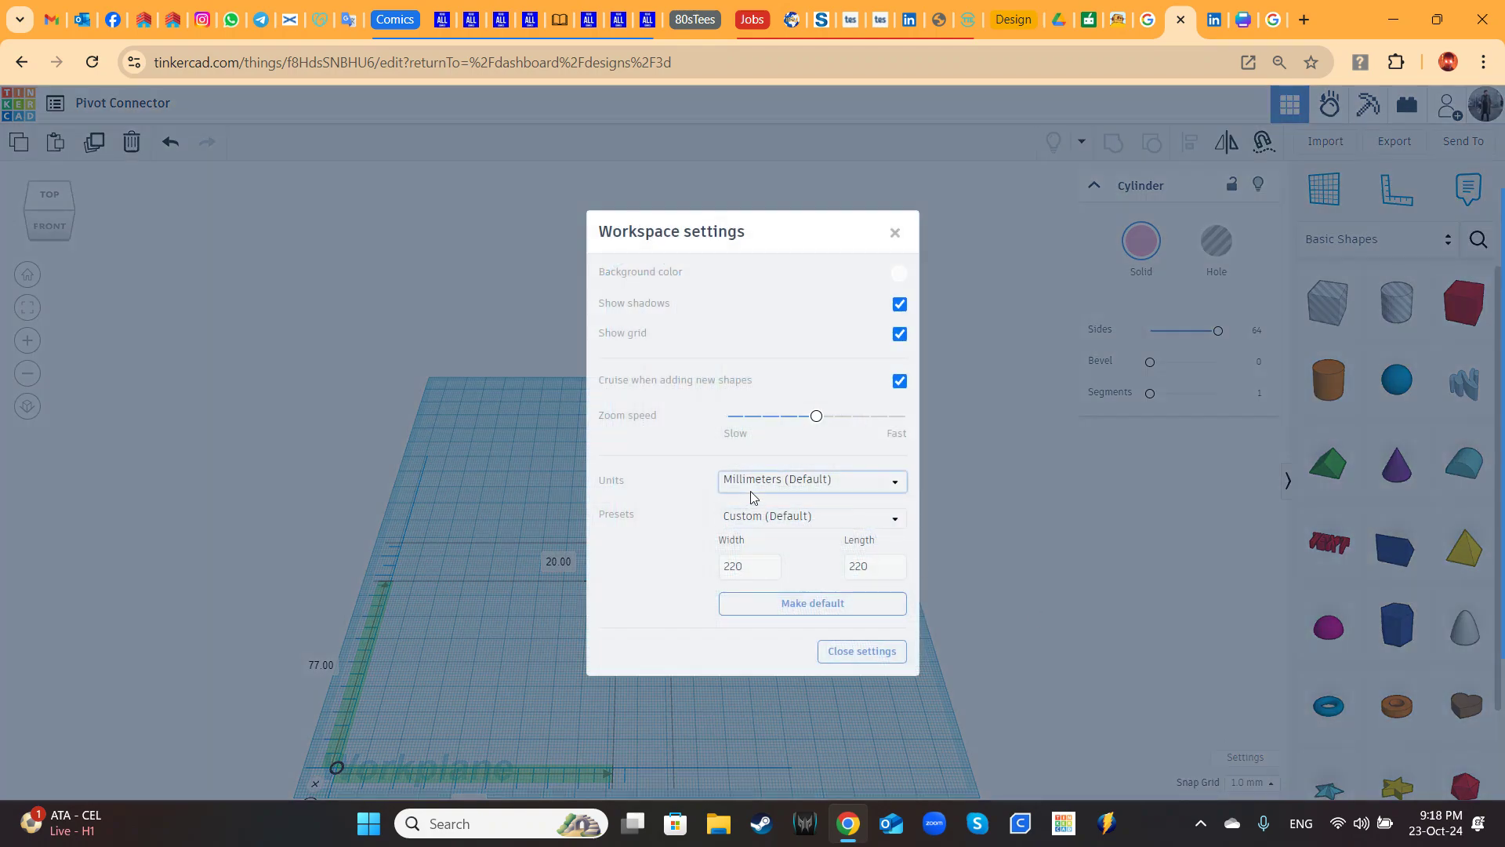
double_click(747, 565)
key("Return")
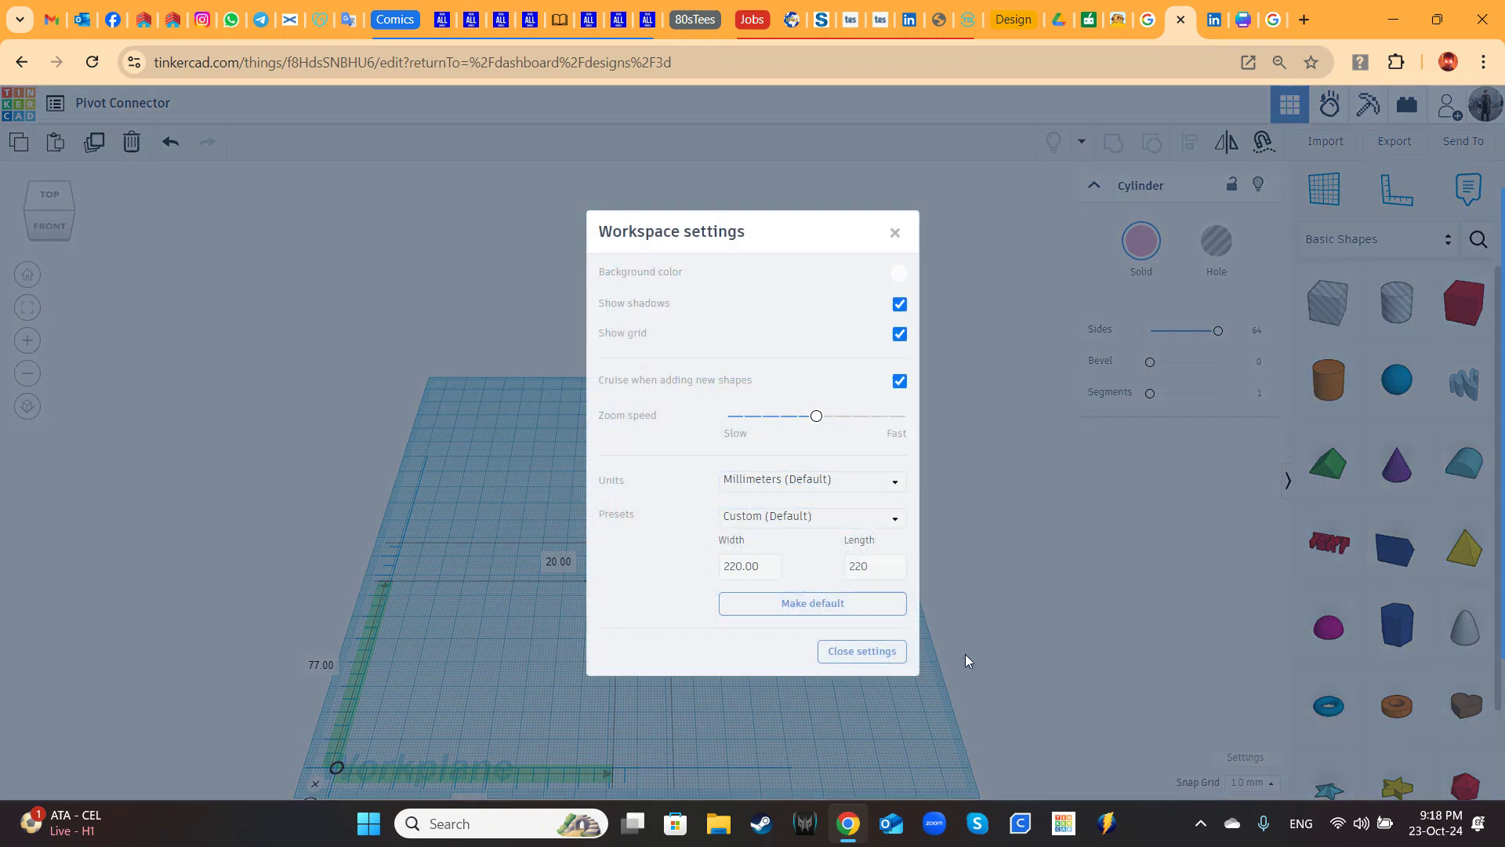
left_click(753, 565)
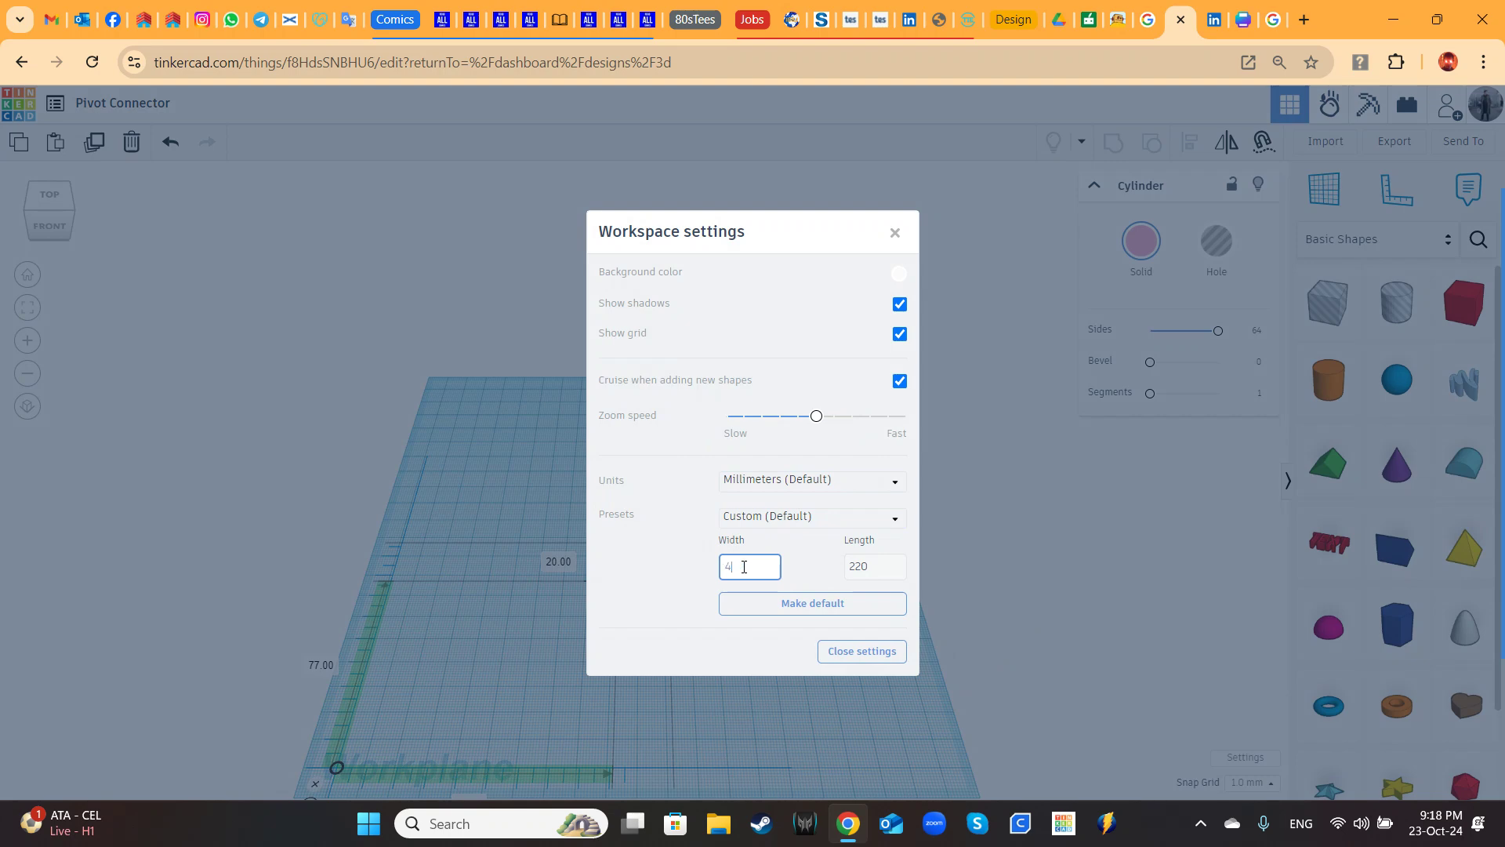
left_click(877, 566)
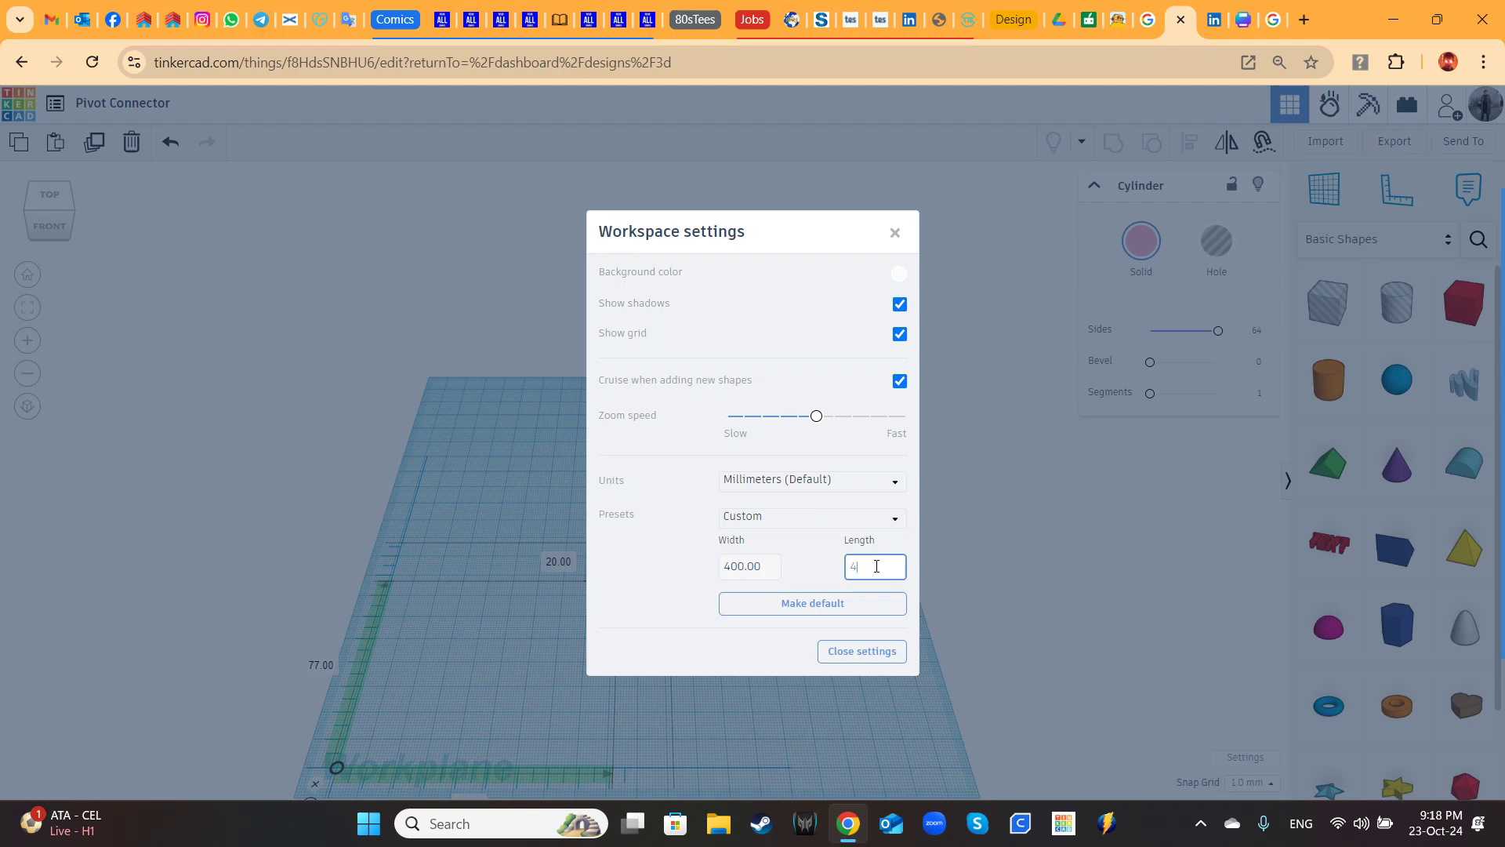
left_click(887, 657)
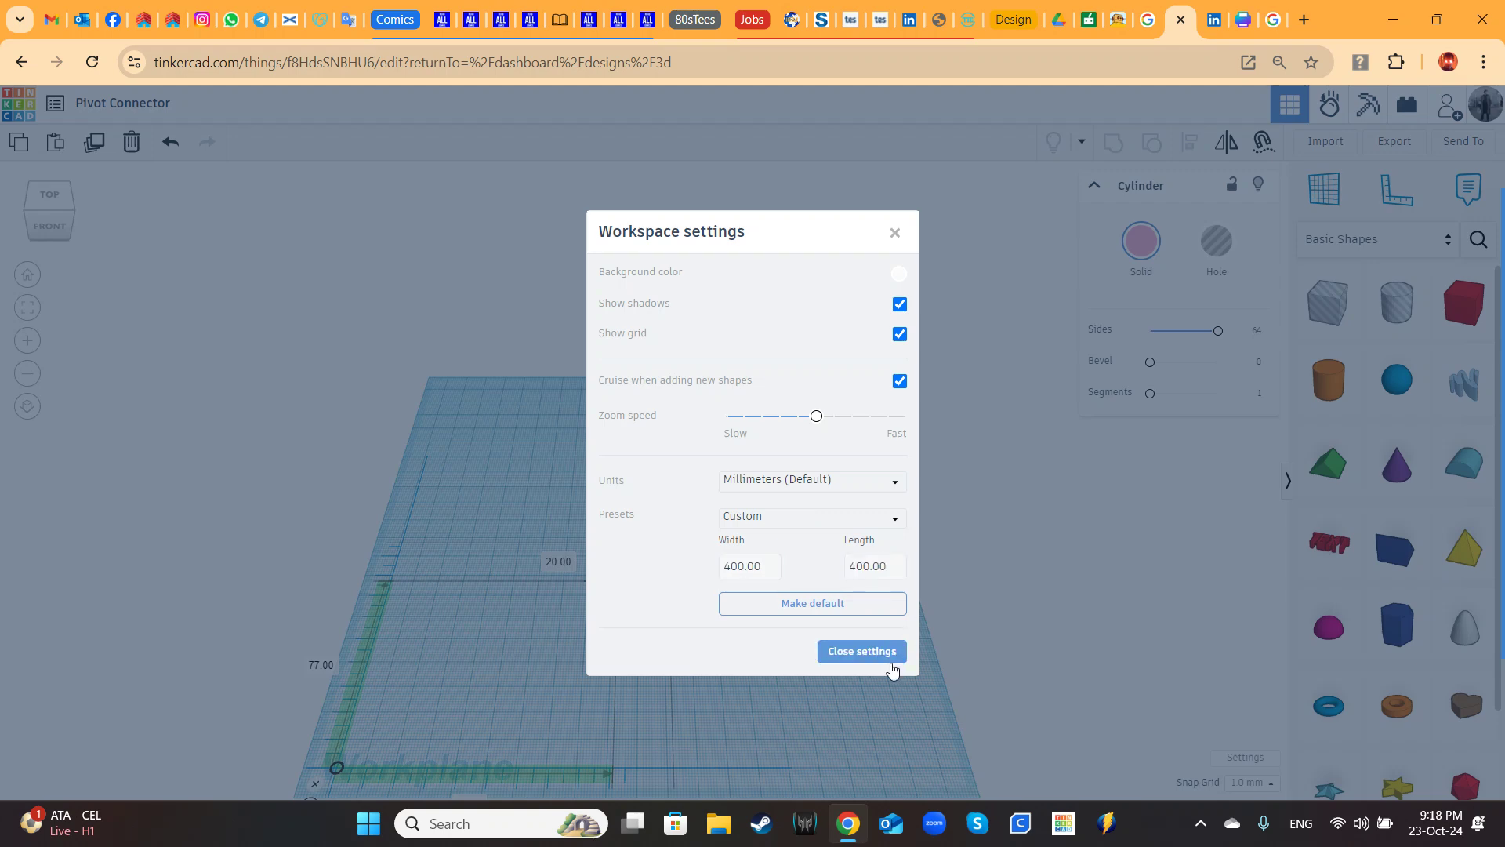
Step: Place a box on the top face of the cylinder and set its long side to 130 mm
right_click_drag(947, 637, 632, 394)
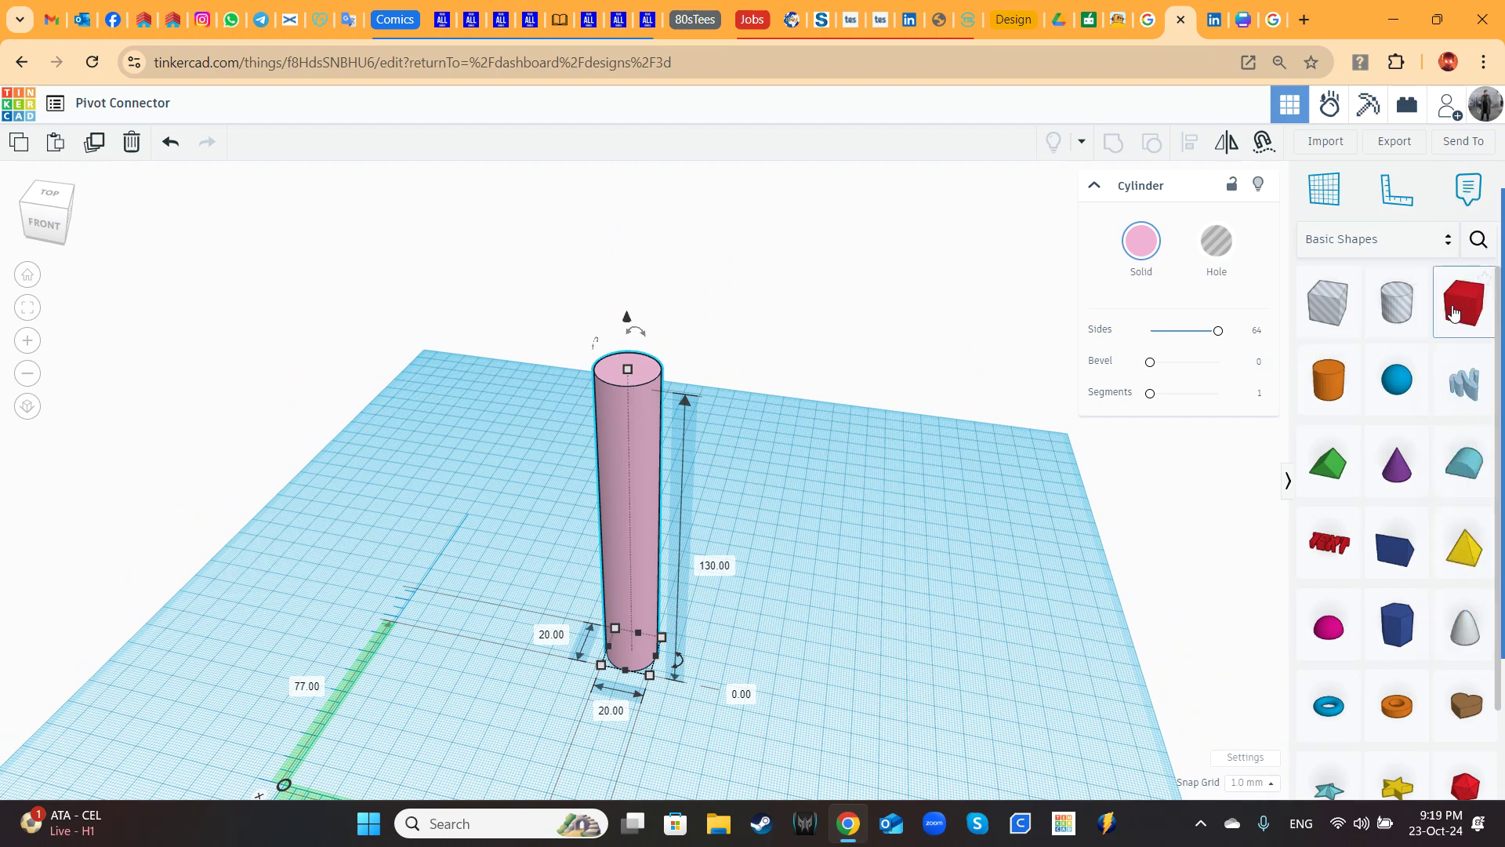
left_click_drag(1453, 312, 628, 371)
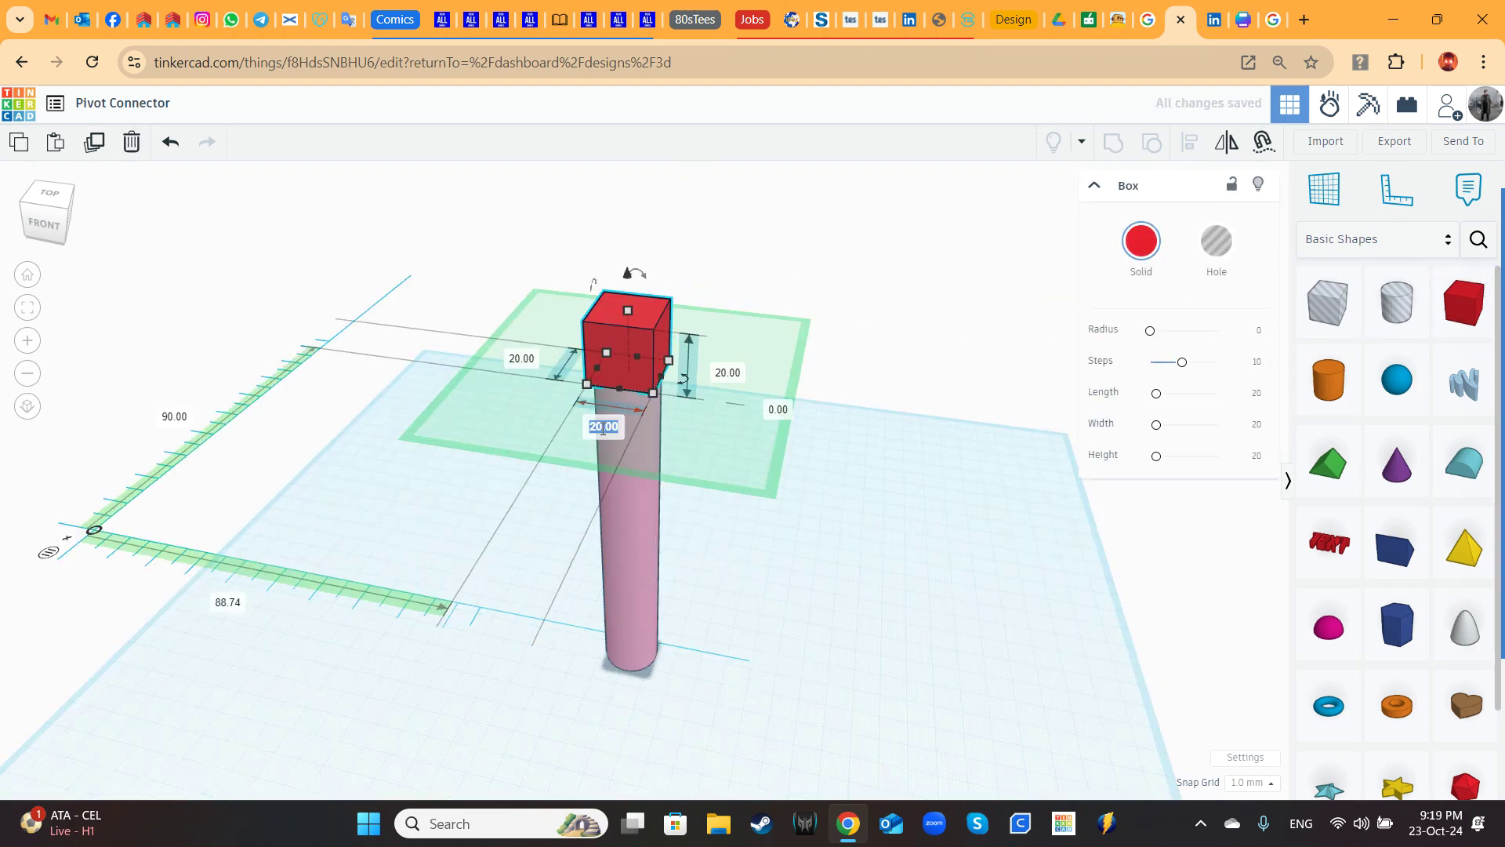
type("130")
key("Return")
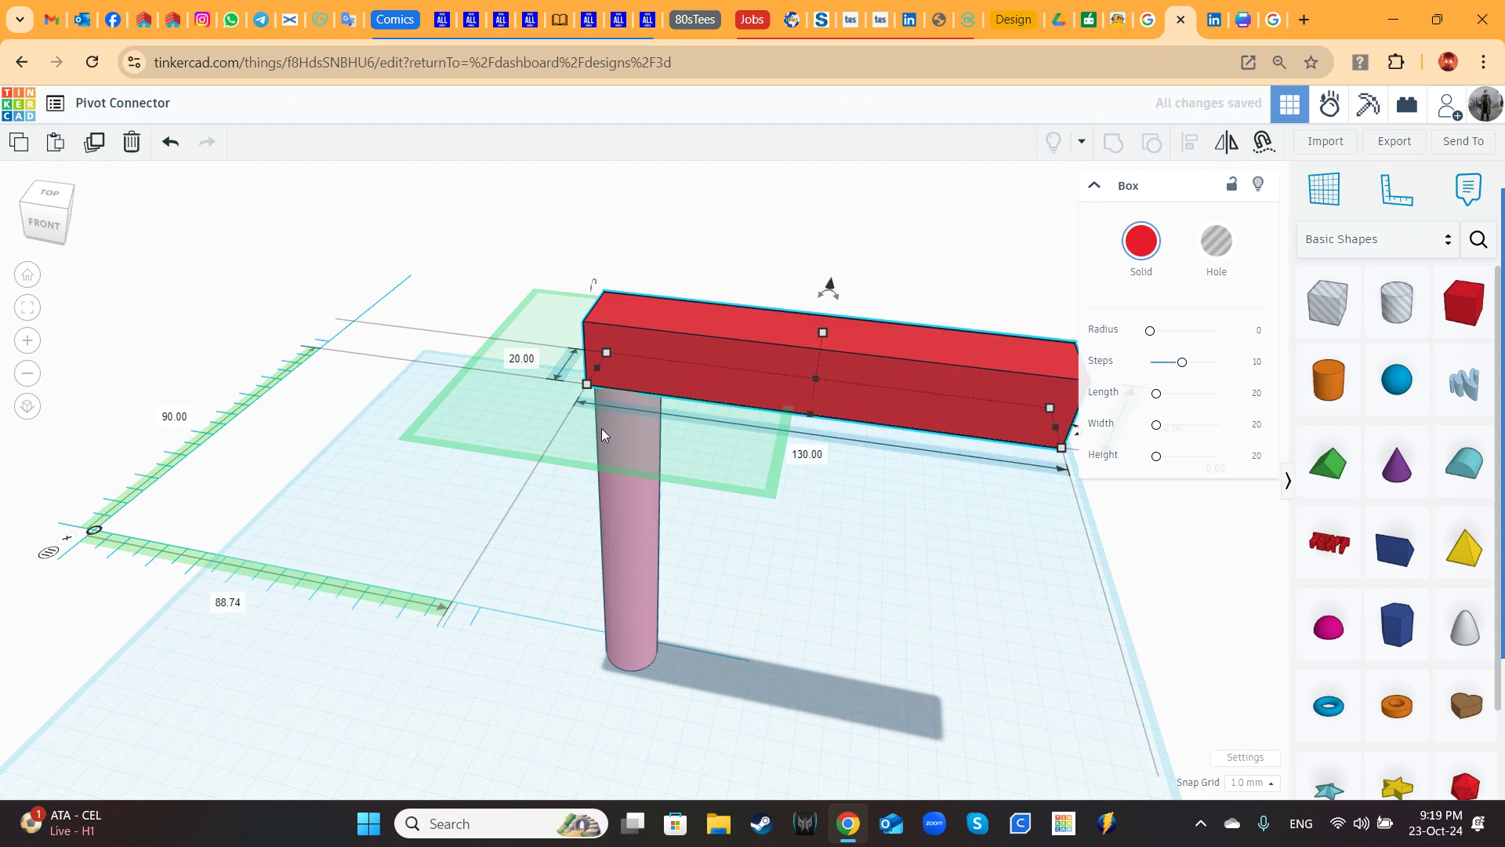
Step: Flatten the red box to about 6 mm high and set its short side to 20 mm
left_click_drag(821, 337, 806, 411)
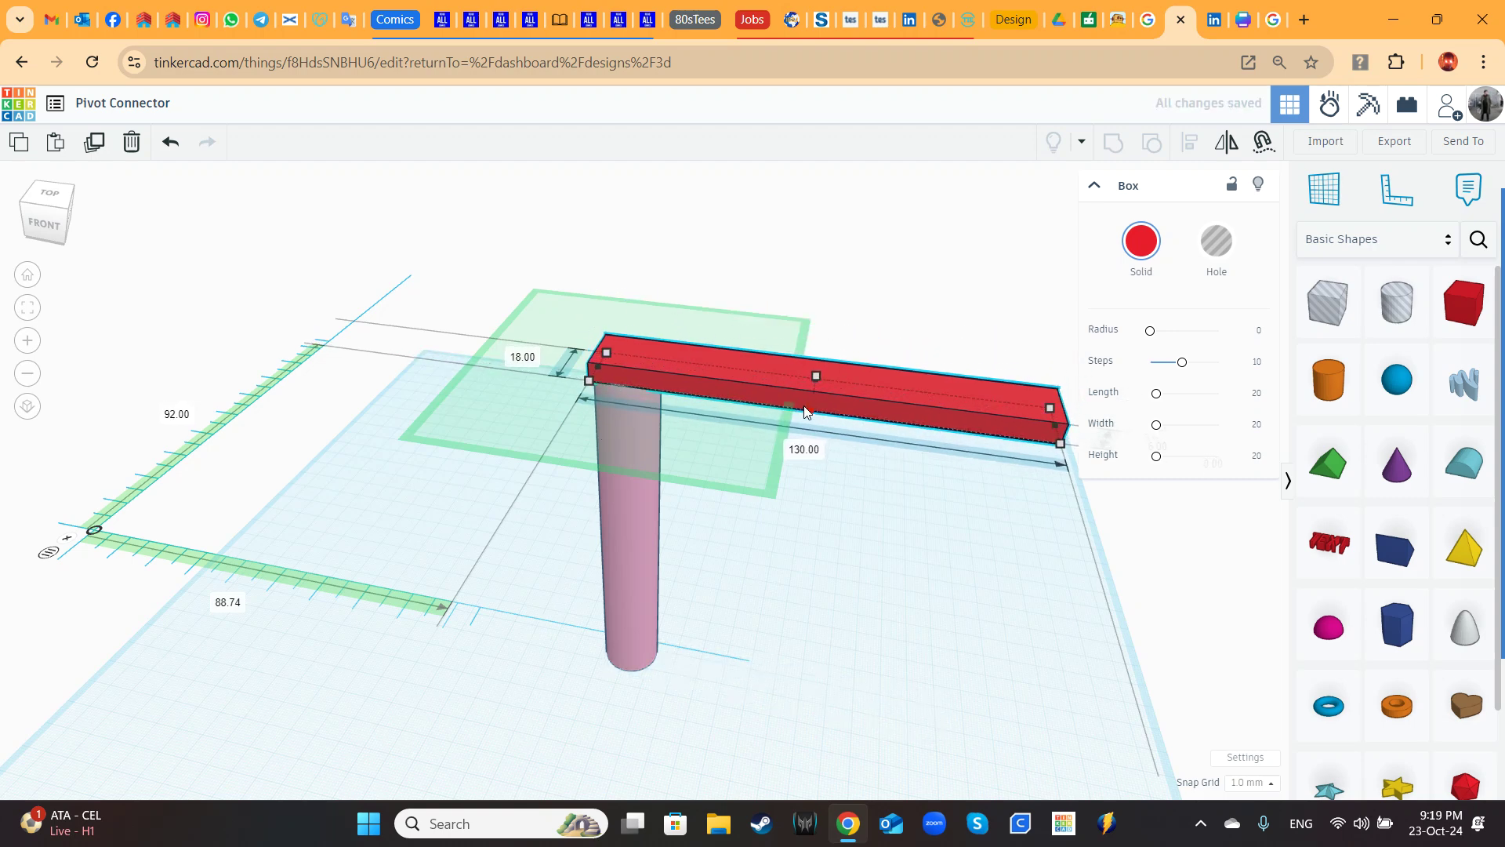
left_click(524, 359)
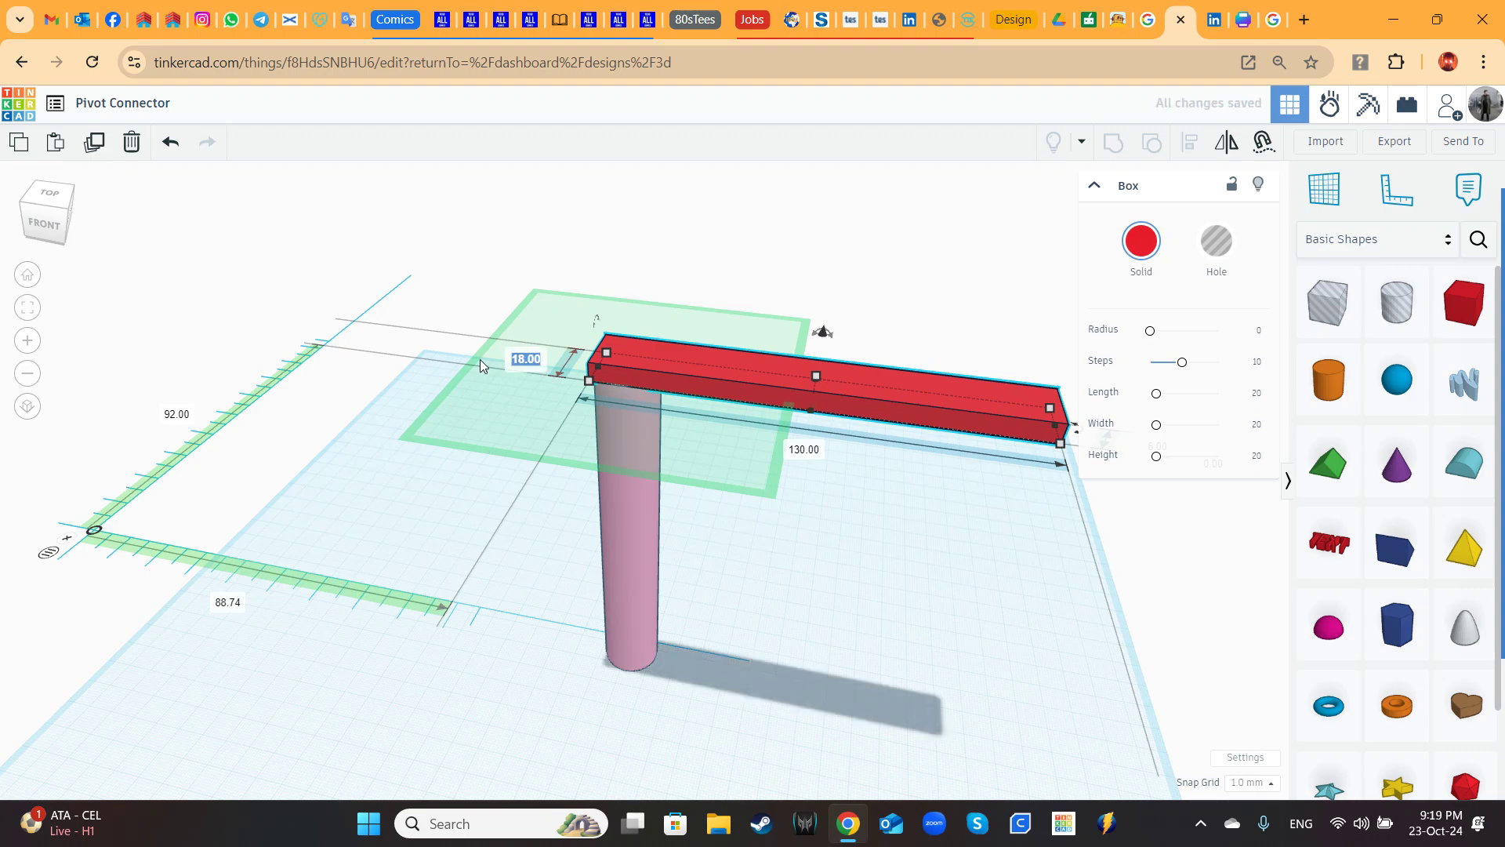
type("20")
key("Return")
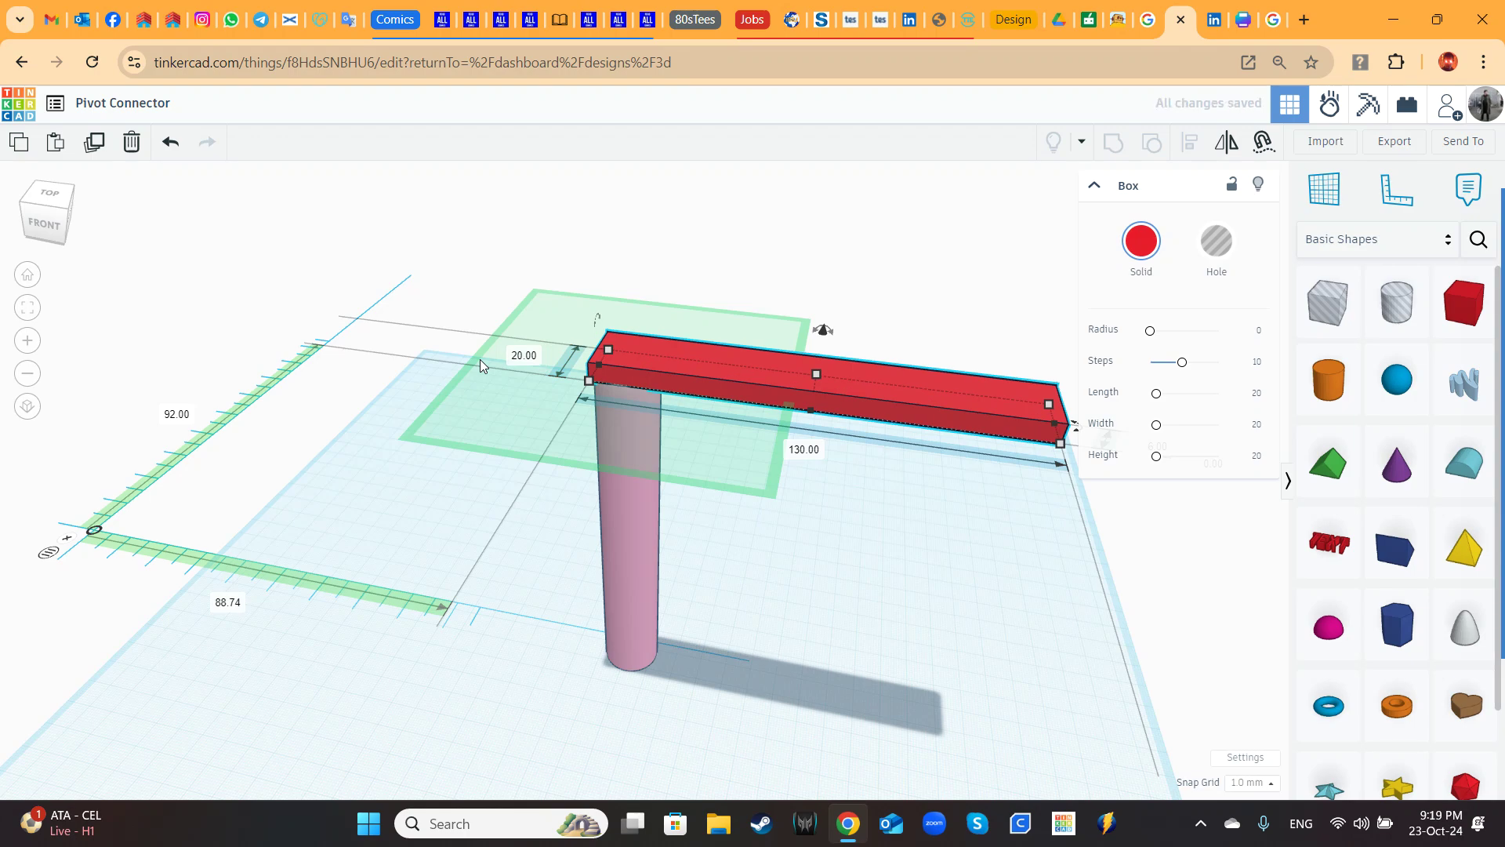
Step: Move the red bar sideways so it sits roughly centered across the top of the pink cylinder
left_click(757, 502)
left_click_drag(737, 362, 647, 367)
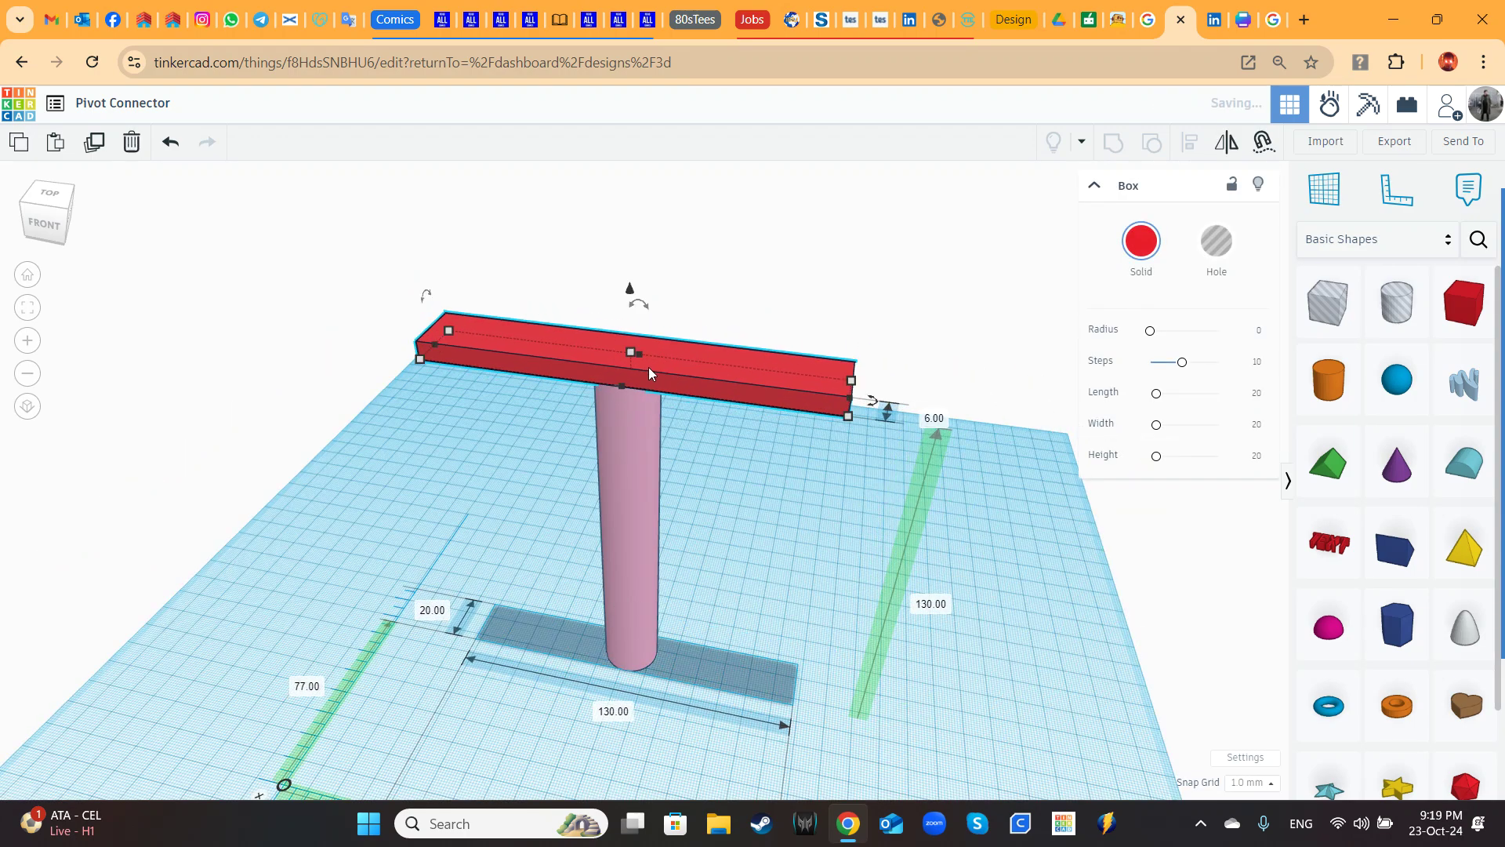
left_click_drag(737, 383, 754, 379)
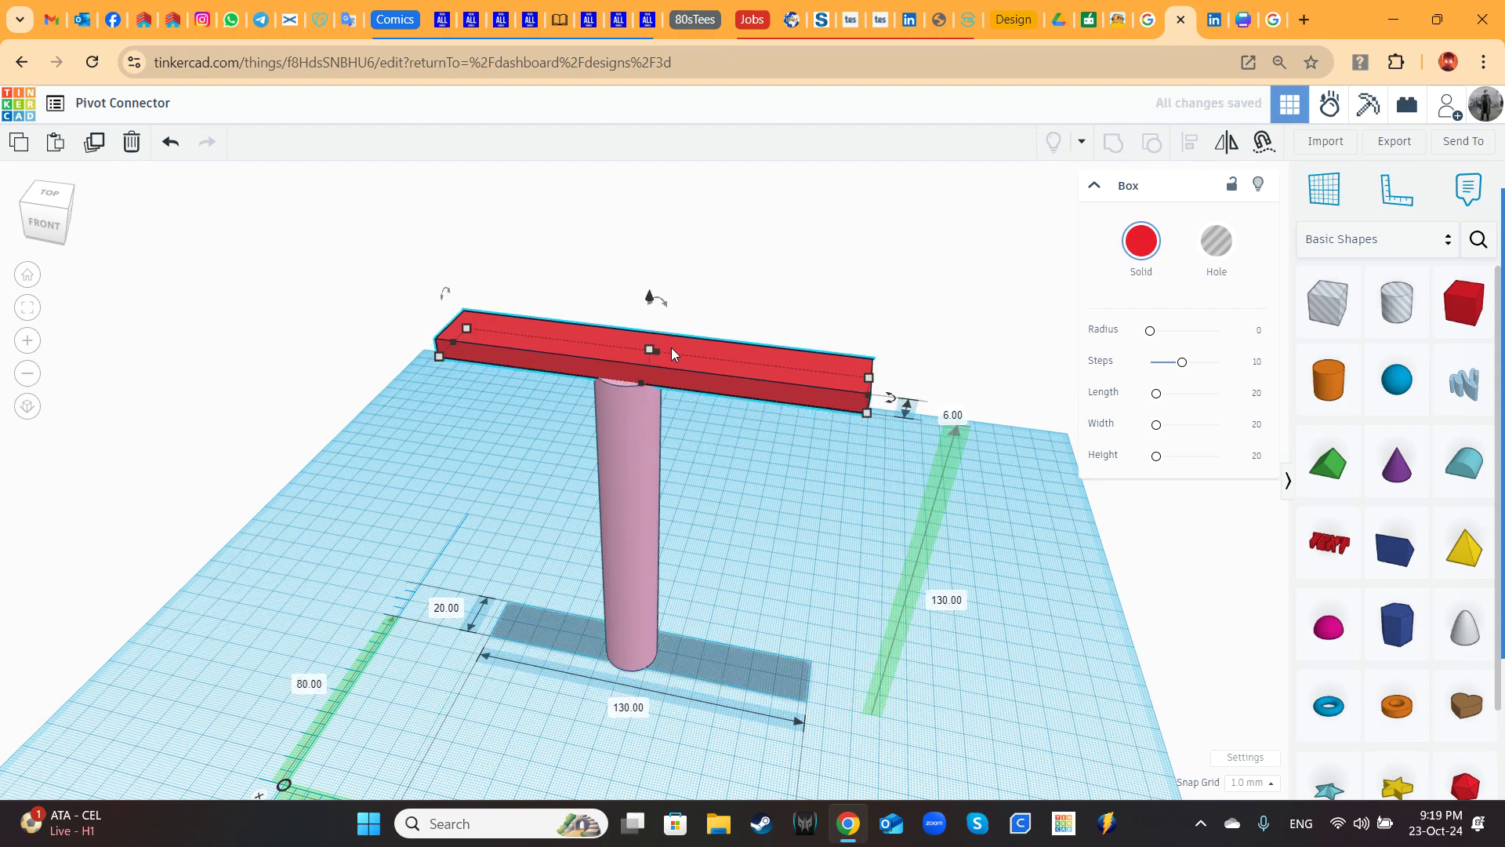
Step: Switch the shape library to the Sim Lab collection
left_click(1354, 239)
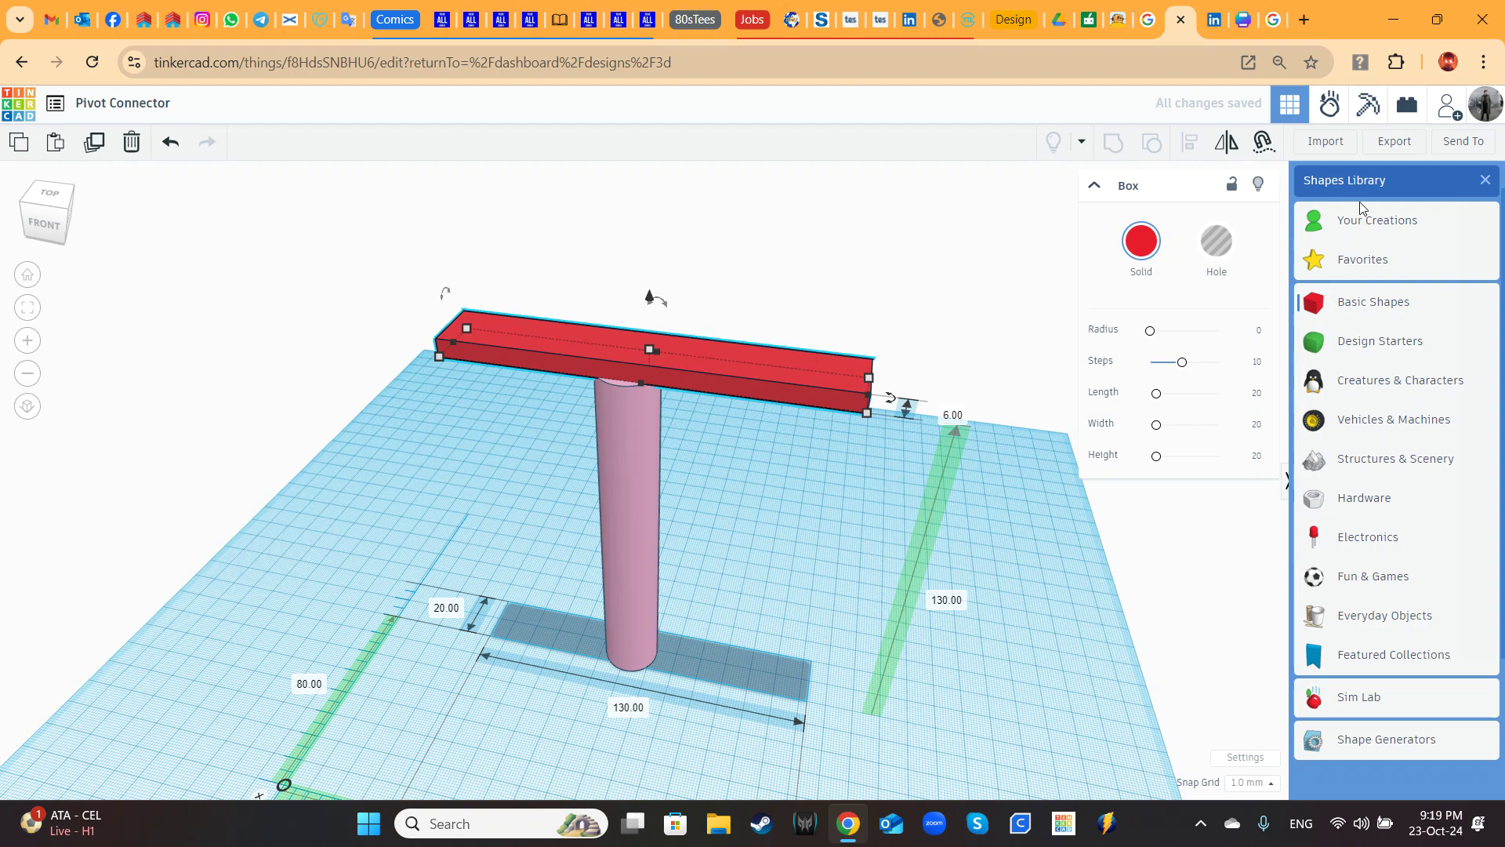
left_click(1367, 705)
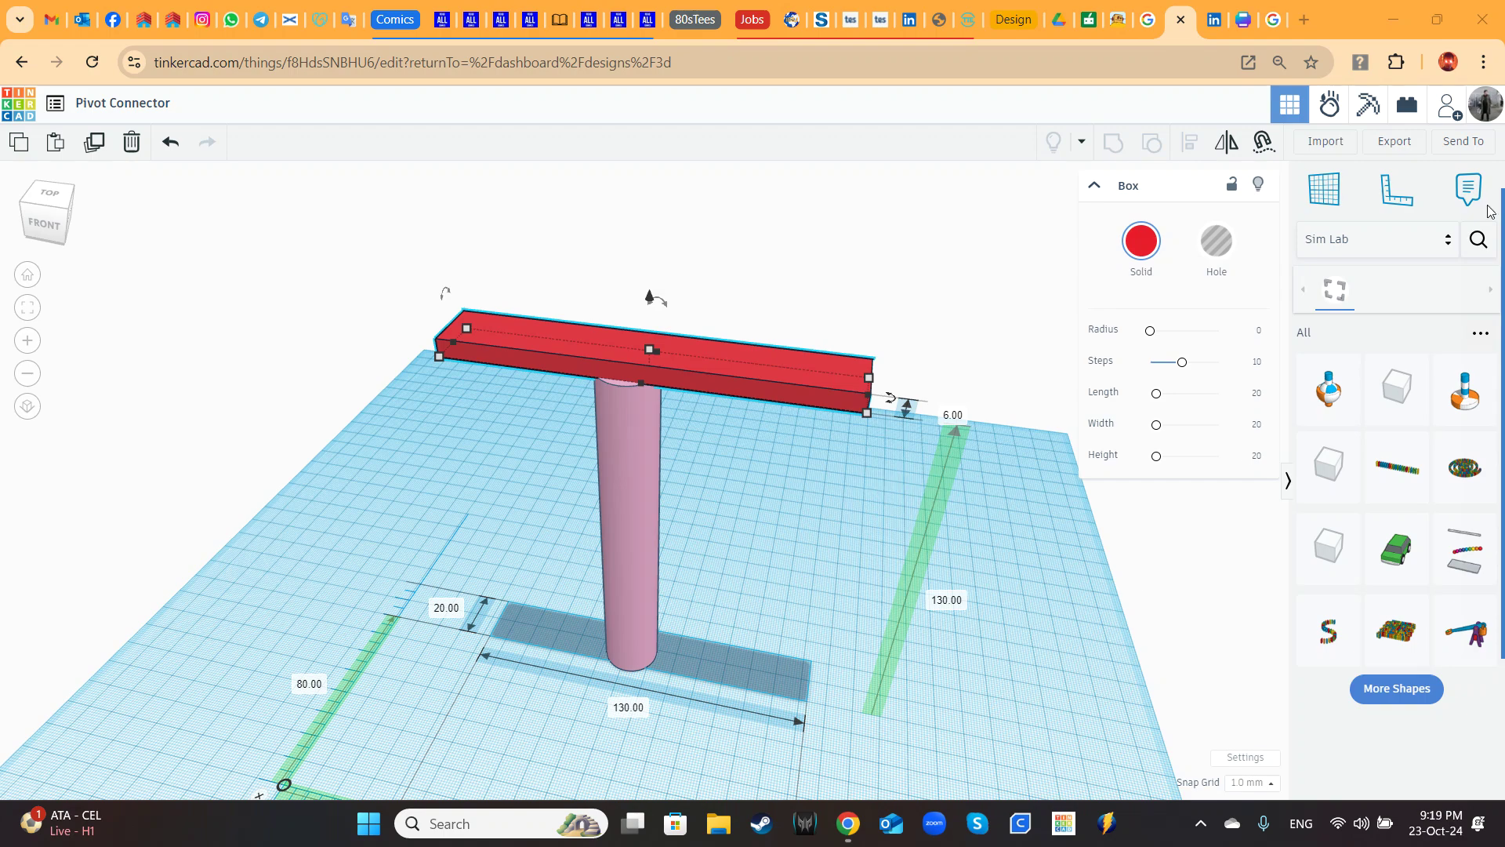
Step: Restore the browser window from full screen and resize it to fill the screen's height
left_click(1437, 21)
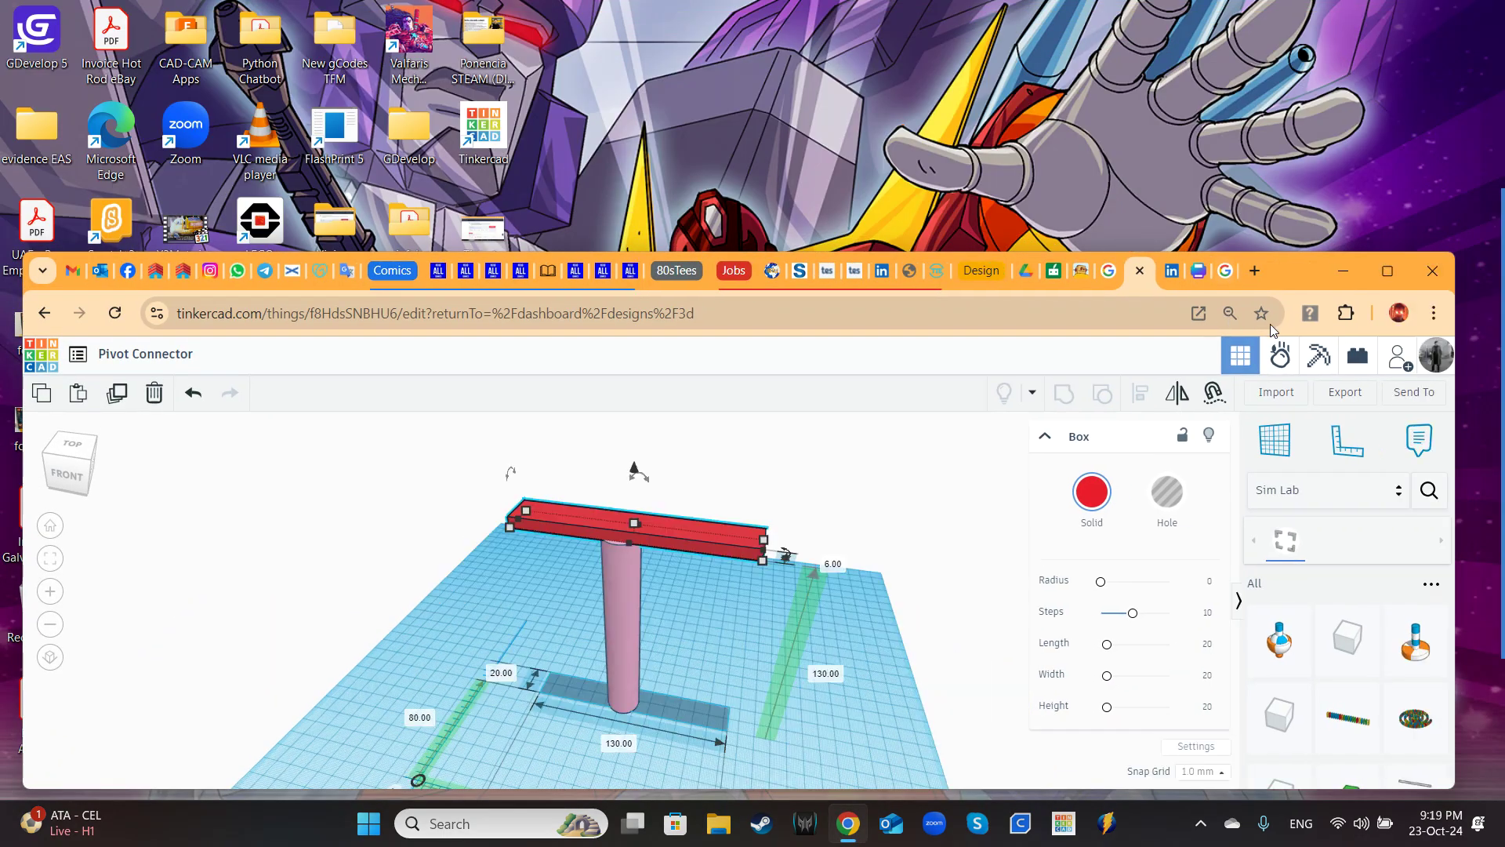
left_click_drag(1282, 262, 1255, 143)
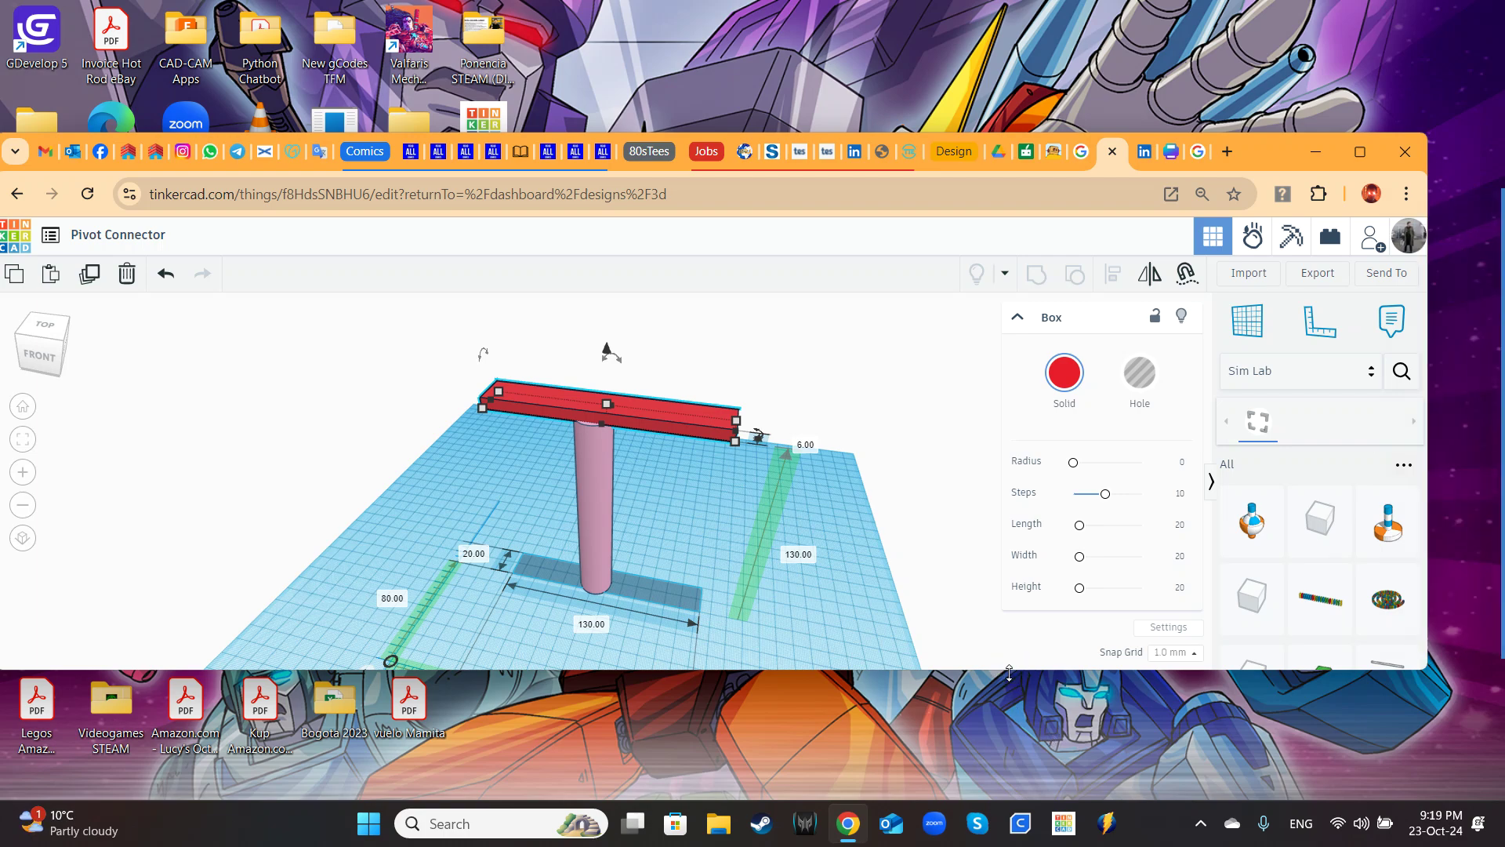
left_click_drag(1009, 673, 1019, 794)
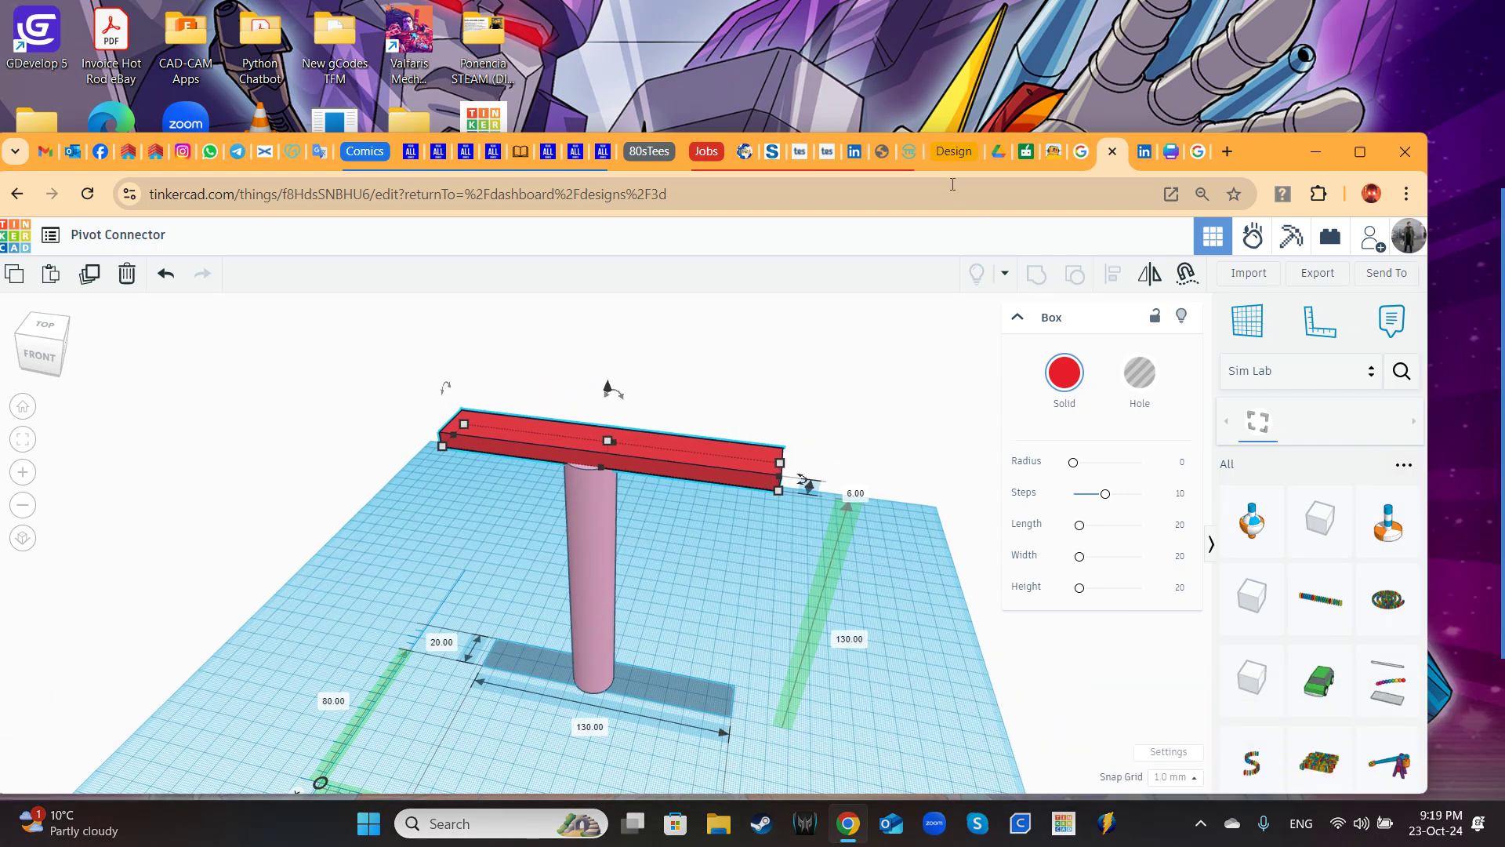
left_click_drag(1256, 134, 1266, 2)
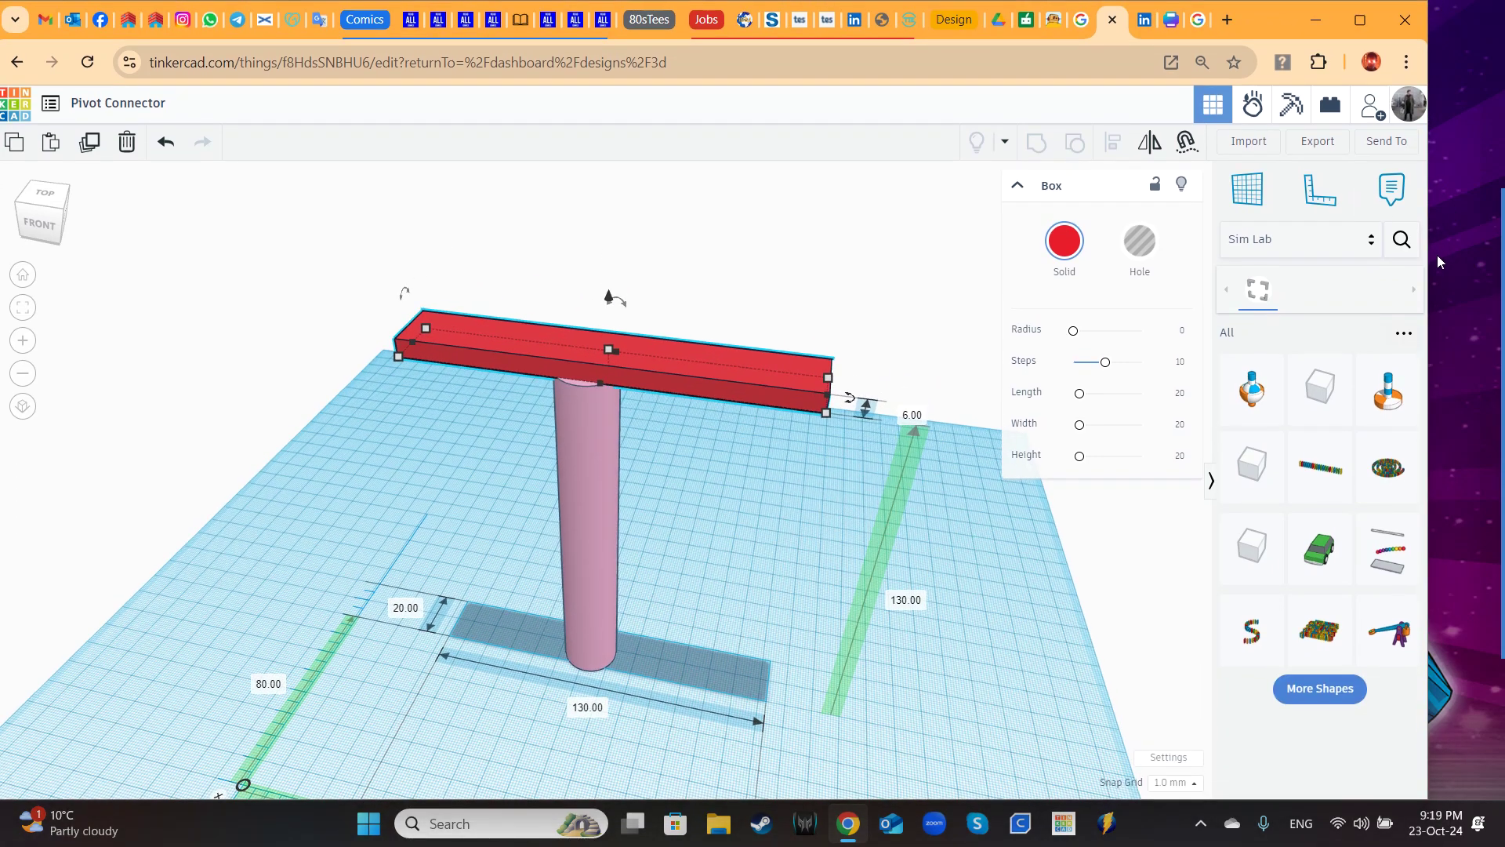
Step: Place an Axle connector from the Sim Lab shapes on top of the red bar, above the pink cylinder
left_click(1378, 407)
left_click_drag(1378, 407, 590, 346)
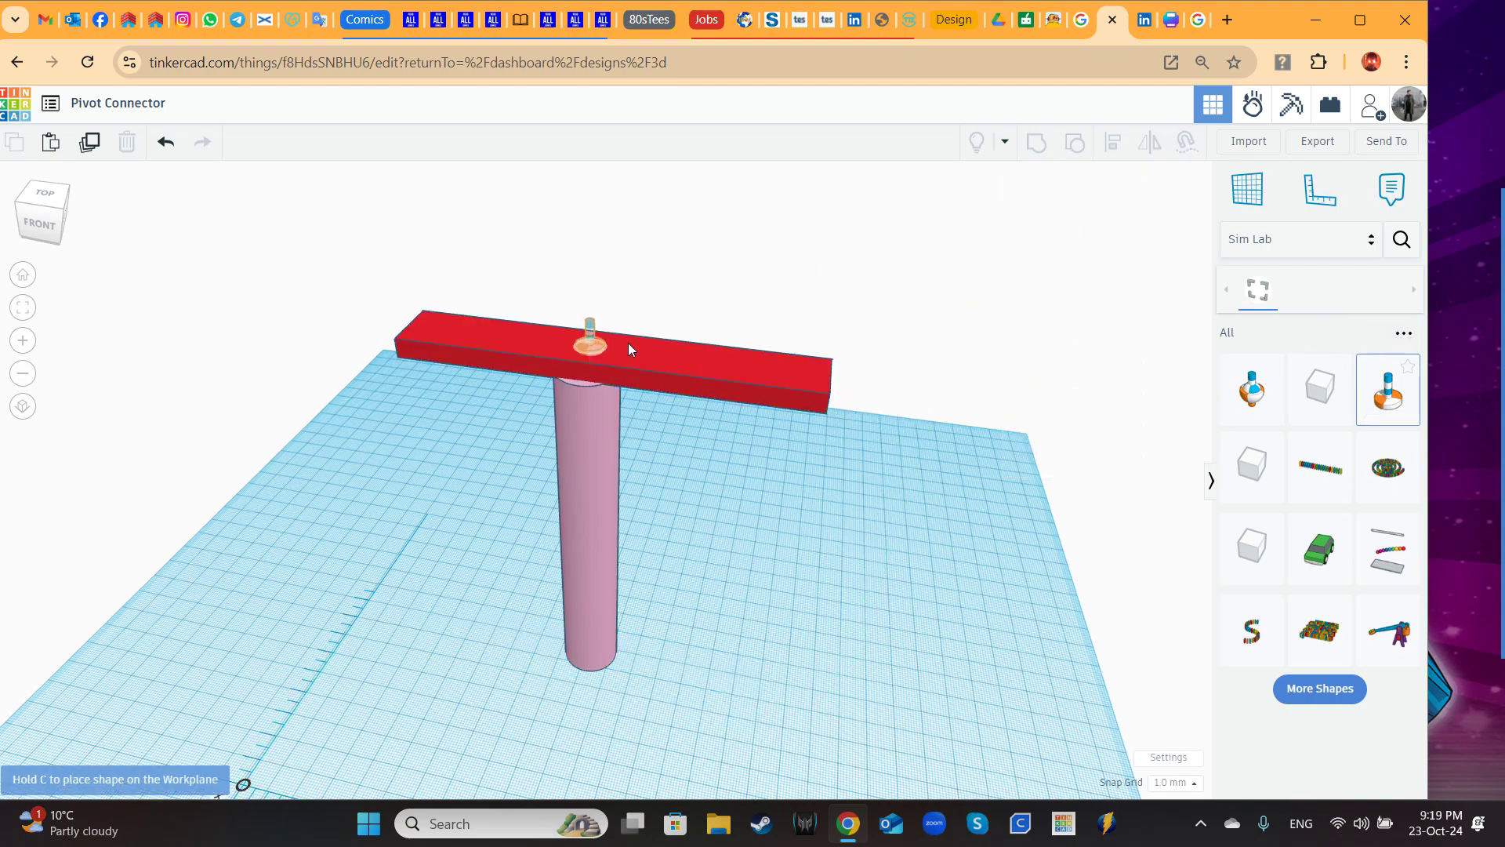
mouse_move(830, 530)
right_mouse_down()
mouse_move(847, 557)
mouse_move(809, 533)
right_mouse_up()
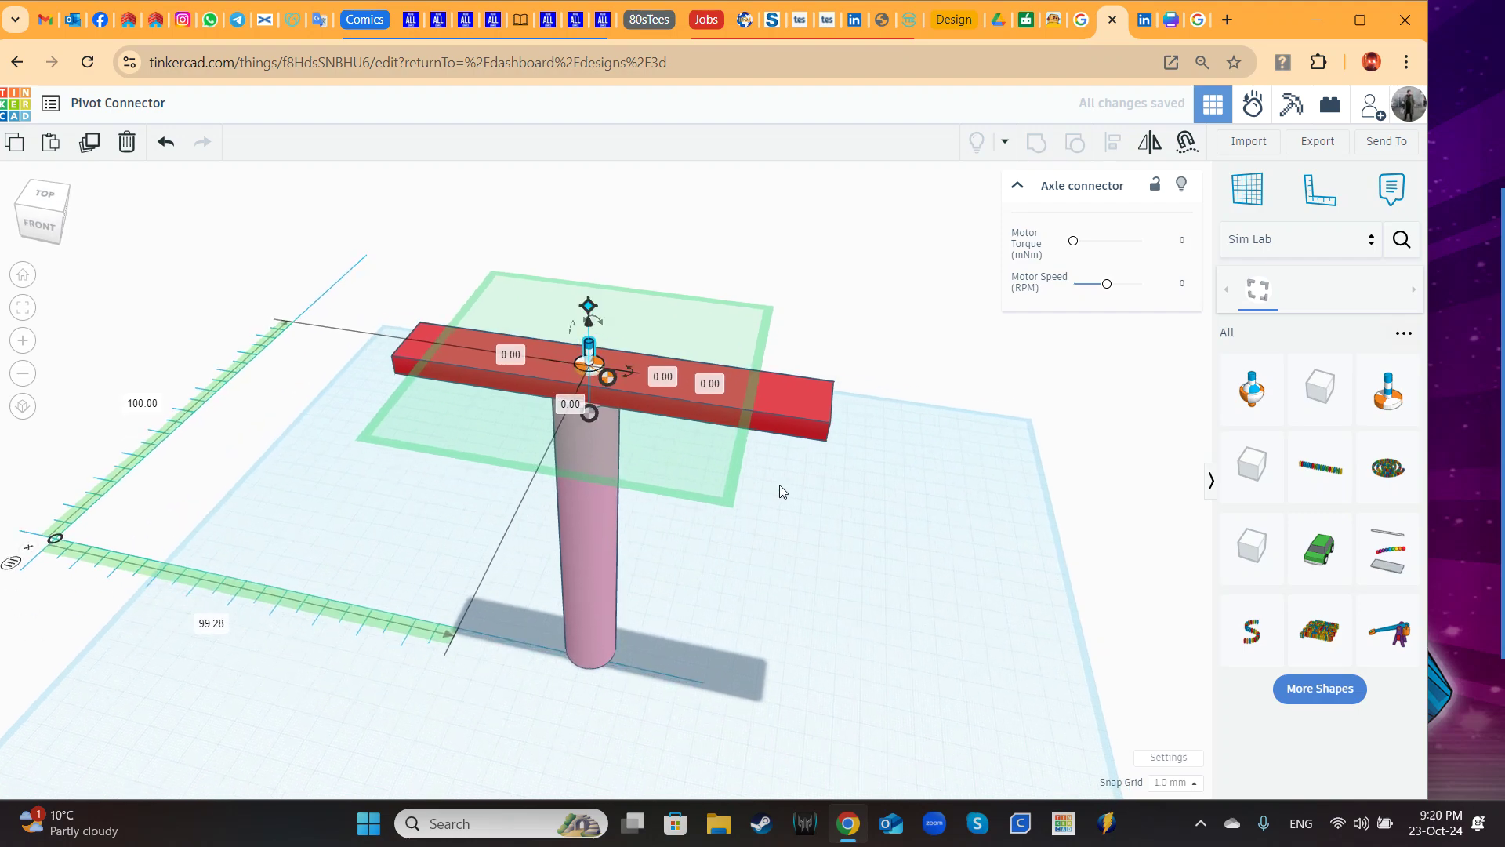
left_click(858, 566)
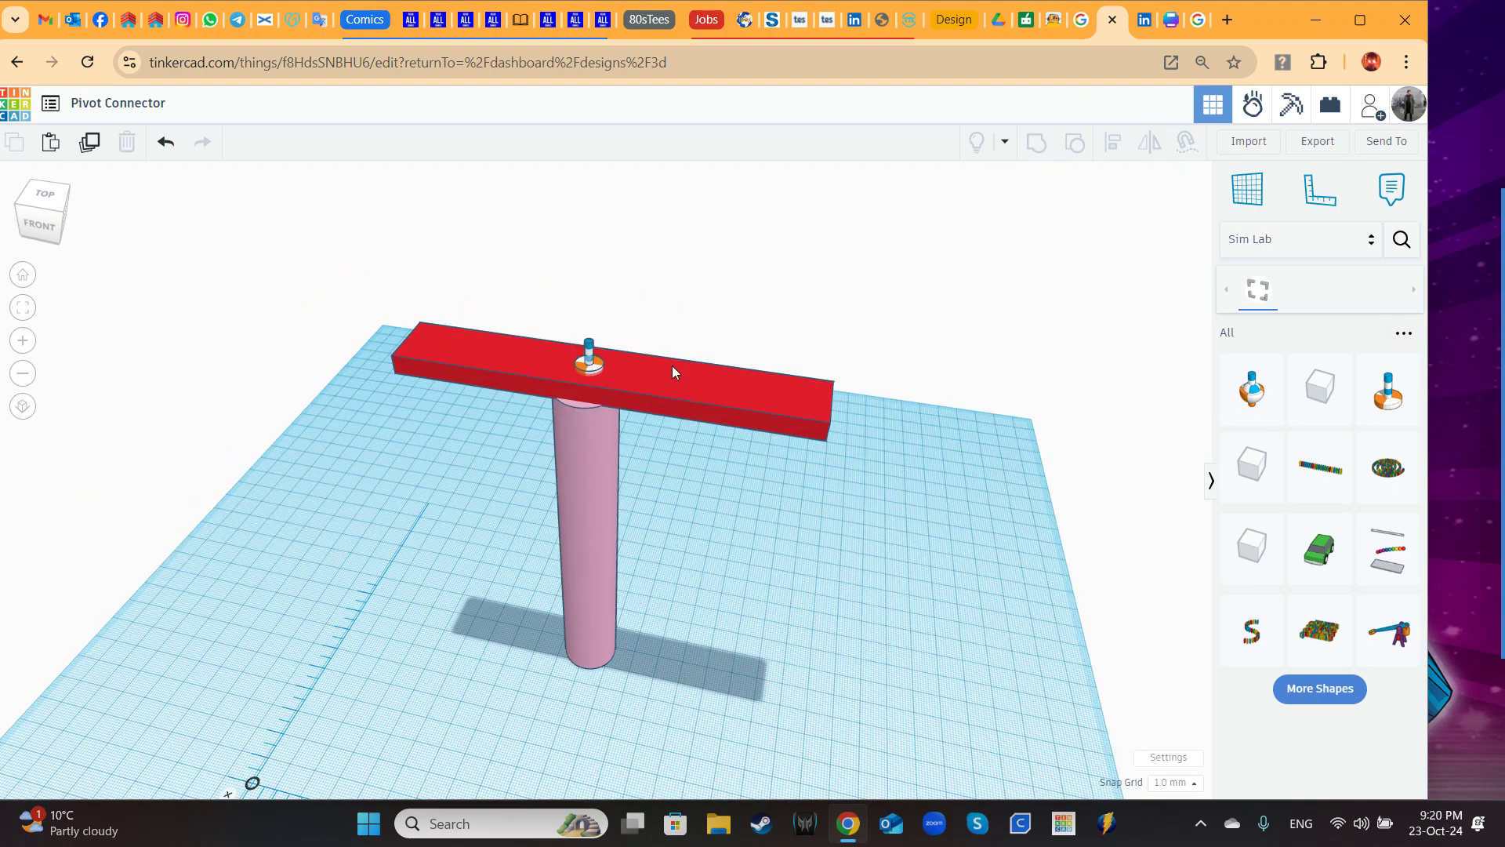
Step: Align the bar, cylinder and axle connector to their common center along both horizontal directions
left_click_drag(472, 258, 717, 690)
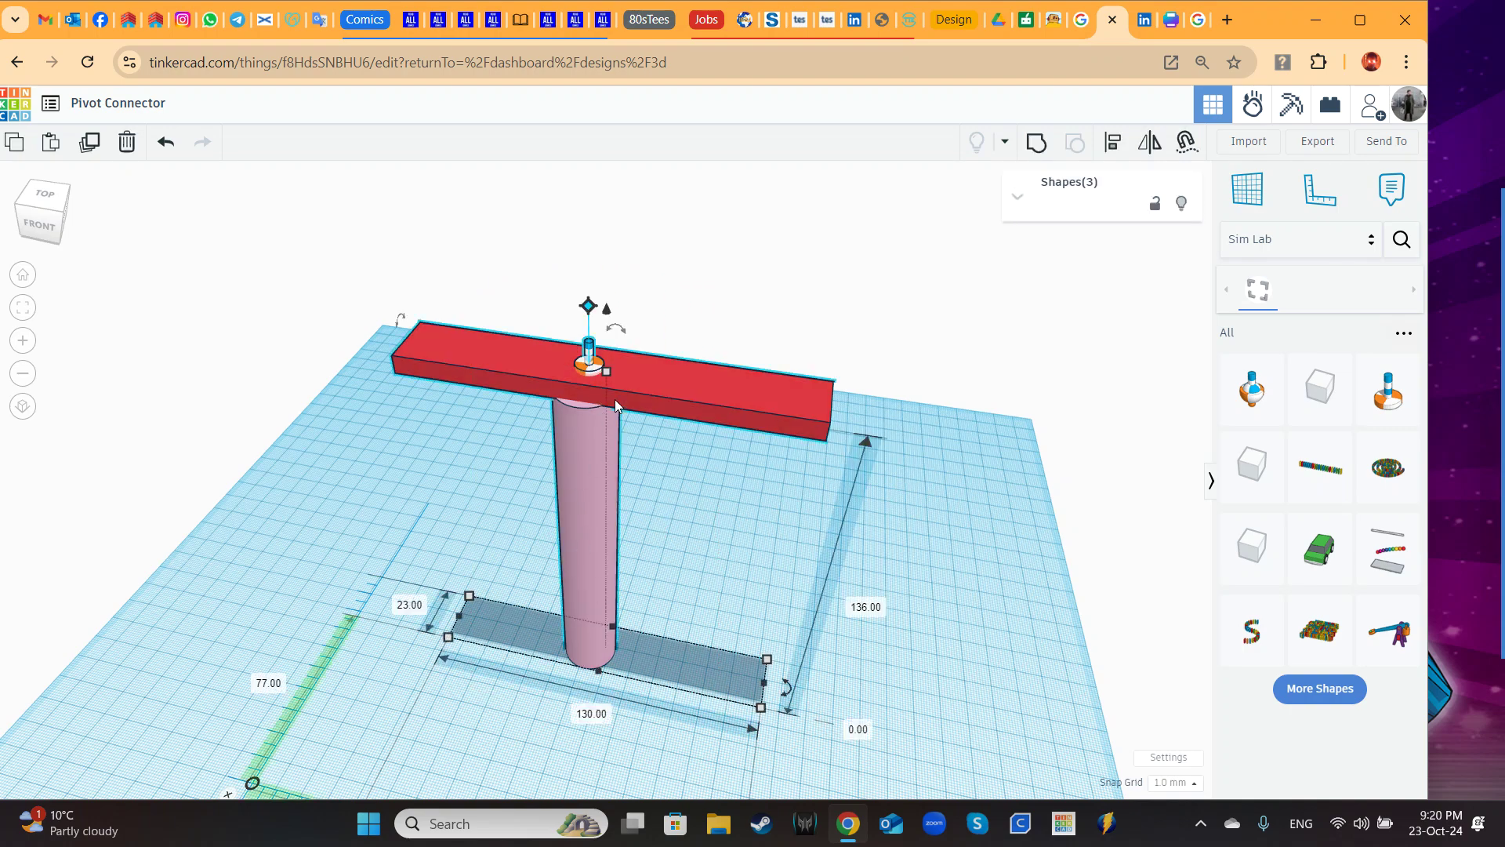
left_click(1115, 142)
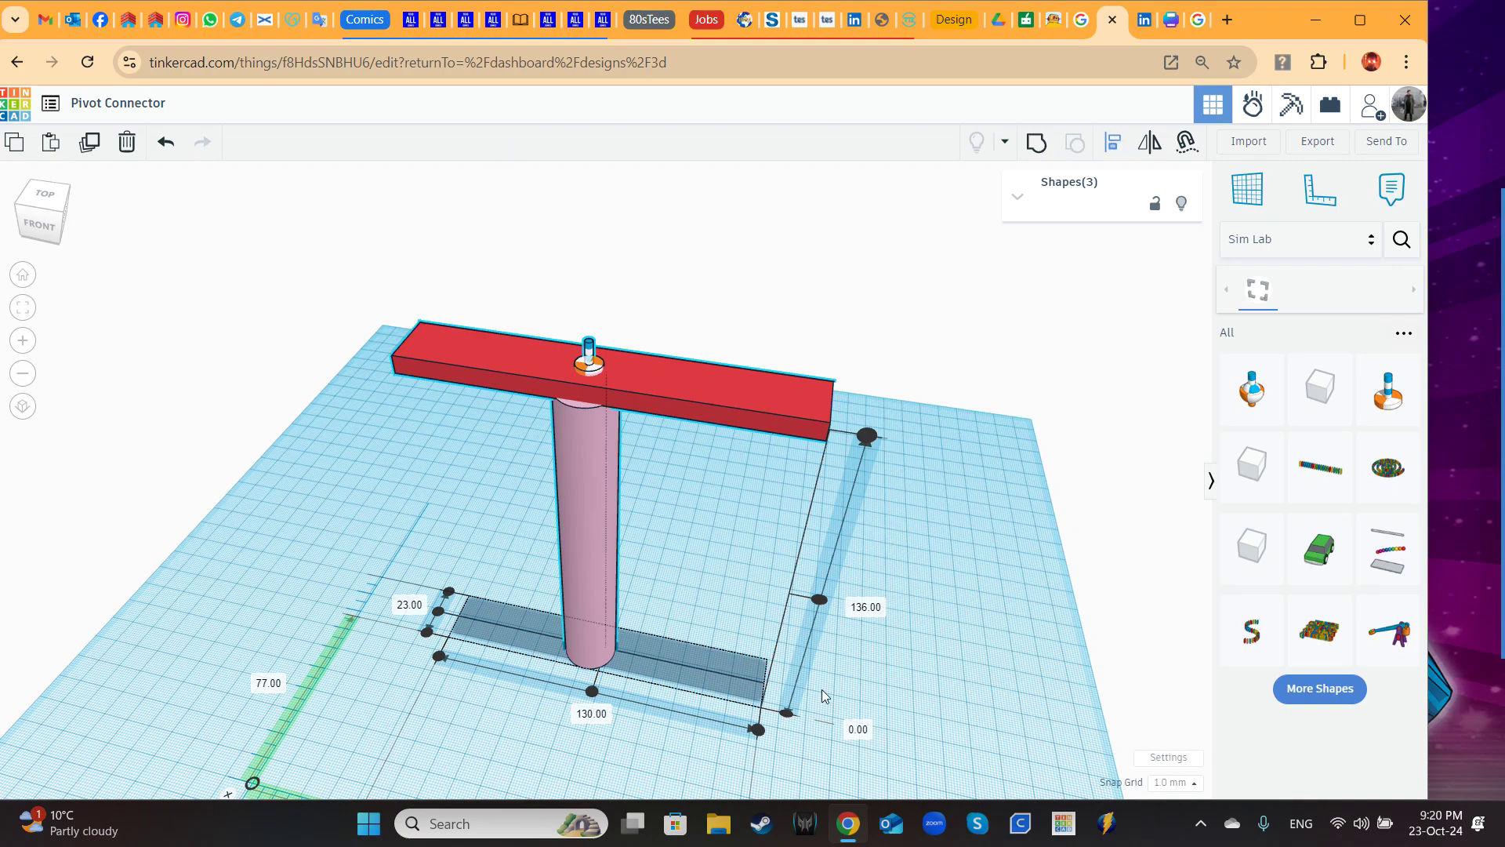
left_click(592, 693)
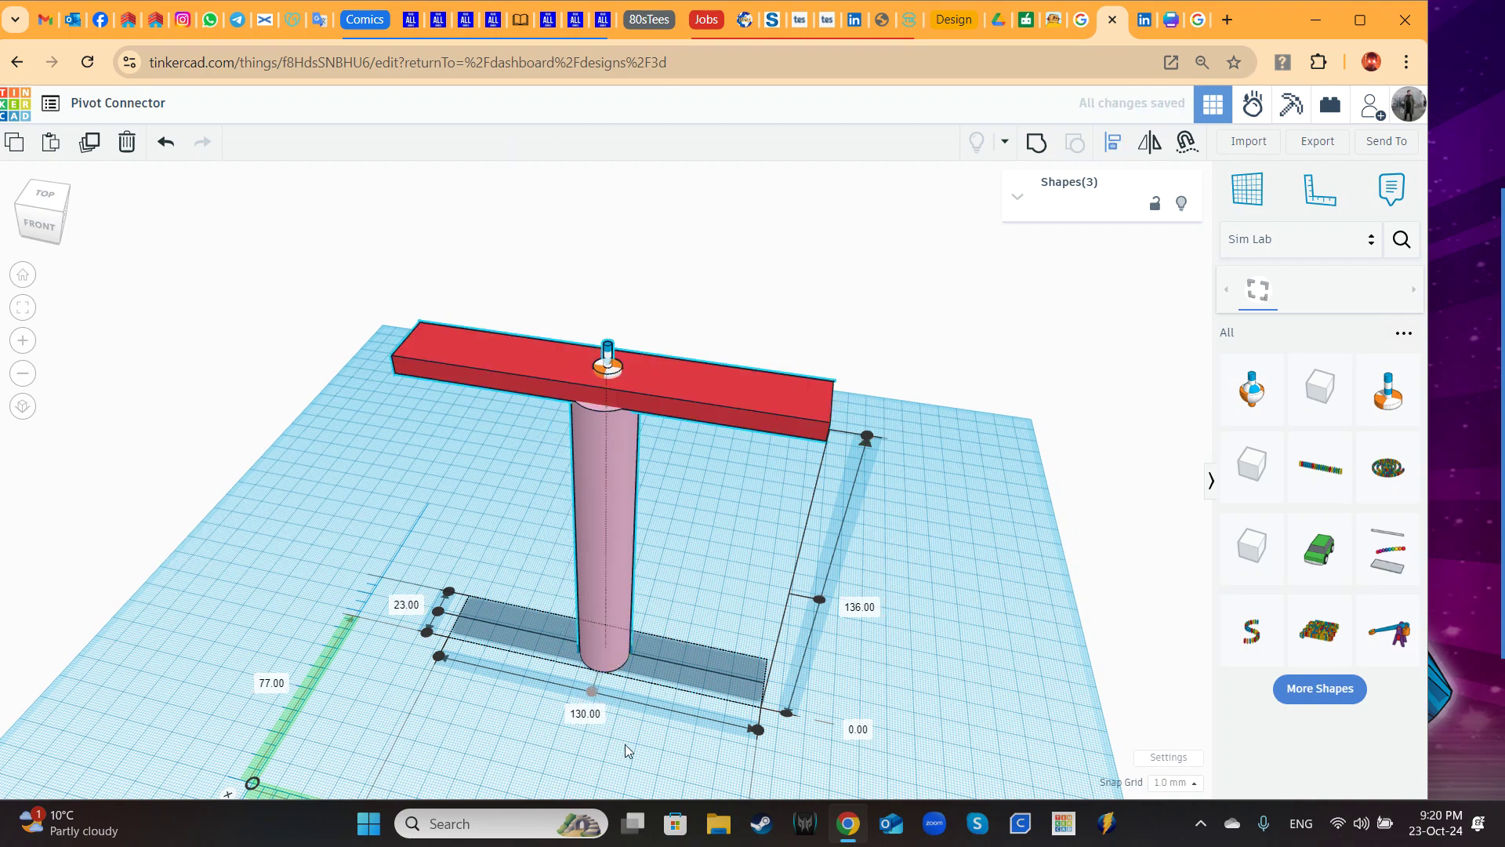
left_click(439, 610)
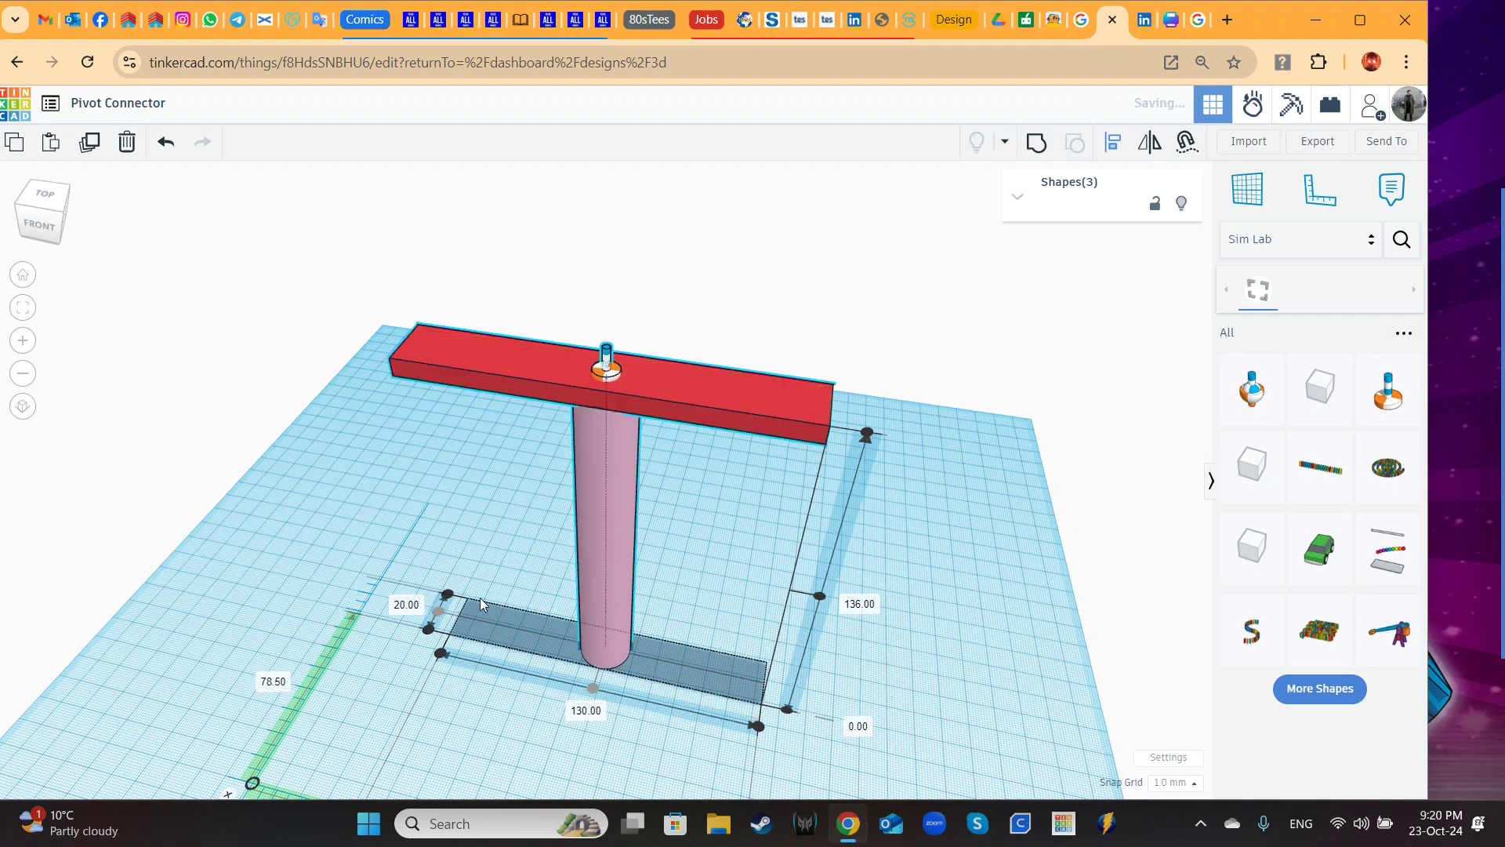
left_click(986, 609)
mouse_move(986, 609)
right_mouse_down()
mouse_move(564, 610)
mouse_move(543, 687)
mouse_move(782, 673)
mouse_move(1018, 583)
mouse_move(962, 594)
right_mouse_up()
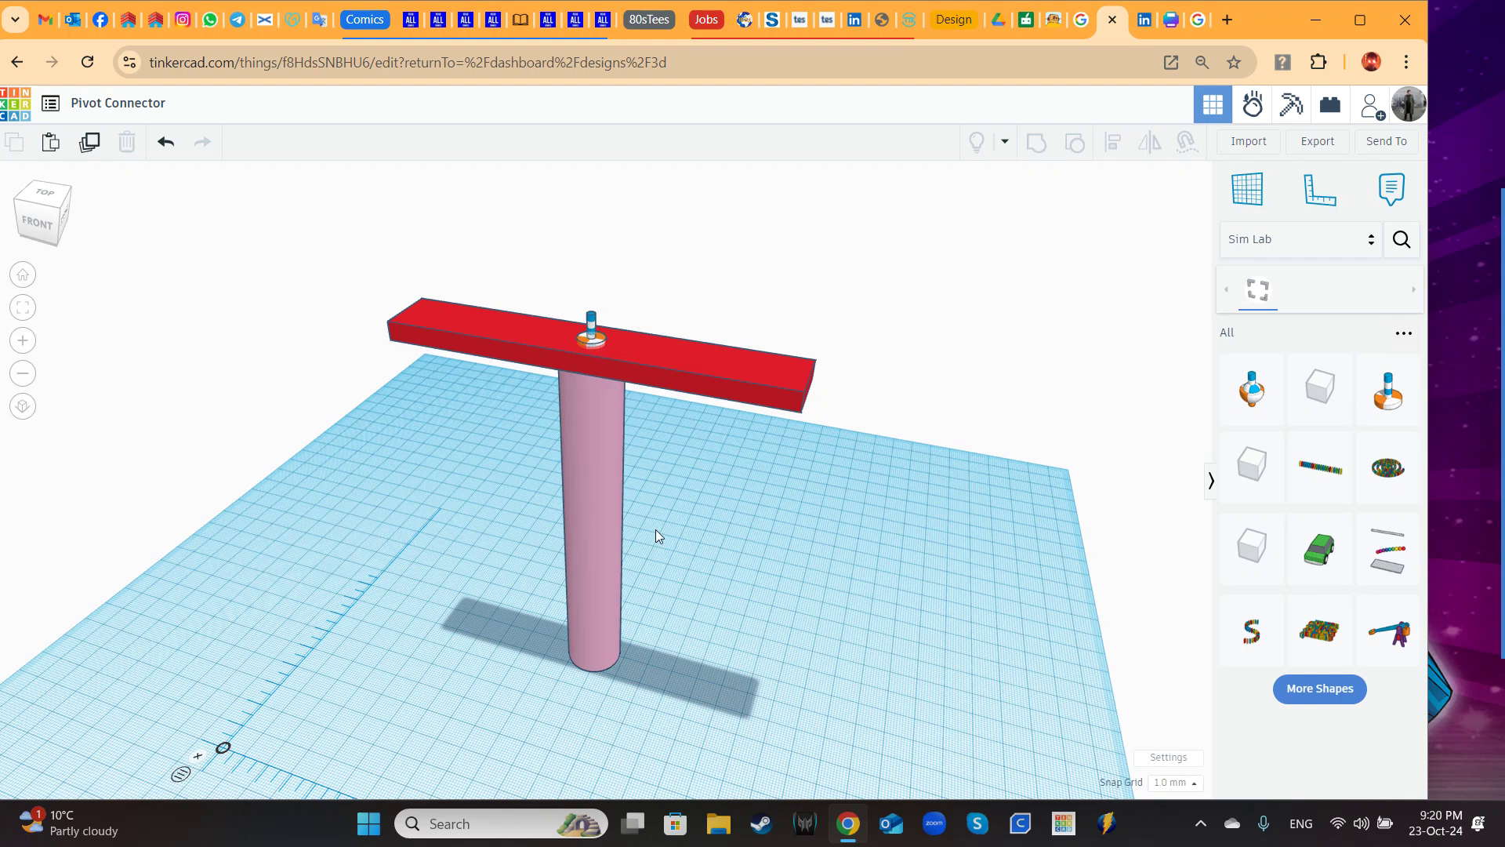
Step: Recolor the red bar to the magenta preset color
left_click(698, 375)
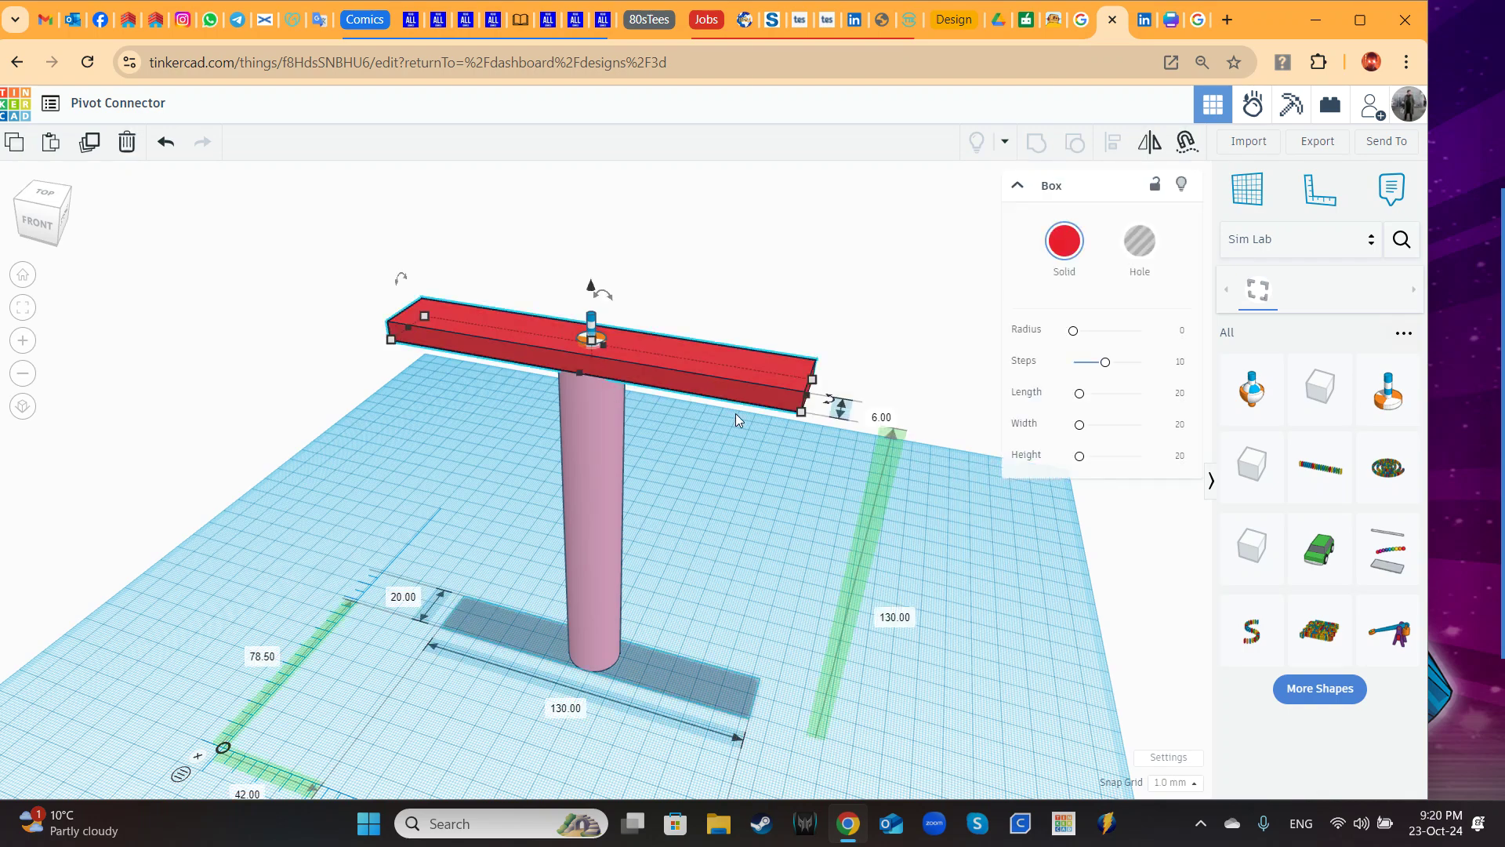
left_click(1063, 245)
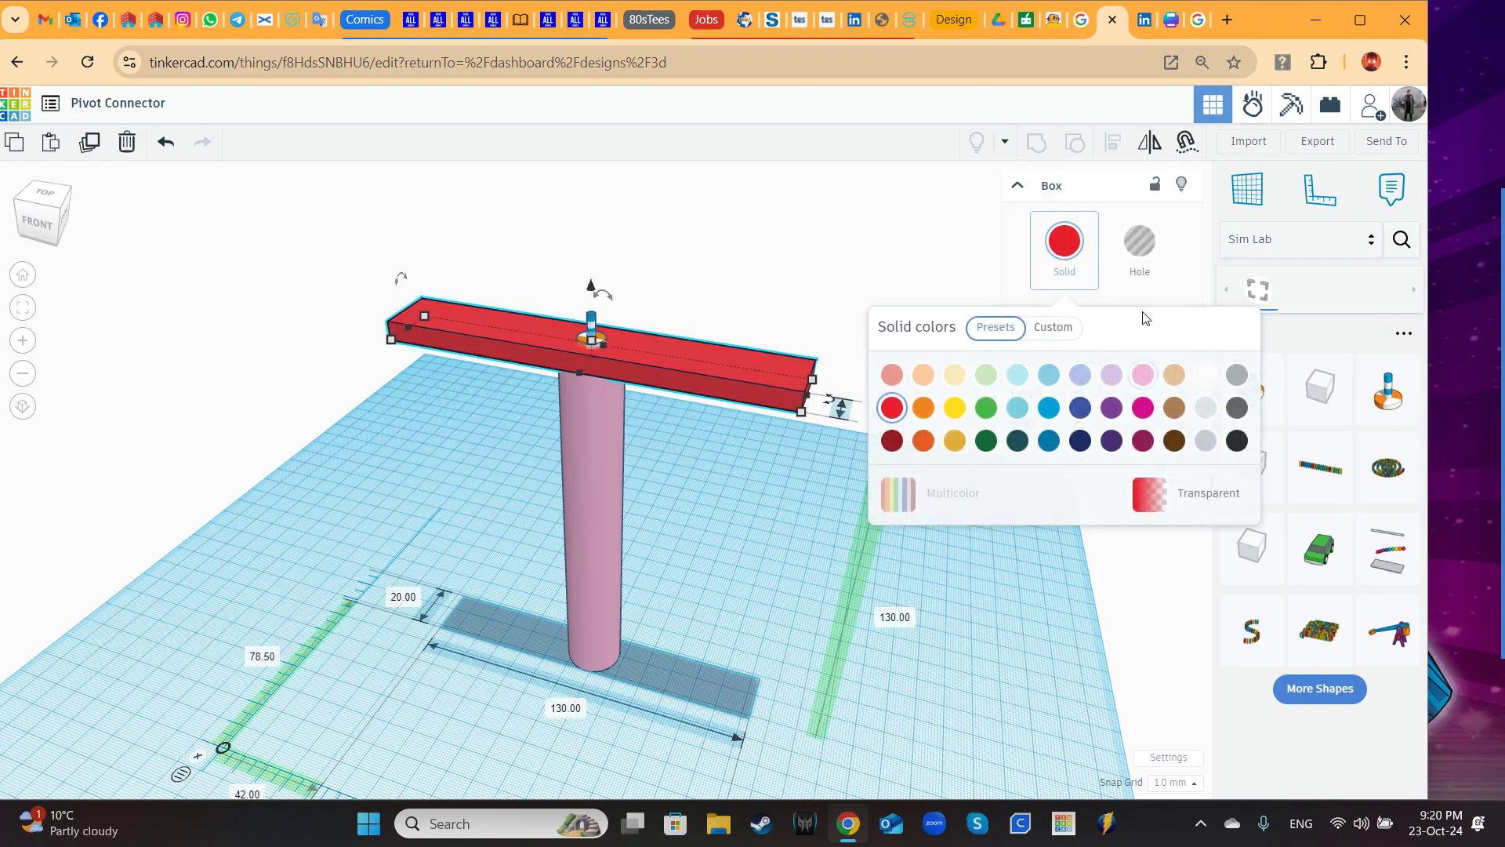
left_click(1142, 406)
left_click(691, 619)
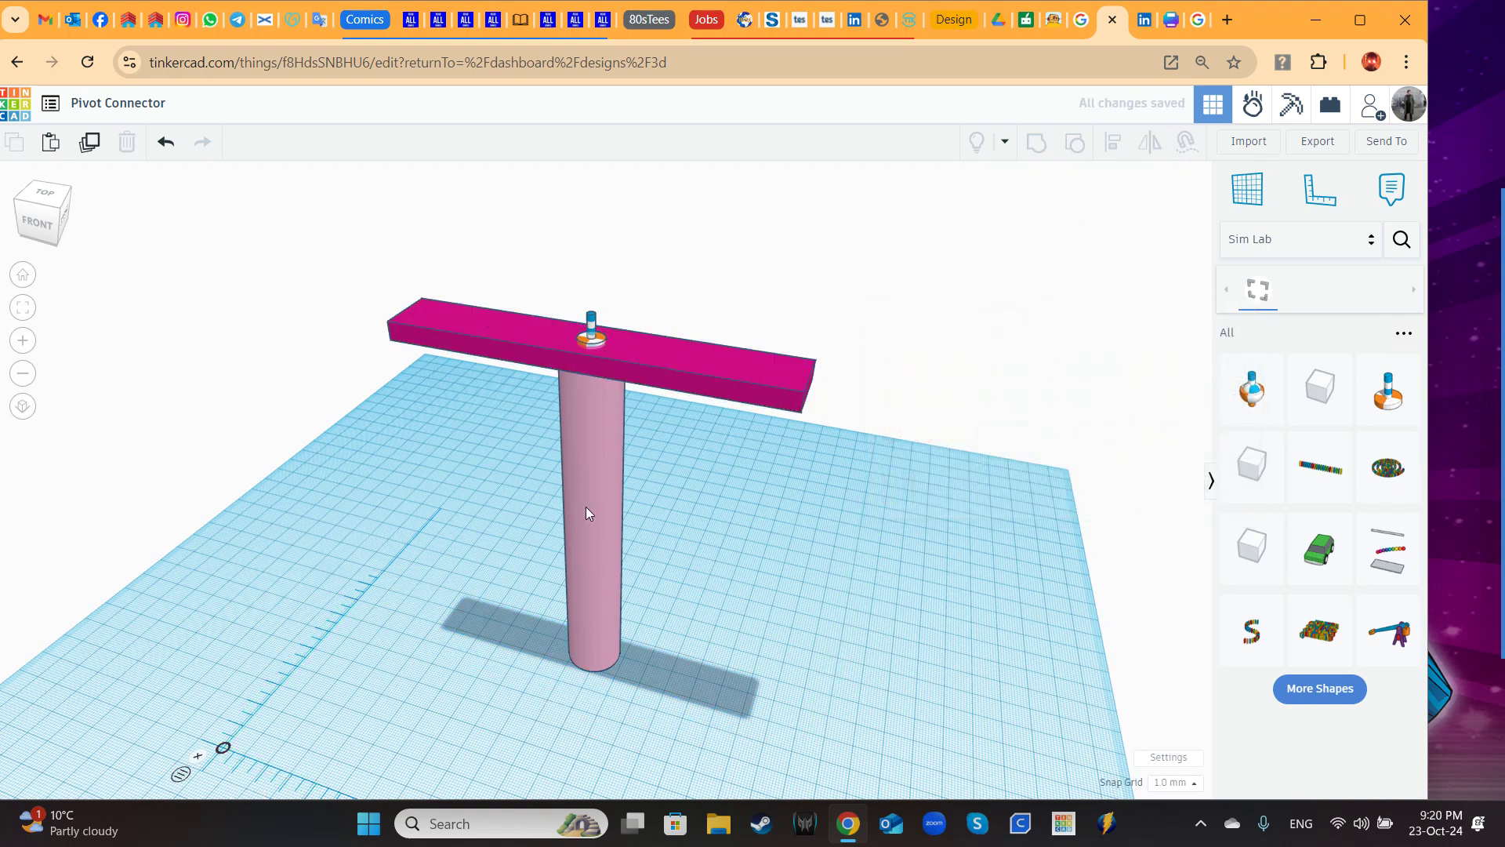
left_click(586, 507)
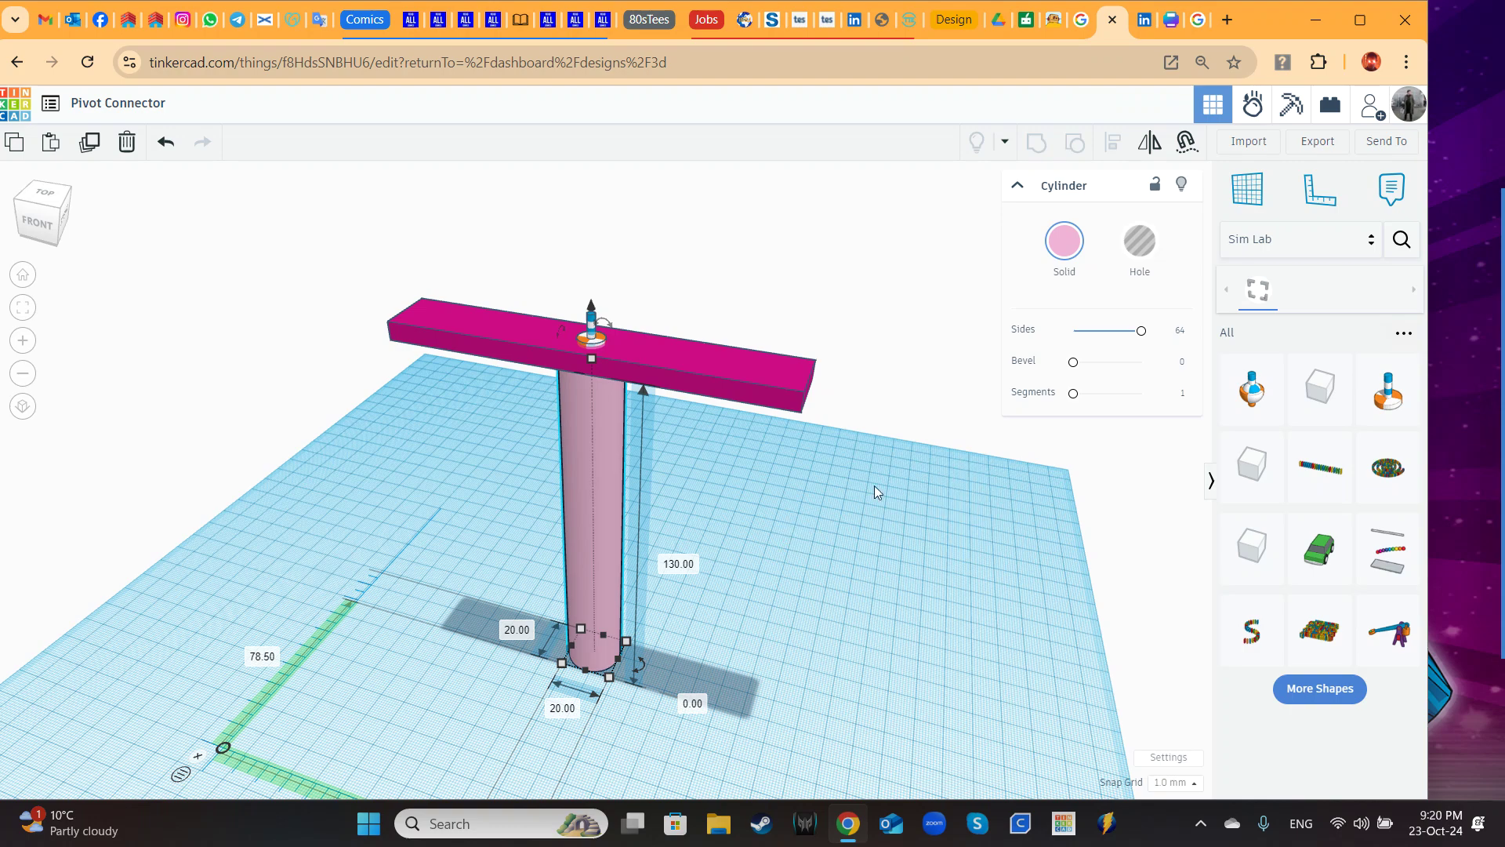
left_click(746, 378)
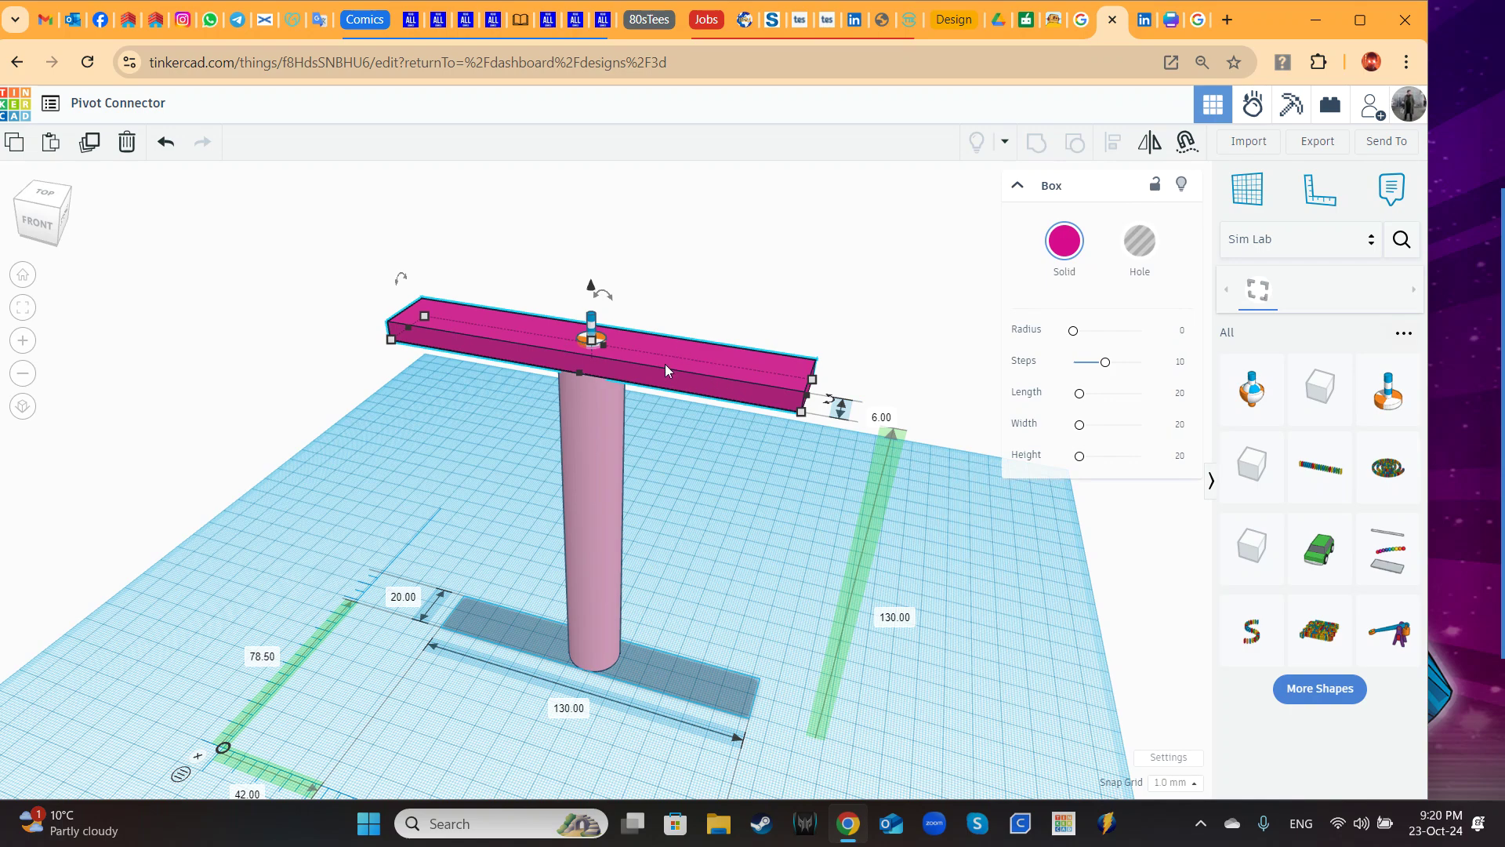
key("Escape")
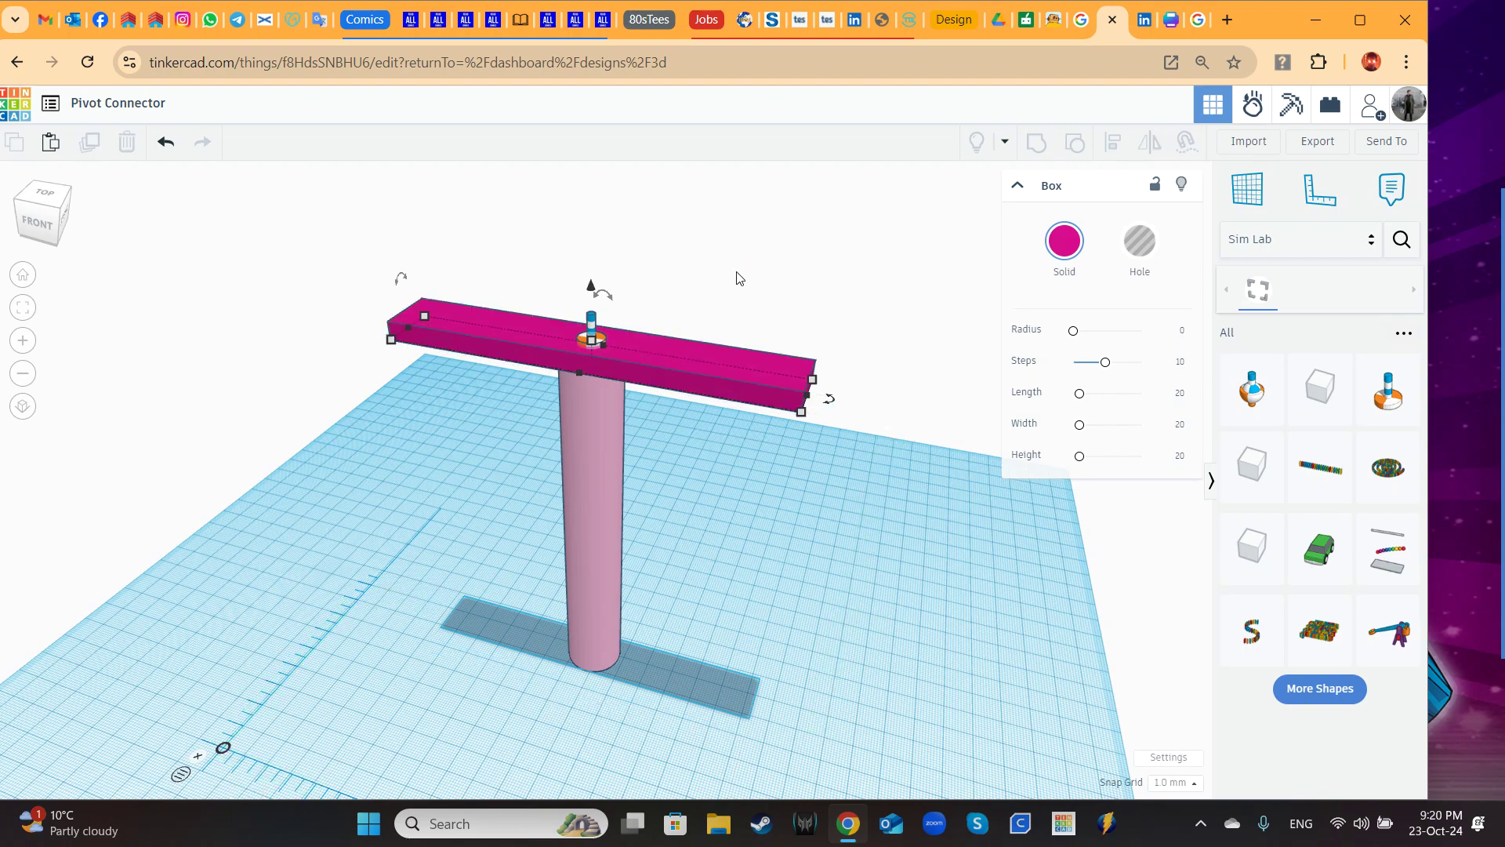
Step: Link the axle connector's blue part to the magenta bar and its orange part to the pink cylinder
left_click(592, 331)
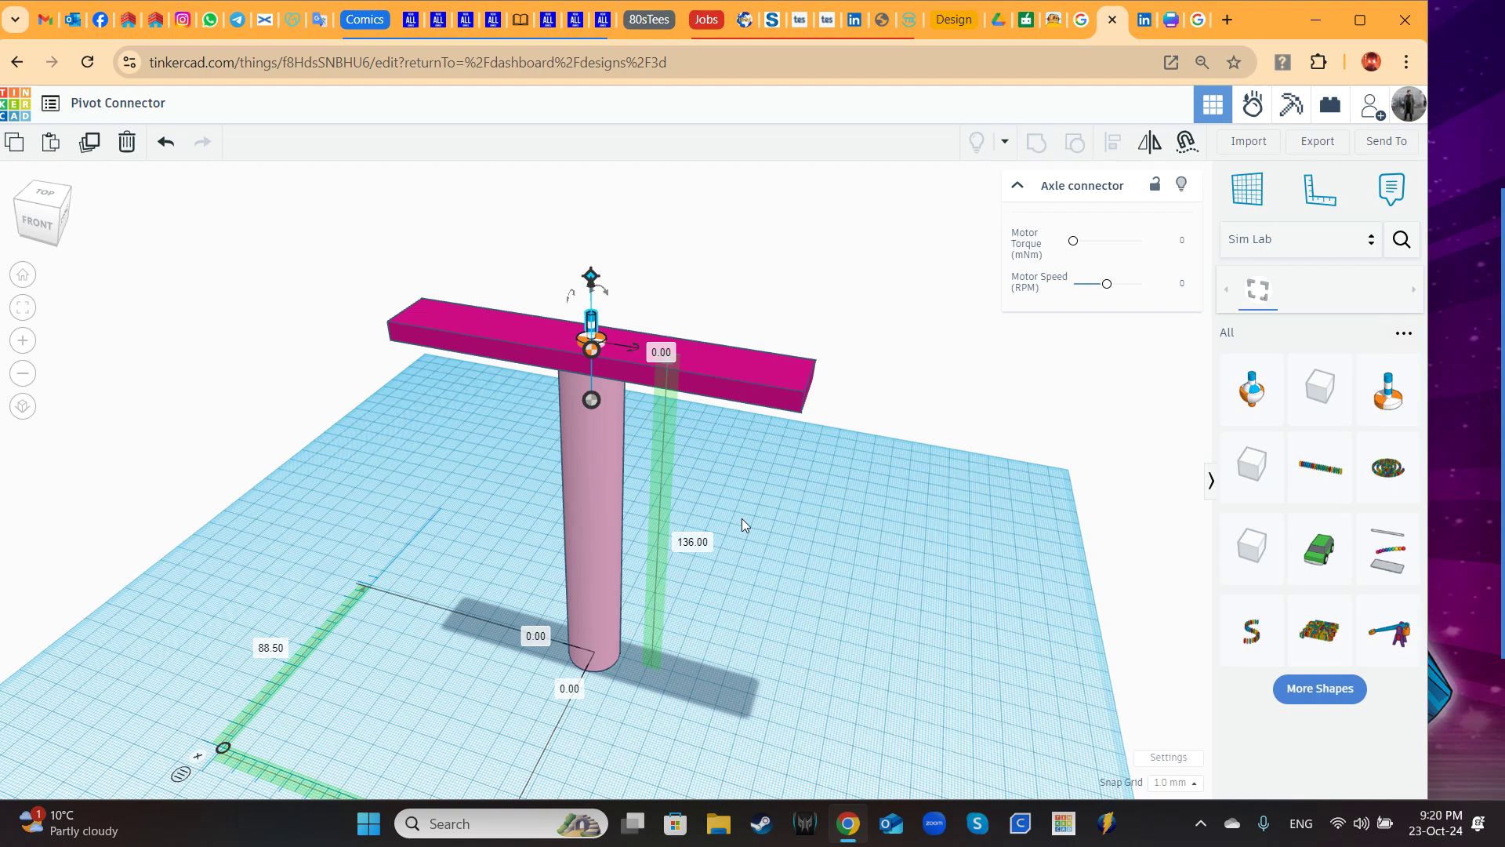
scroll(595, 401, "up", 1)
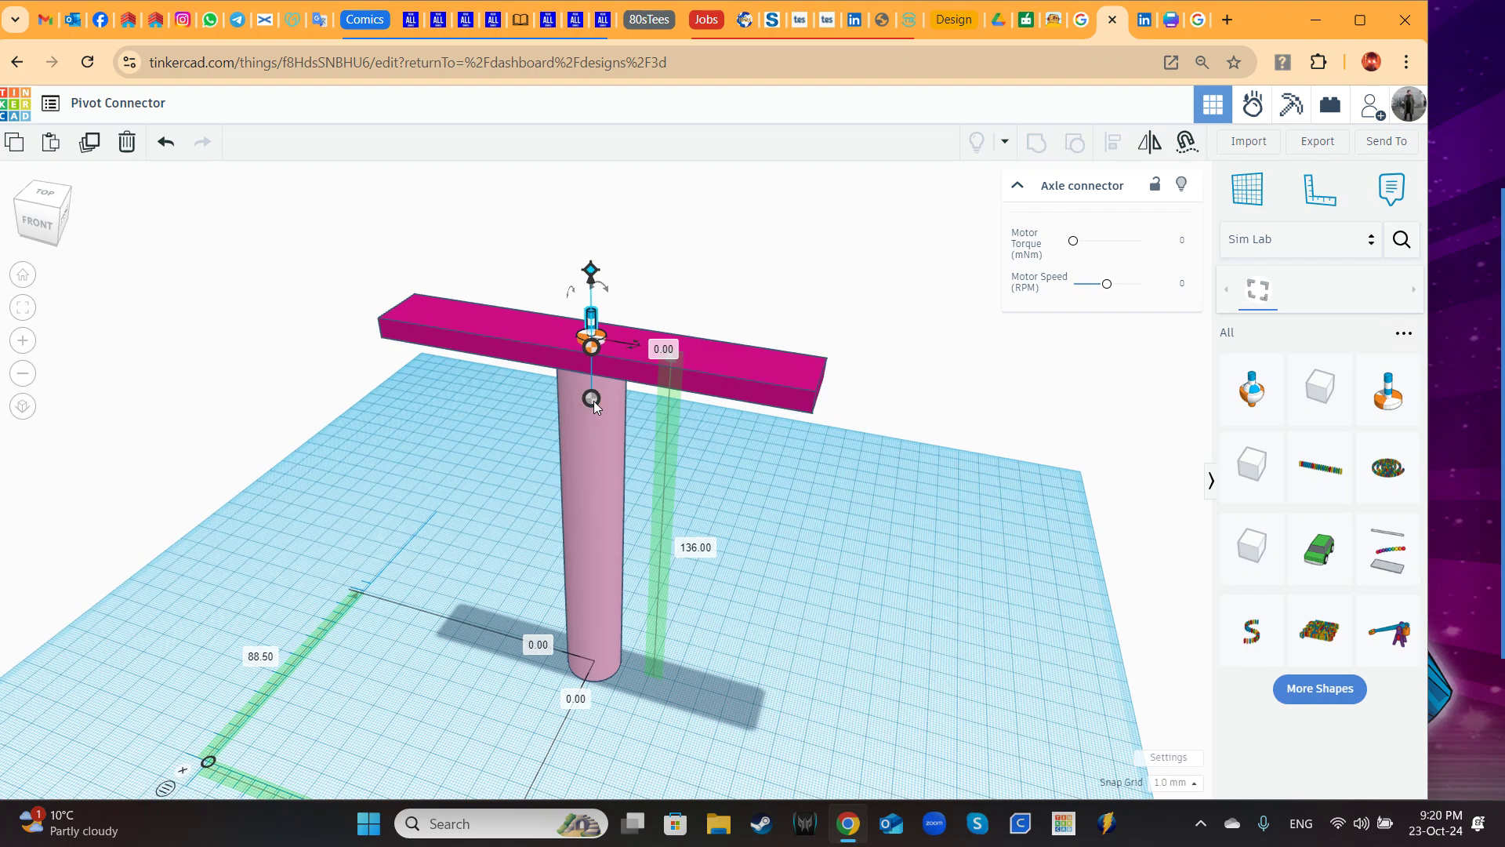
left_click_drag(594, 402, 481, 342)
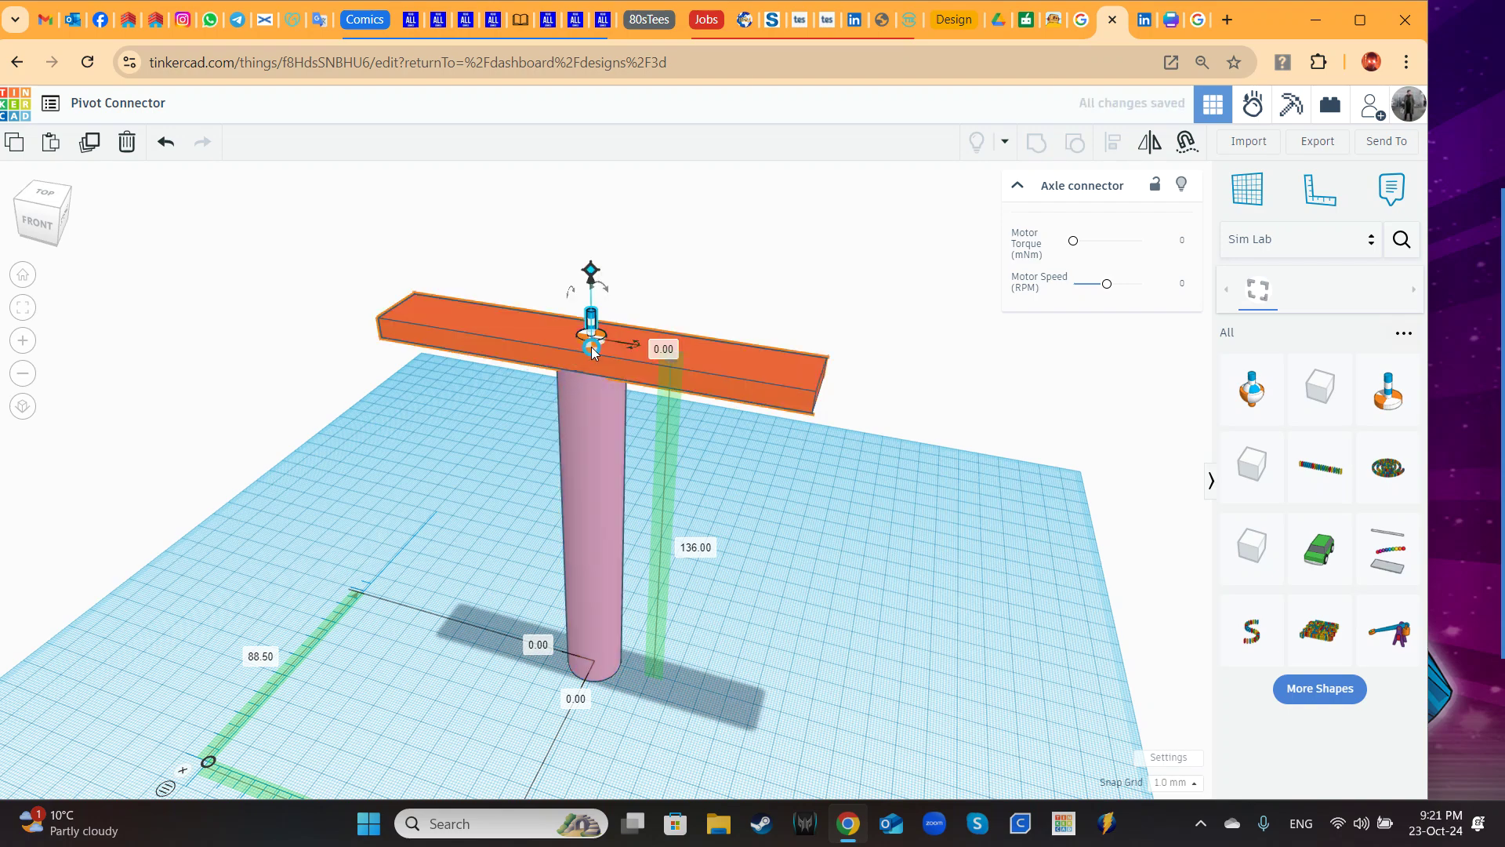
left_click_drag(592, 346, 597, 431)
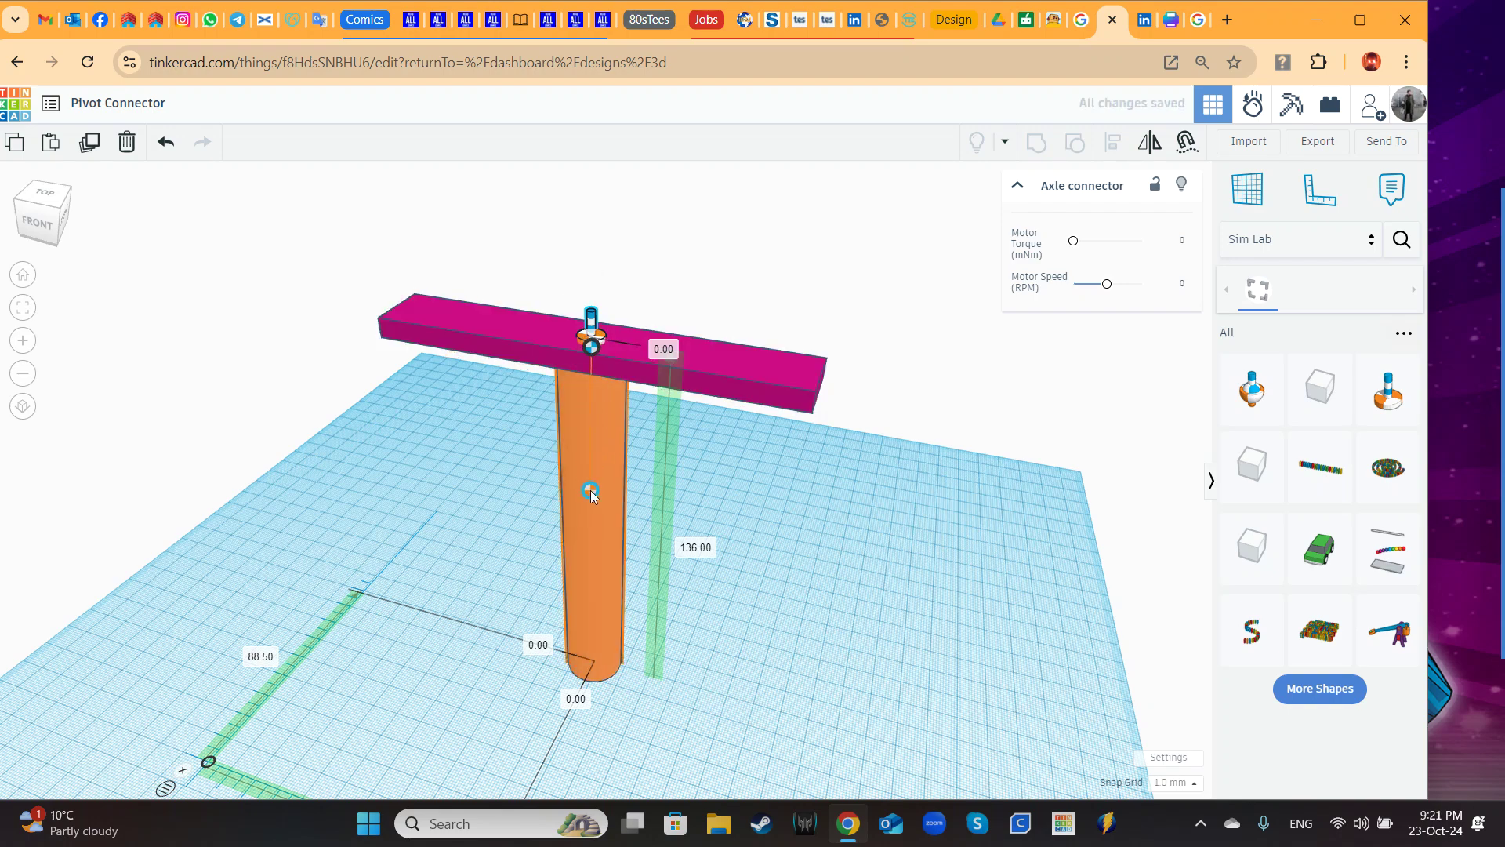
left_click_drag(591, 494, 593, 530)
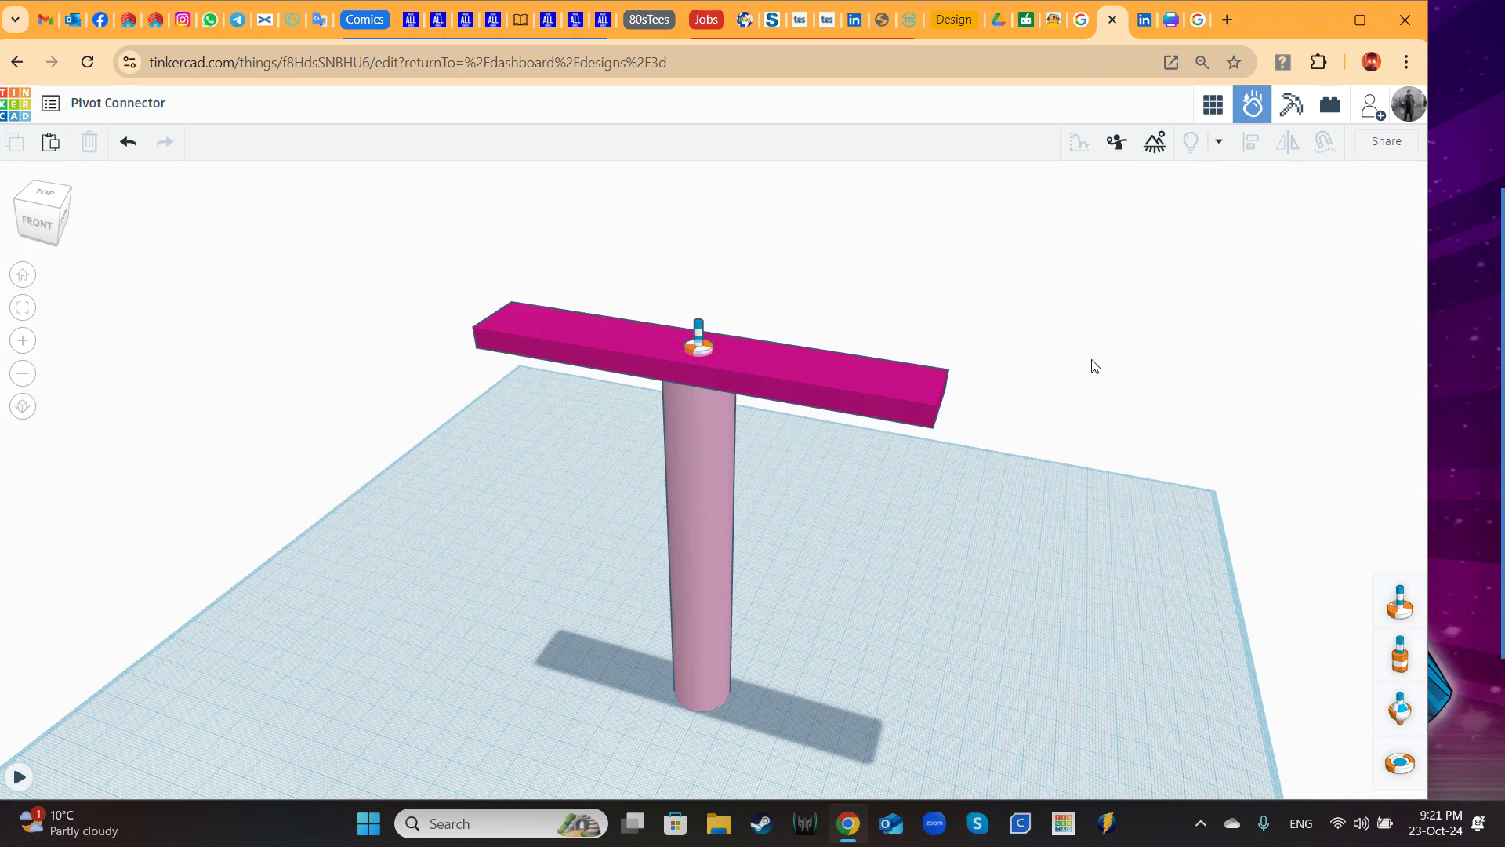
Step: Set the ground's physical material to Concrete
left_click(1156, 145)
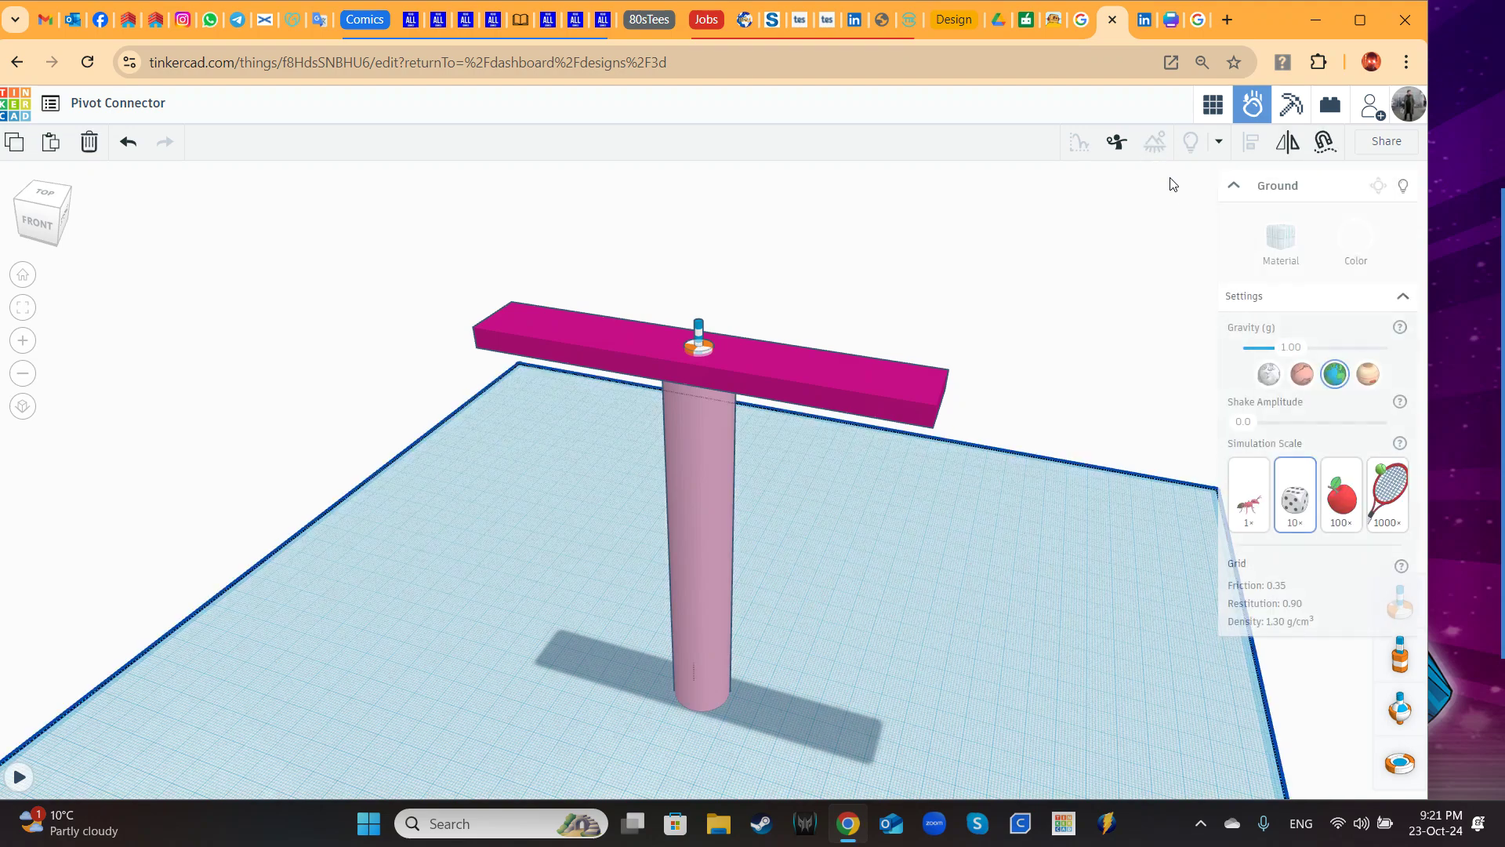
left_click(1276, 252)
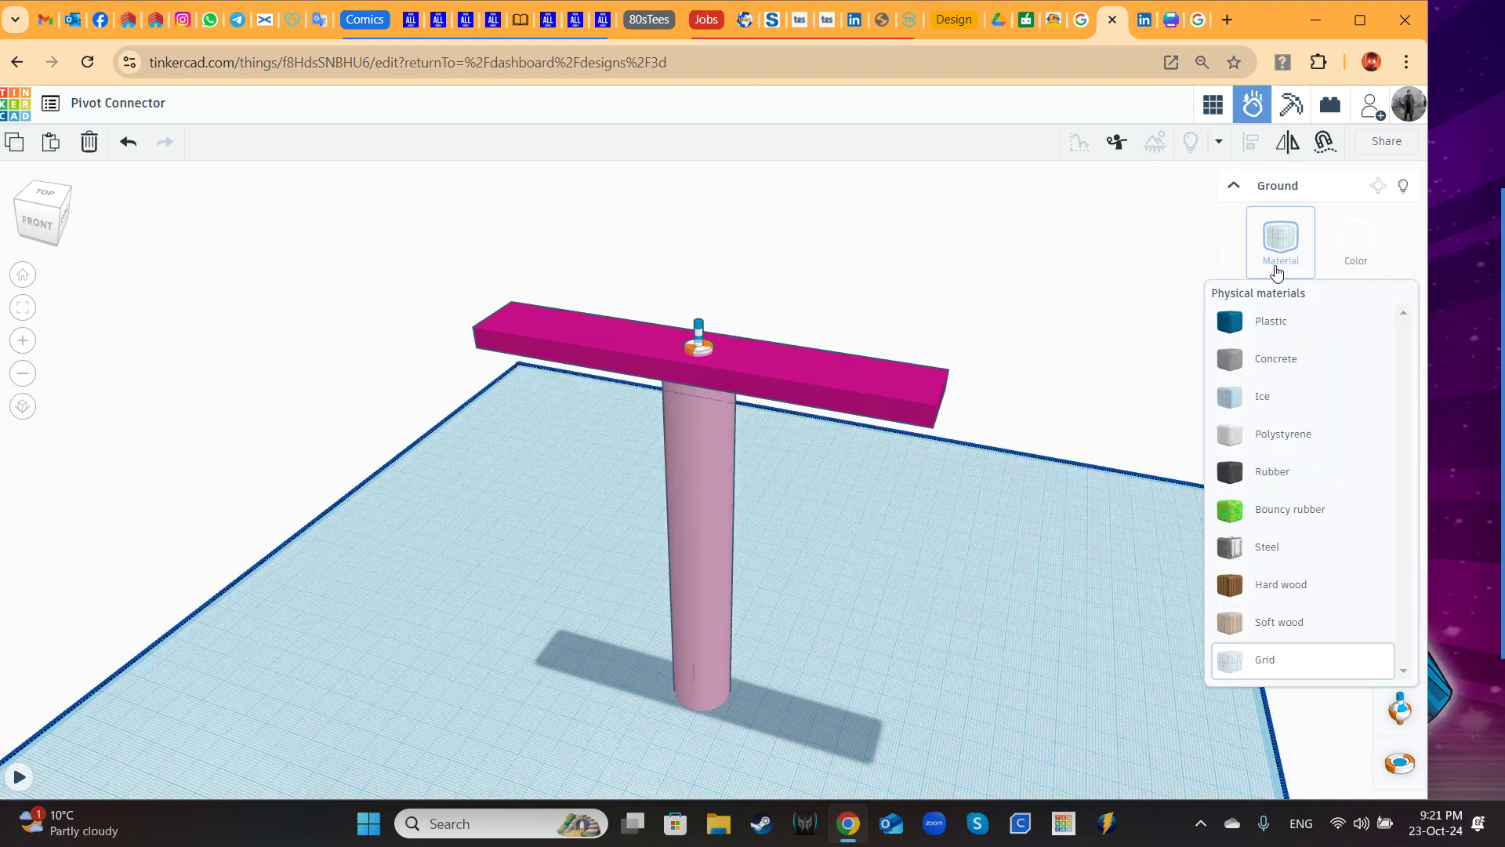
left_click(1262, 361)
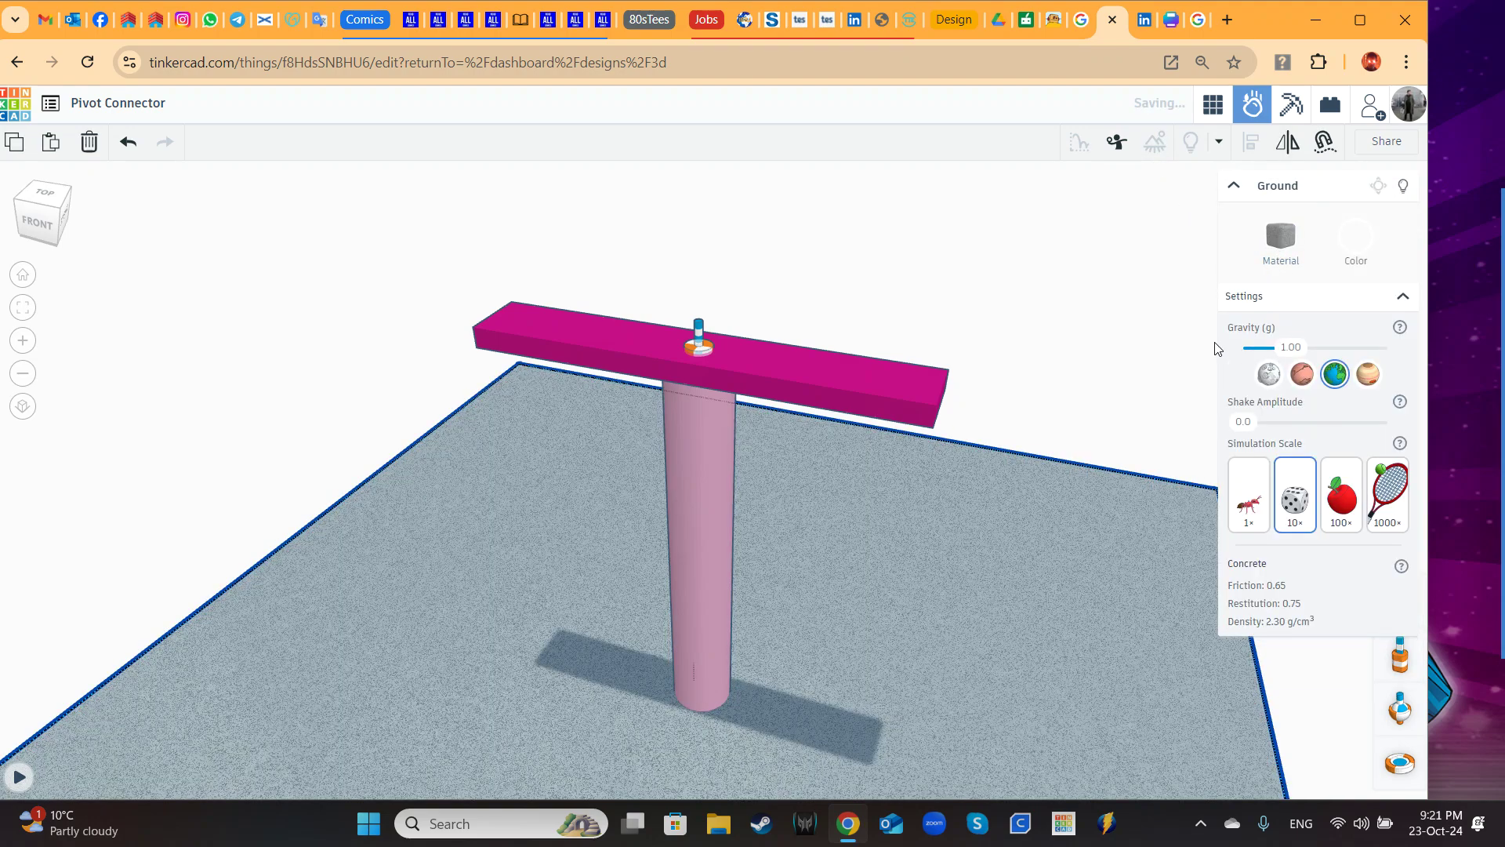
left_click(1048, 386)
right_click_drag(971, 544, 796, 435)
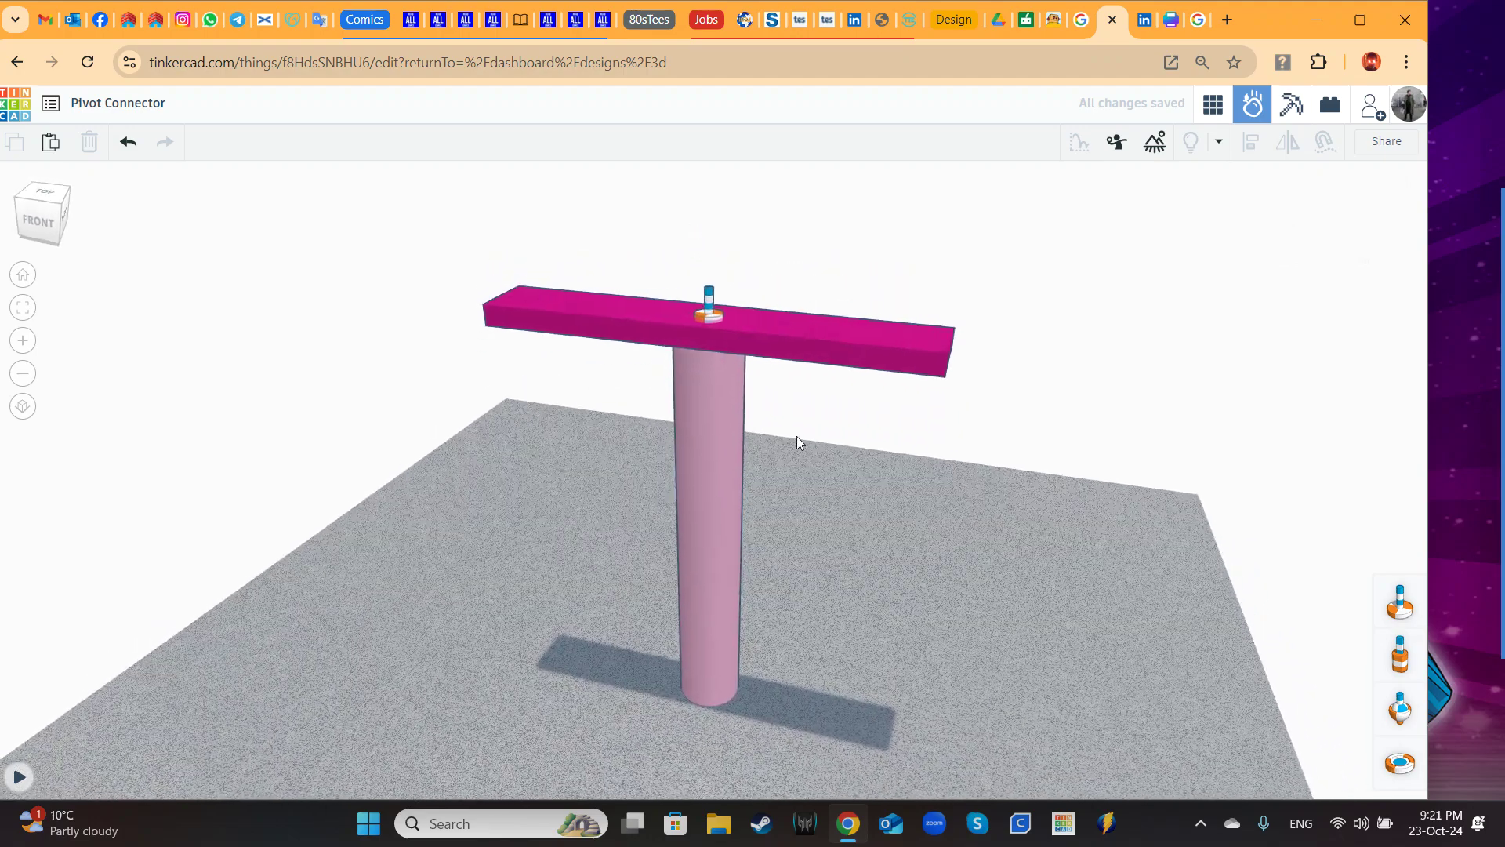
Step: Set the axle connector's motor torque to 52 mNm and motor speed to -165 RPM, and run and reset the simulation
left_click(707, 303)
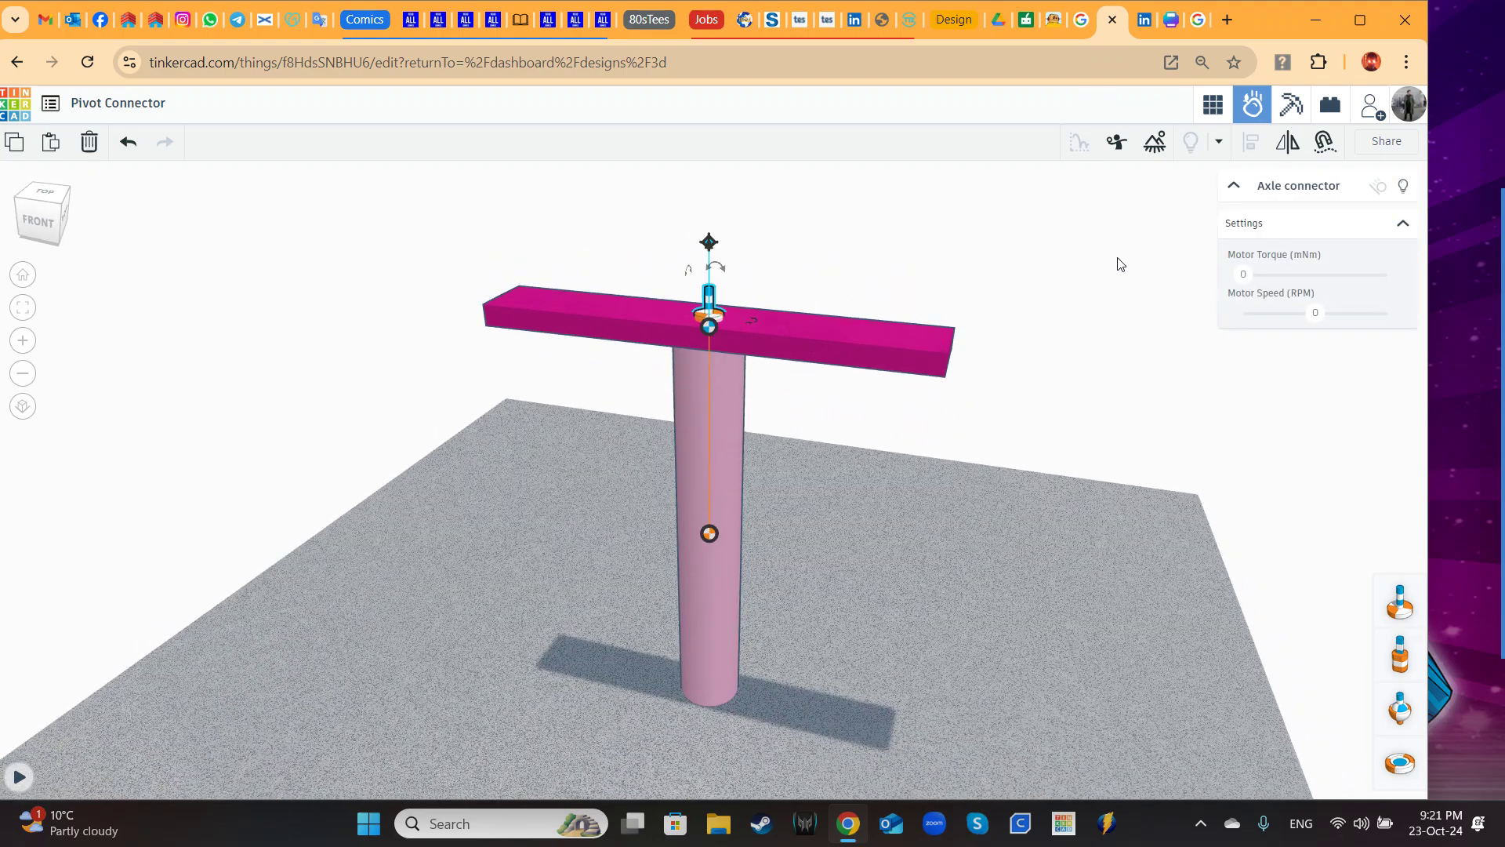
left_click_drag(1242, 274, 1288, 274)
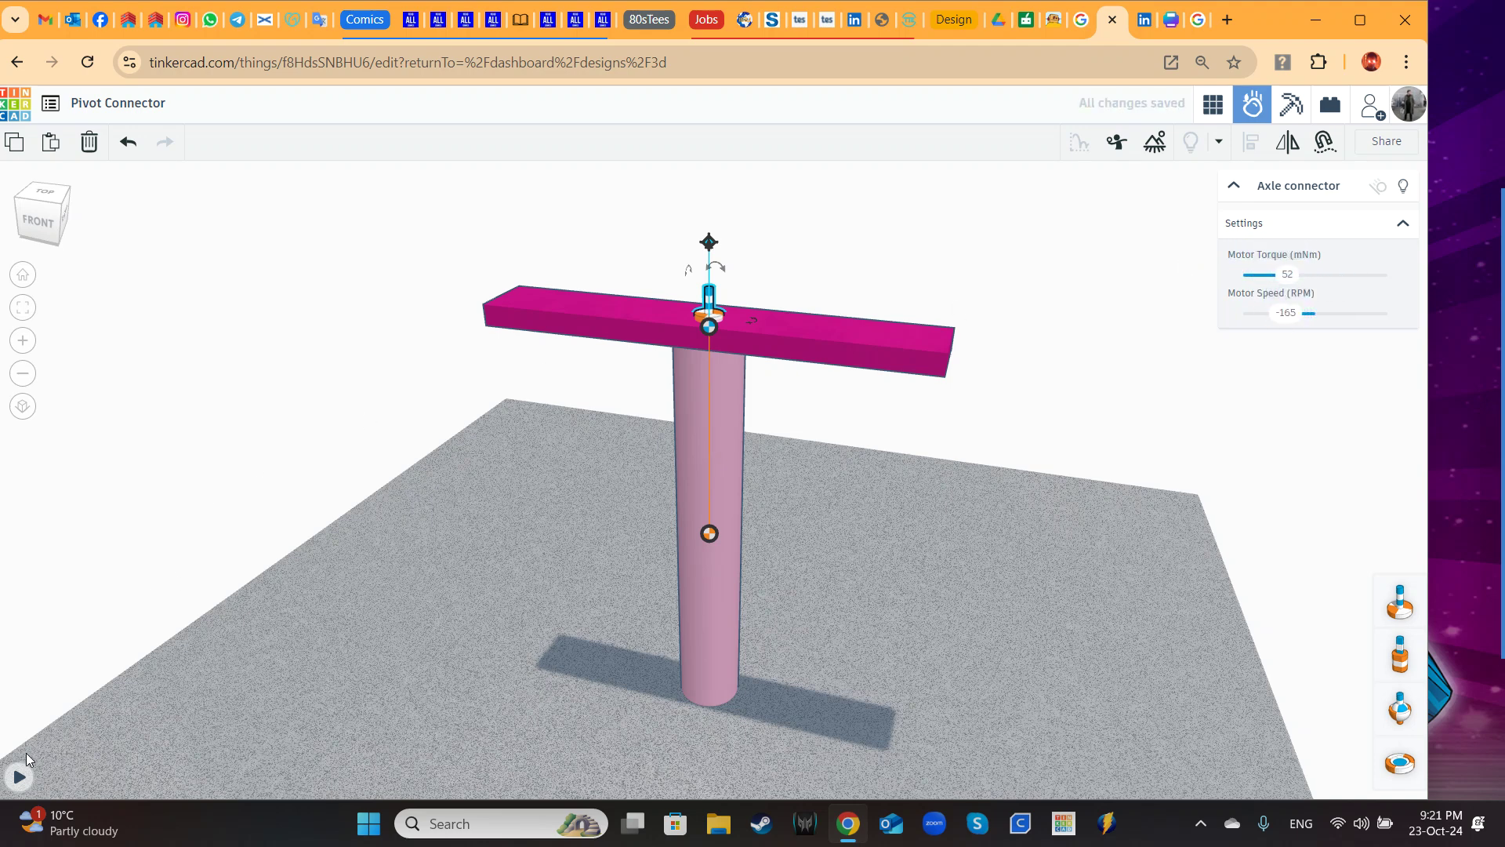
left_click(20, 779)
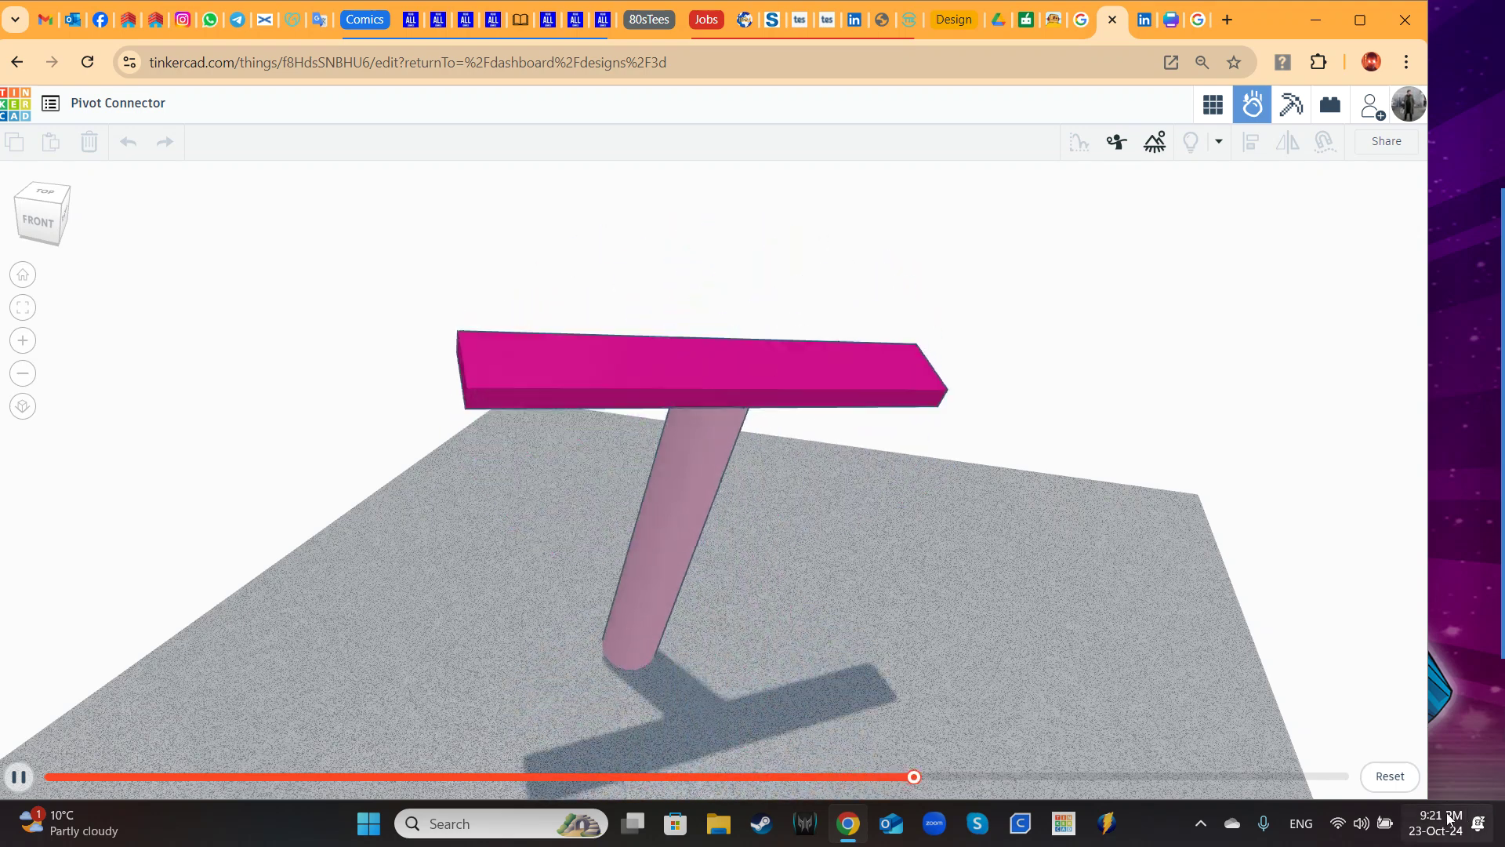
left_click(1392, 777)
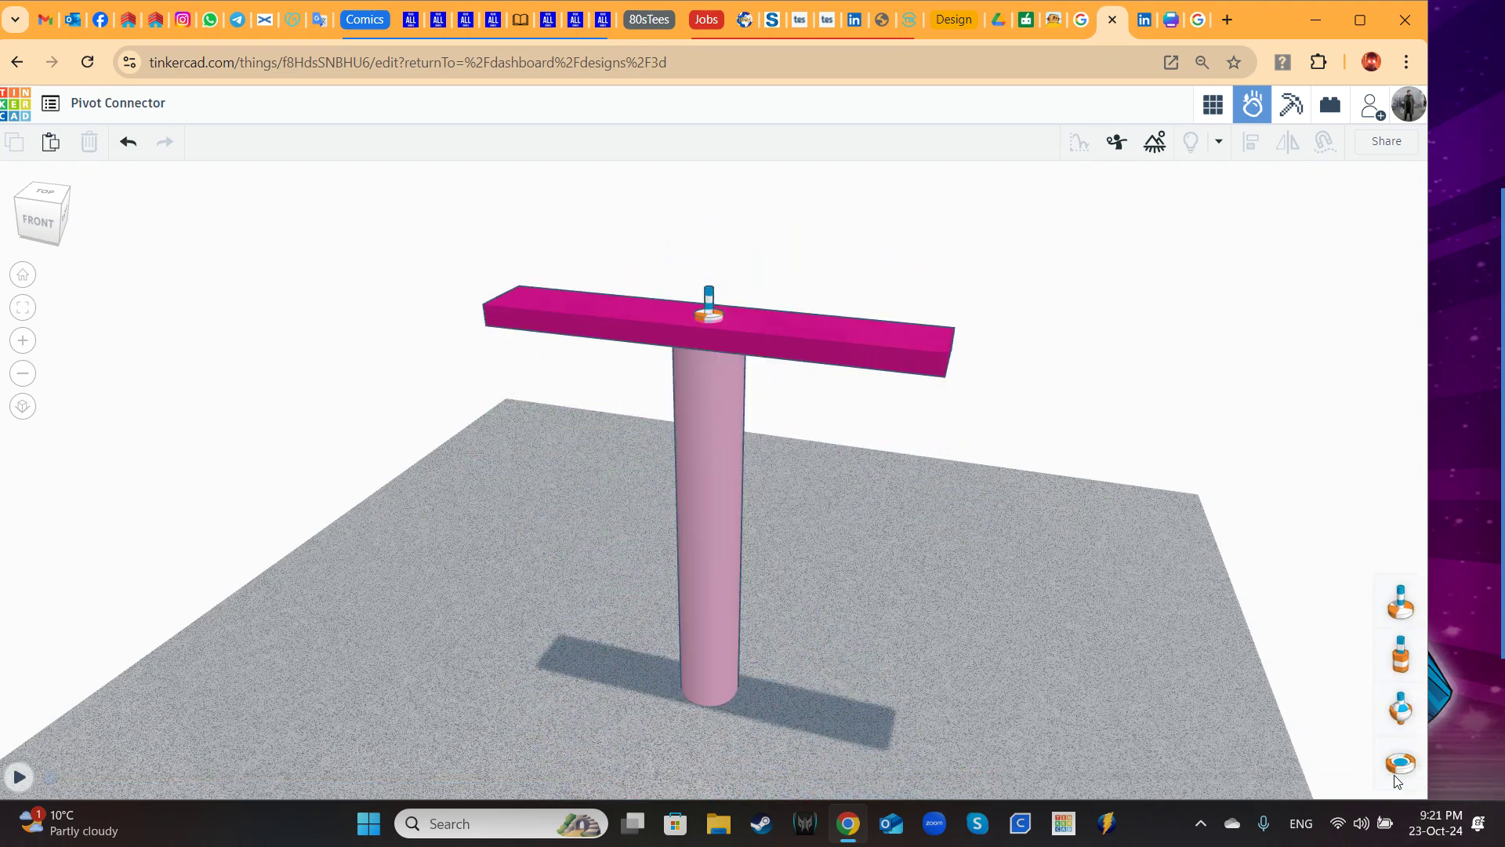
Step: Change the pink cylinder from dynamic to static, and run and reset the simulation
left_click(709, 541)
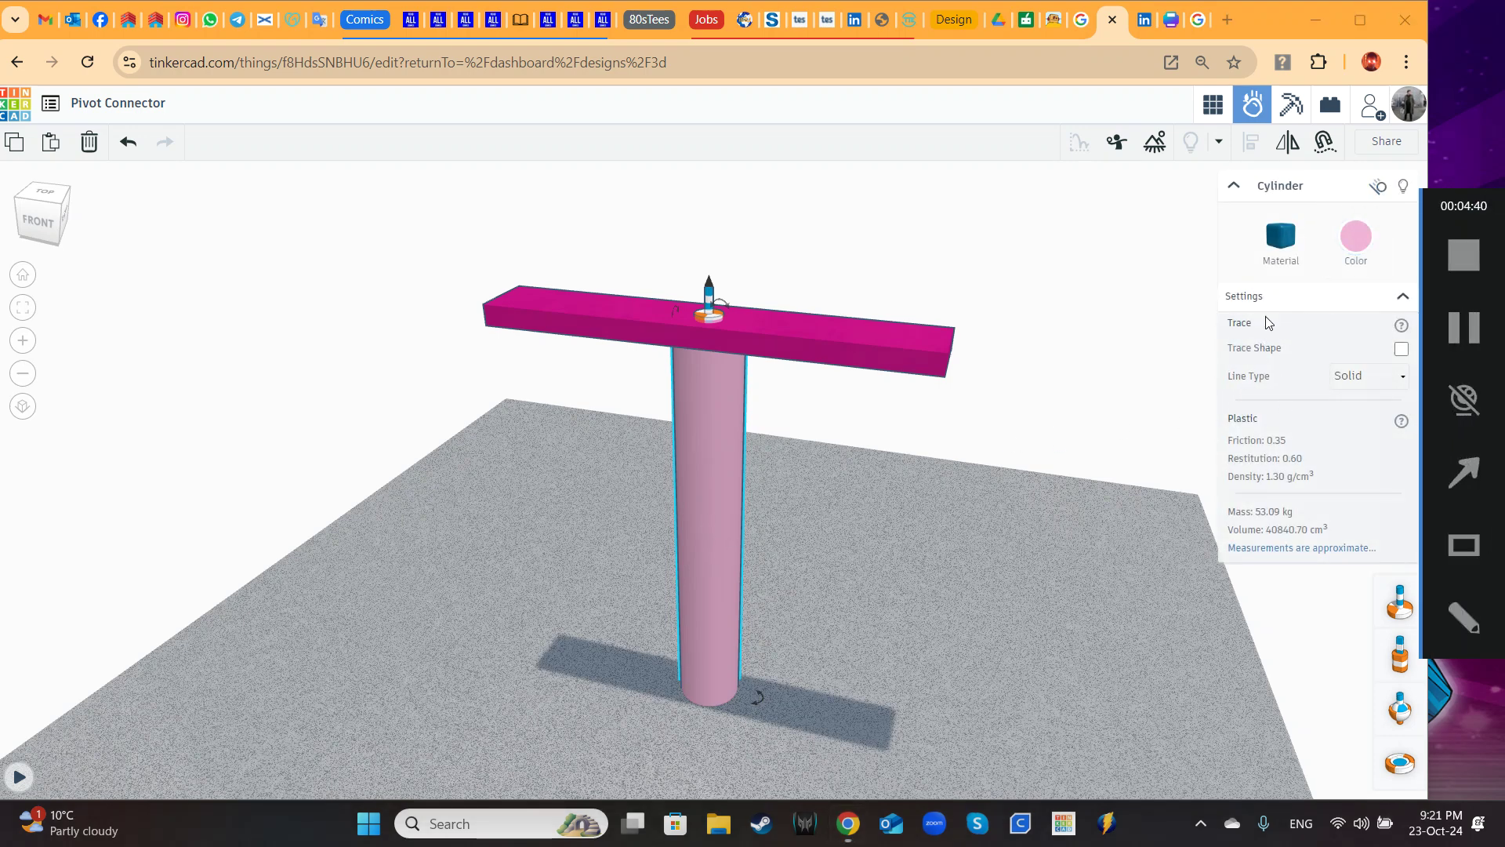
mouse_move(1340, 185)
left_mouse_down()
mouse_move(1375, 210)
mouse_move(1399, 165)
left_mouse_up()
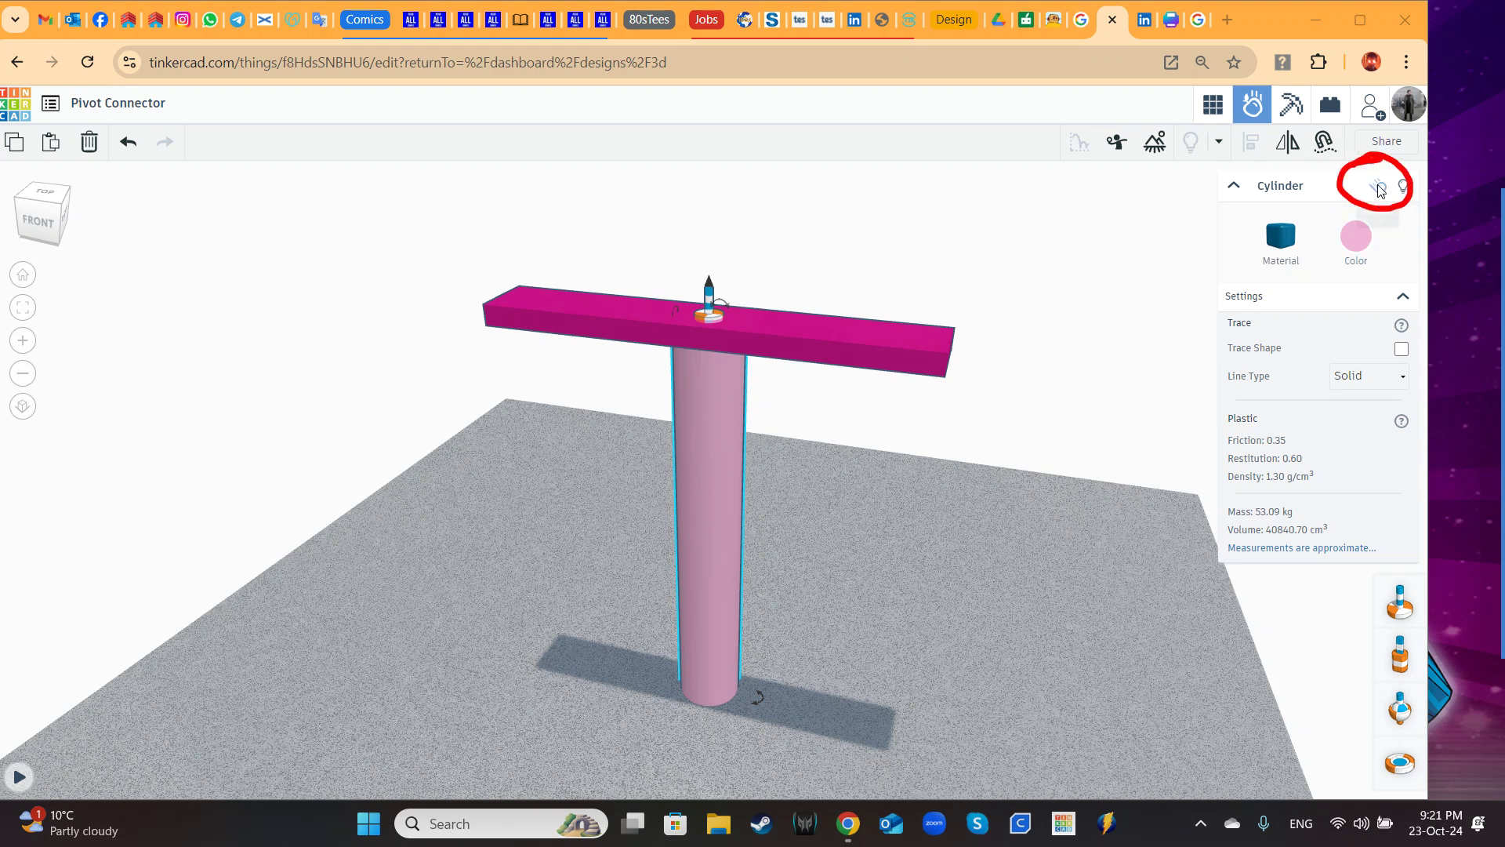
left_click(1379, 188)
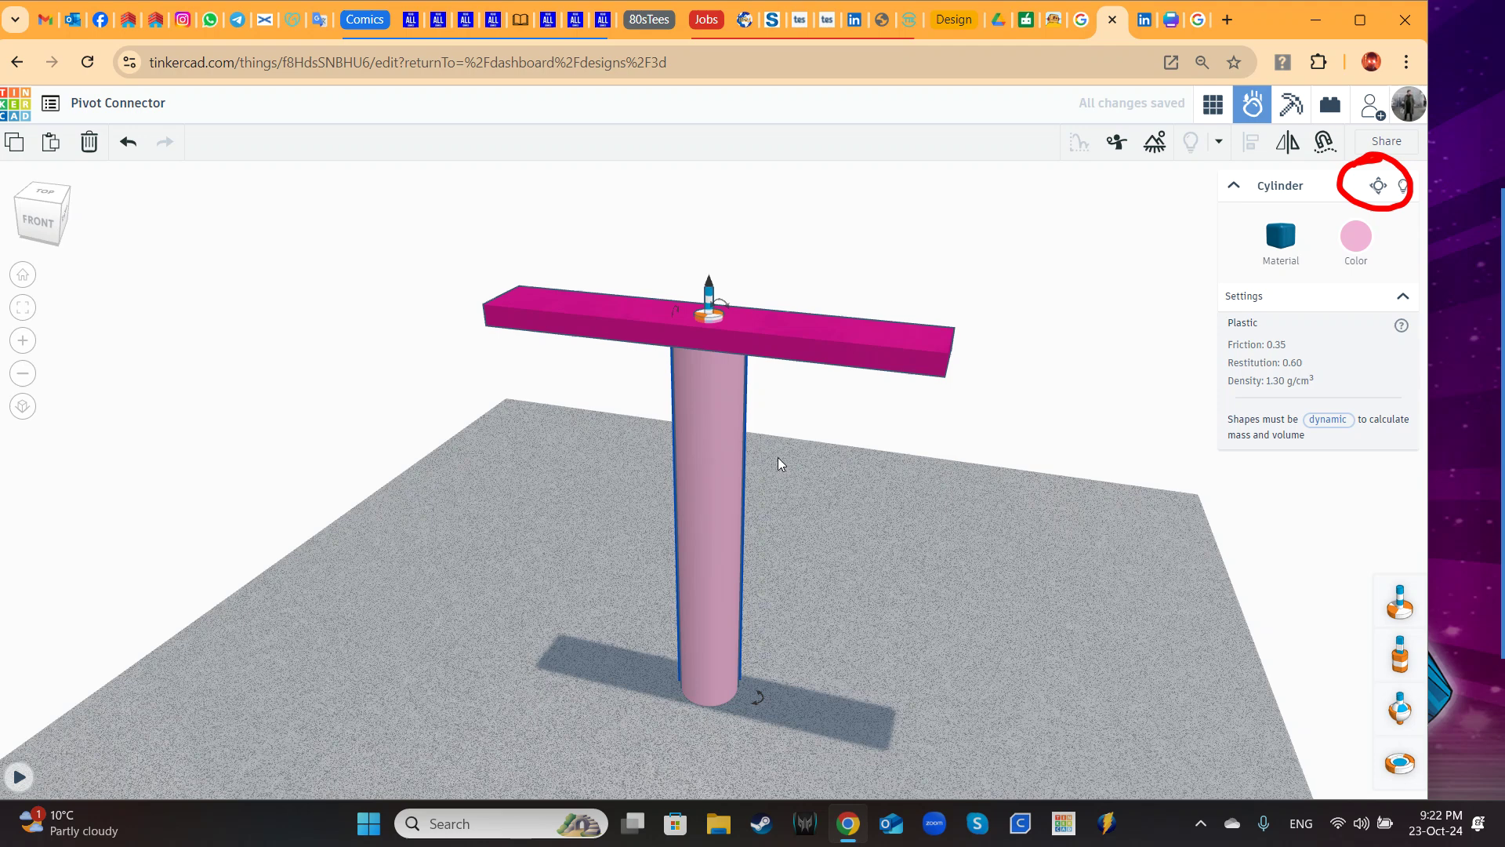
left_click(19, 777)
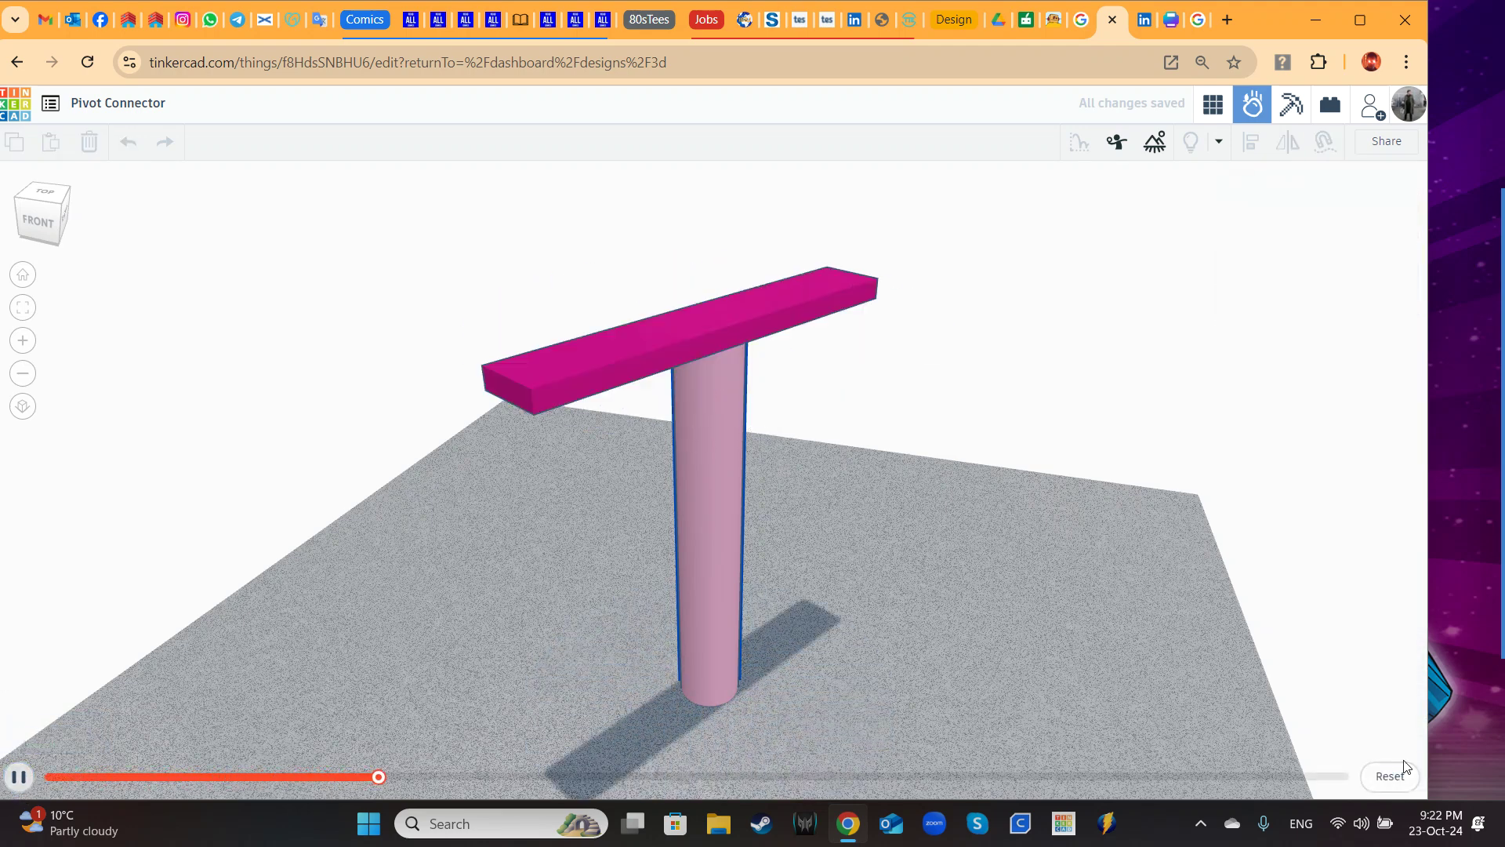
left_click(1390, 777)
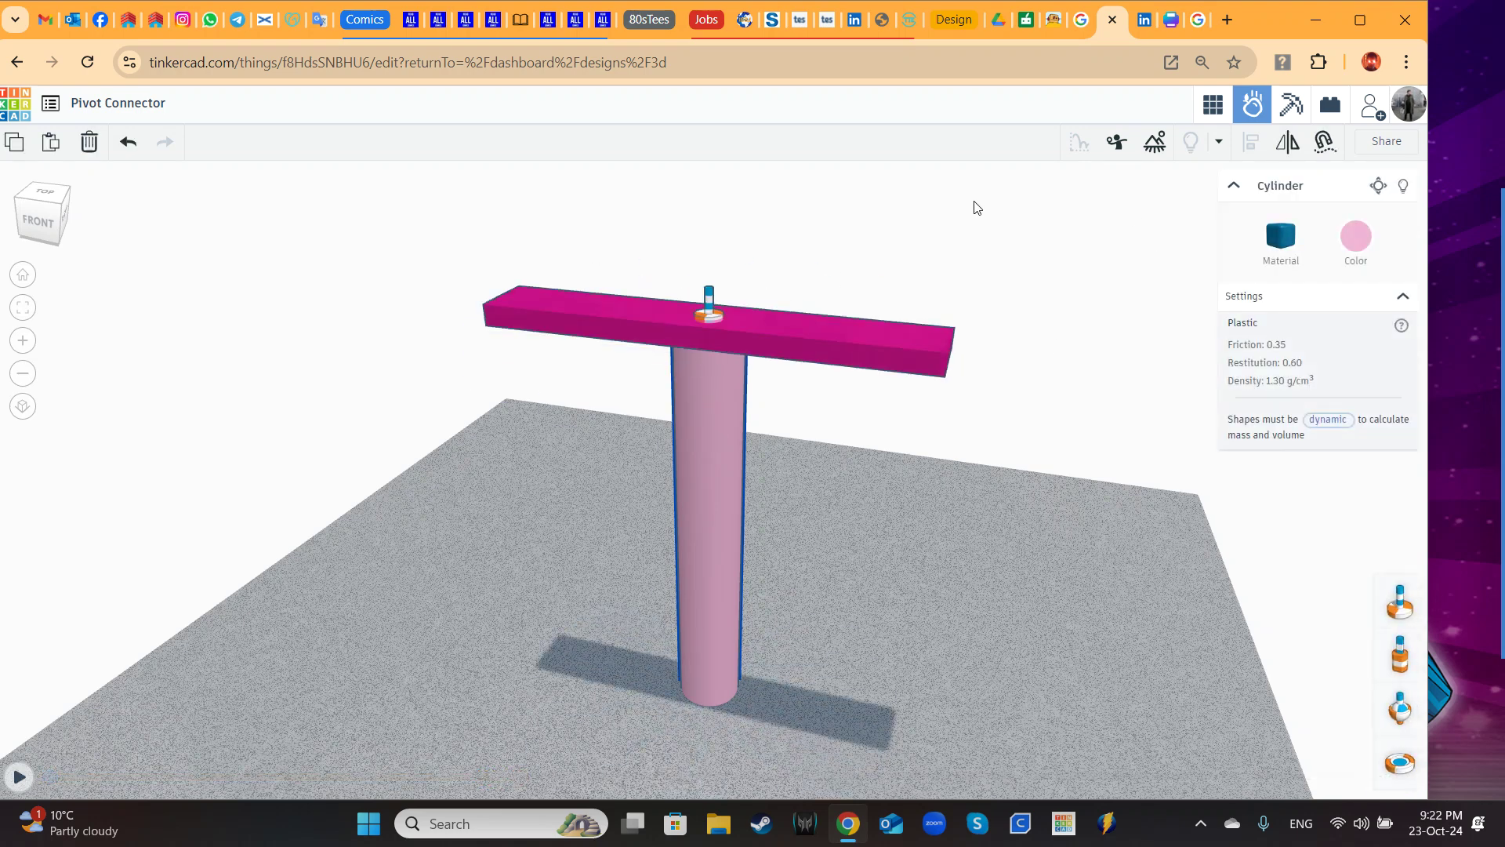
Step: Set the axle connector's motor speed to -96 RPM
left_click(712, 297)
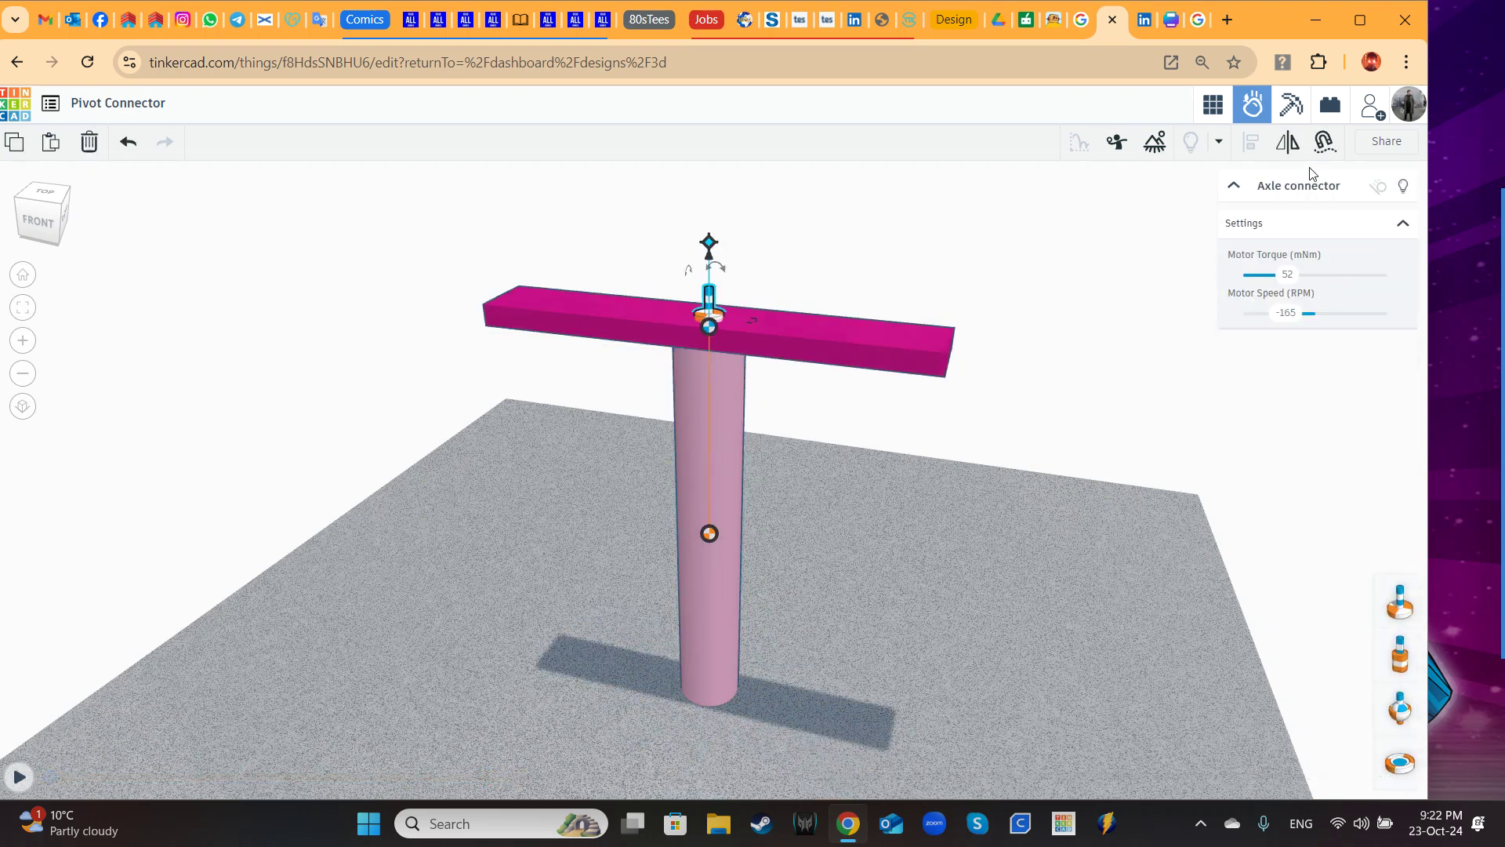
left_click(1296, 312)
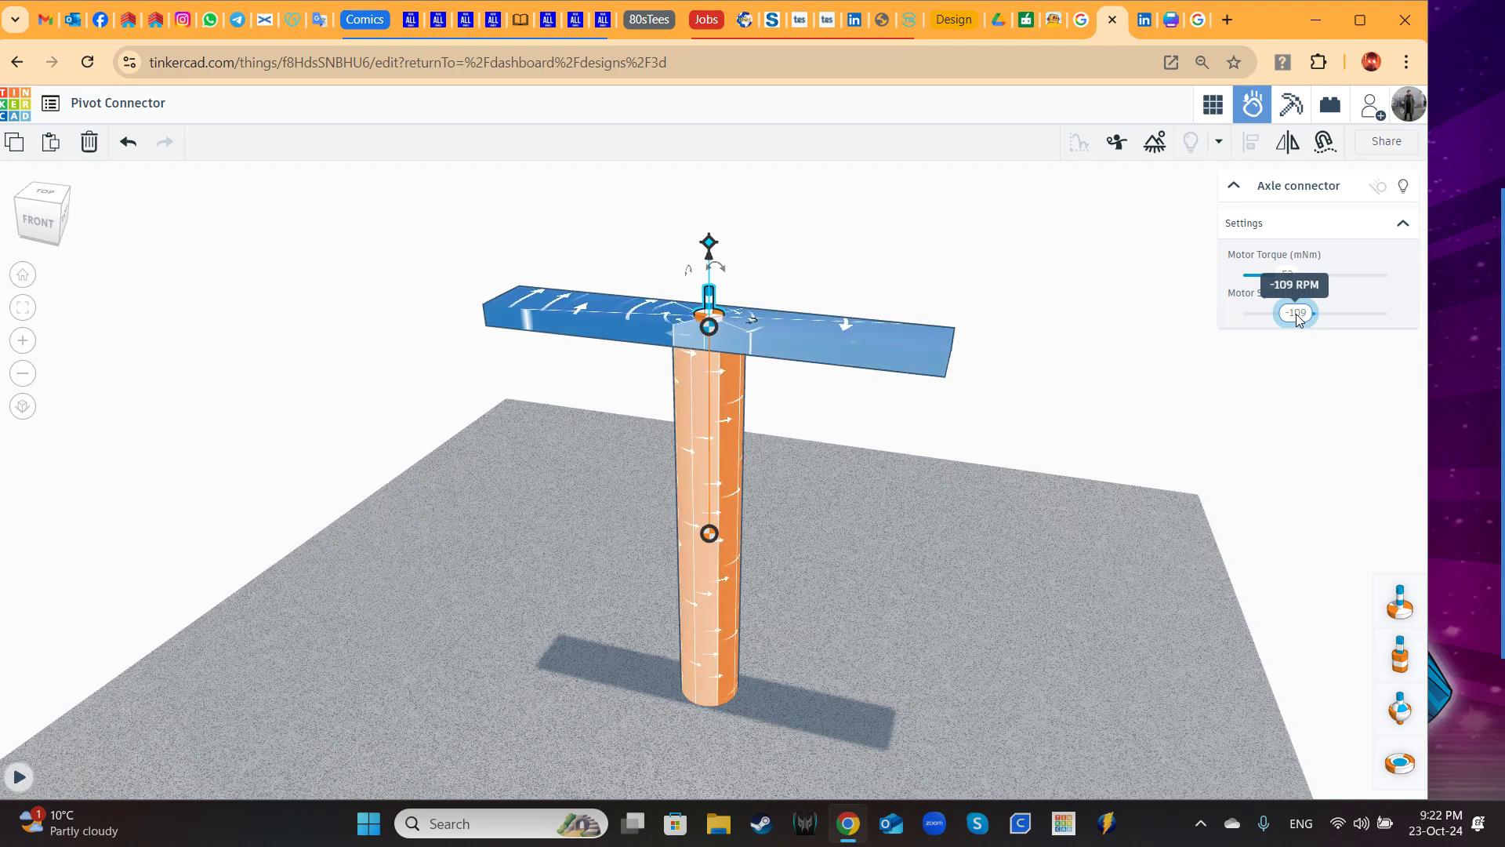
left_click_drag(1296, 313, 1298, 312)
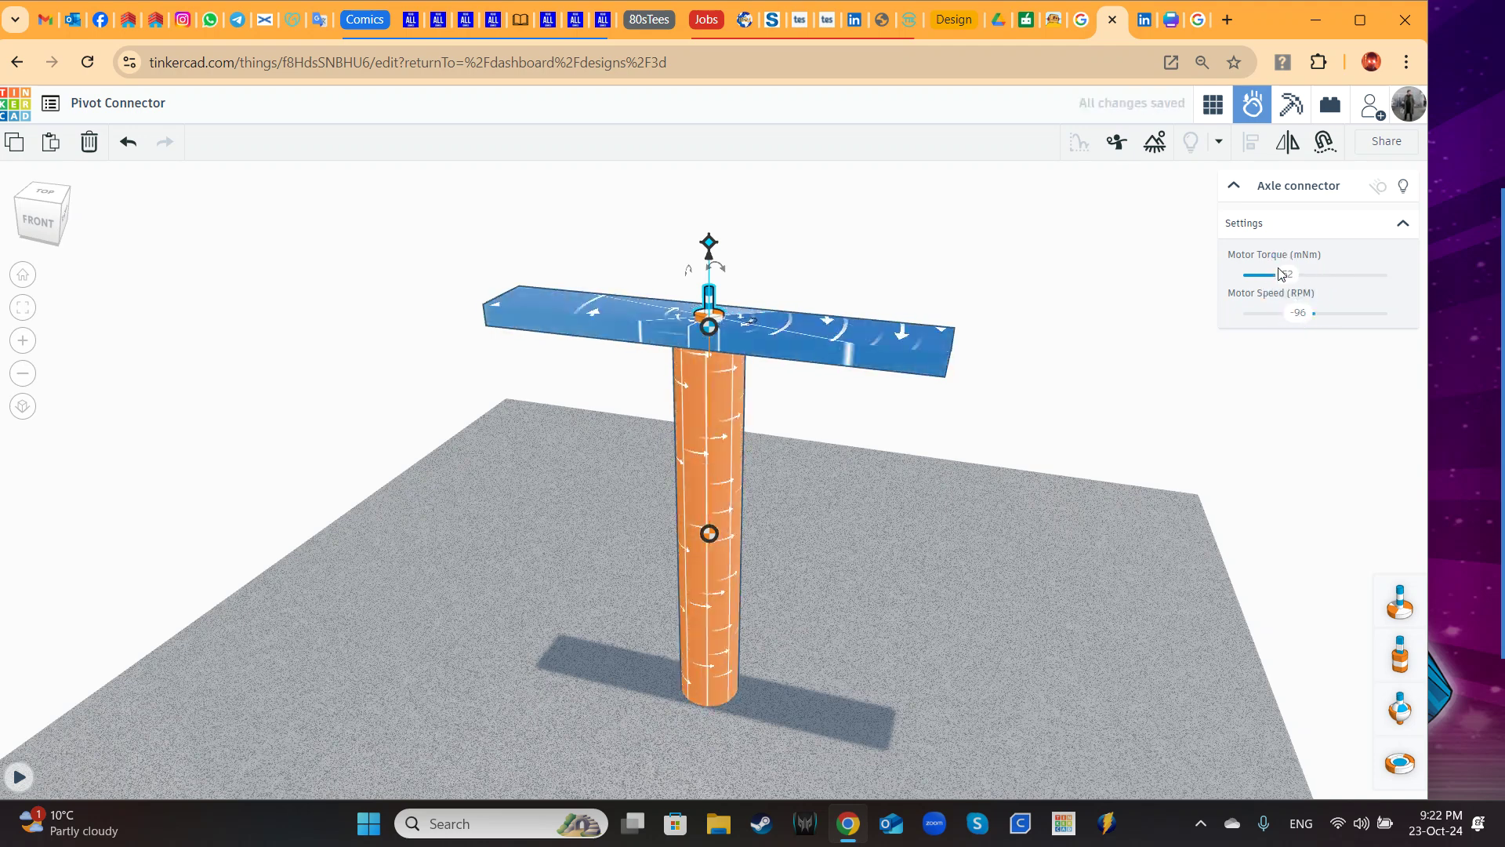
Step: Set the axle connector's motor torque to 38 mNm, and run and reset the simulation
left_click_drag(1287, 276, 1277, 276)
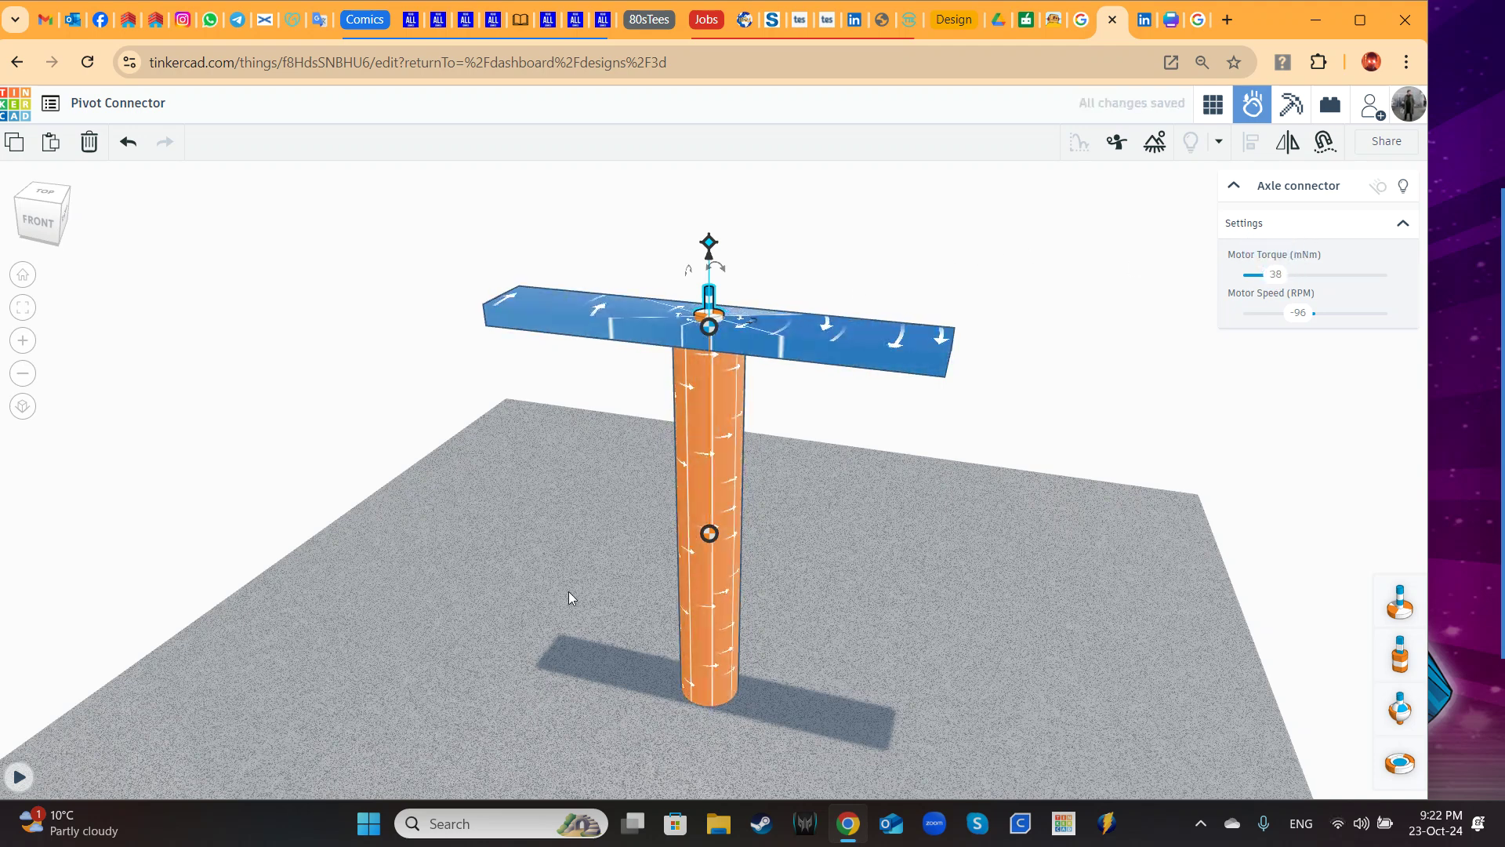
left_click(18, 777)
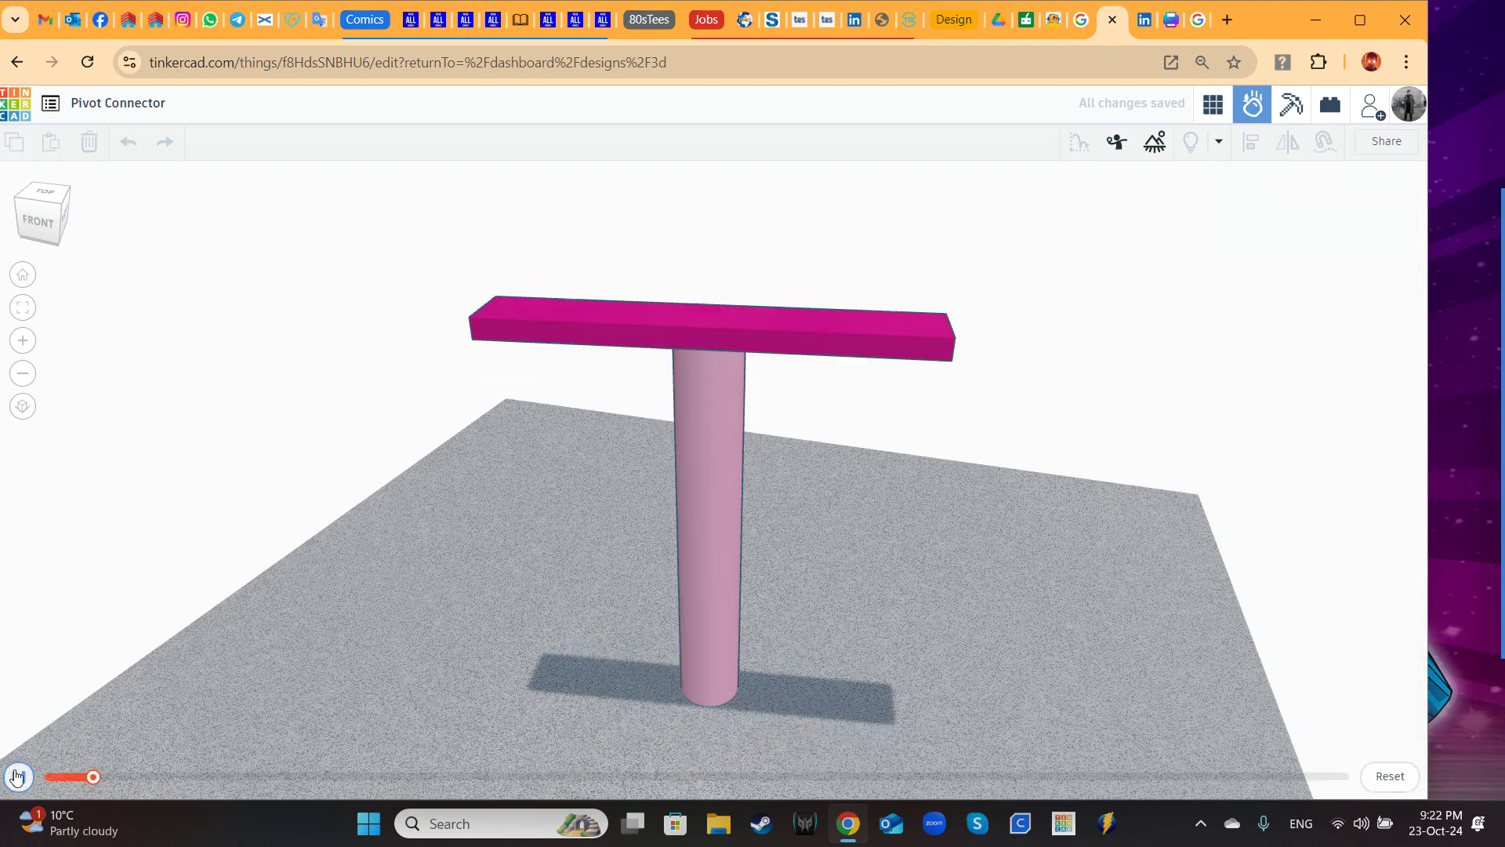
left_click(1374, 779)
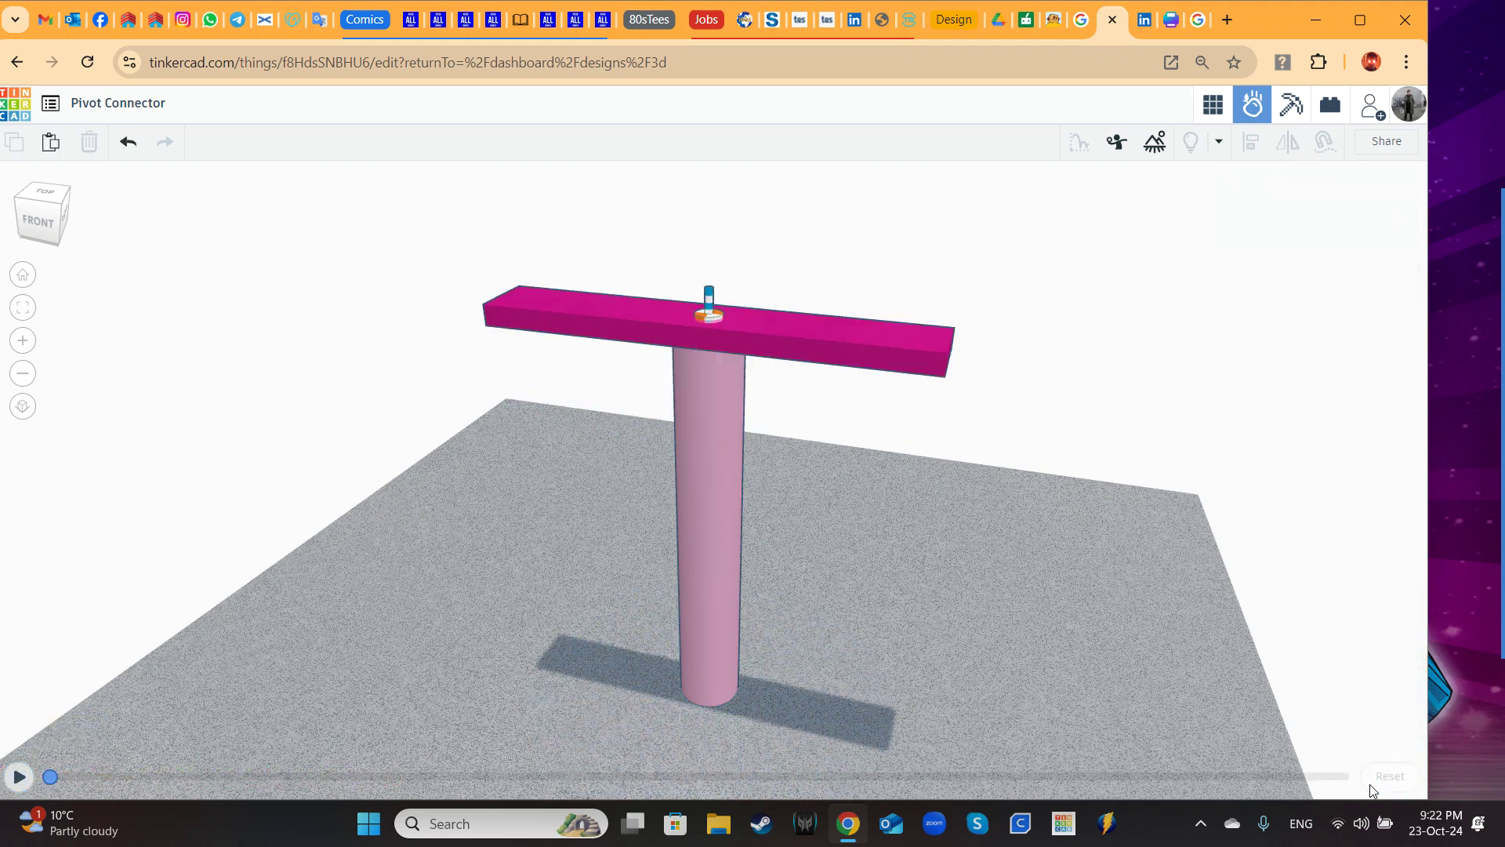
Step: Return to the 3D design workspace, search the community shapes for biplane, and place it in front of the pink cylinder
left_click(1207, 116)
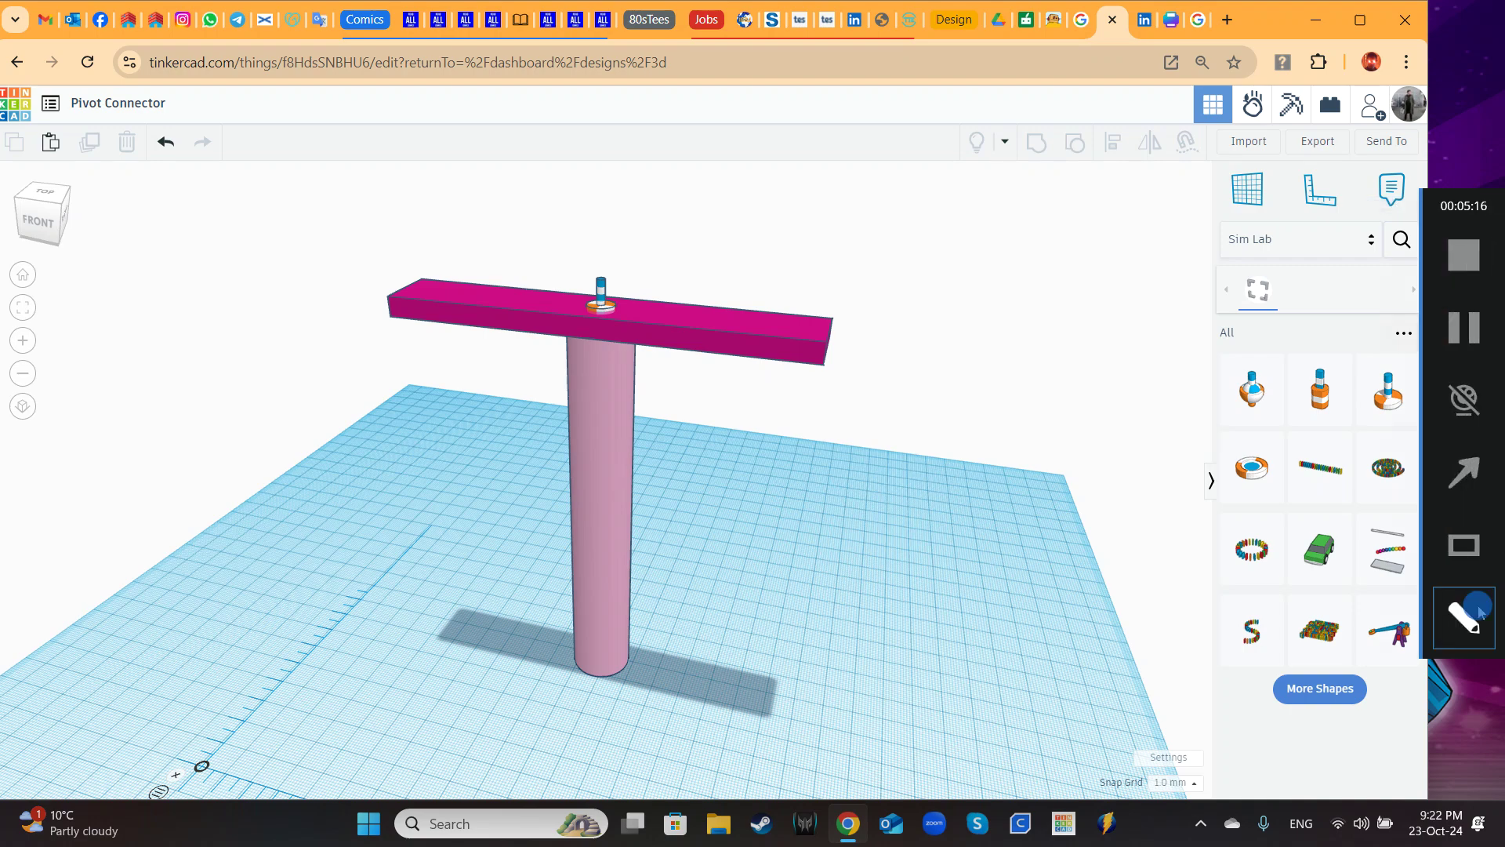
left_click(1403, 224)
left_click_drag(1404, 224, 1407, 226)
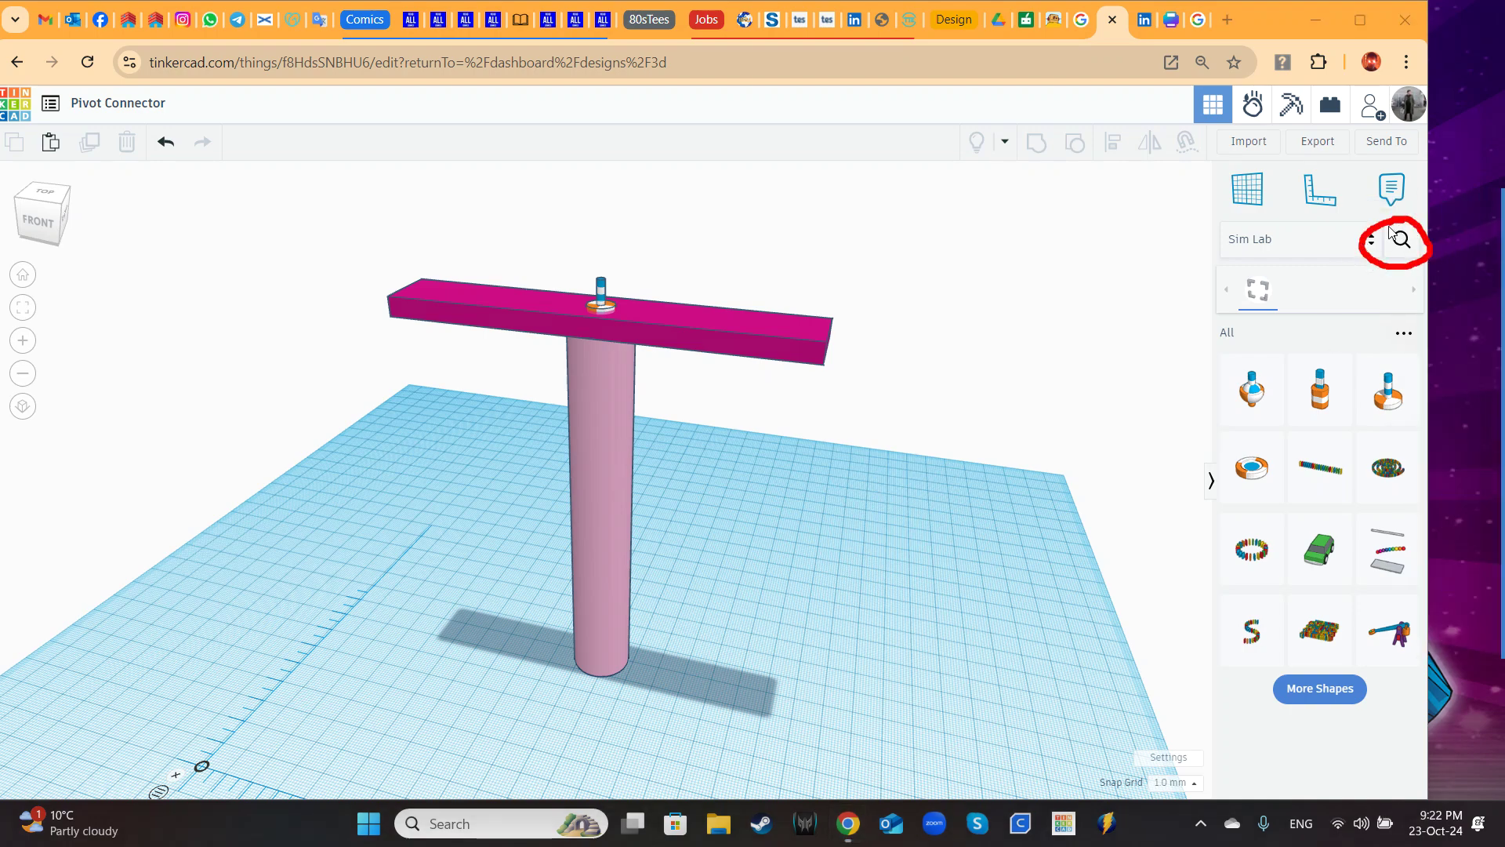
left_click(1401, 239)
left_click(1292, 181)
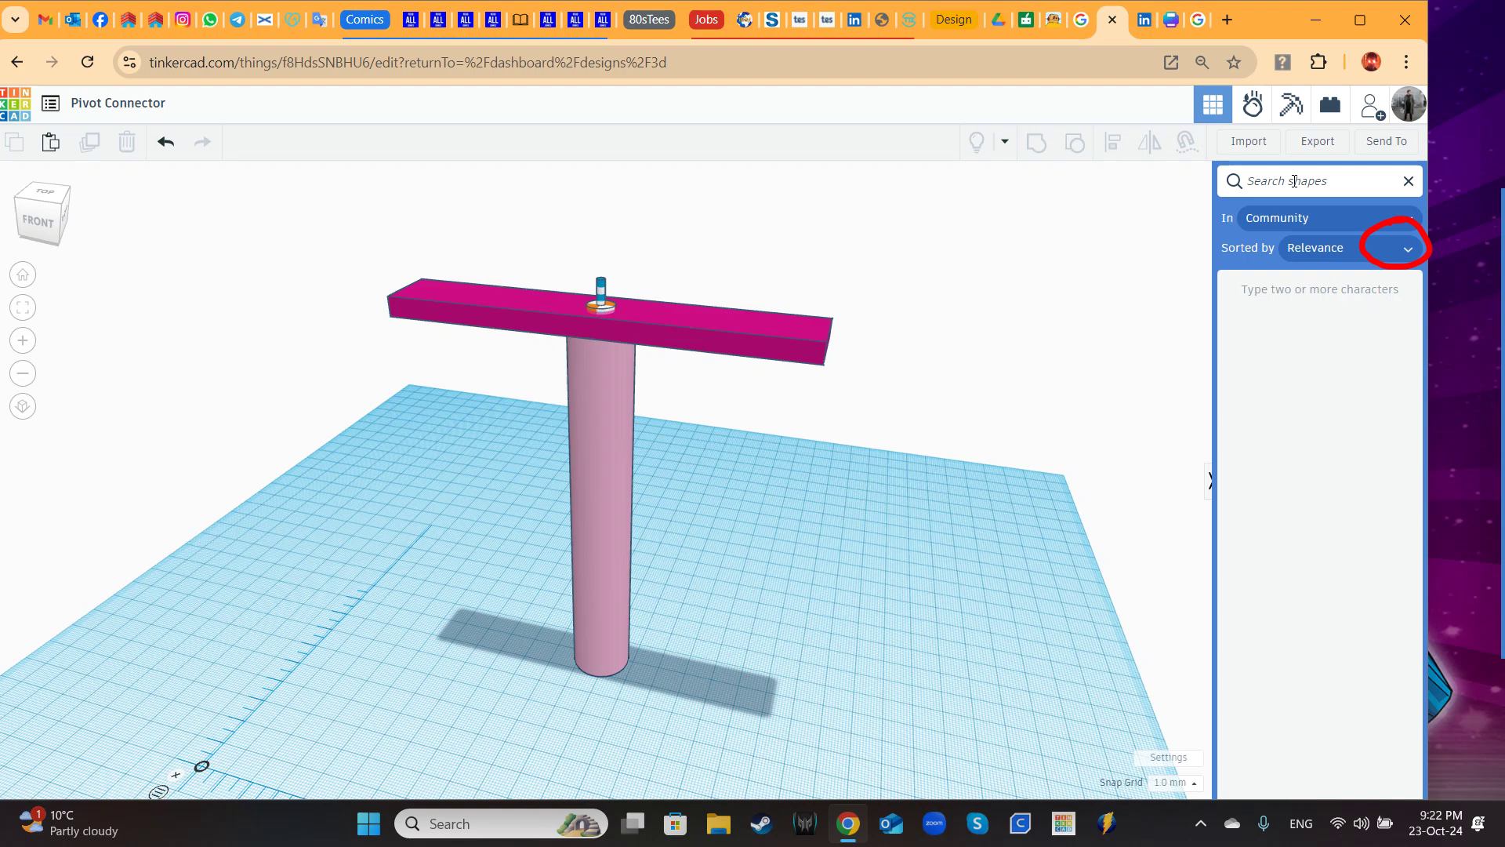
type("bip")
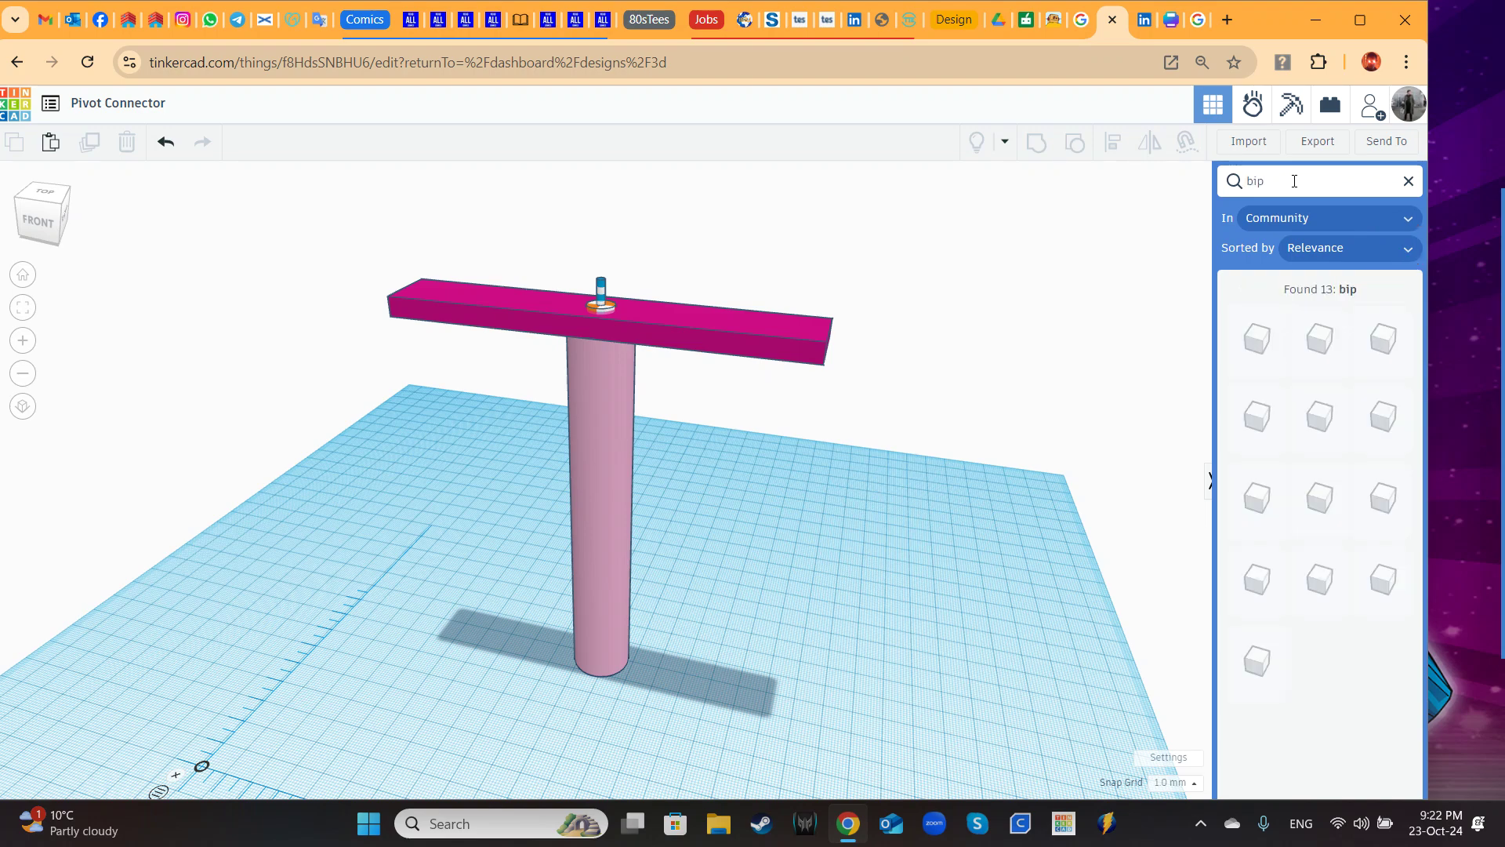
type("lane")
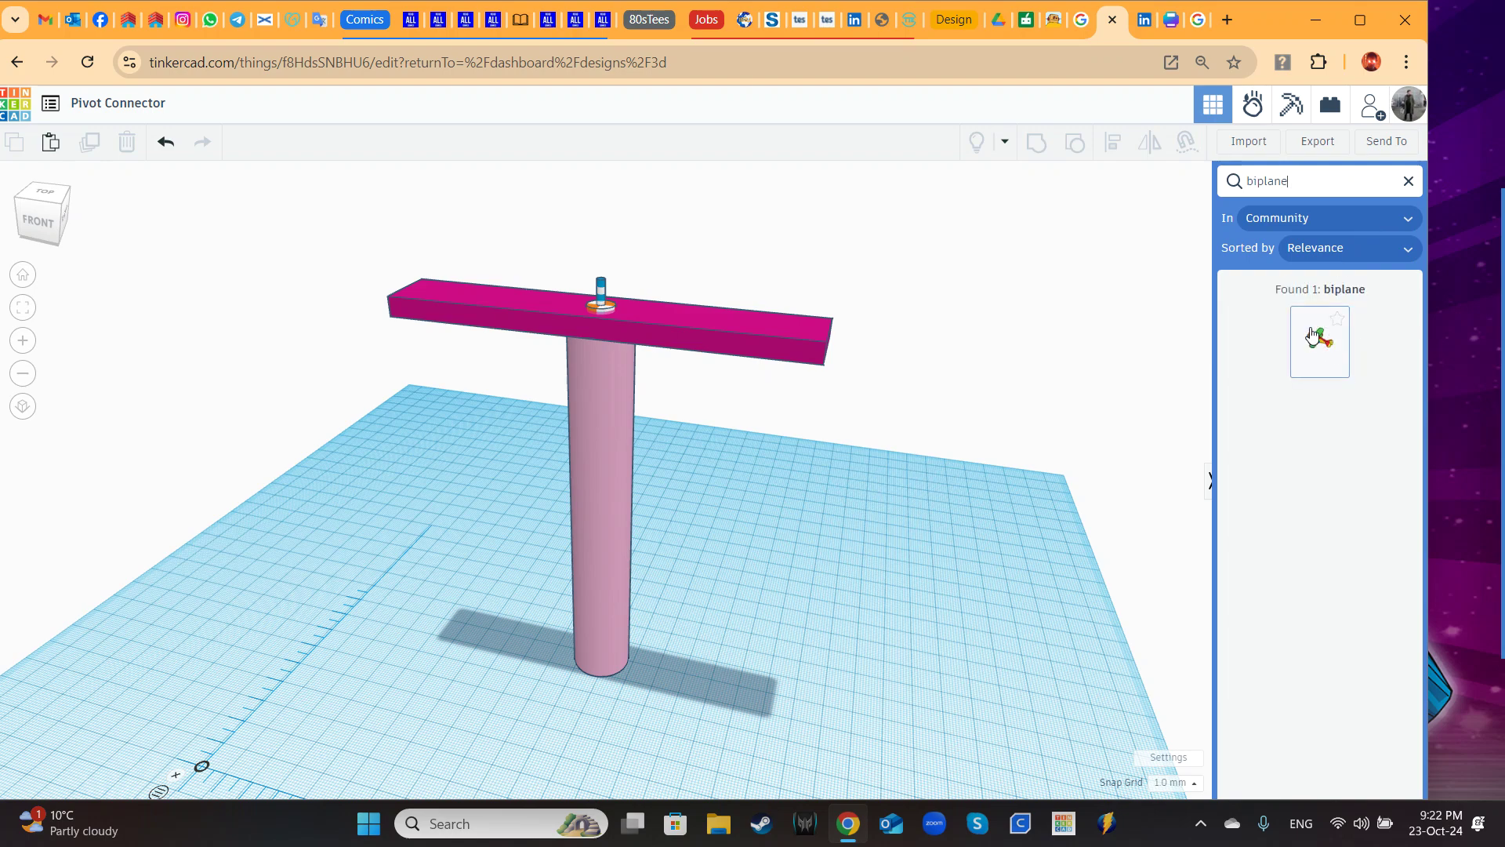
left_click(1319, 339)
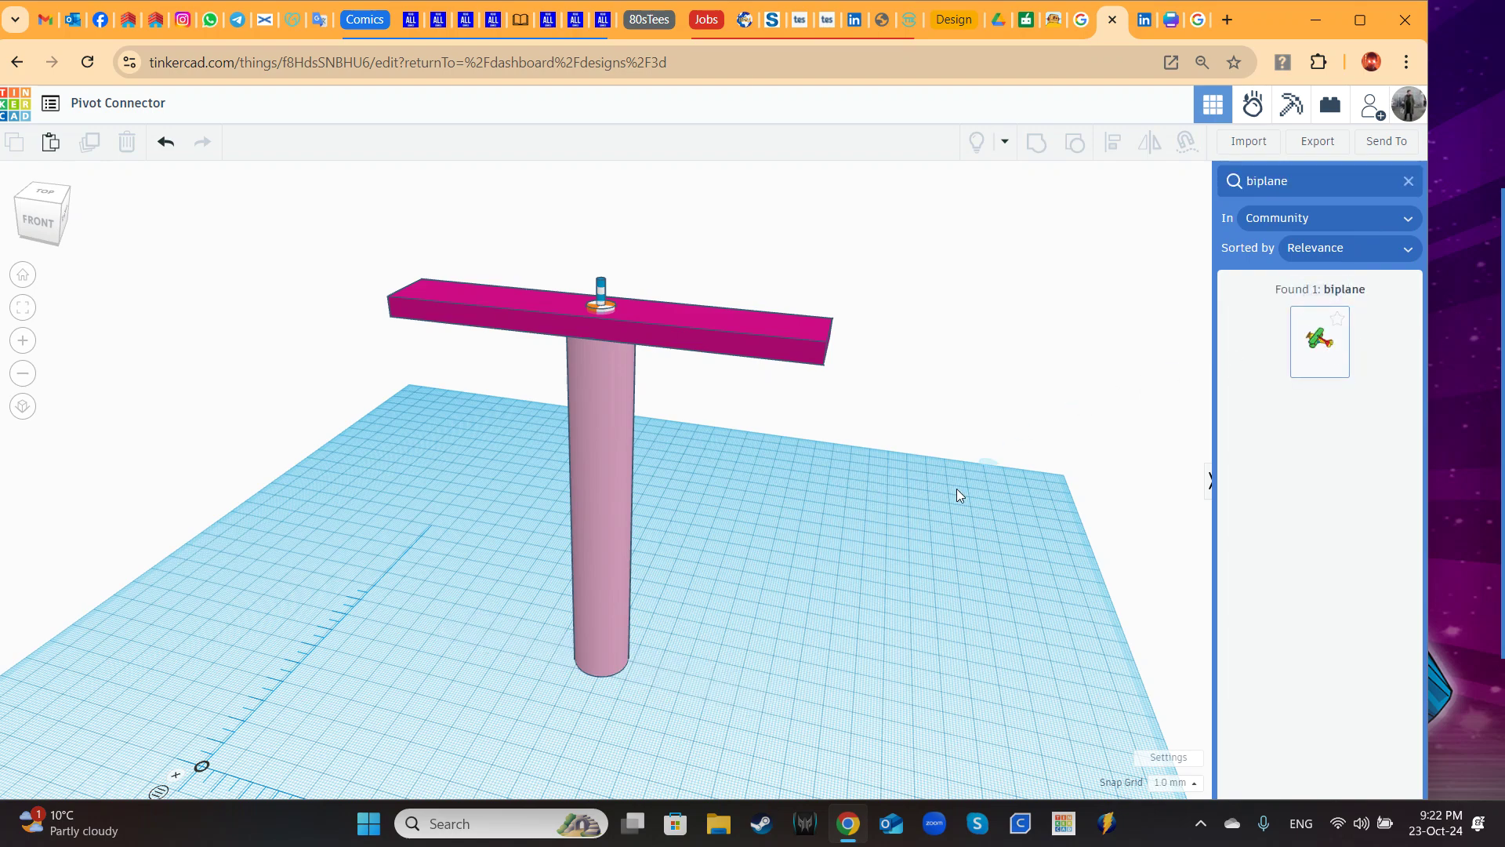
left_click(788, 666)
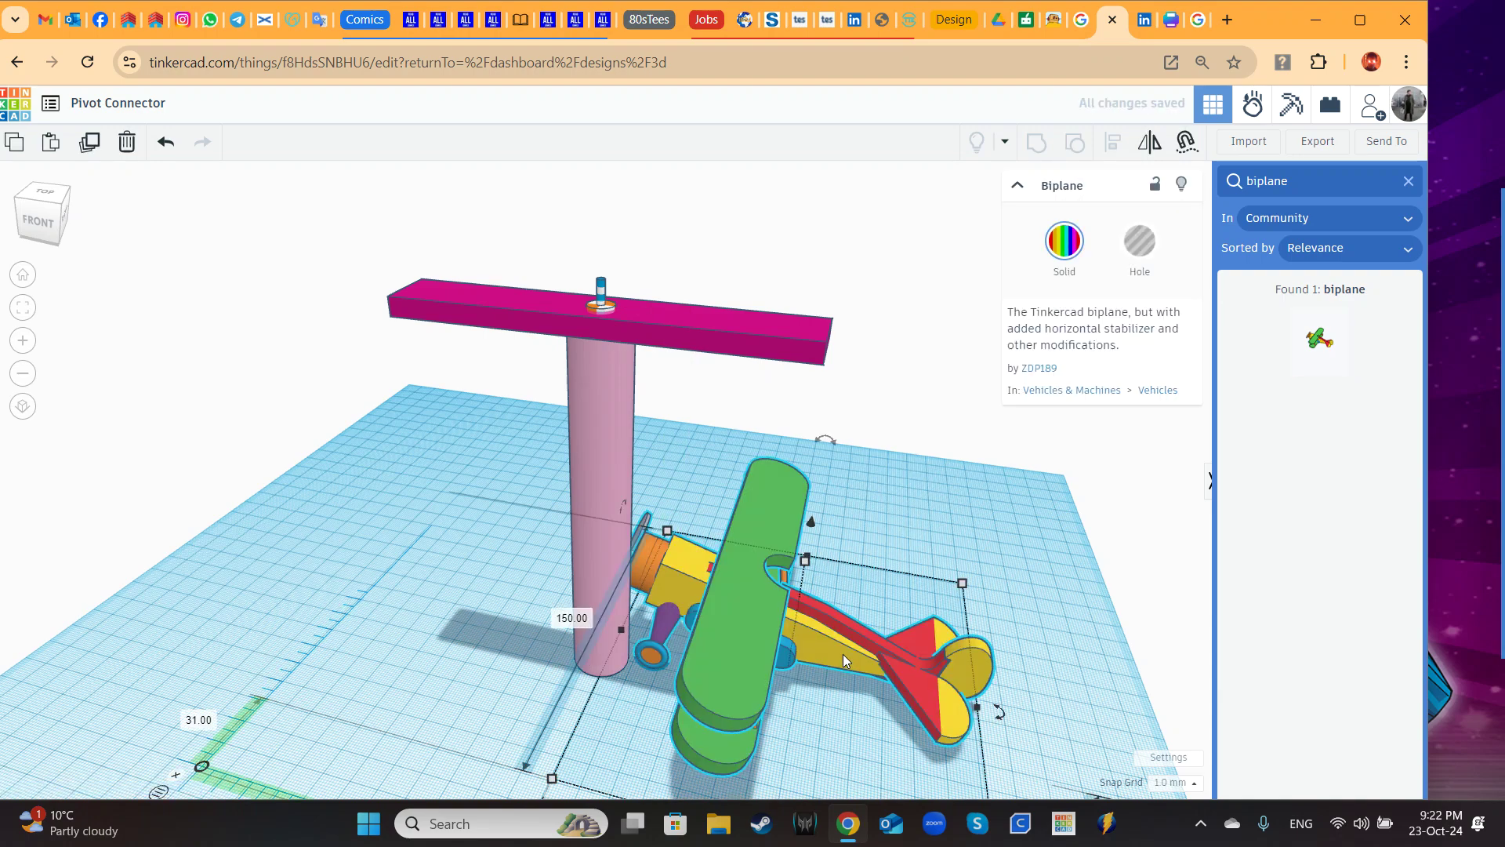
Step: Scale the biplane down to about 51.58 by 59 mm and 19 mm high, and rotate it 90° on the workplane
right_click_drag(861, 643, 811, 628)
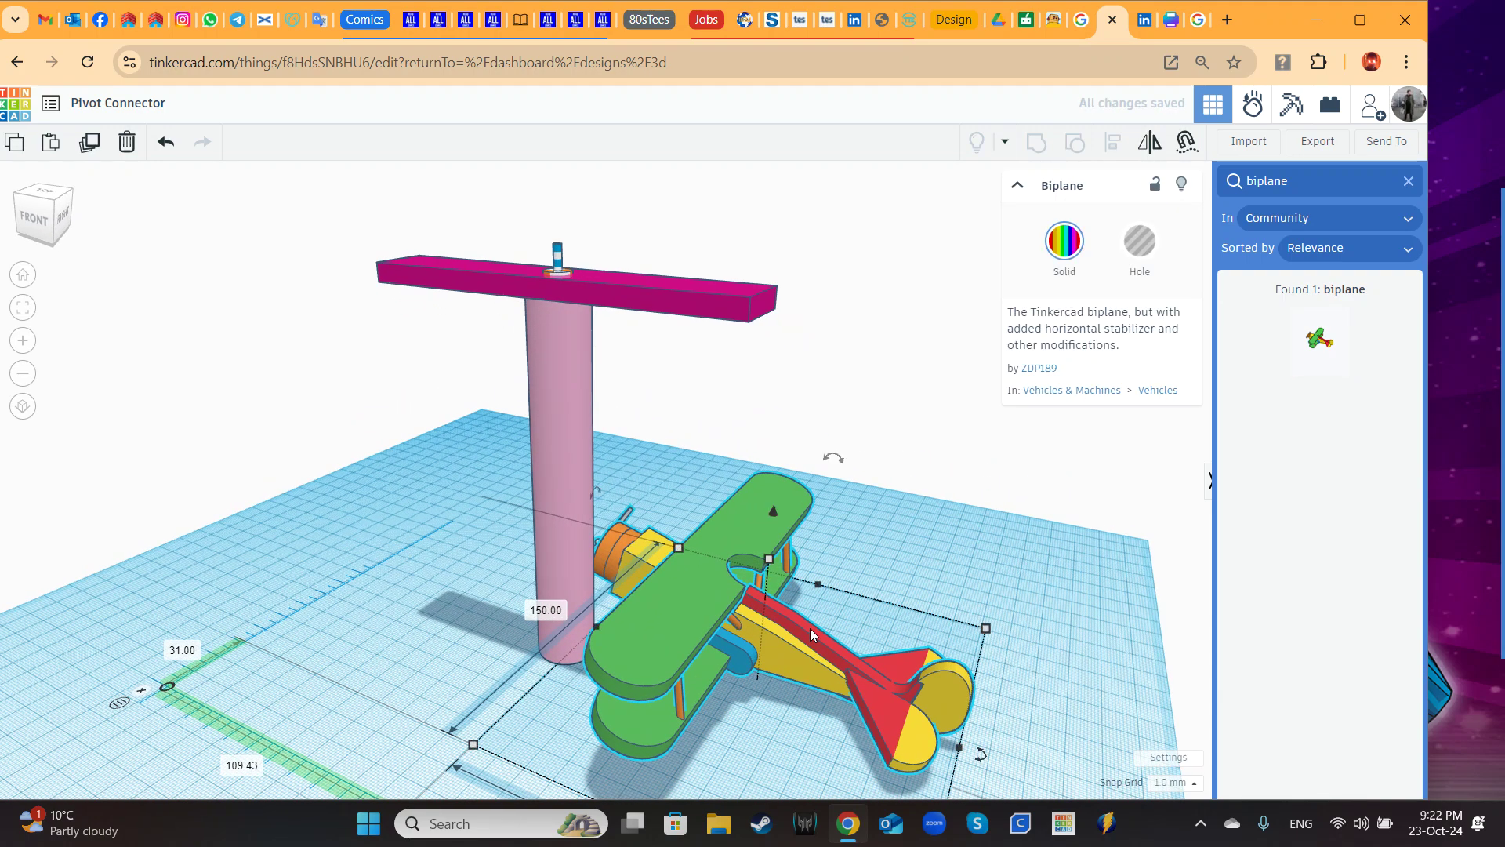
left_click_drag(708, 631, 754, 632)
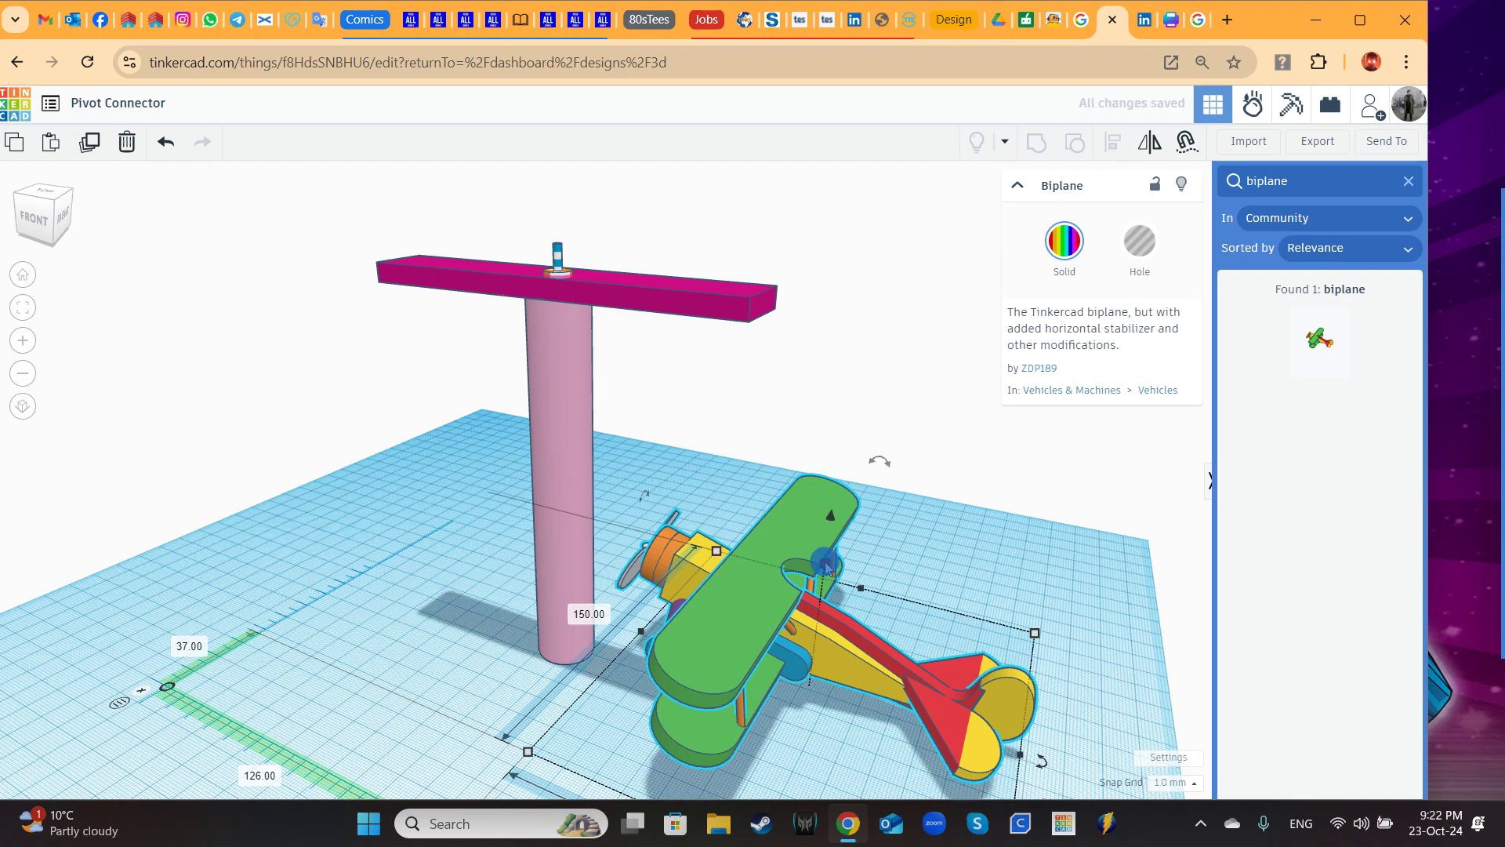
left_click_drag(827, 566, 816, 642)
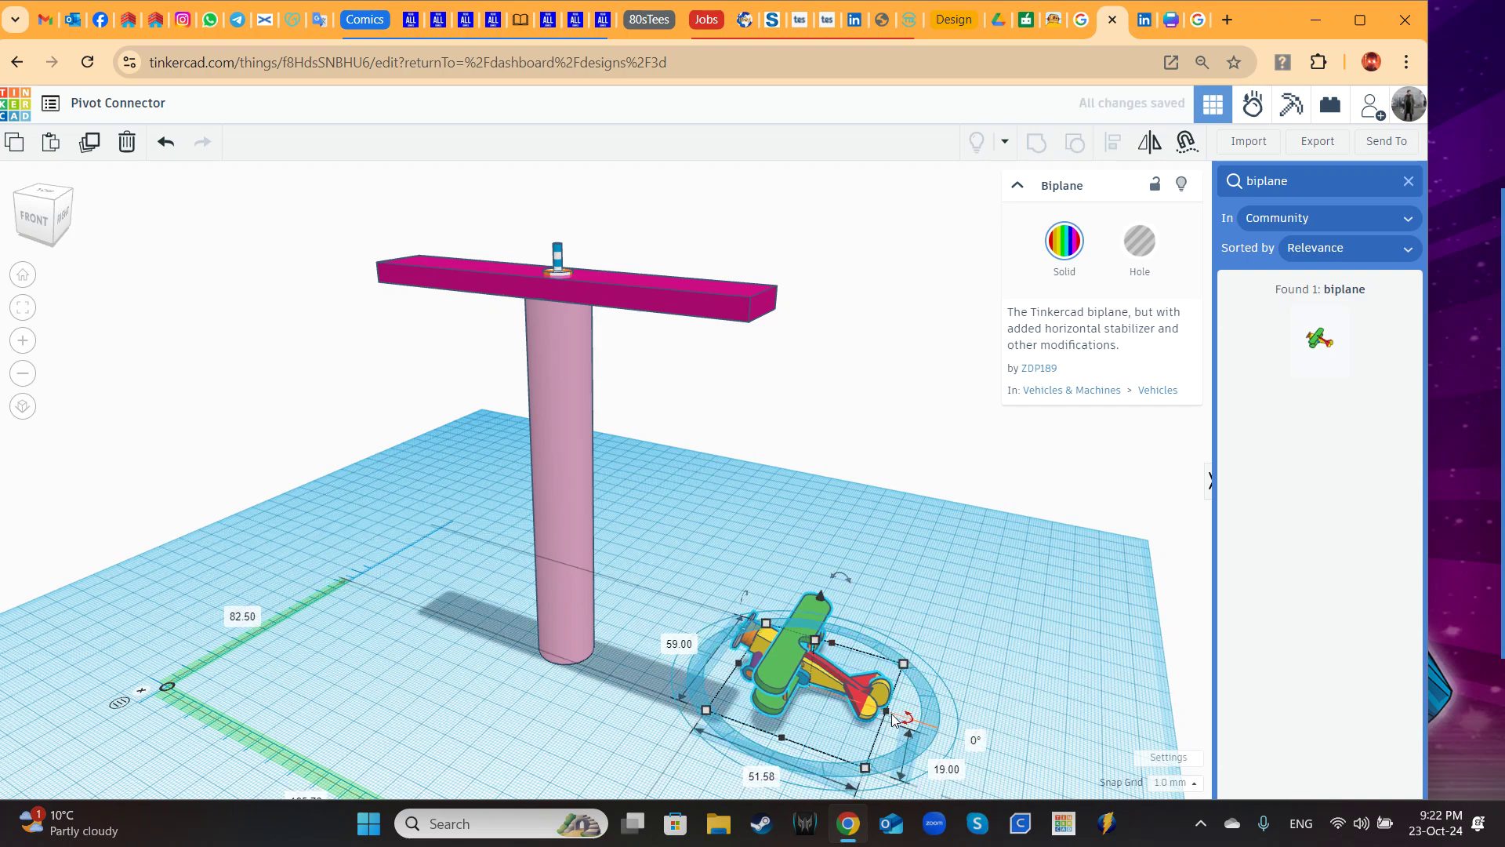
left_click_drag(893, 717, 858, 640)
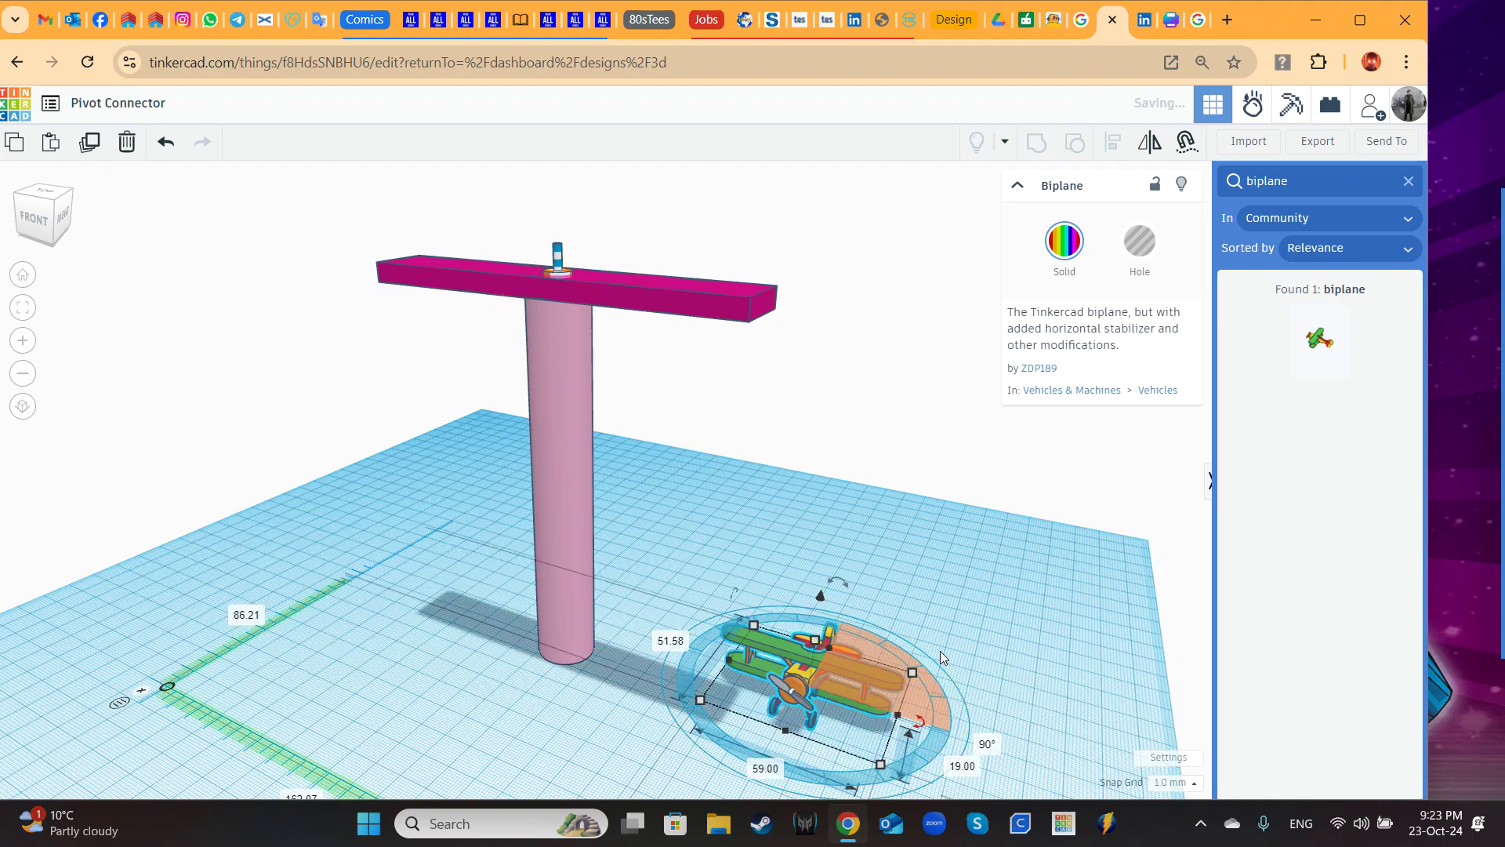
Step: Tilt the biplane slightly about its wing axis so that its fuselage sits level
right_click_drag(967, 656, 802, 607)
mouse_move(533, 523)
left_click_drag(534, 523, 498, 456)
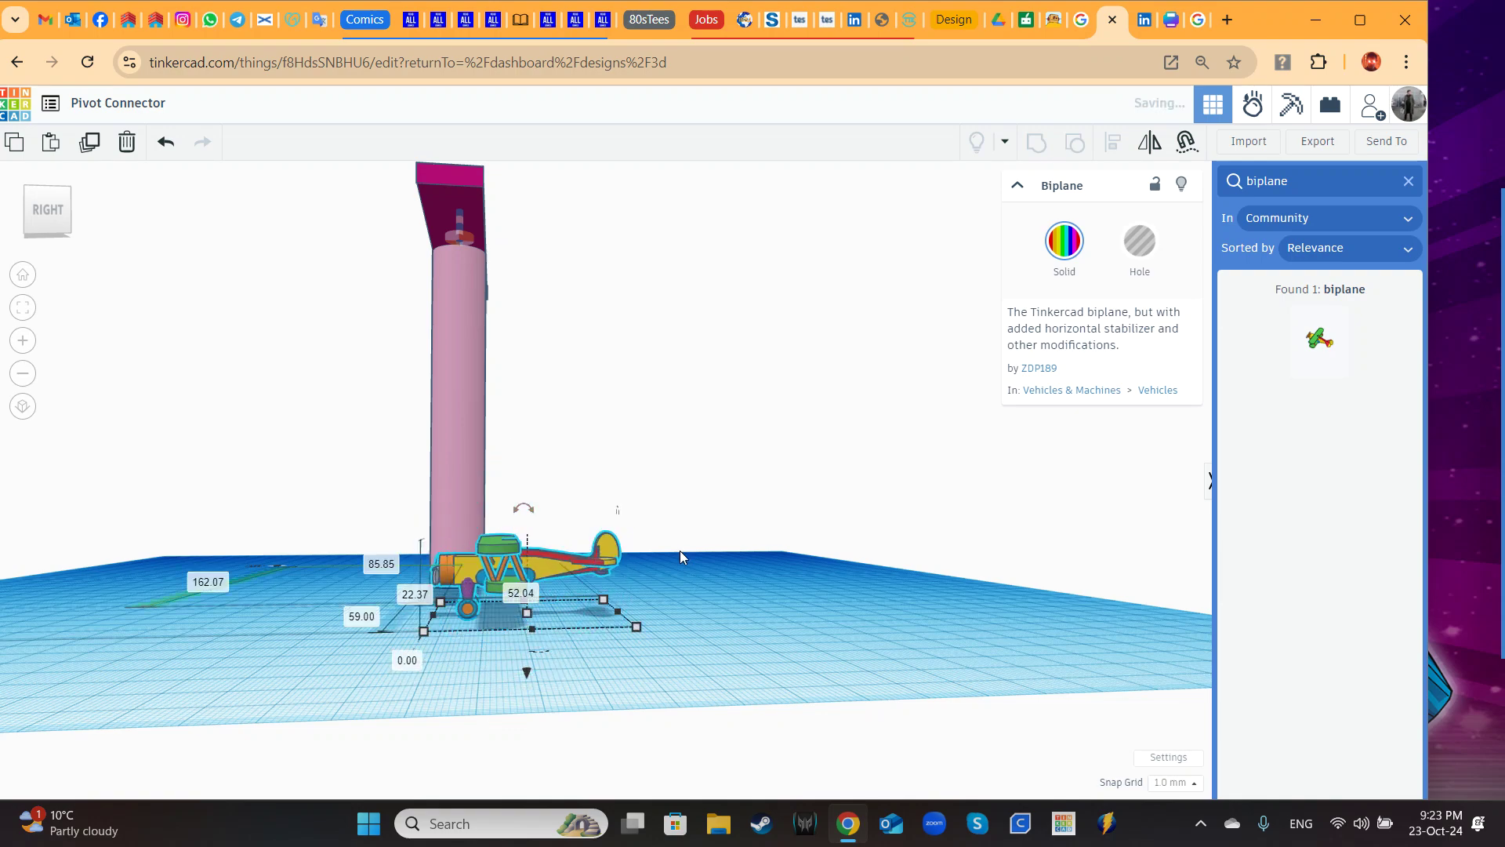
right_click_drag(578, 722, 911, 624)
left_click(716, 690)
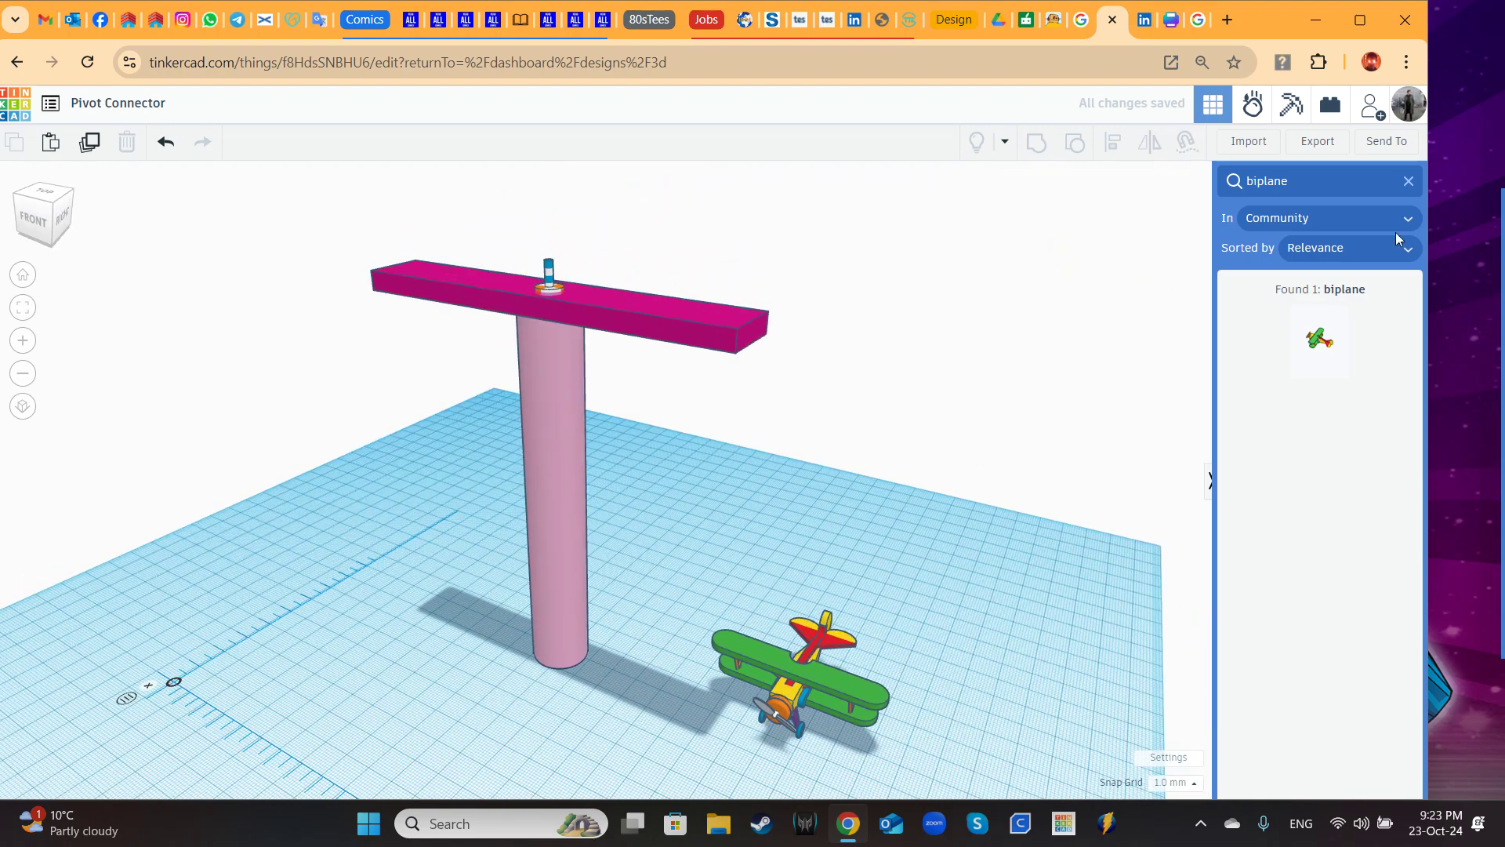
Step: Add a cylinder from Basic Shapes behind the biplane and set its sides to 64
left_click(1409, 182)
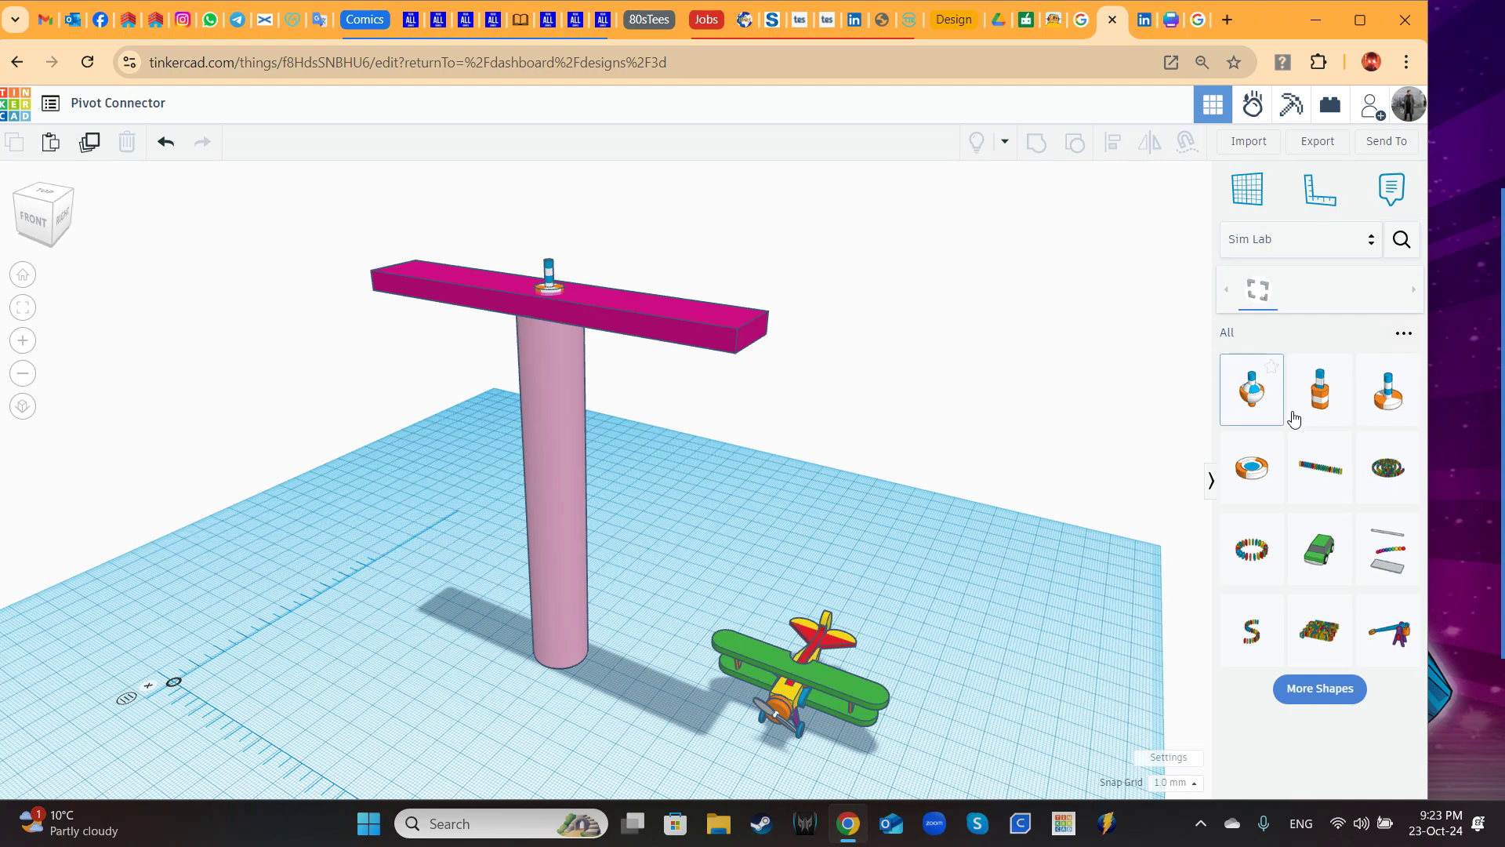
left_click(1291, 241)
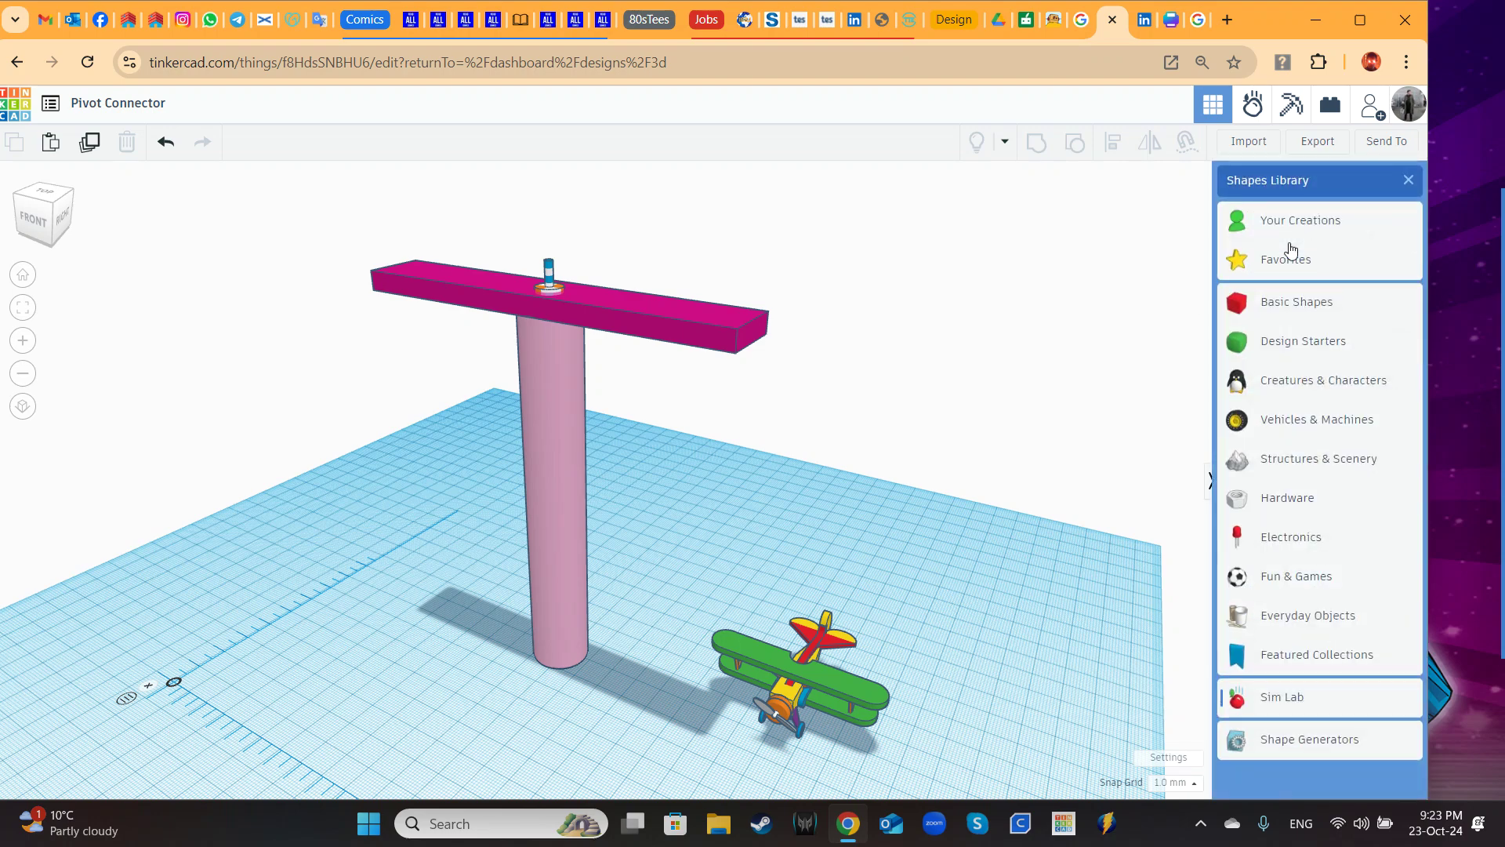
left_click(1305, 304)
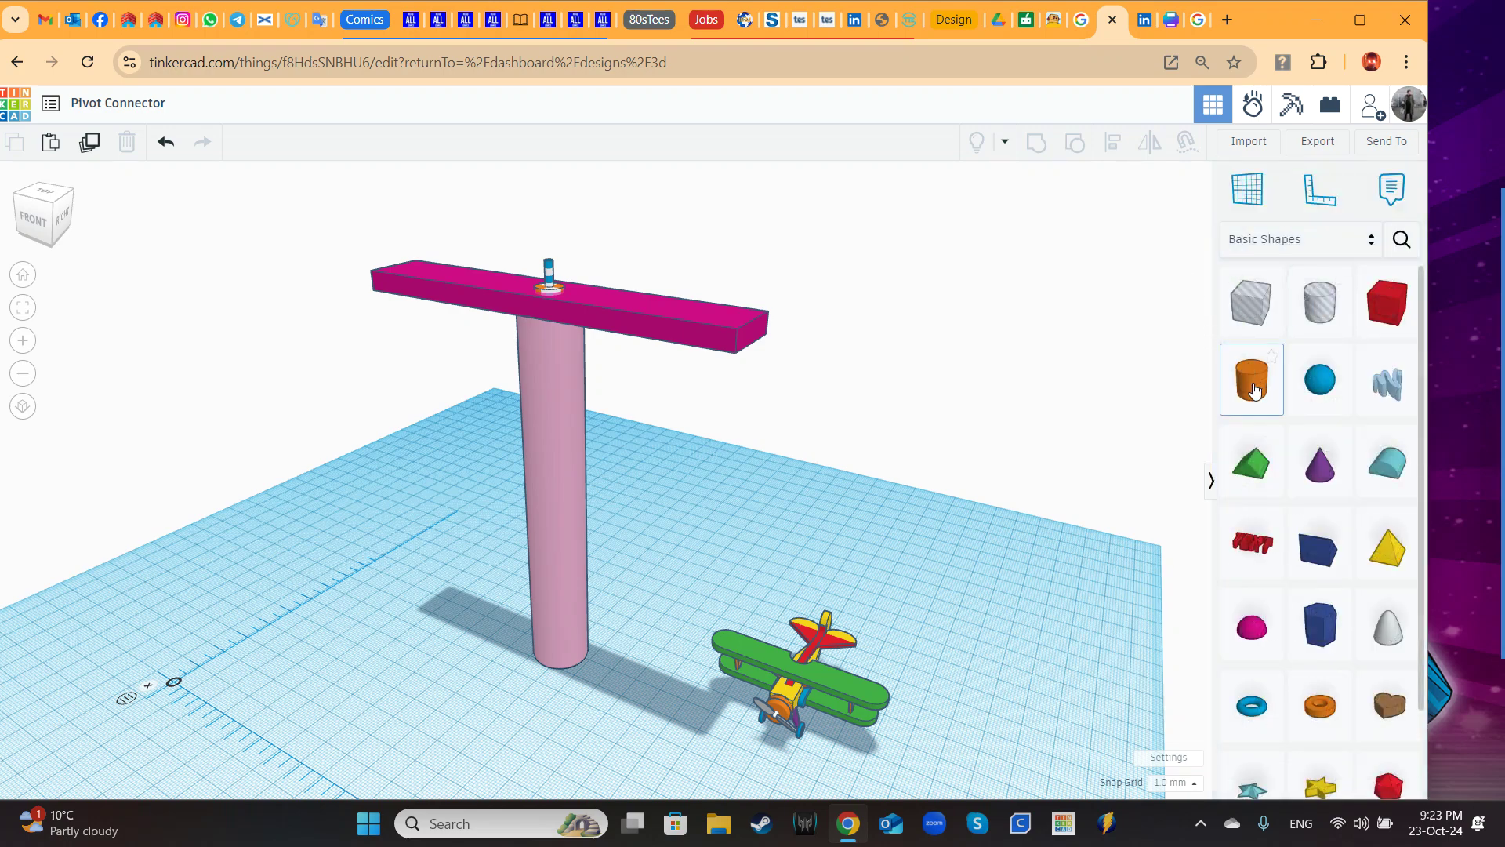
left_click_drag(1255, 383, 957, 624)
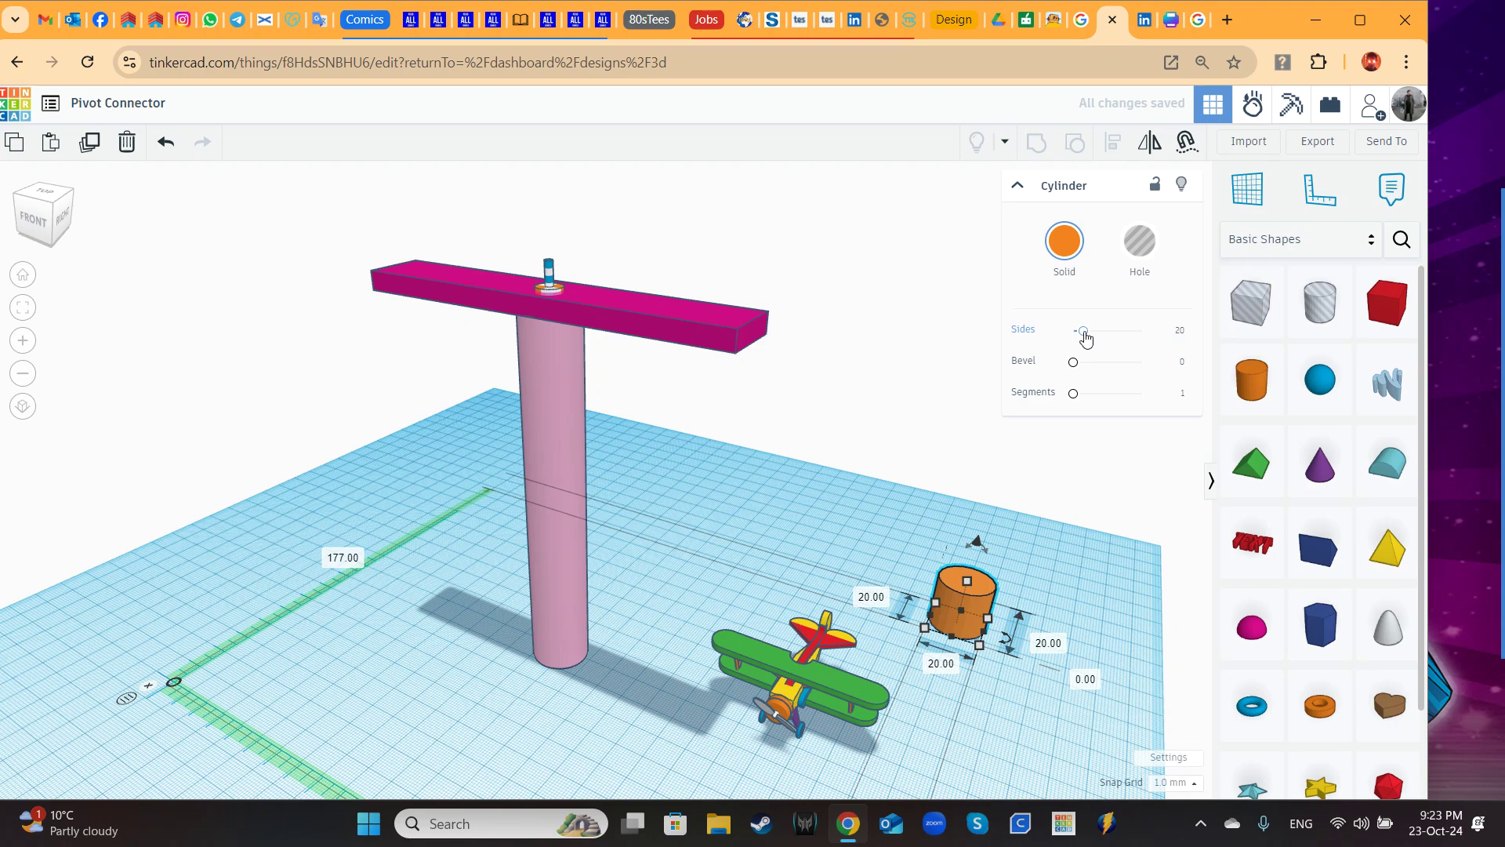
left_click_drag(1084, 330, 1142, 331)
Step: Resize the new cylinder into a thin rod 3 mm by 3 mm across and 69 mm tall
left_click_drag(970, 581, 988, 414)
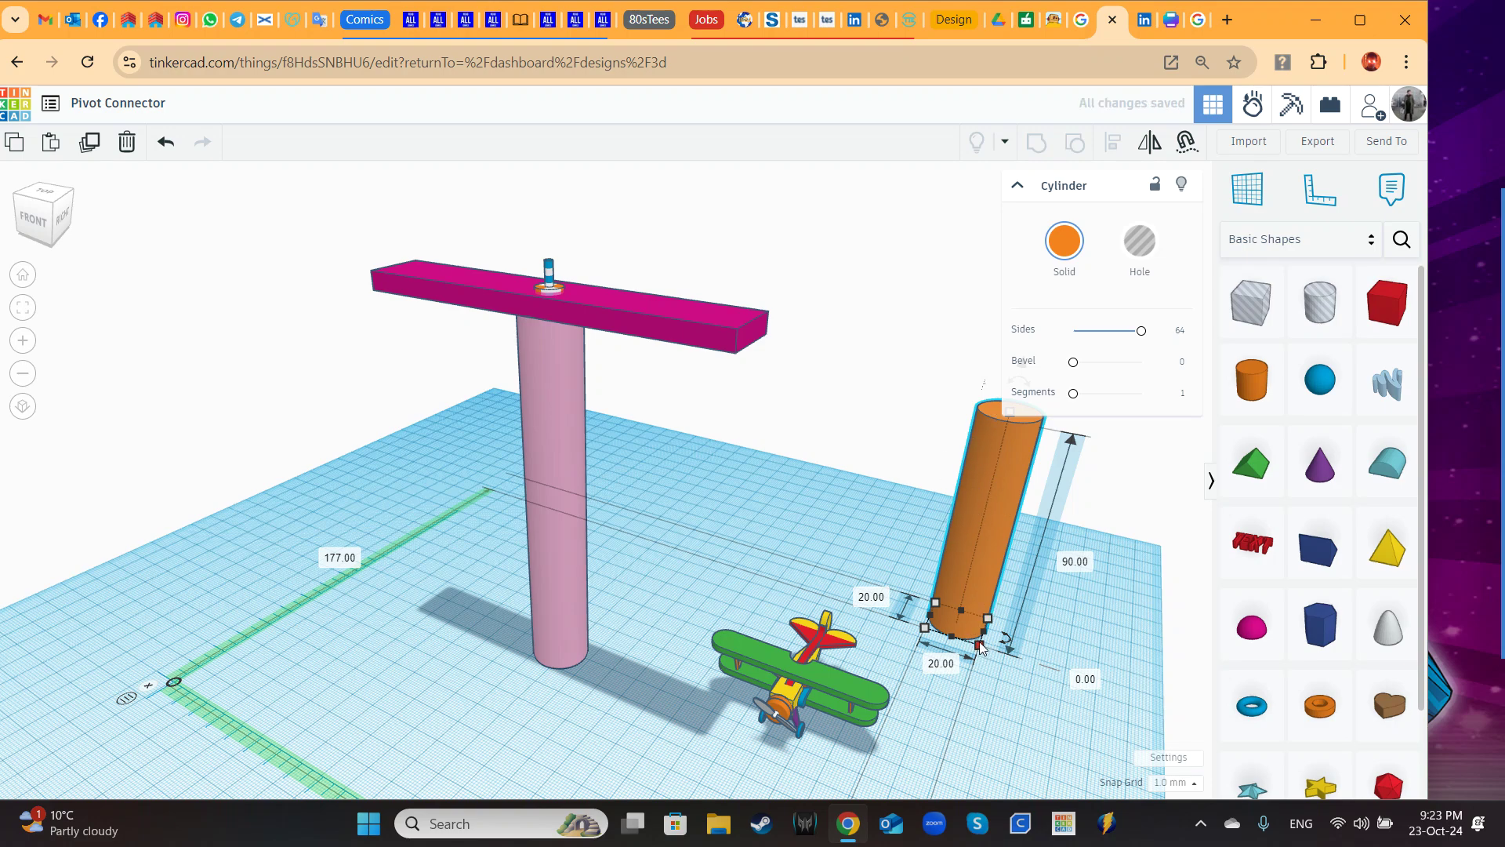
left_click_drag(980, 644, 984, 329, "shift")
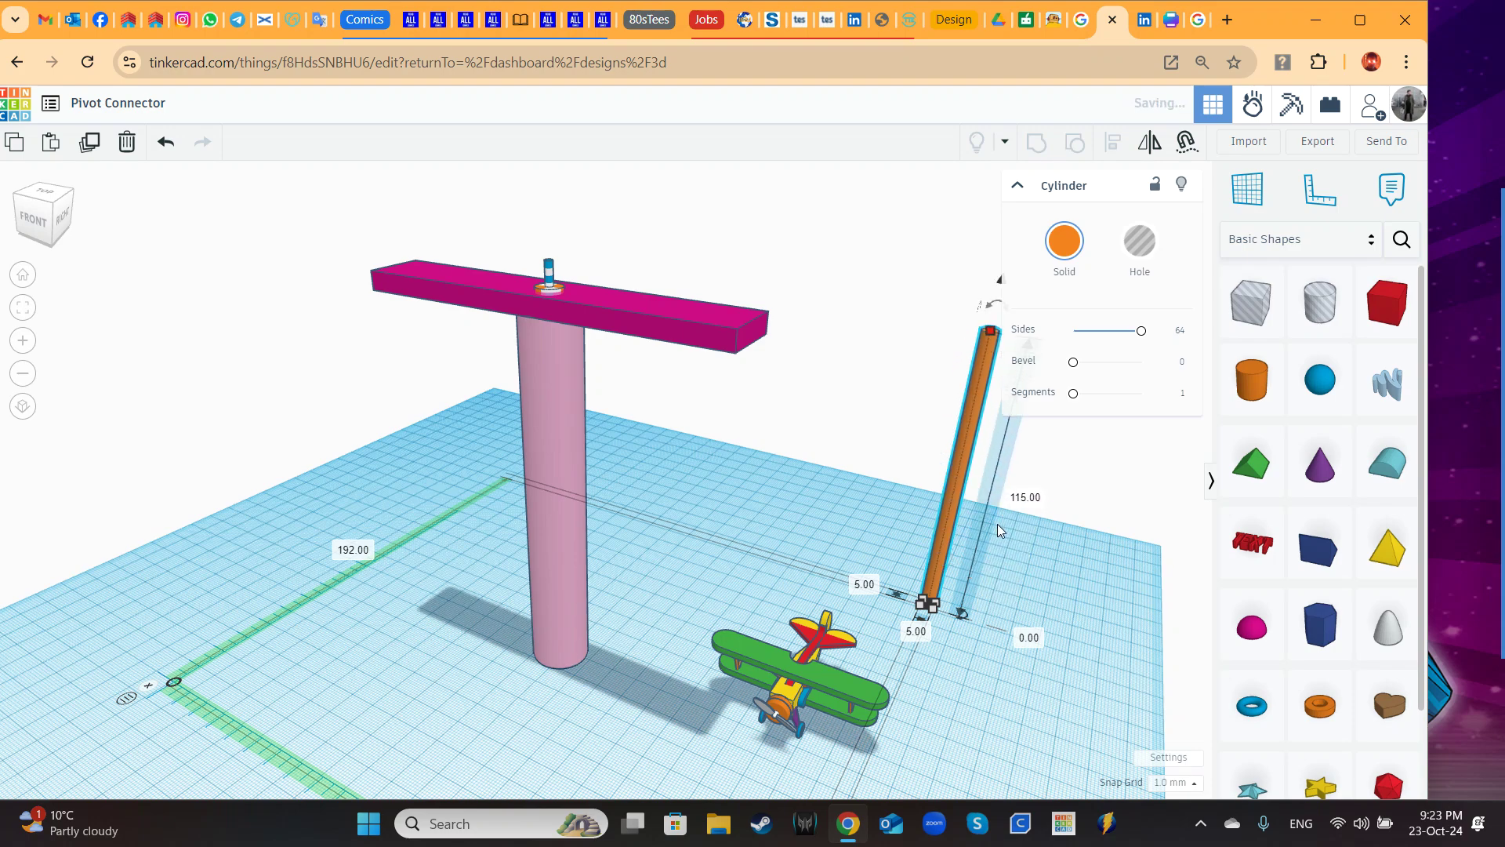
scroll(998, 524, "up", 2)
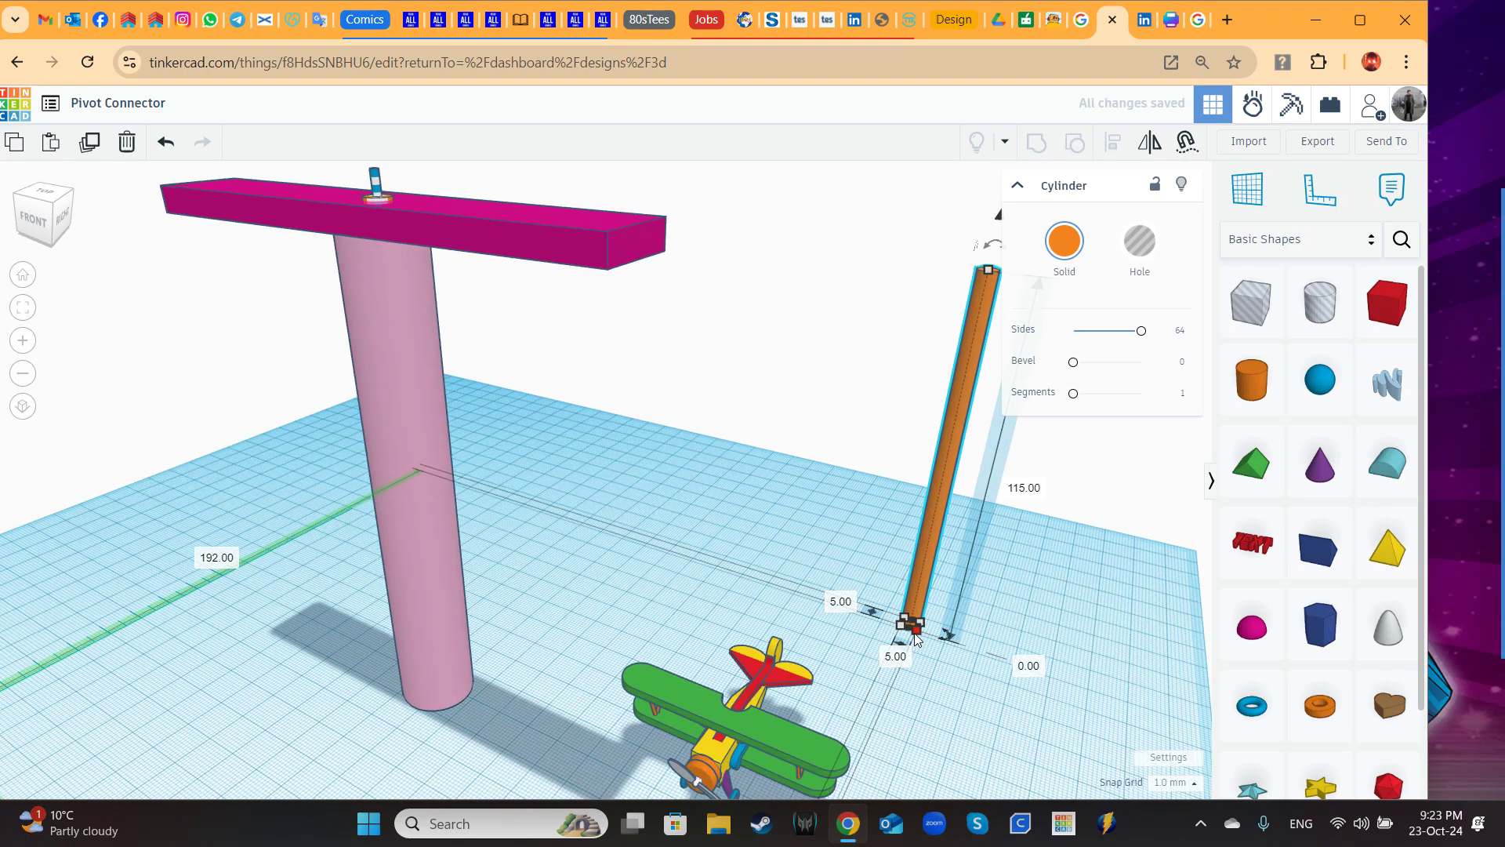
left_click_drag(916, 631, 908, 628)
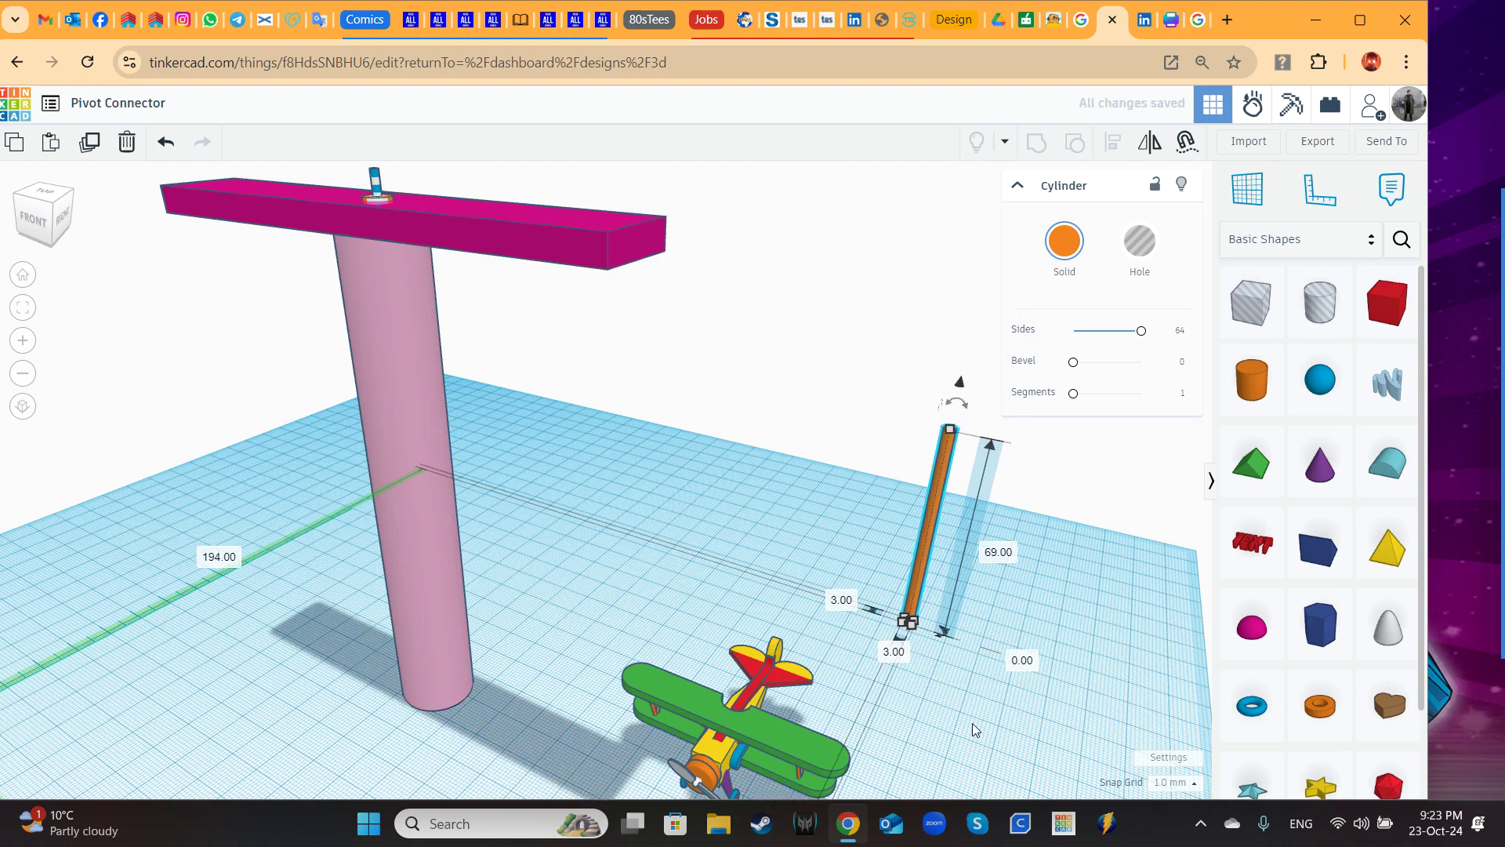
Step: Move the thin rod onto the middle of the biplane and color it dark gray
right_click_drag(973, 729, 990, 679)
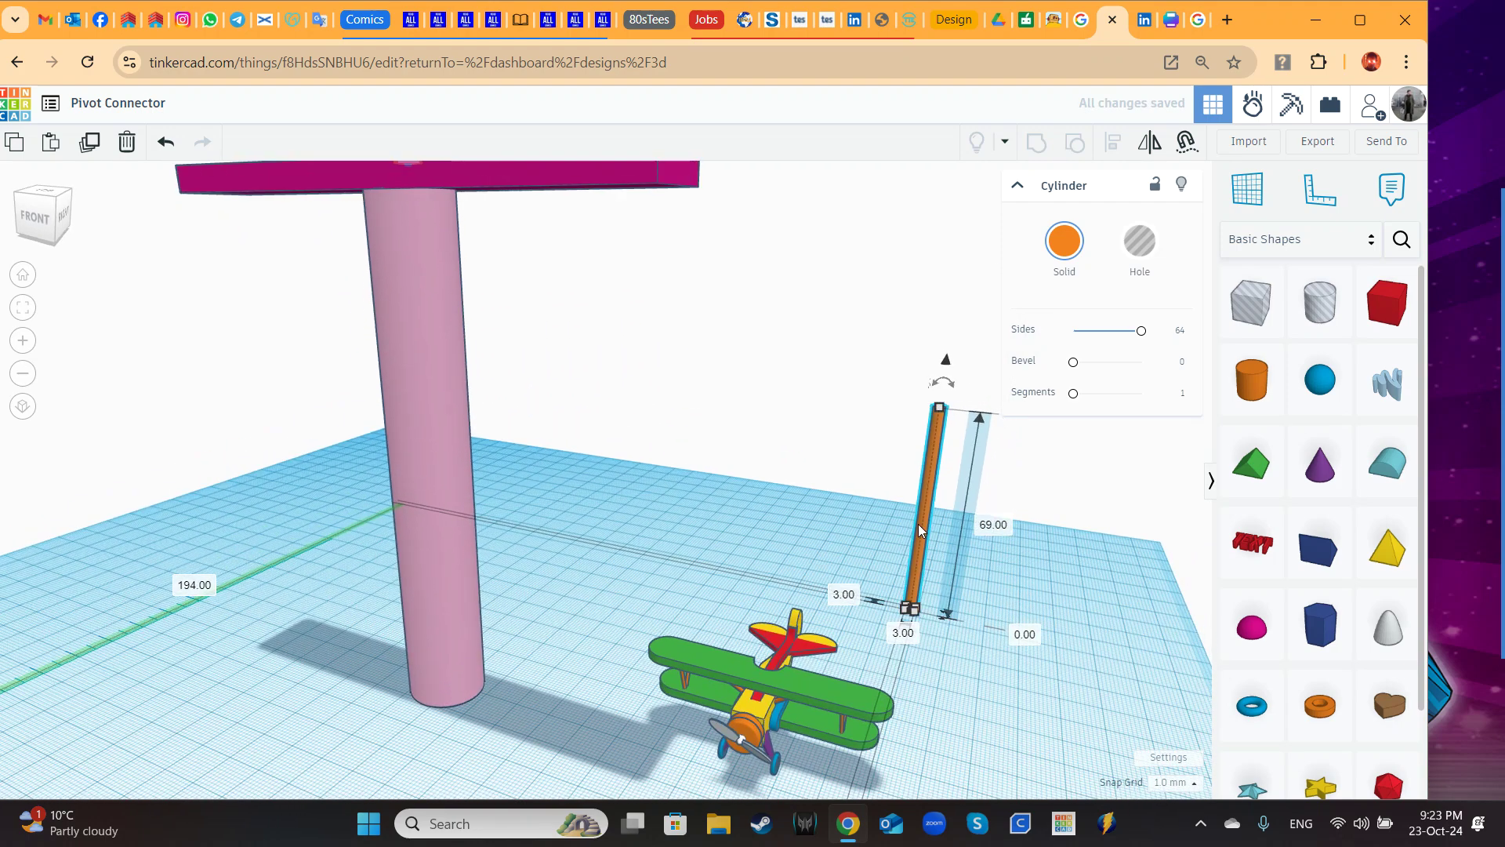
left_click_drag(919, 524, 741, 598)
right_click_drag(930, 589, 766, 477)
left_click(1064, 241)
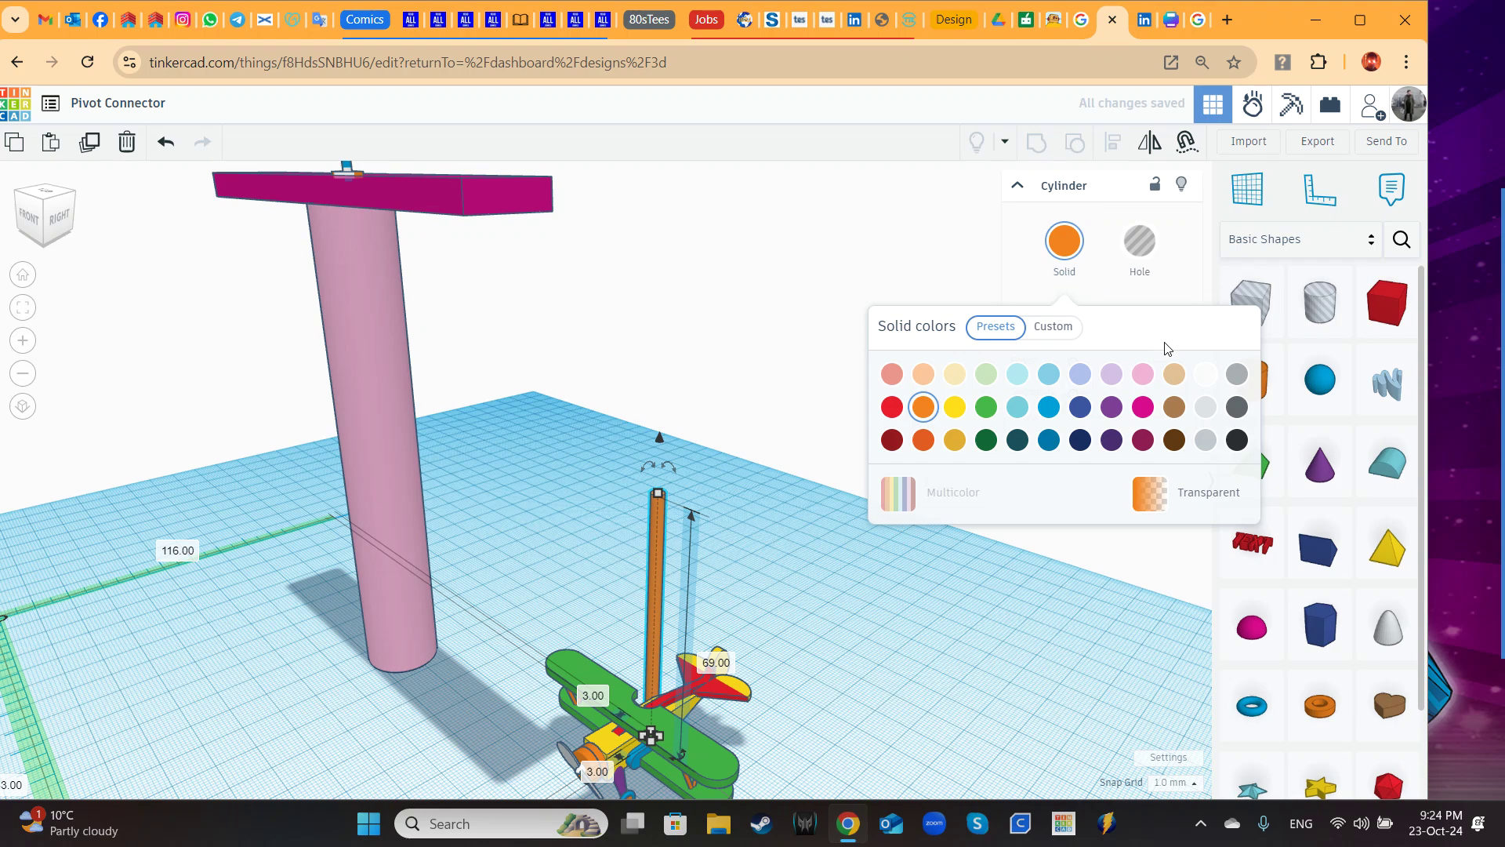
left_click(1237, 407)
left_click(801, 653)
right_click_drag(802, 653, 793, 533)
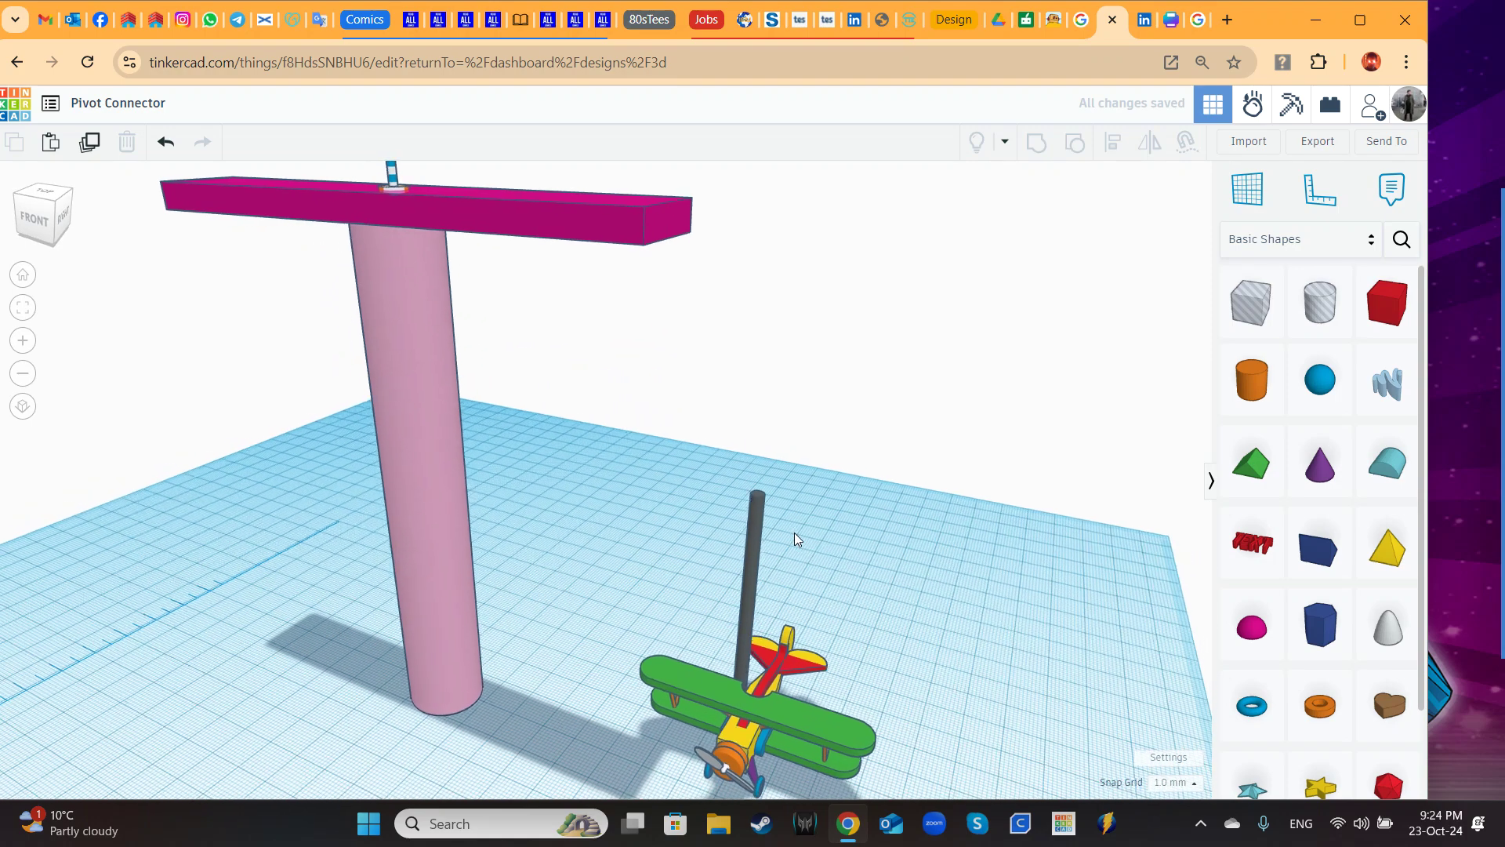
Step: Align the centers of the rod and the biplane along both horizontal axes
left_click_drag(675, 604, 830, 756)
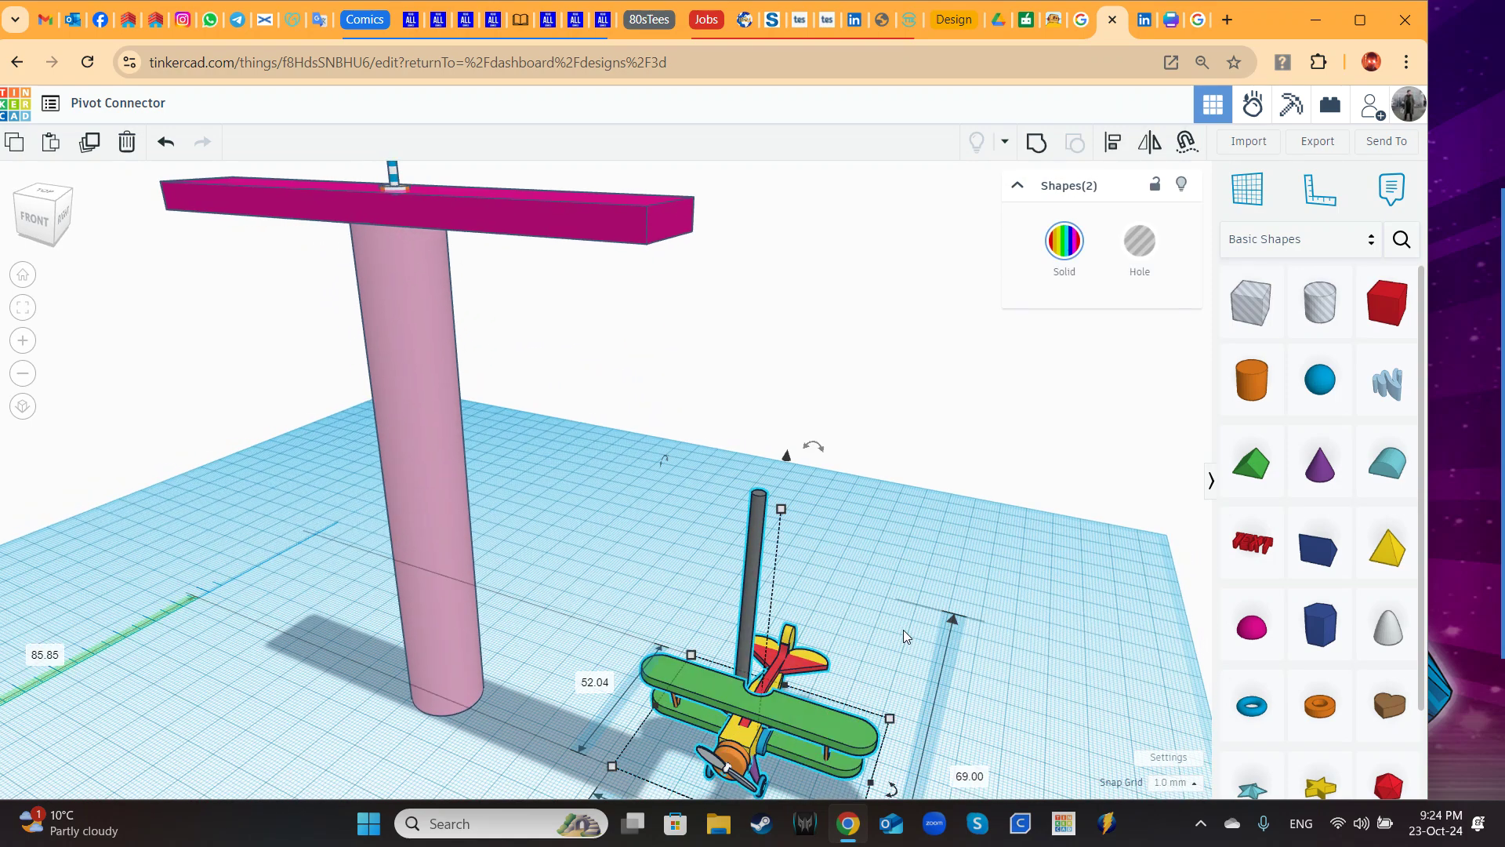
right_click_drag(903, 629, 768, 668)
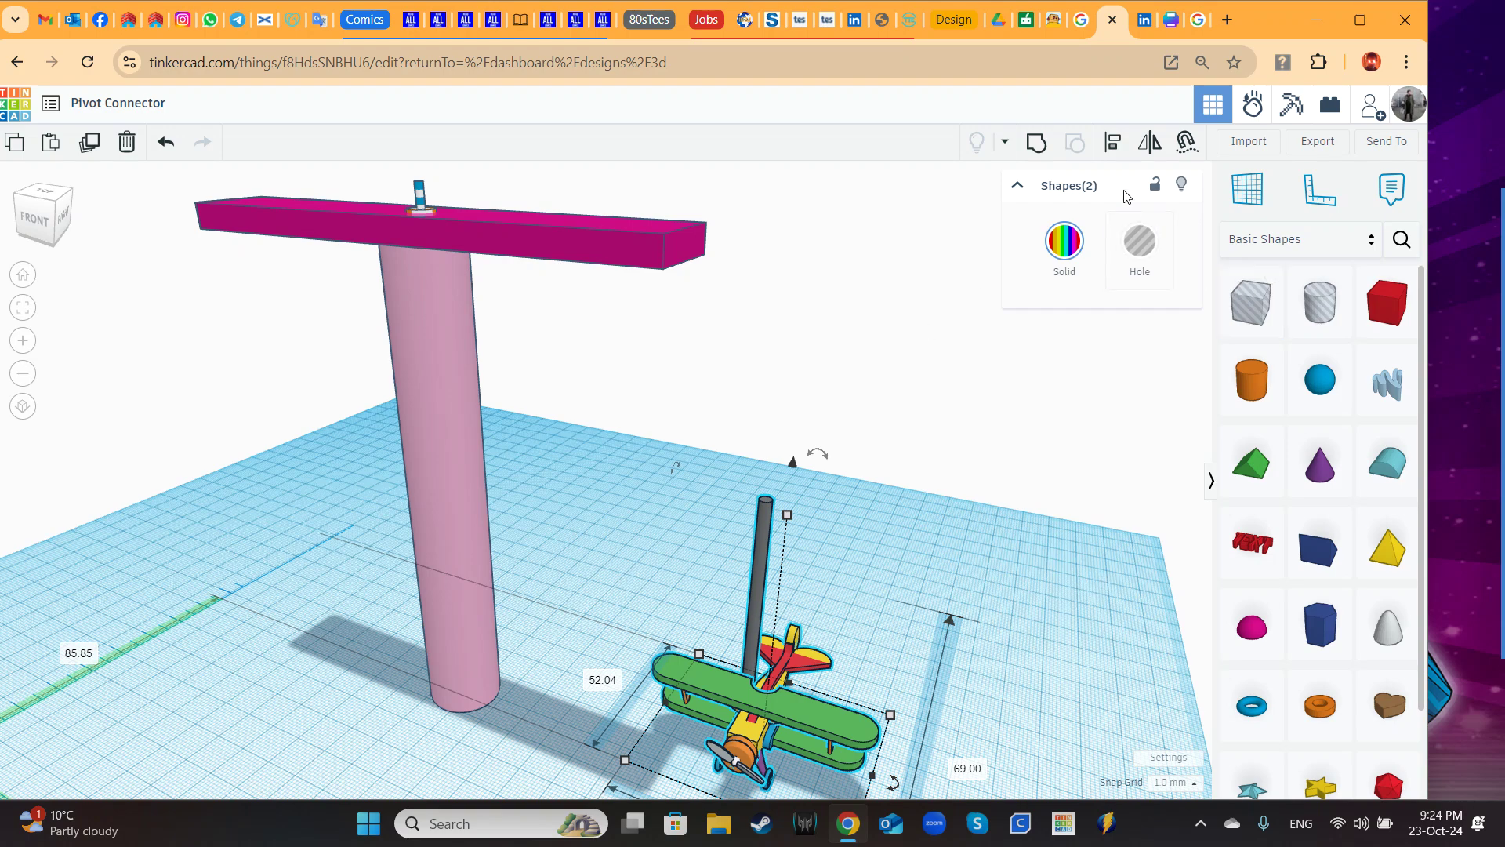
right_click_drag(934, 490, 886, 468)
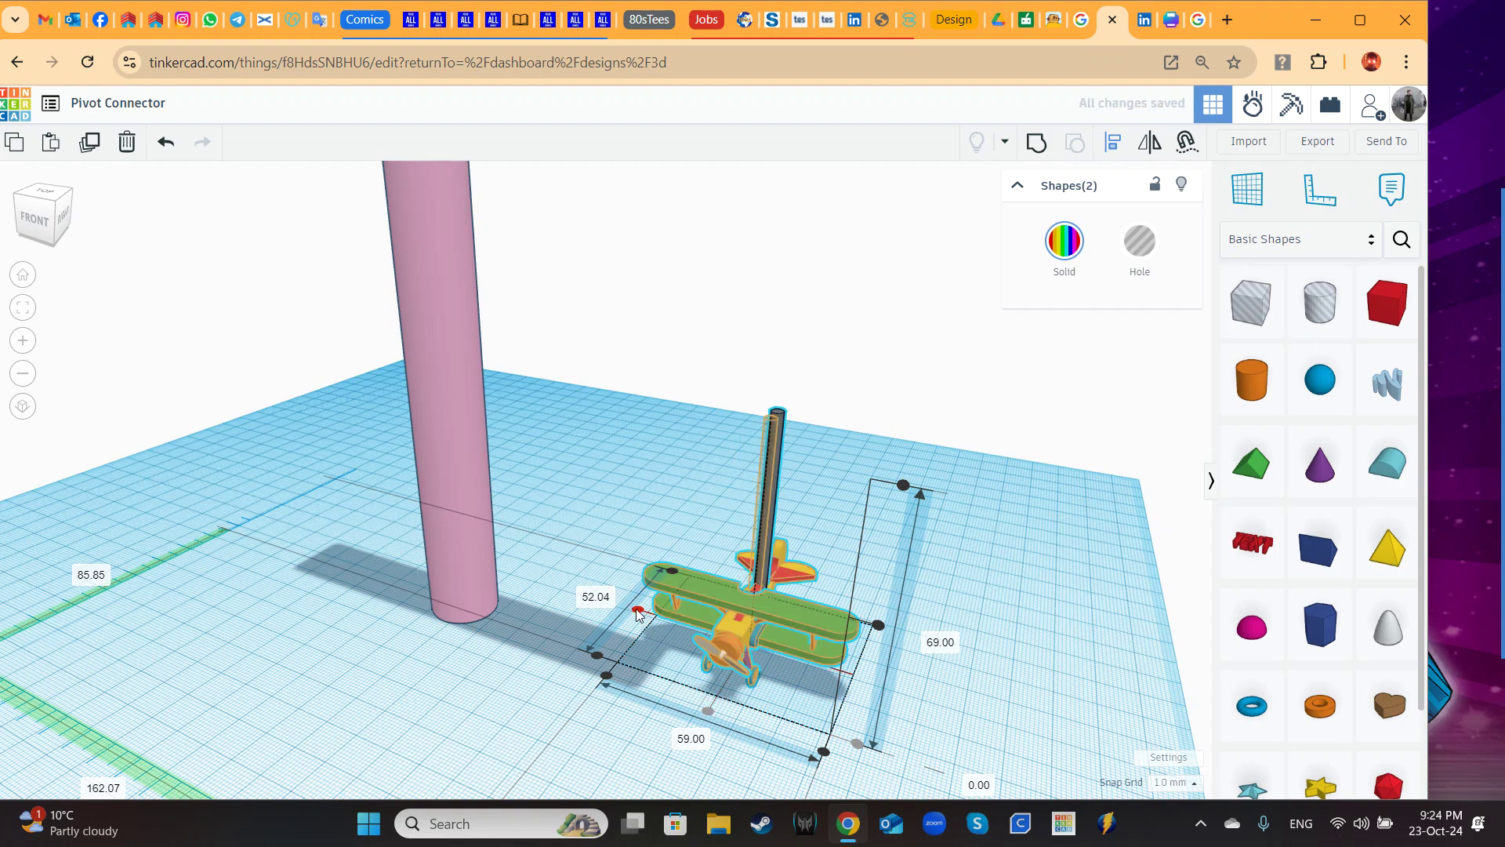
right_click_drag(1060, 623, 782, 627)
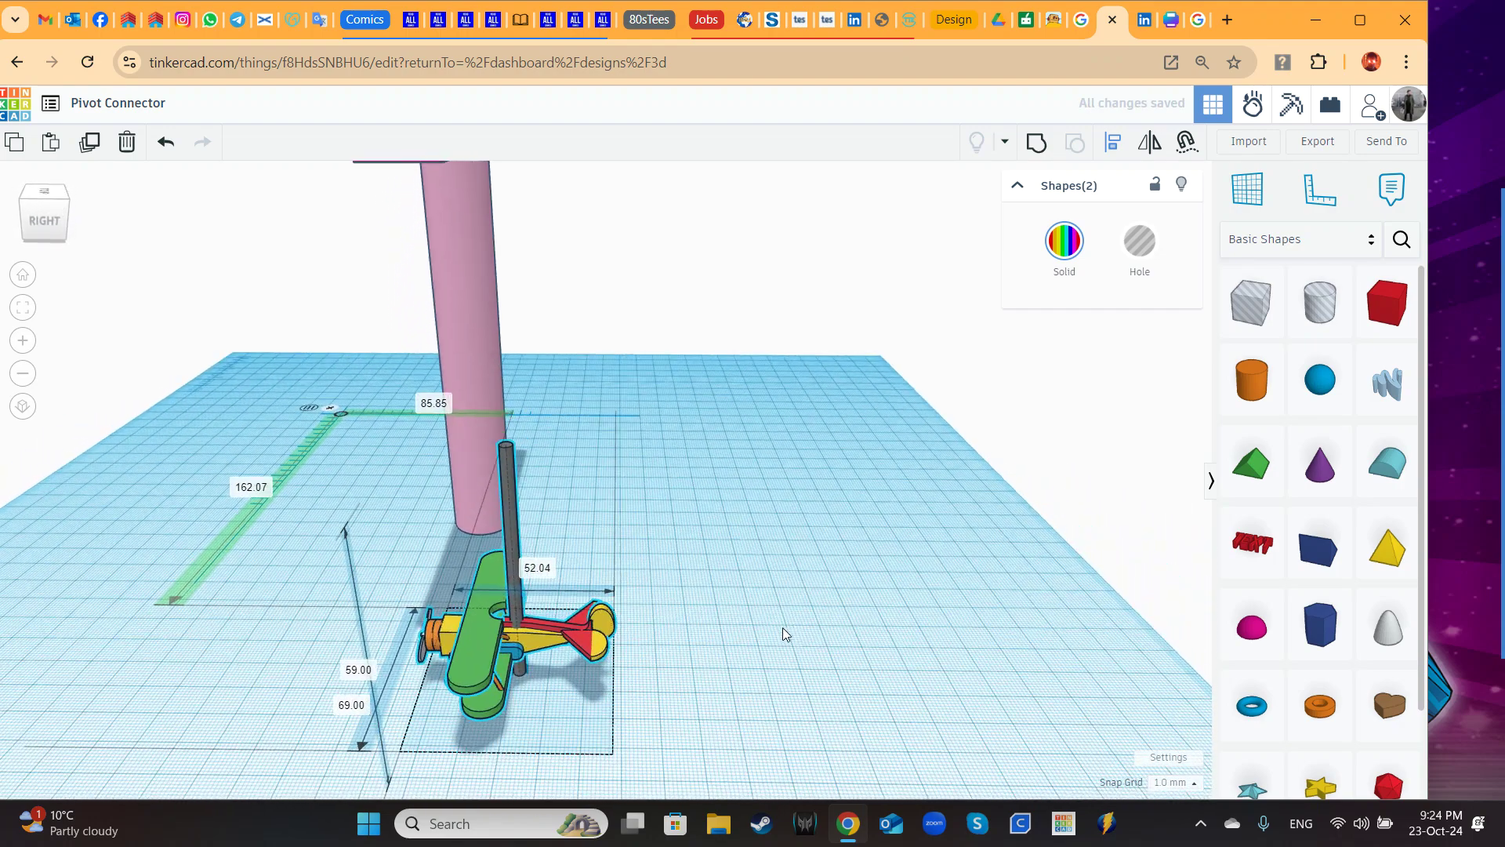
Step: Raise the rod to 9 mm above the workplane and shift it 2 mm toward the biplane's nose
left_click(506, 544)
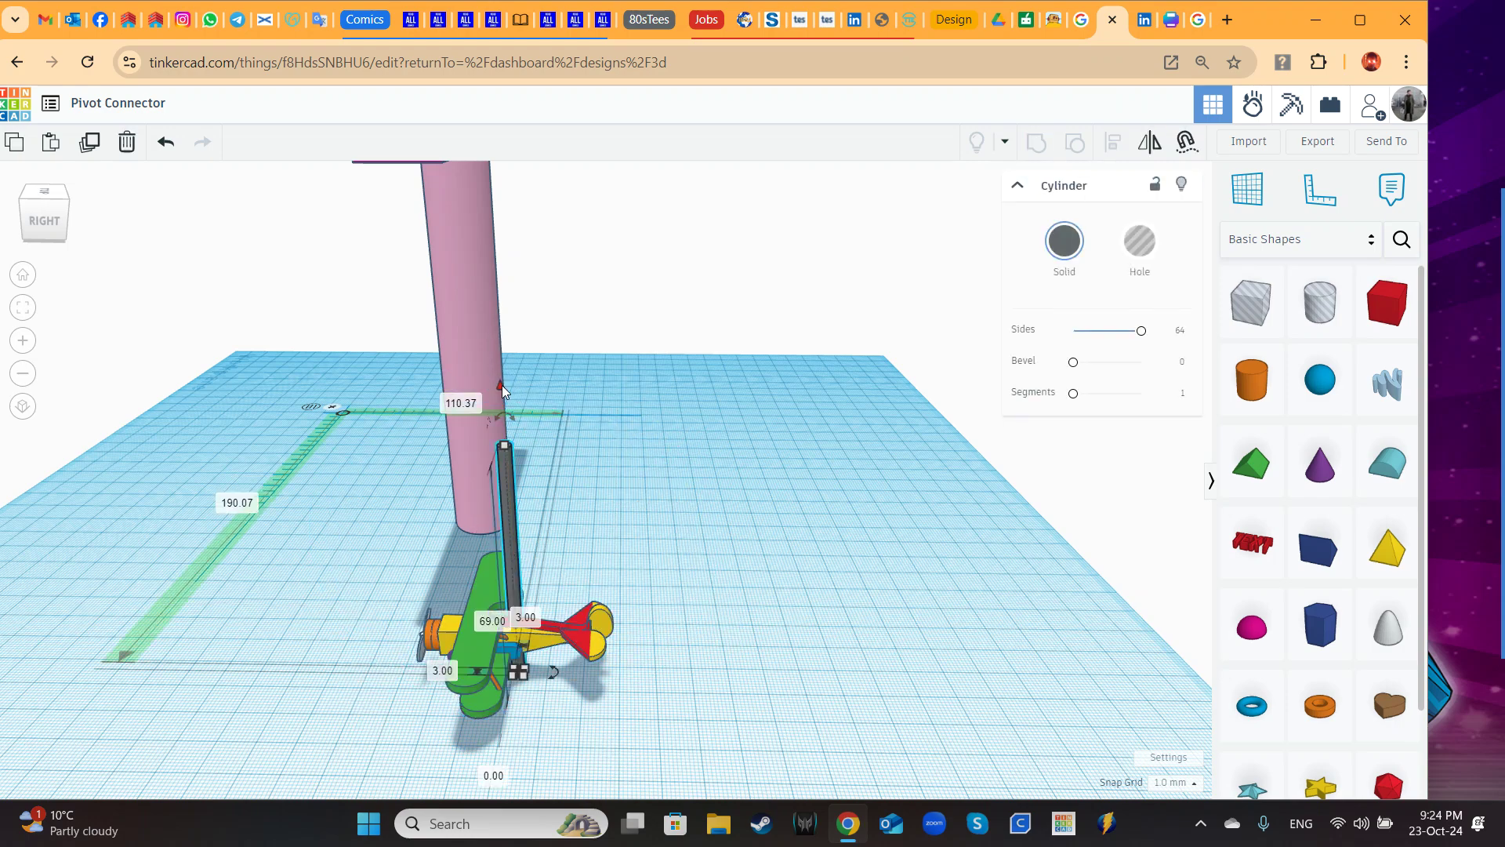
left_click_drag(502, 385, 505, 345)
key("Left")
key("Left")
key("Left")
key("Left")
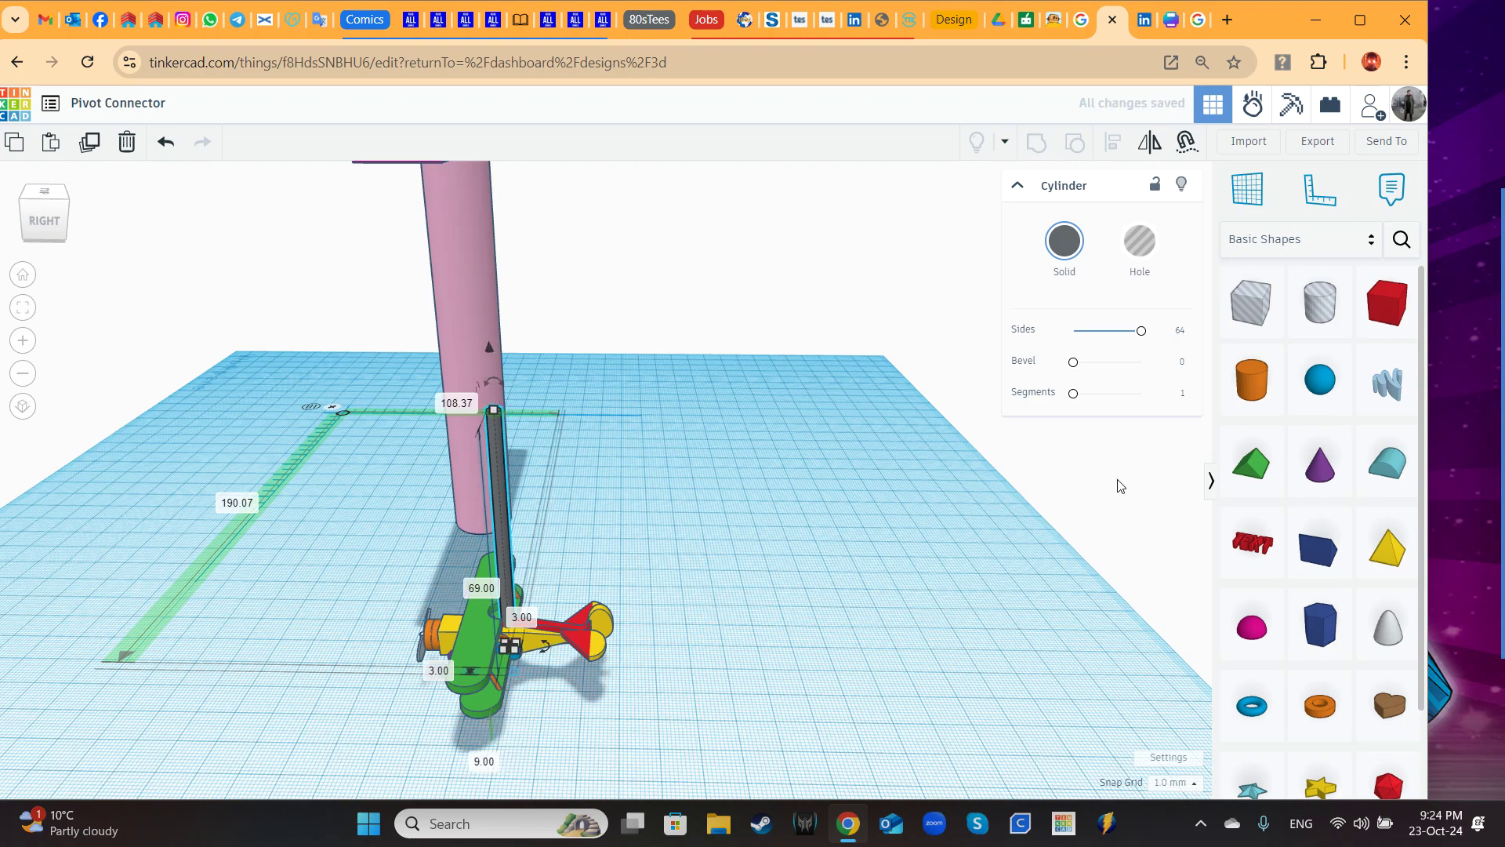
Step: Group the rod and the biplane into one shape
left_click(814, 516)
right_click_drag(661, 563, 722, 524)
left_click_drag(749, 553, 859, 670)
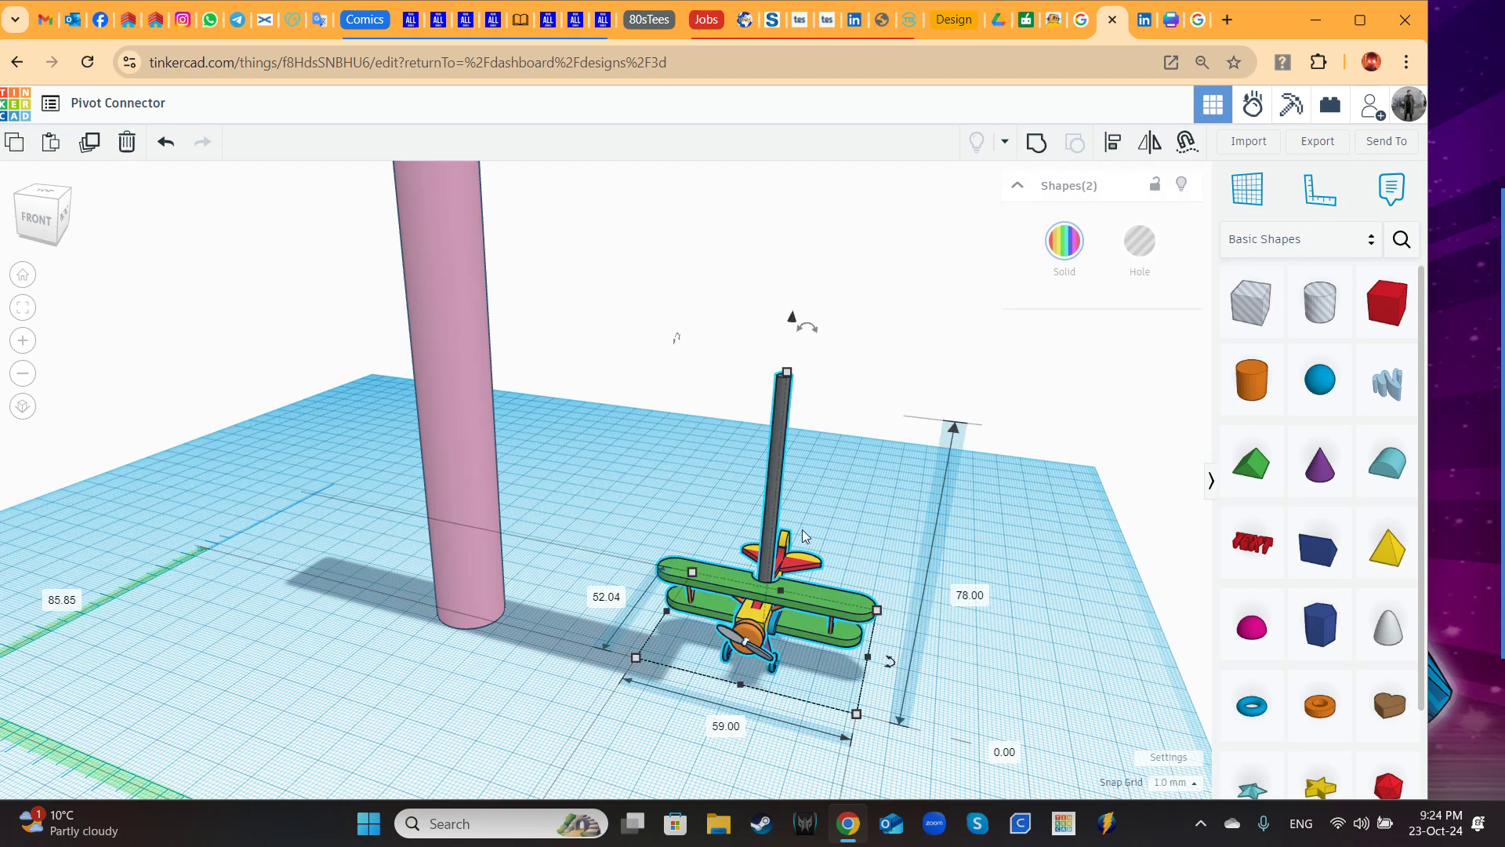
left_click(1037, 144)
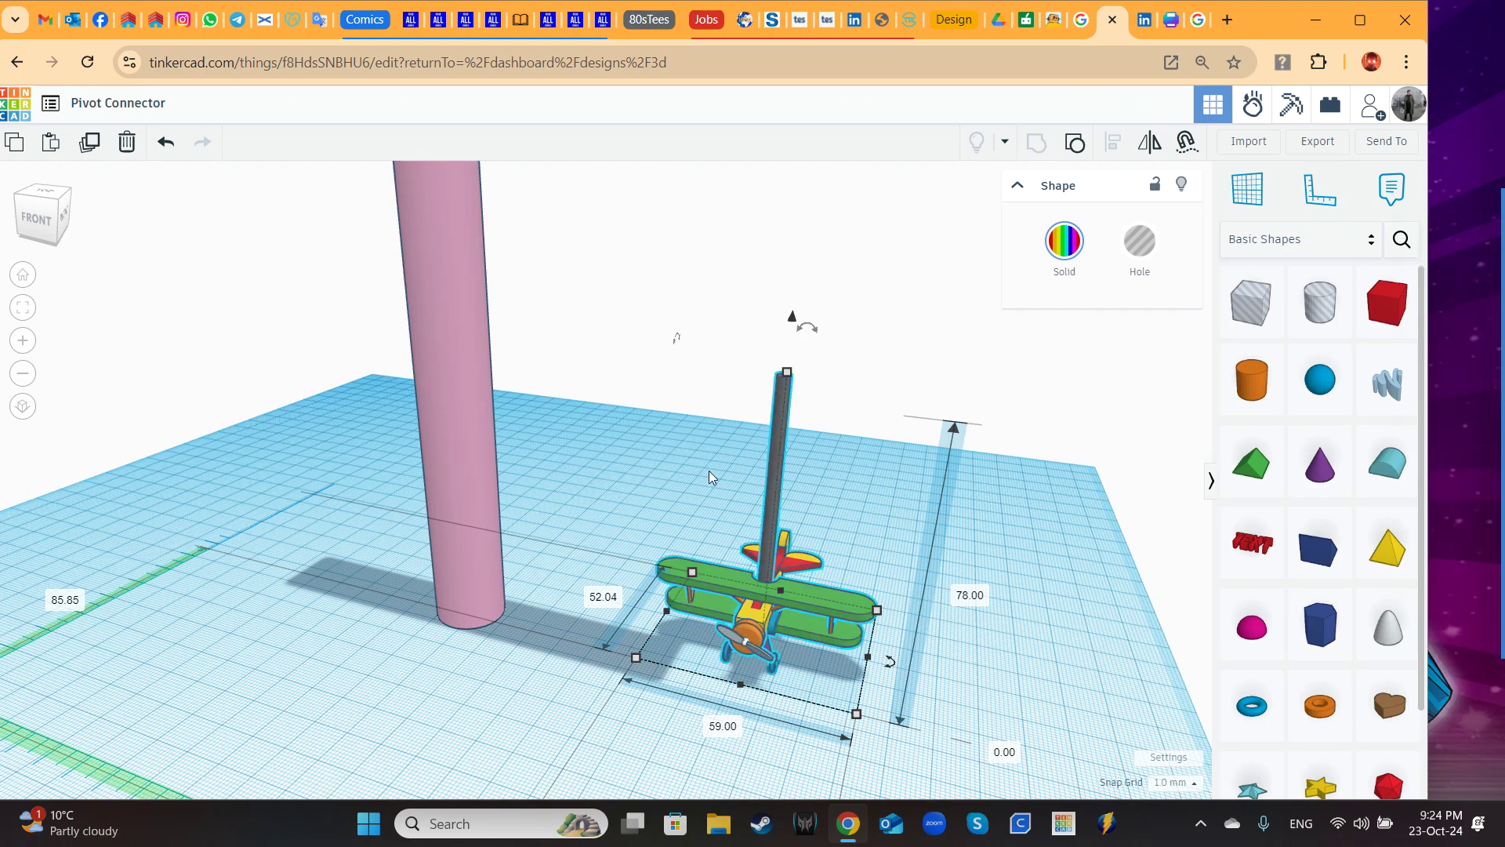
Step: Move the biplane group toward the bar's free end and raise it 51 mm above the workplane
left_click_drag(779, 469, 672, 490)
scroll(731, 487, "down", 2)
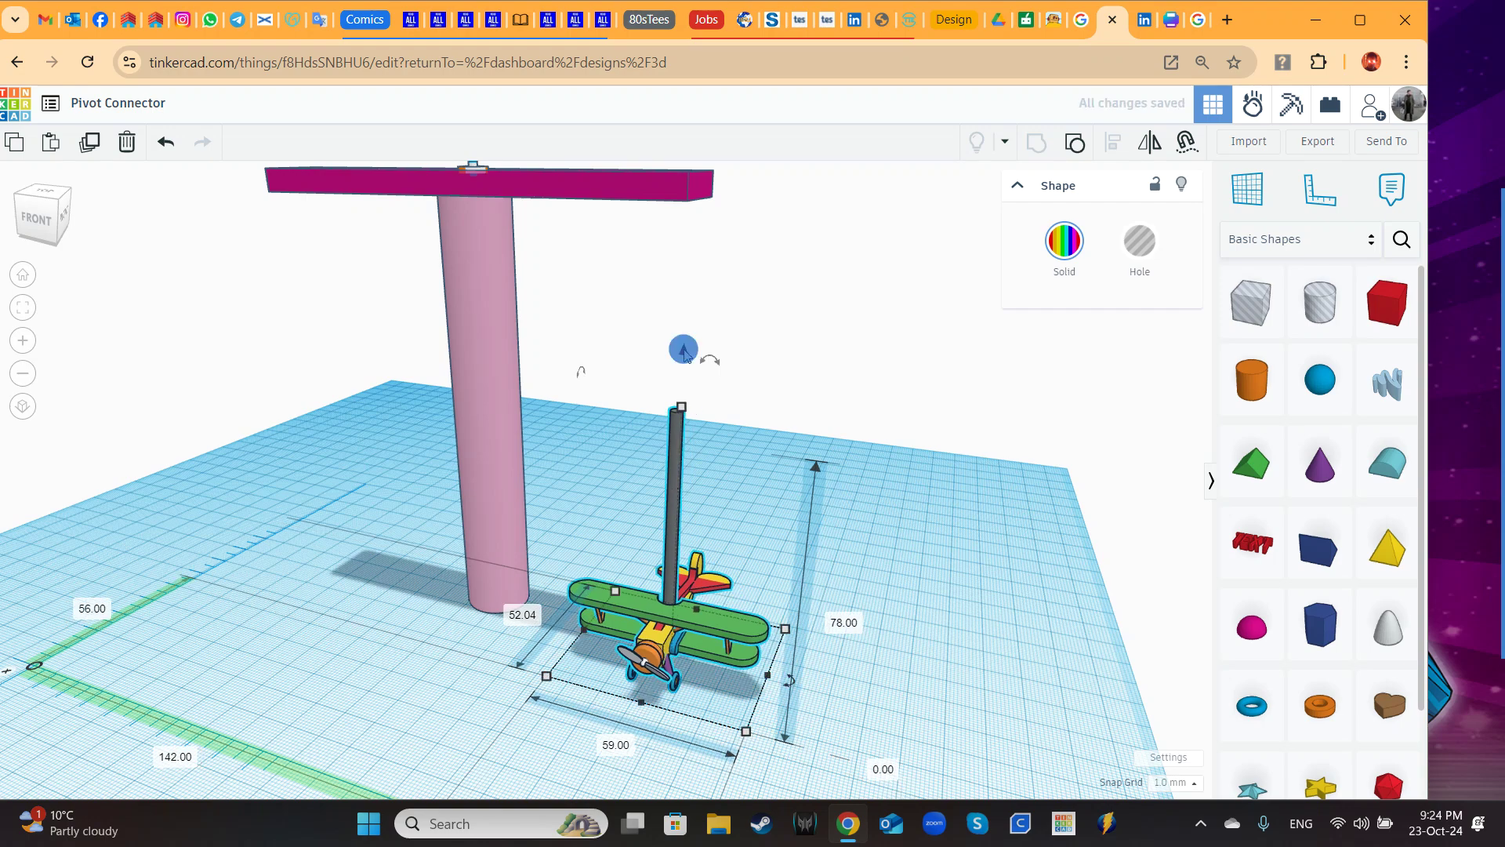
left_click_drag(682, 346, 690, 141)
scroll(705, 352, "up", 5)
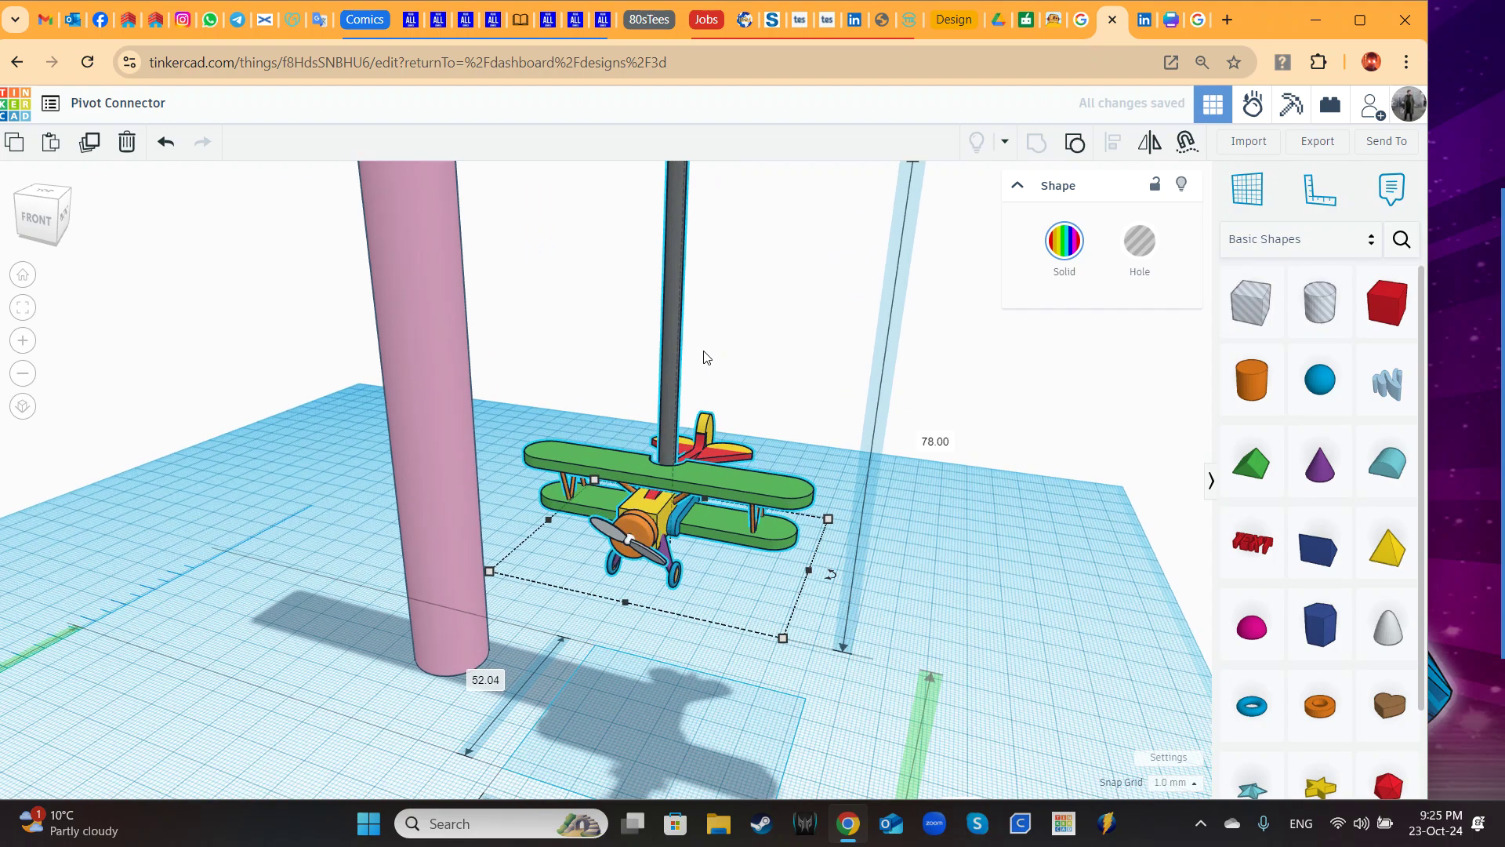
Step: In a flat right-side view, shift the biplane group 9 mm to center its rod across the bar's width
scroll(776, 345, "down", 3)
scroll(768, 305, "up", 3)
right_click_drag(770, 306, 694, 542)
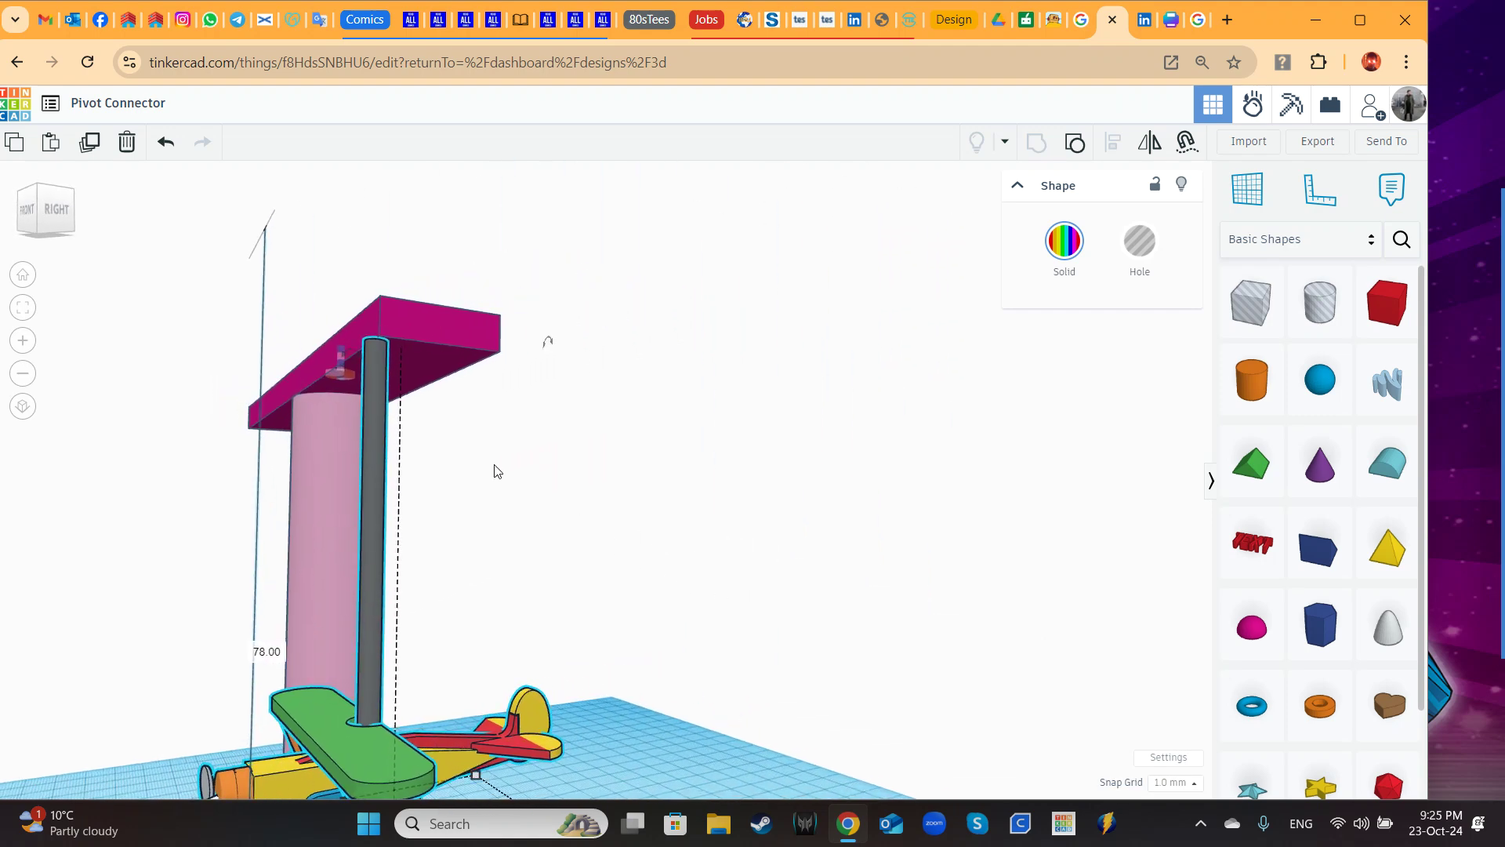
left_click(57, 208)
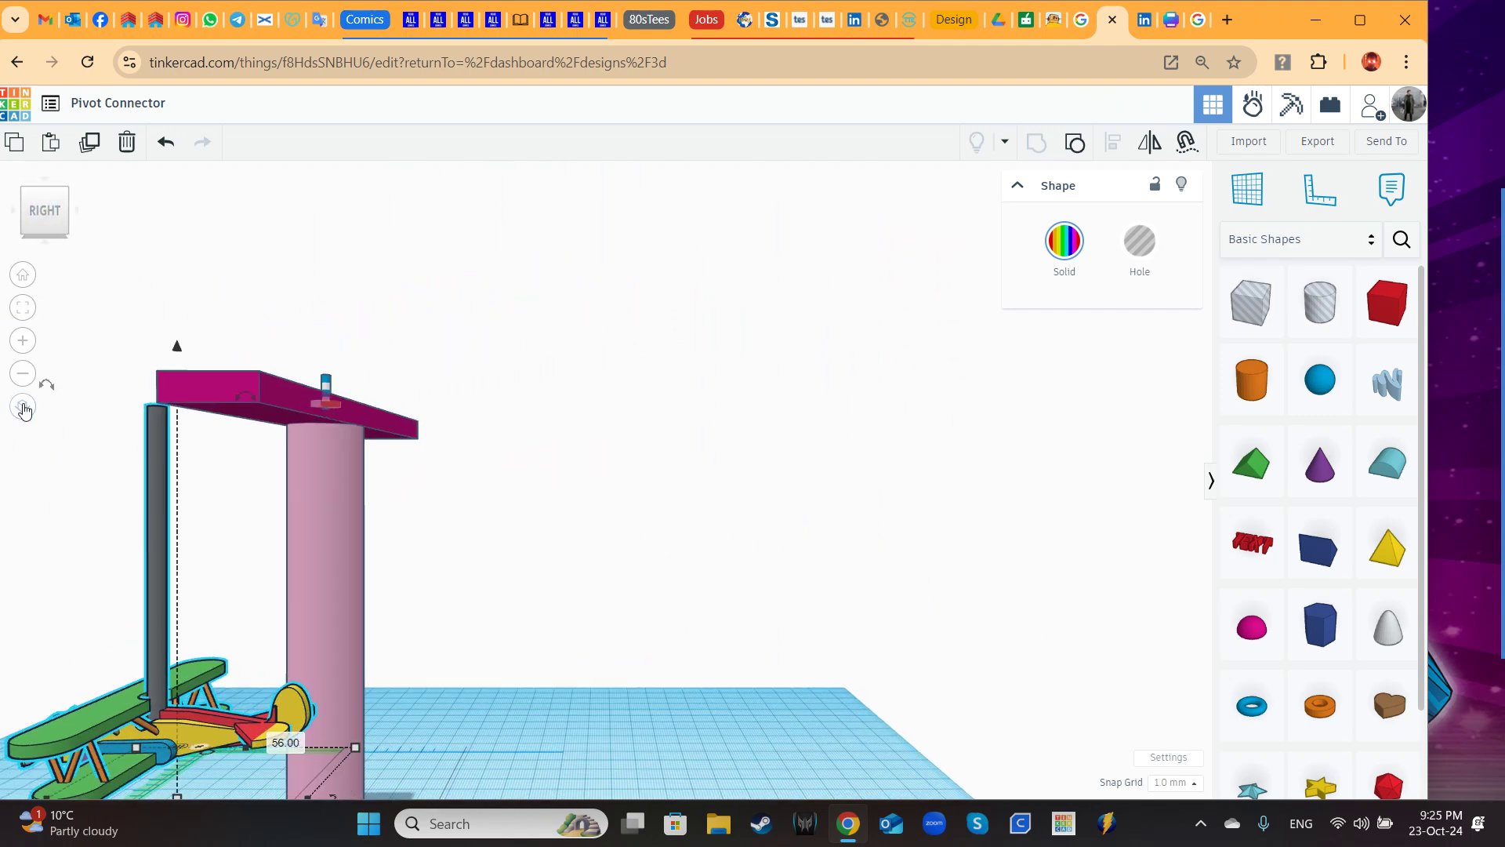
left_click(24, 407)
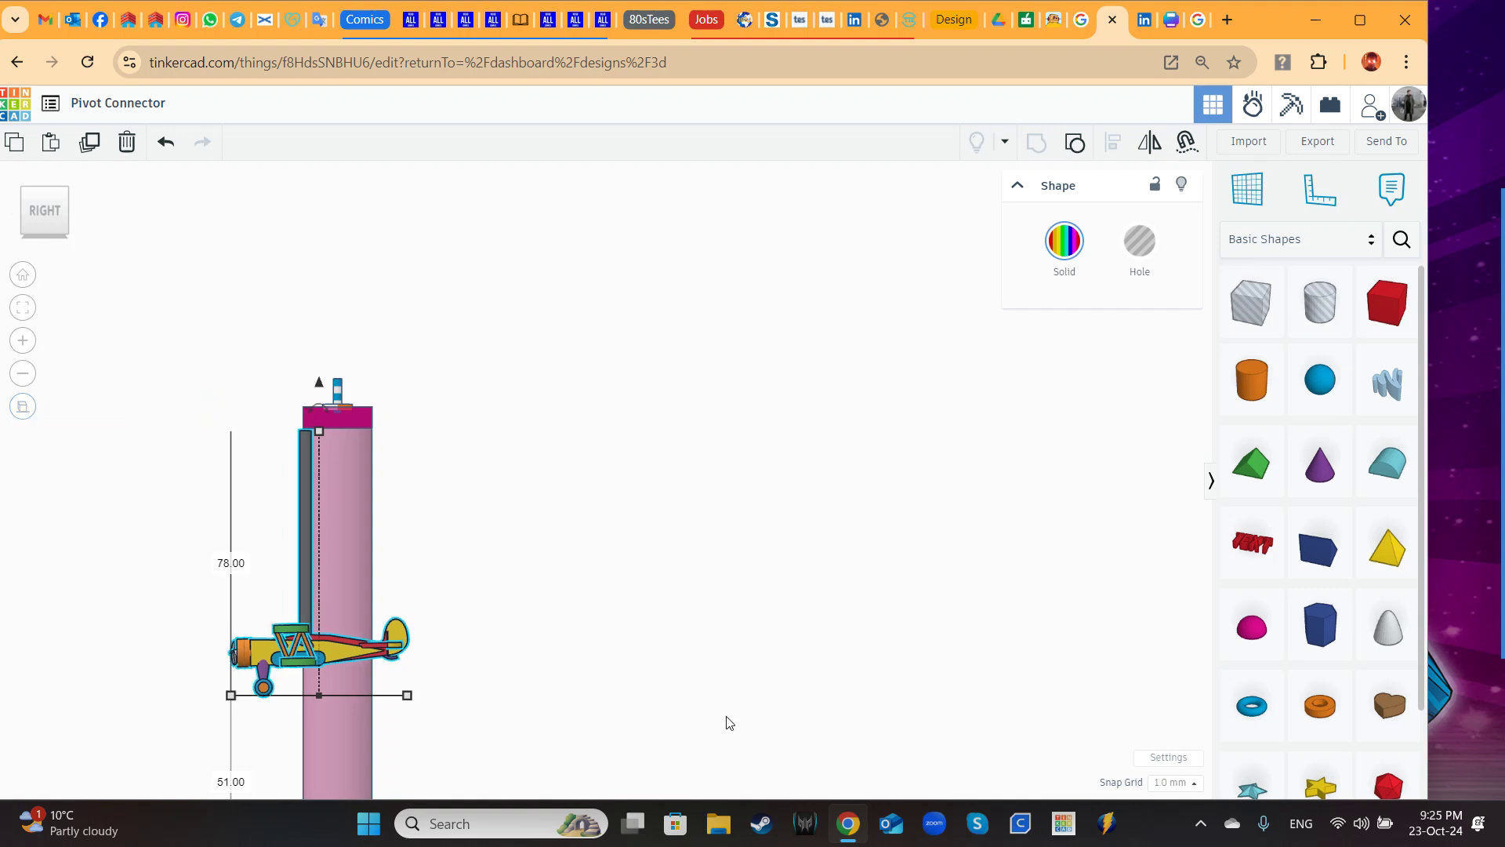
key("Right")
key("Right")
key("Right")
key("Right")
key("Right")
key("Right")
key("Right")
key("Right")
key("Right")
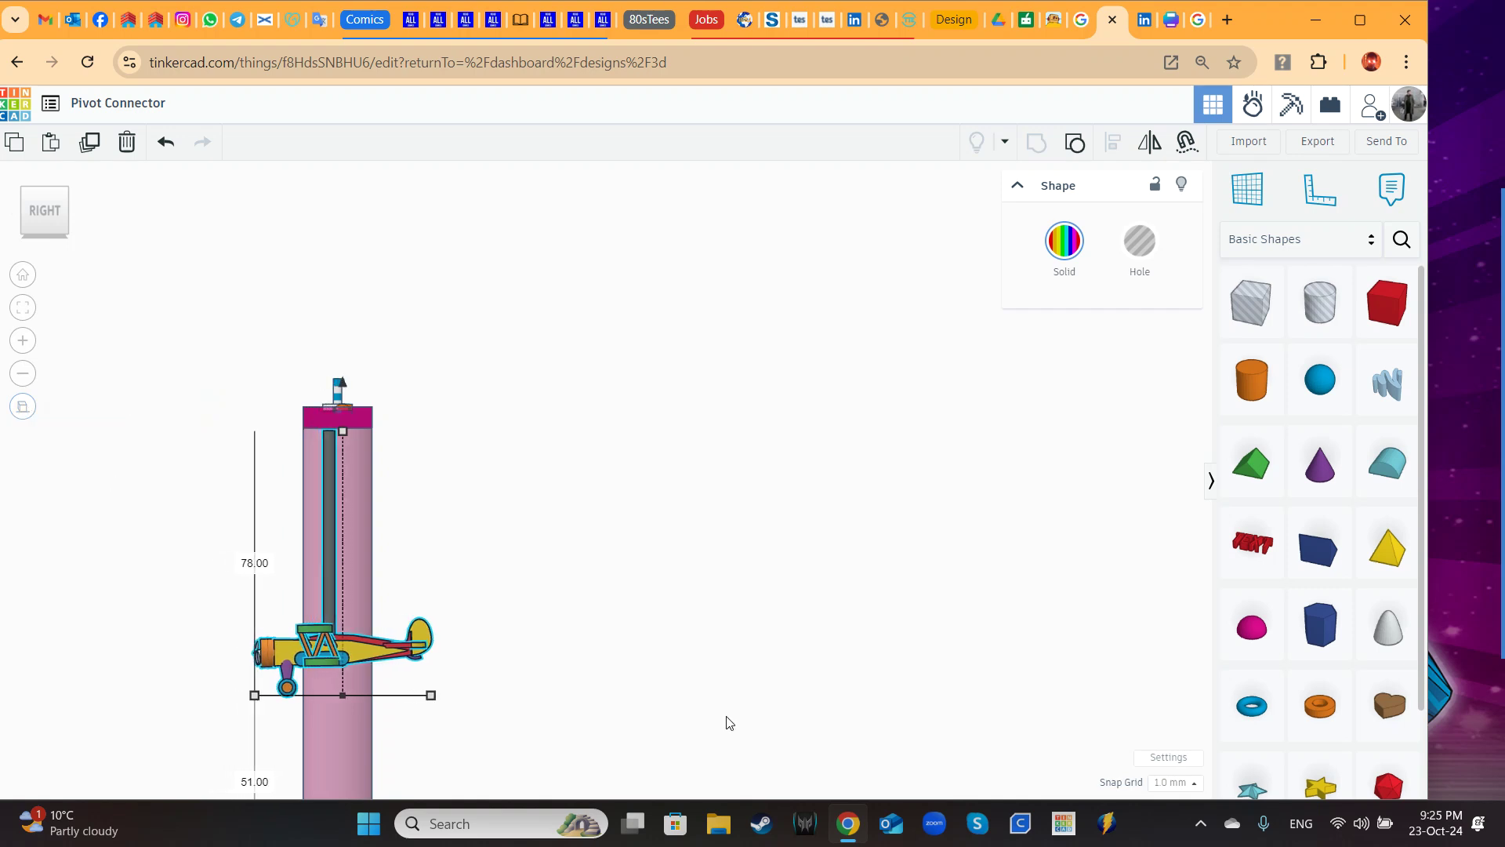
key("Right")
key("Left")
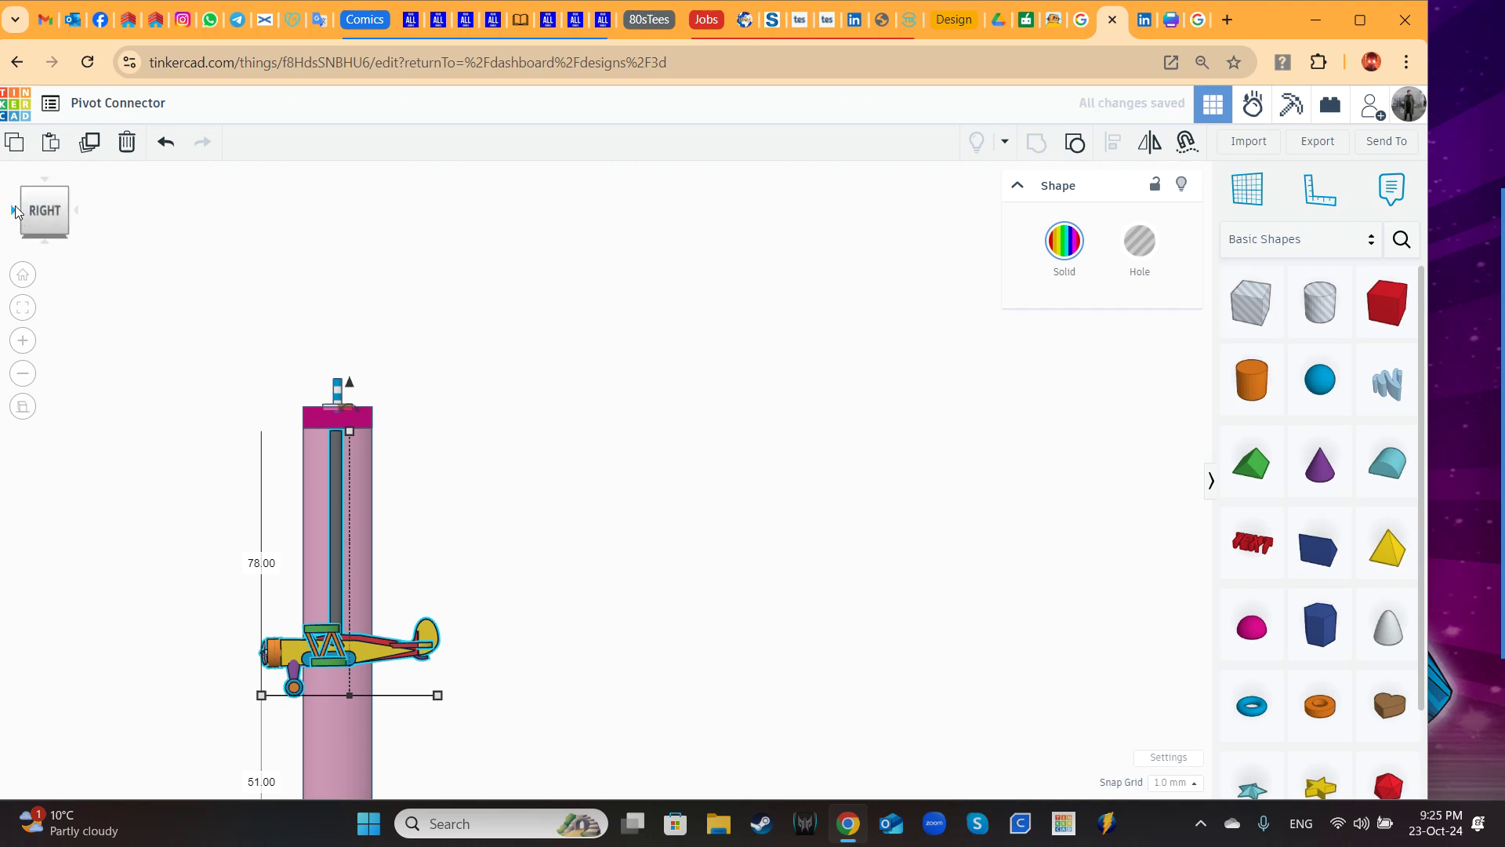
Step: In a flat front view, shift the biplane group 6 mm inward from the bar's end toward the cylinder
left_click(13, 211)
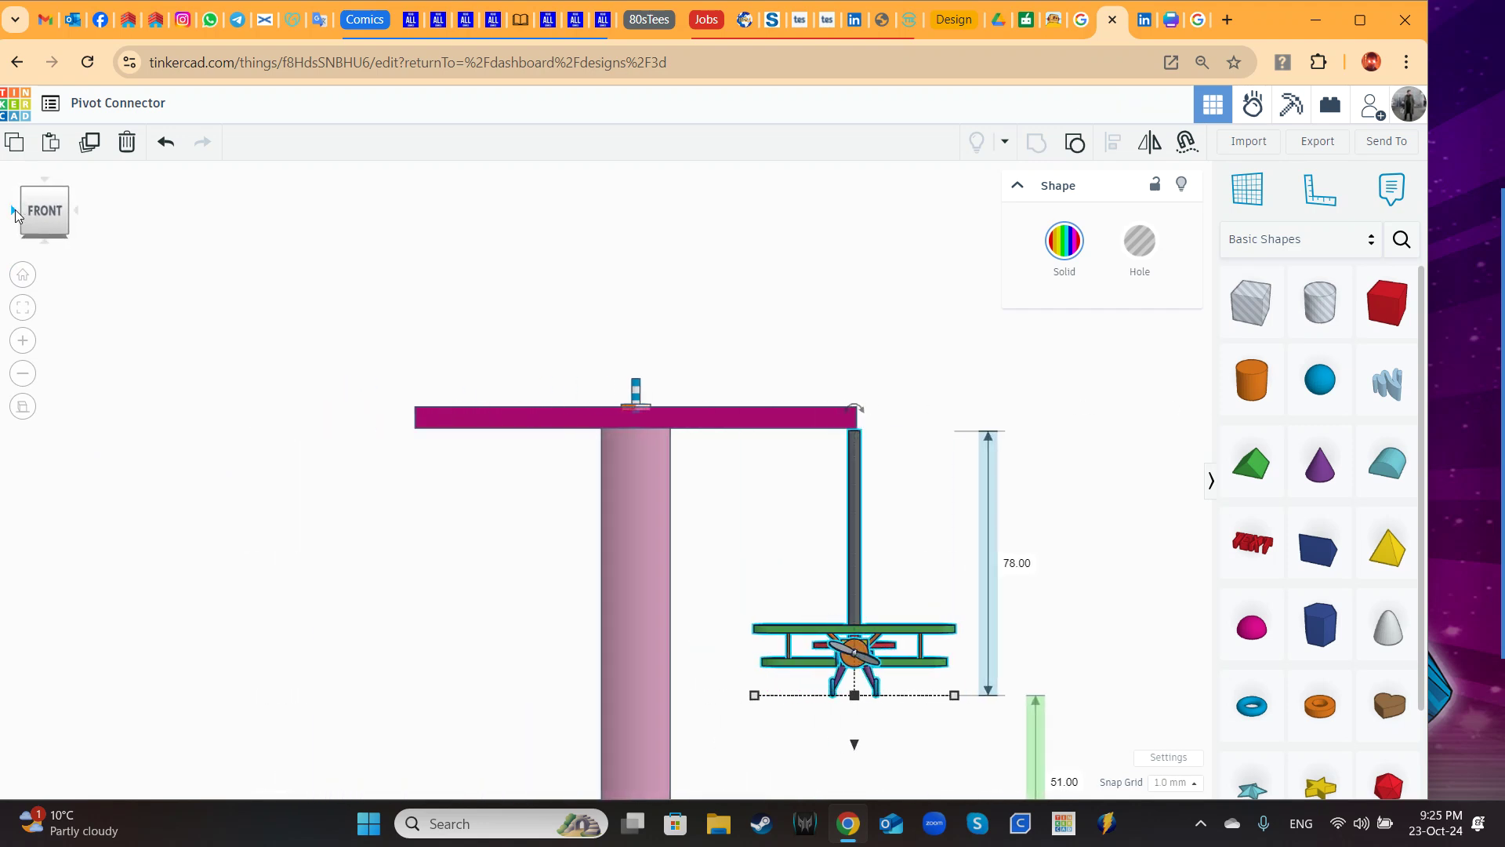
key("Left")
key("Left")
key("Left")
key("Left")
key("Left")
key("Left")
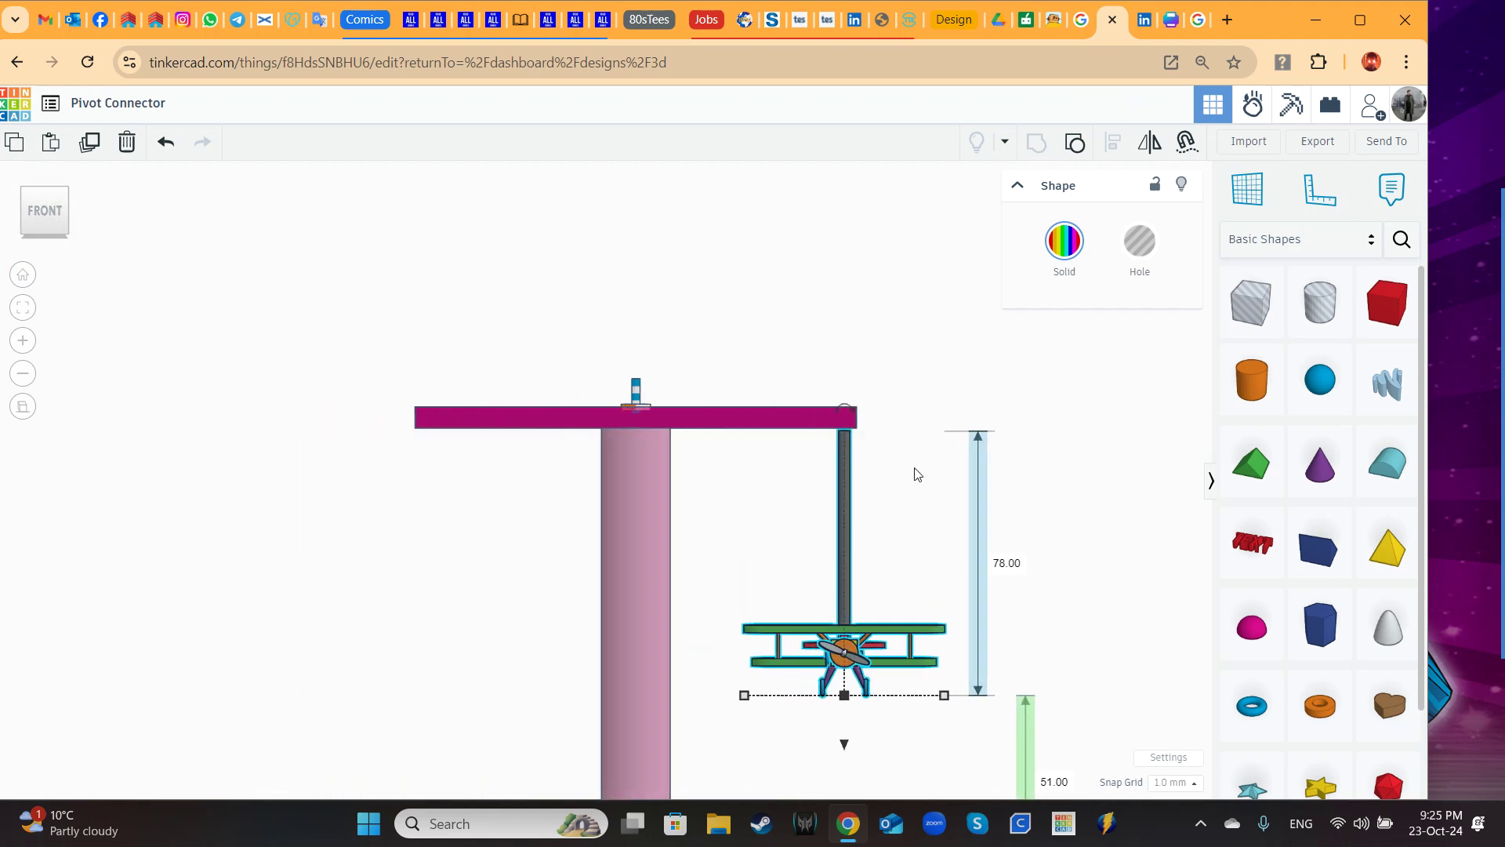
Step: Inspect from the front and from below how the rod's upper end sits against the underside of the bar
left_click(865, 377)
scroll(894, 476, "up", 3)
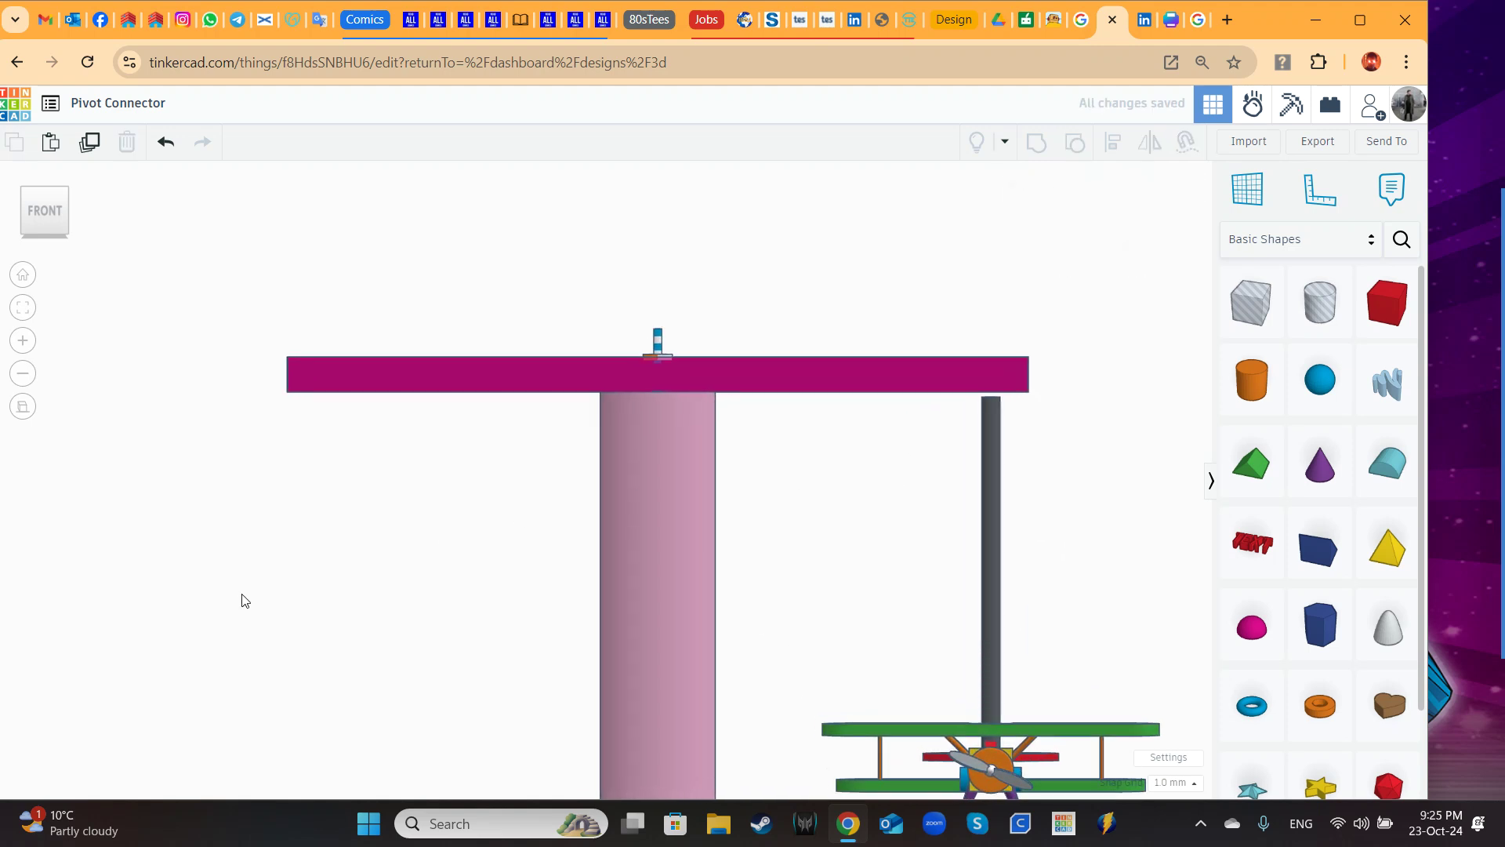
left_click(23, 406)
scroll(965, 498, "down", 3)
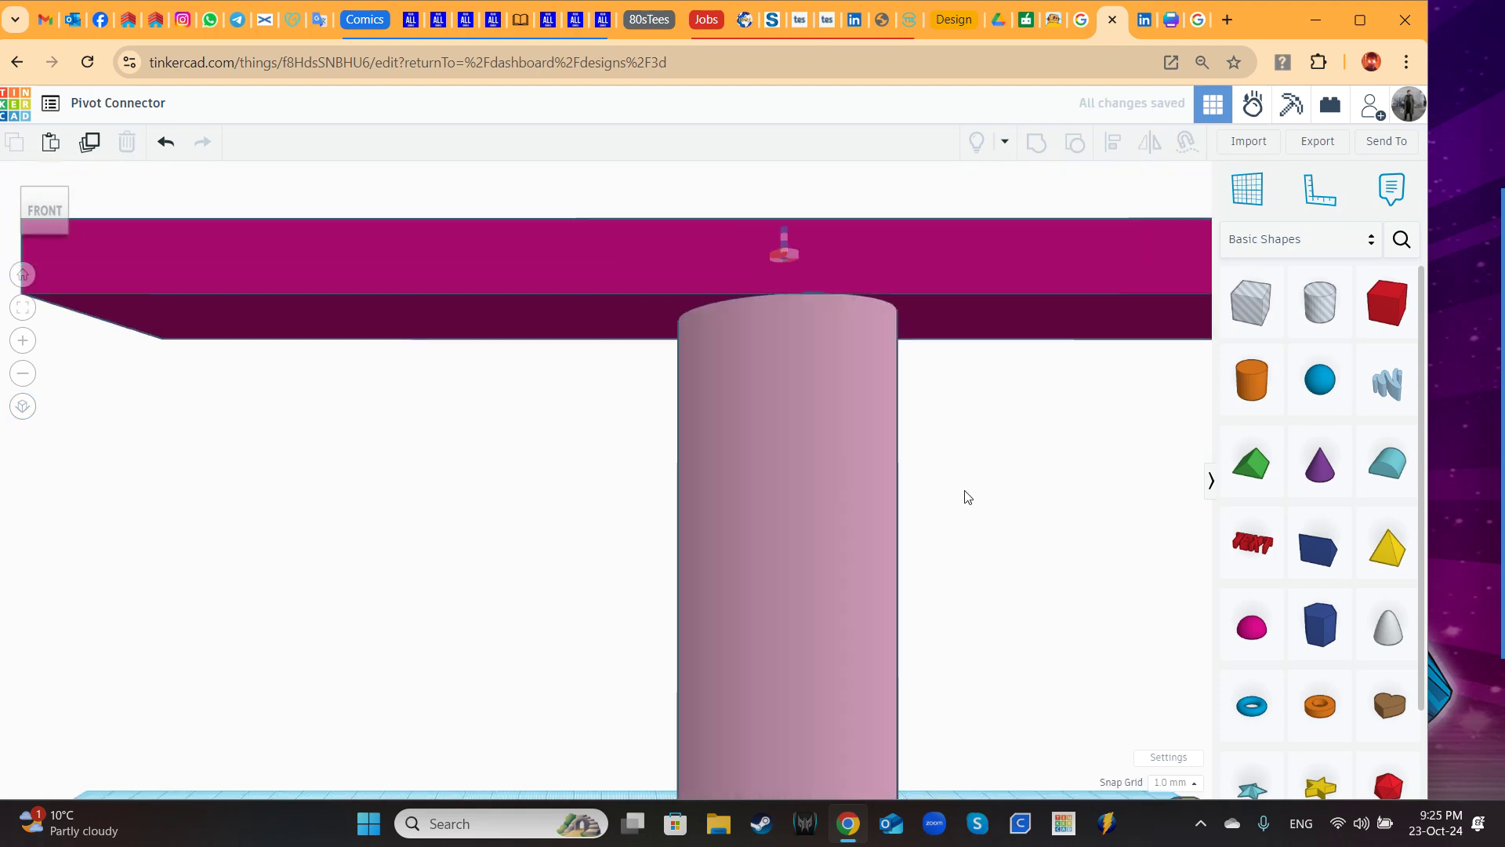
middle_click_drag(1118, 600, 917, 604)
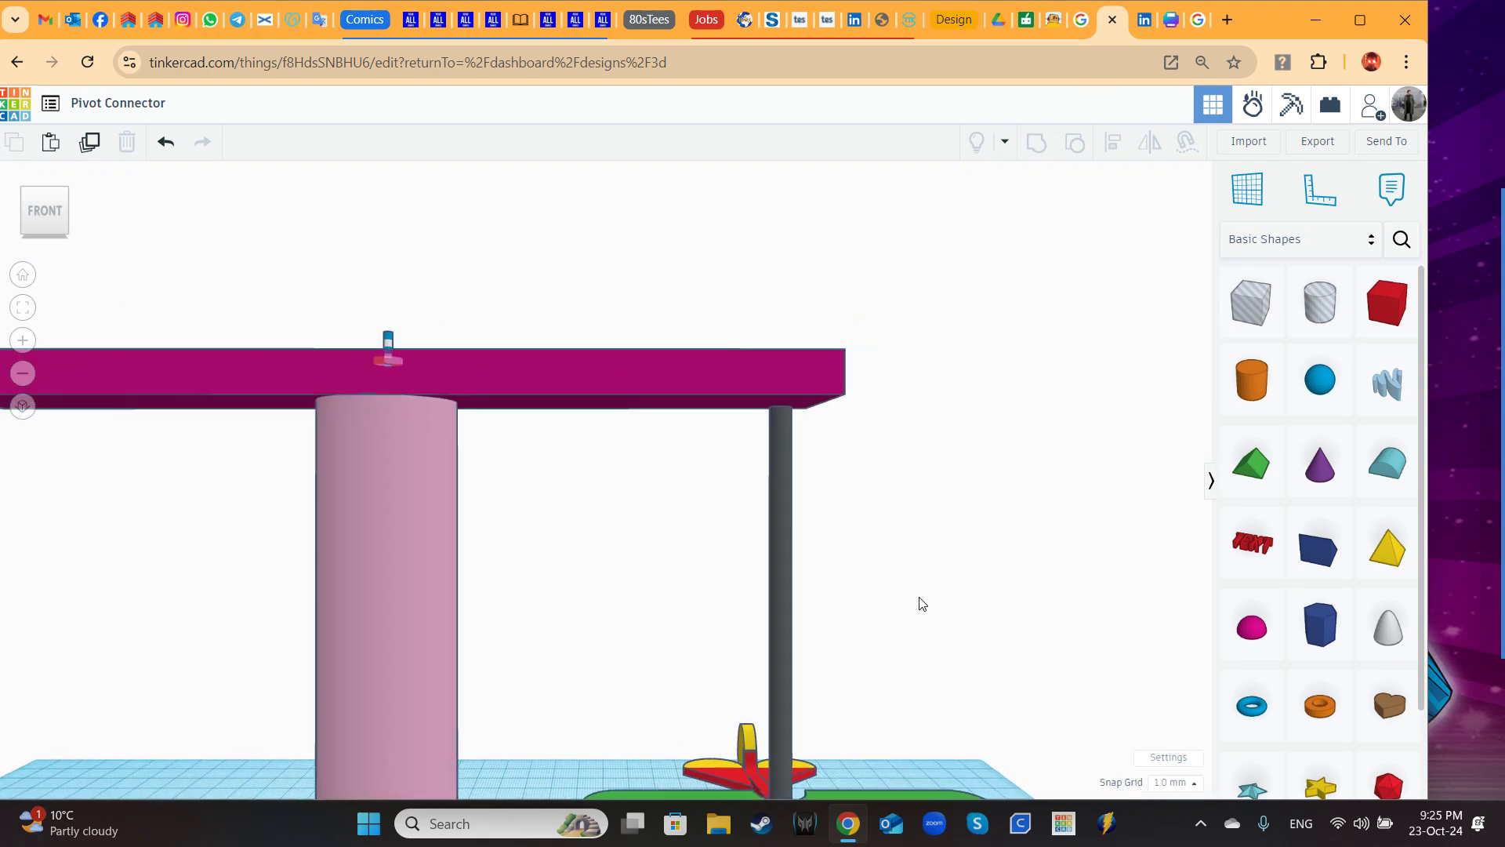
right_click_drag(917, 604, 602, 290)
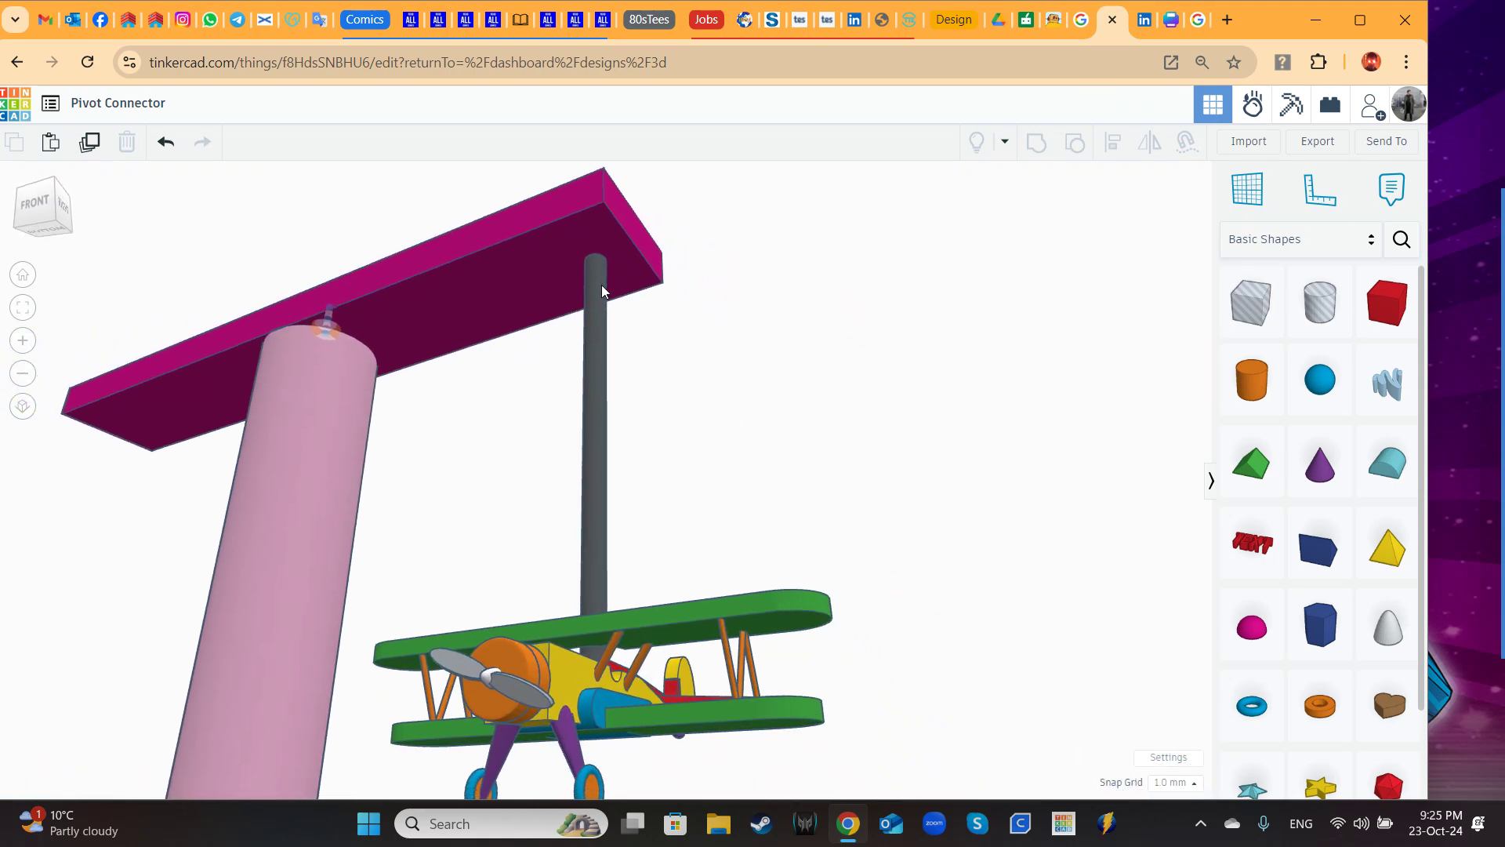
scroll(648, 298, "up", 3)
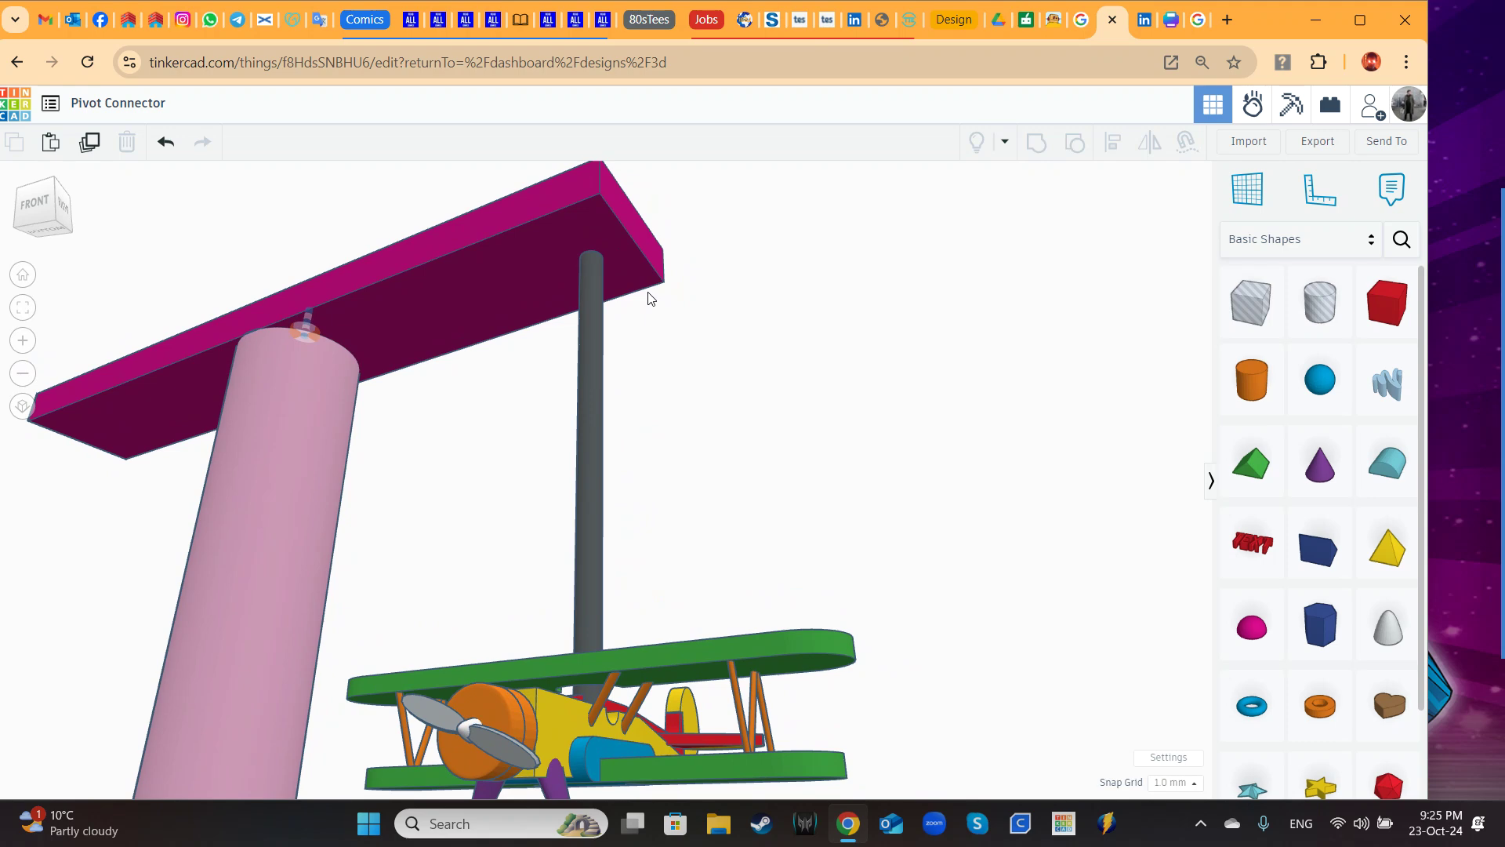
middle_click_drag(674, 312, 685, 358)
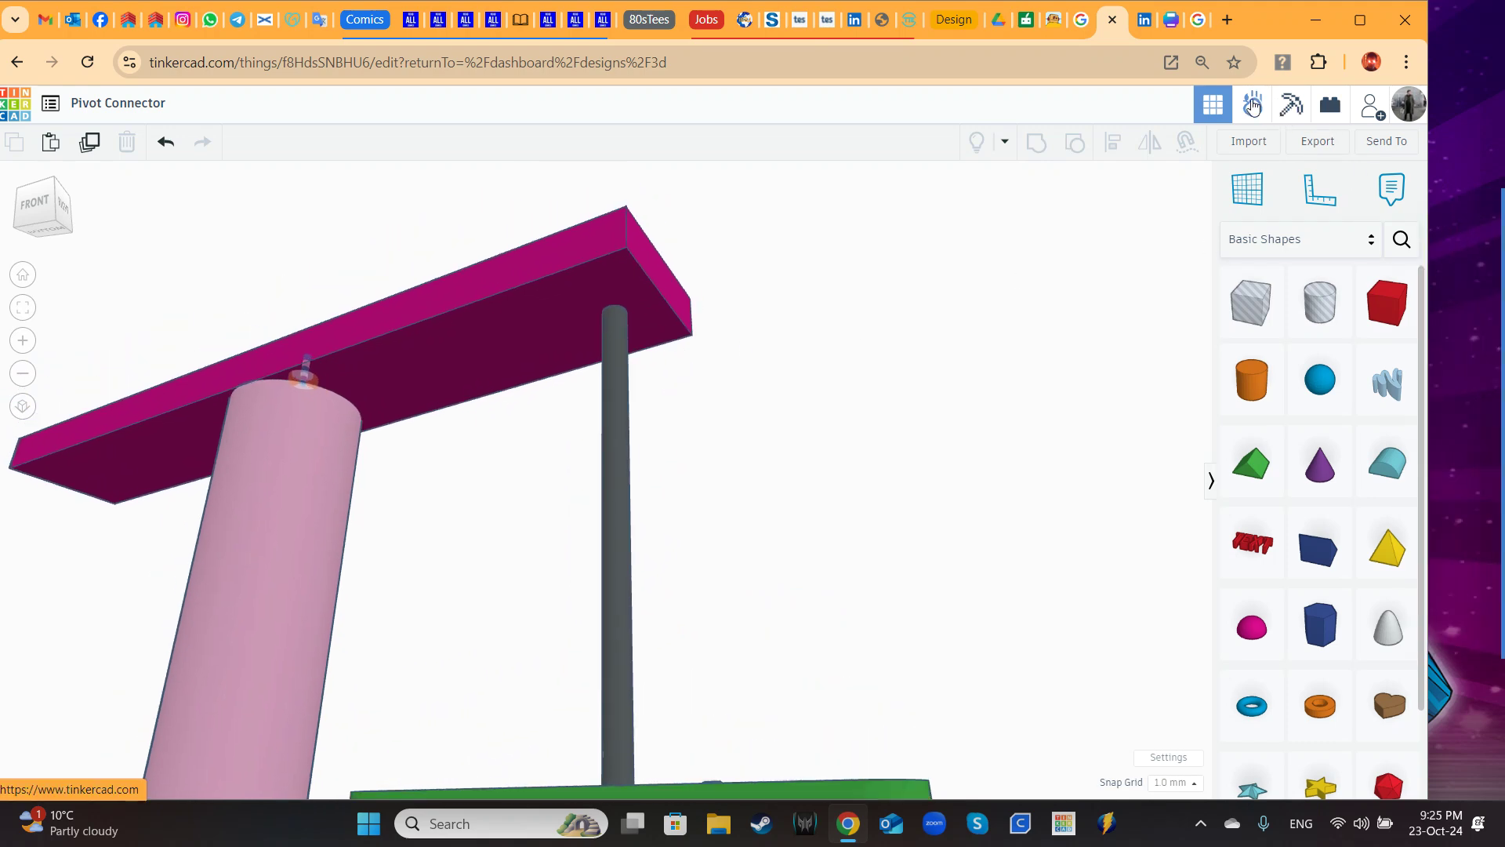
Step: Switch to Sim Lab and place a pivot connector on top of the rod where it meets the bar's underside
left_click(1372, 242)
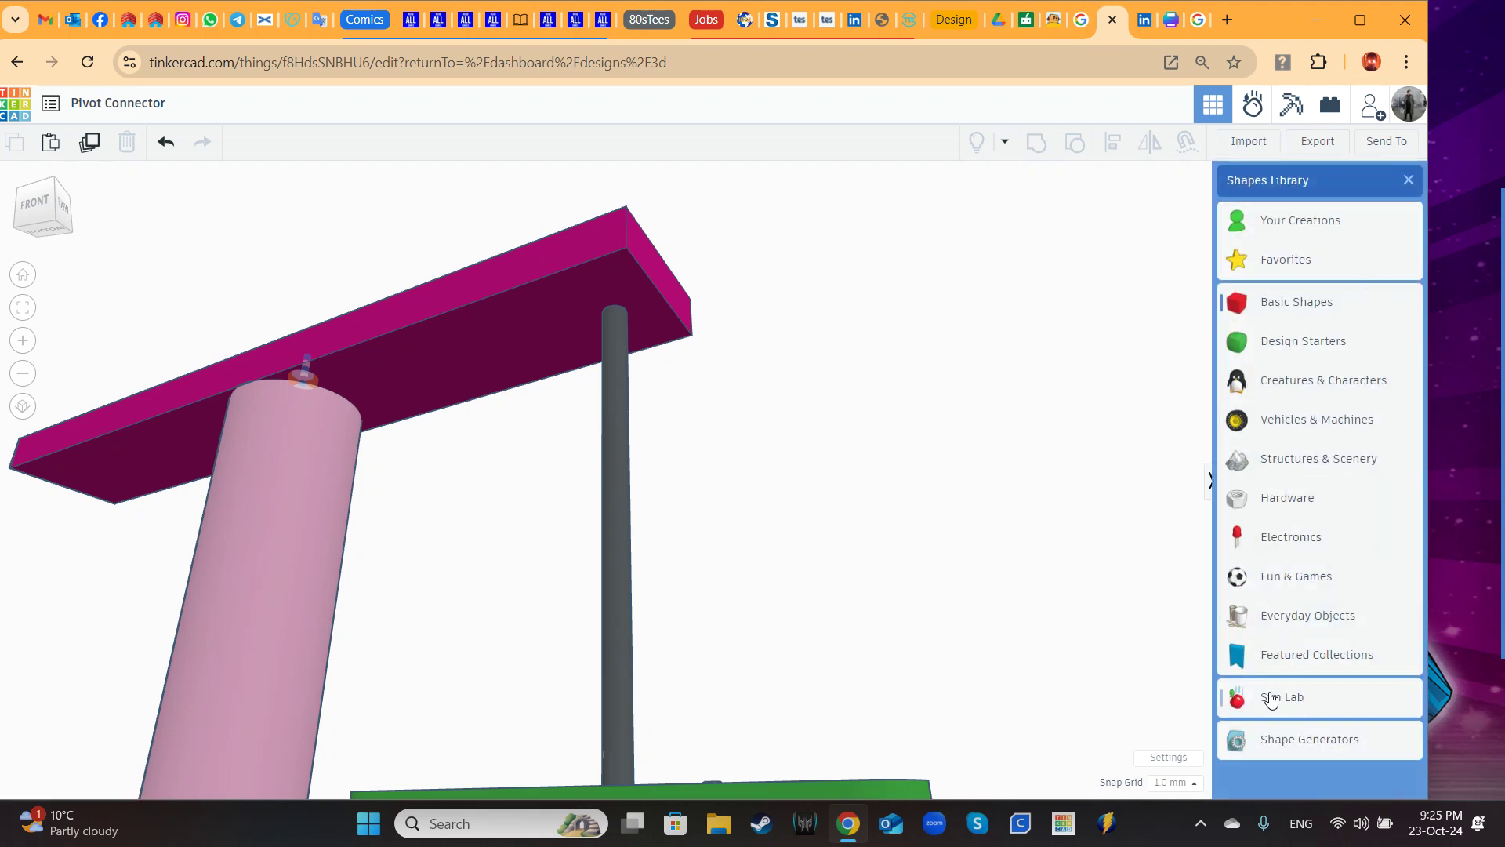
left_click(1253, 104)
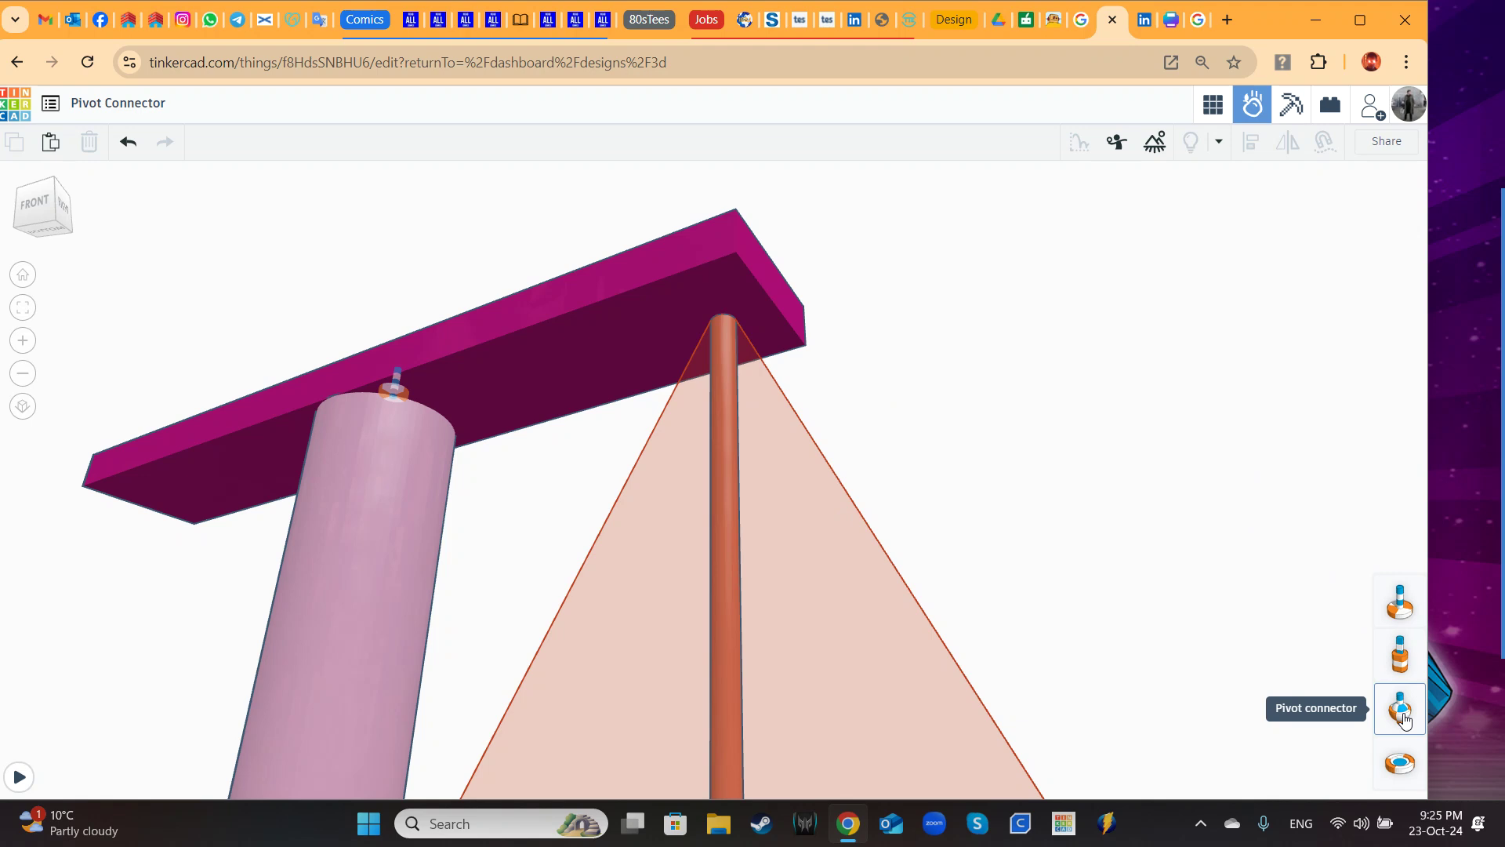
left_click(1403, 713)
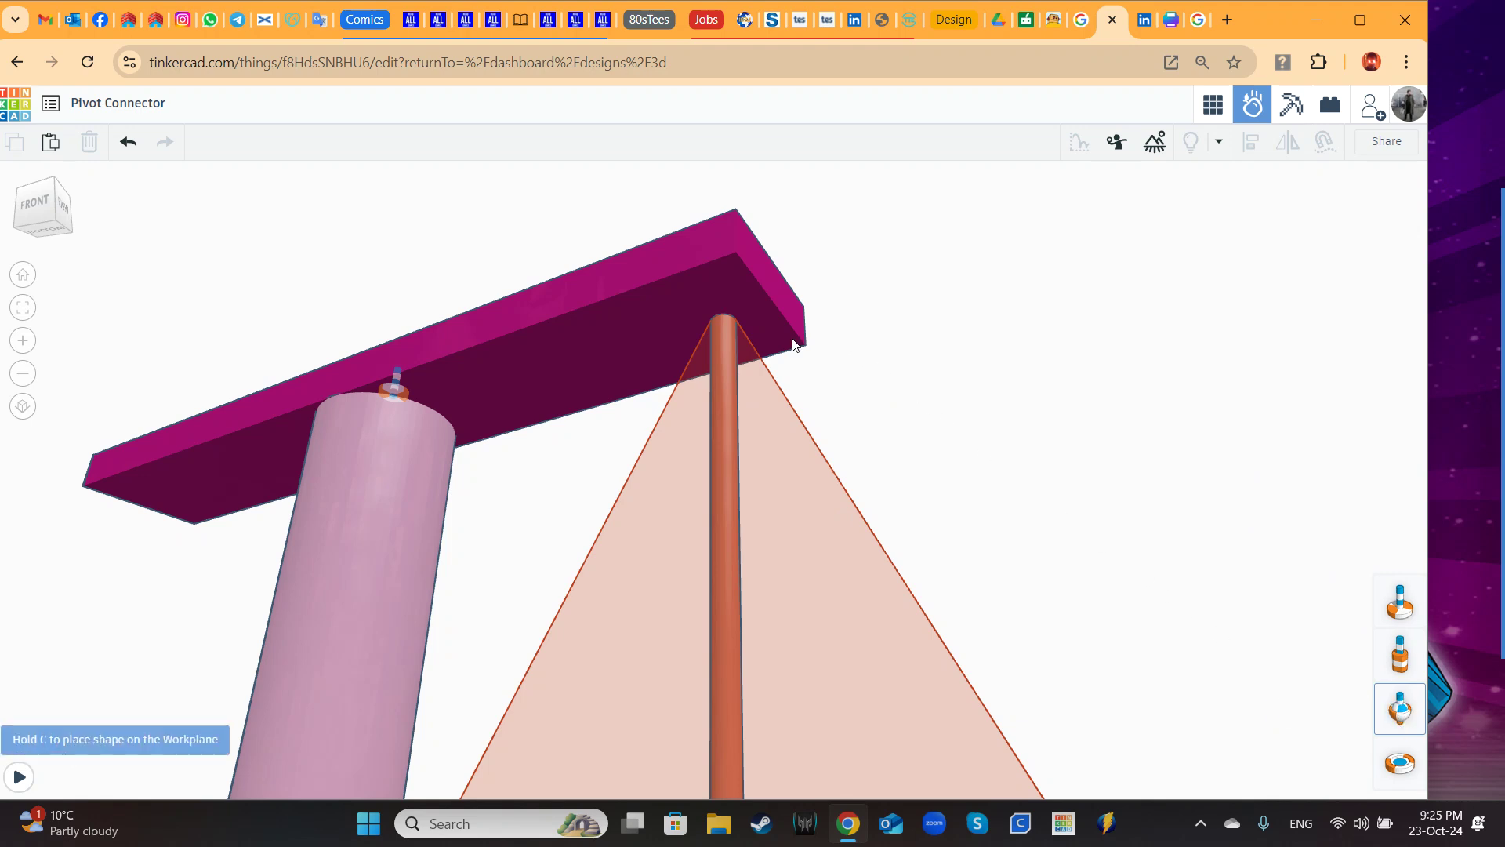
left_click(724, 312)
right_click_drag(916, 362, 811, 406)
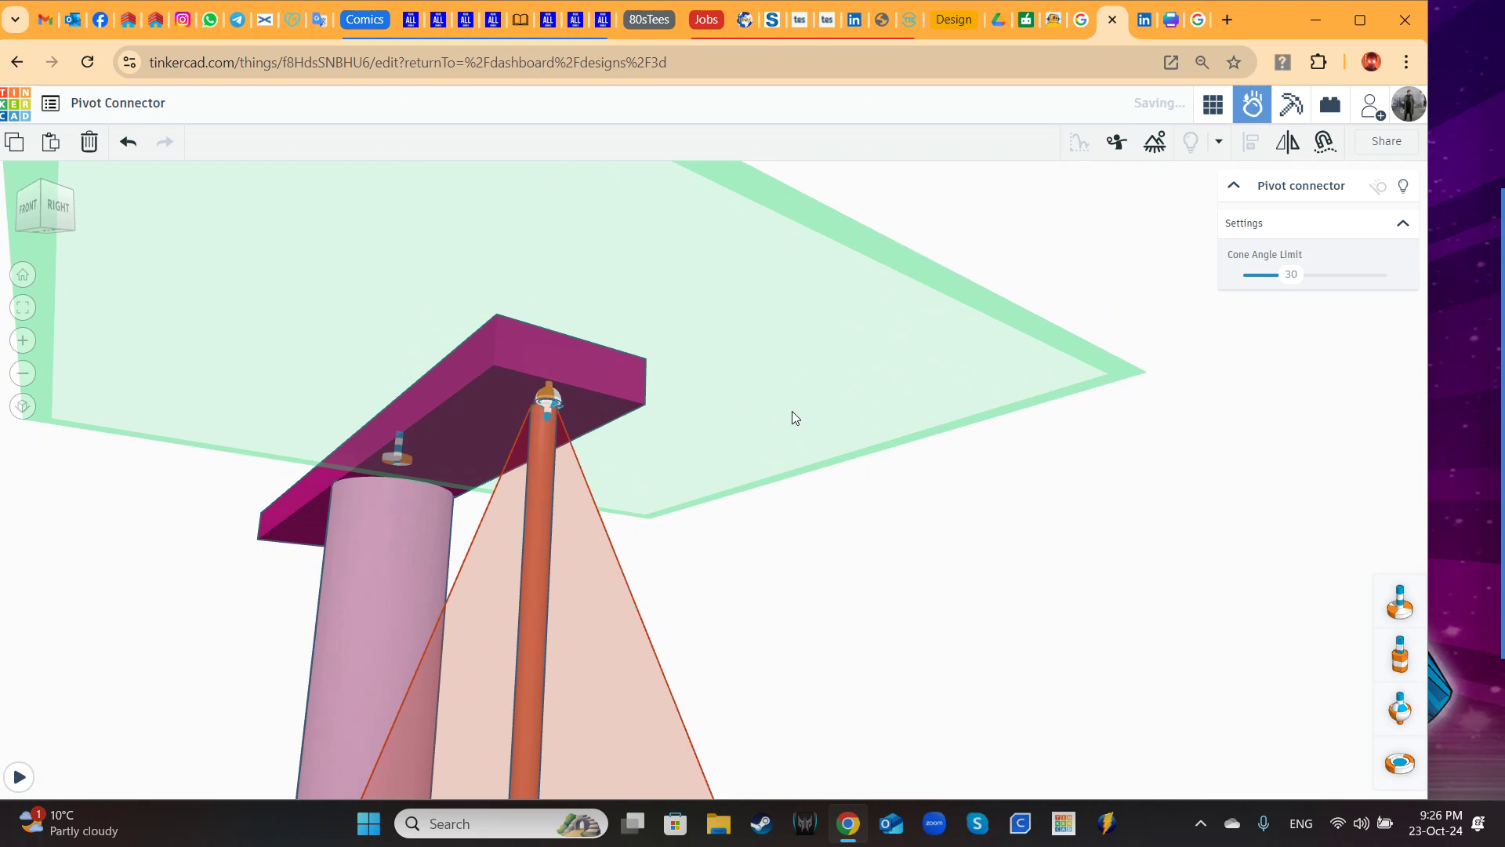
right_click_drag(707, 454, 906, 472)
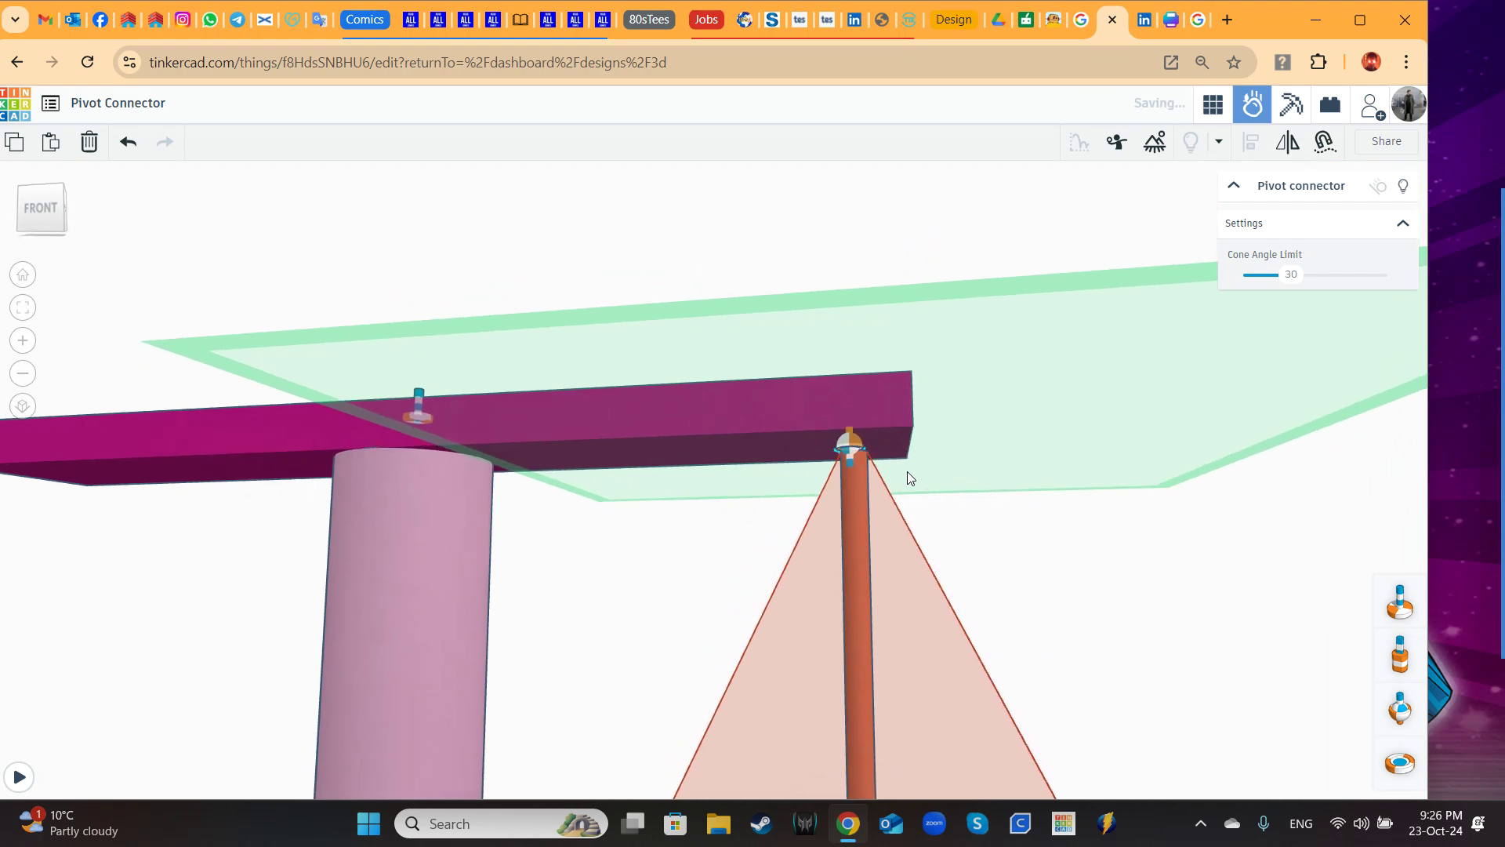
scroll(1053, 562, "up", 4)
left_click(1053, 562)
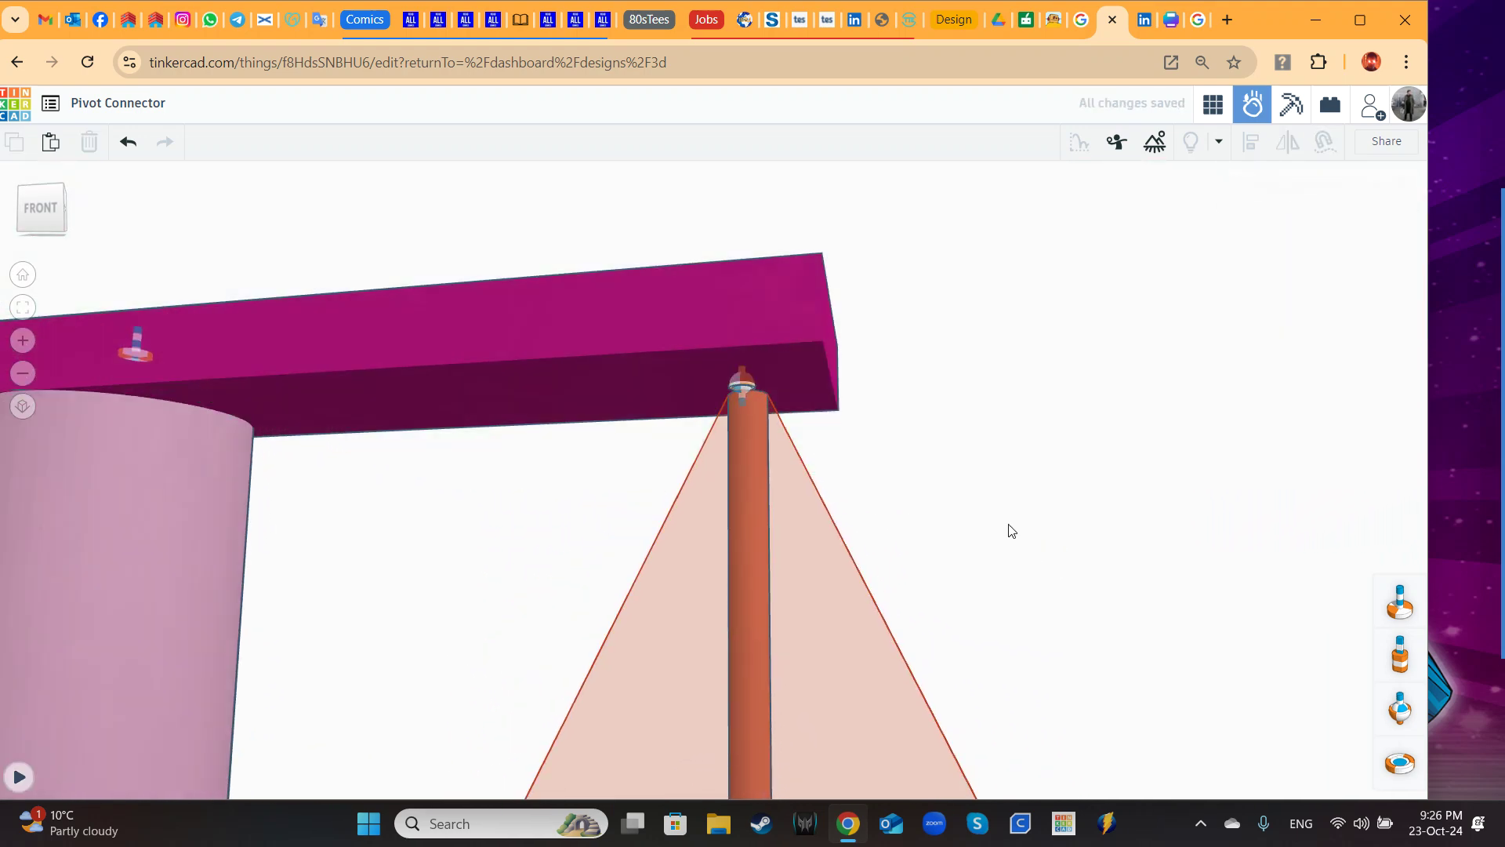
Step: Run the simulation to test the pivot-connected biplane, and reset it
right_click_drag(1008, 527, 991, 611)
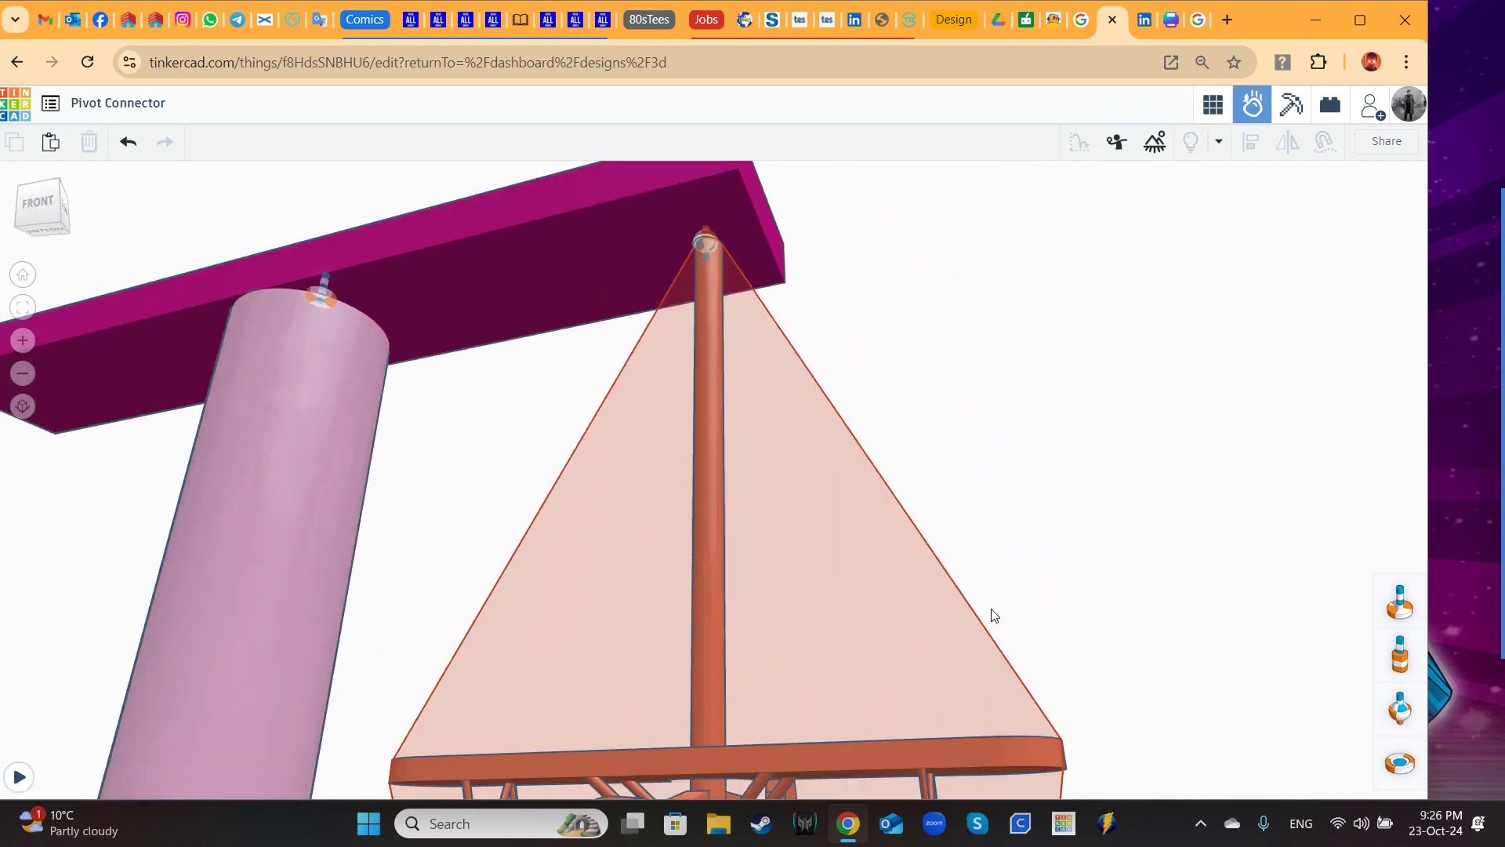
left_click(19, 776)
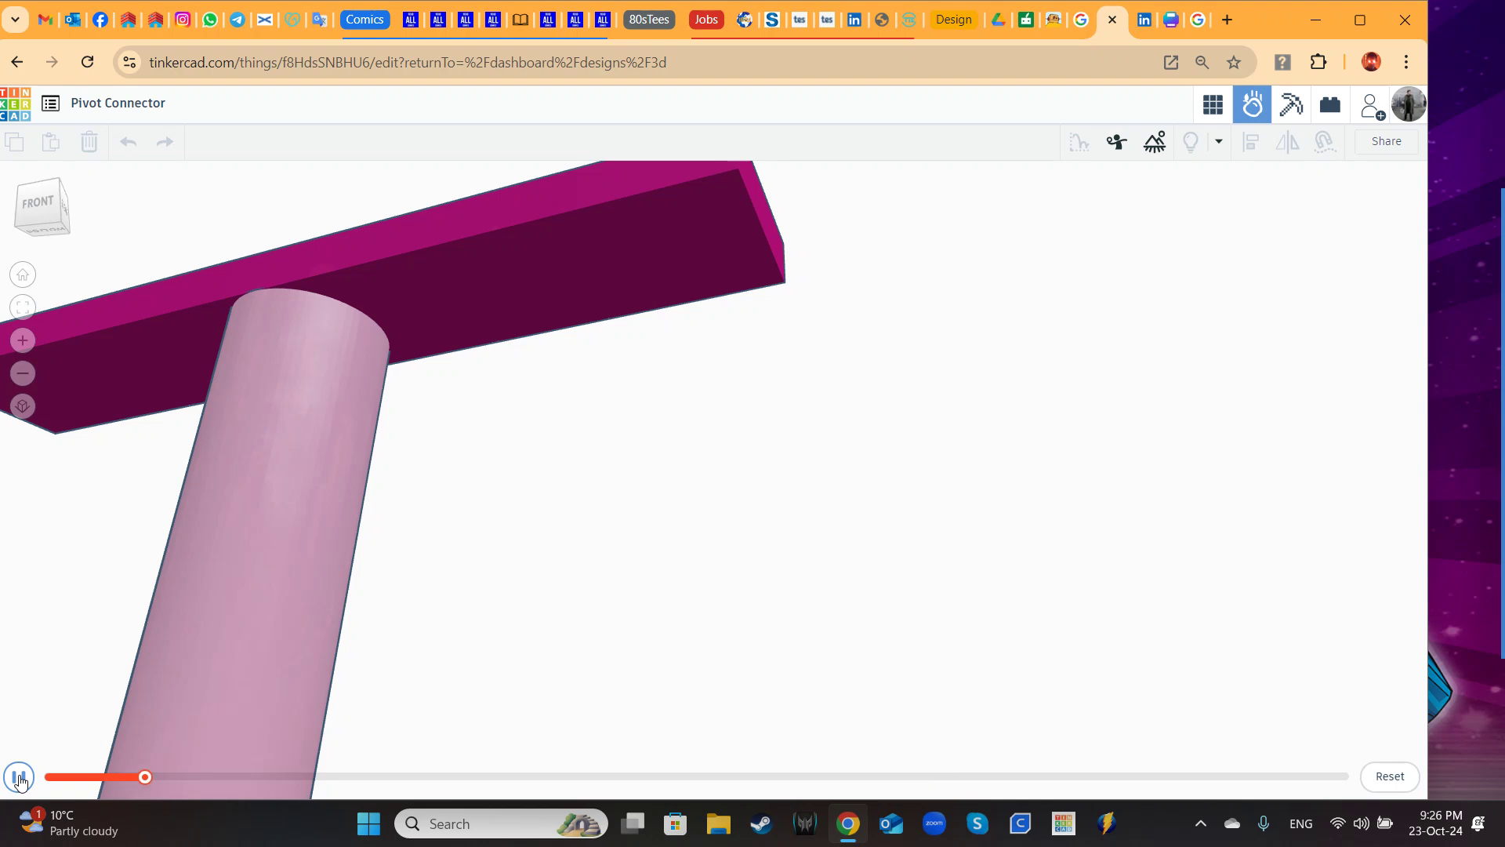
left_click(1388, 776)
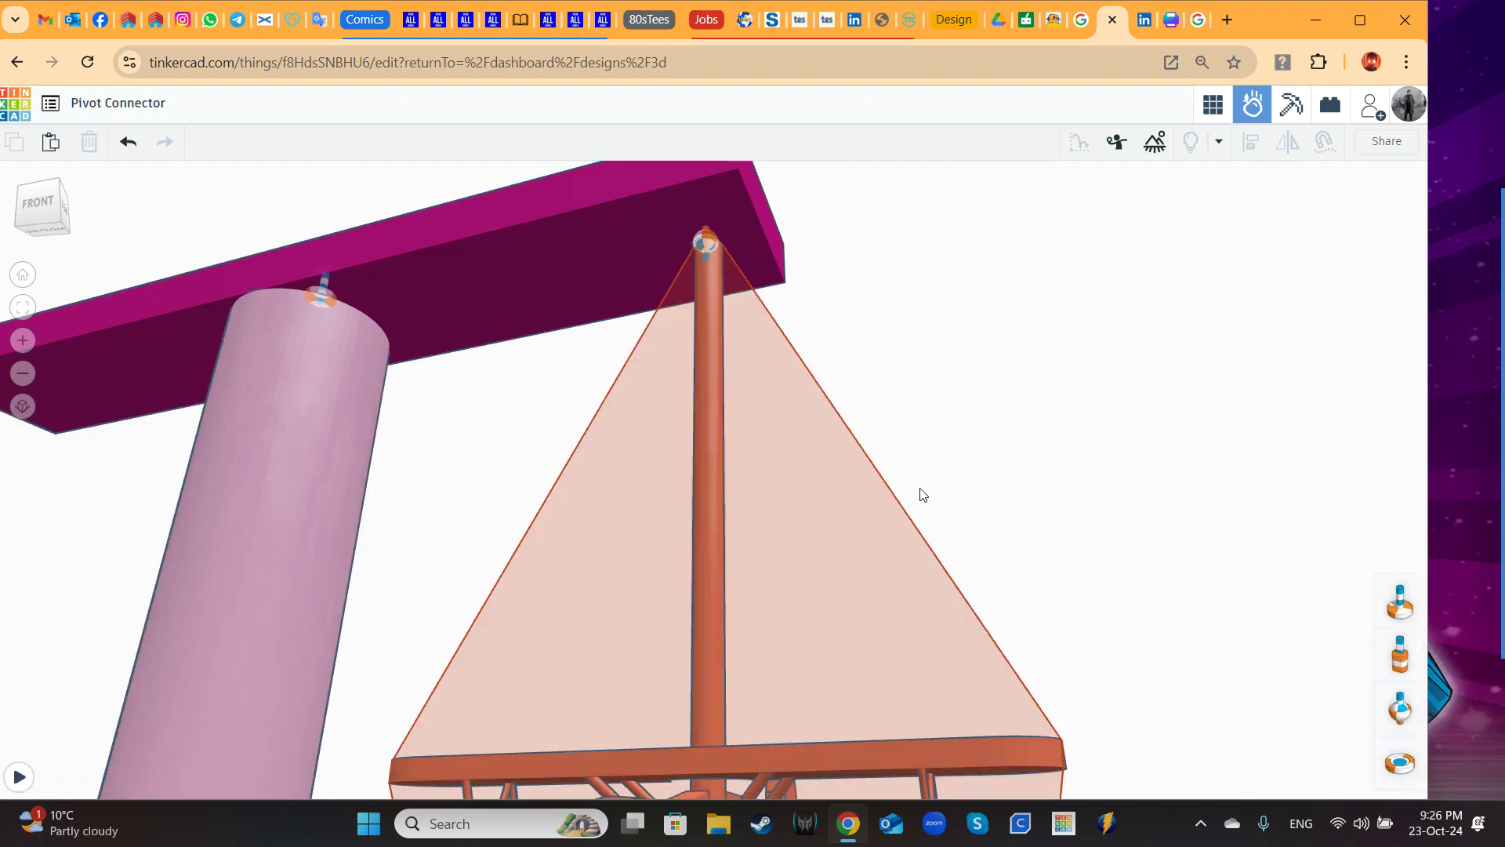
Step: Examine the pivot connector, the rod and the outline around the hanging biplane from several angles, including the biplane shape's properties
mouse_move(917, 494)
right_mouse_down()
mouse_move(924, 449)
mouse_move(915, 472)
right_mouse_up()
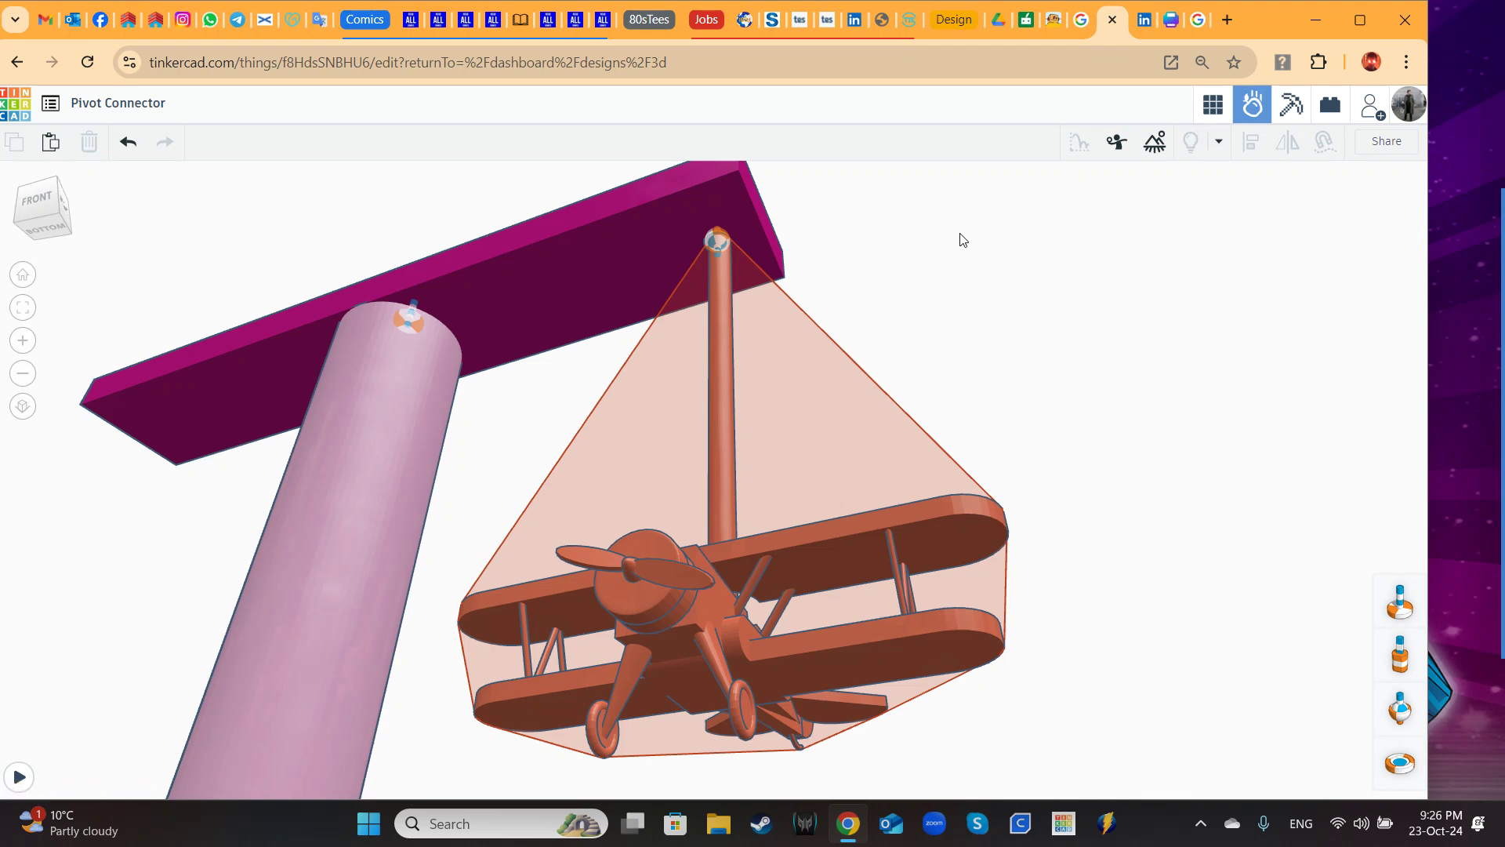
left_click(1213, 104)
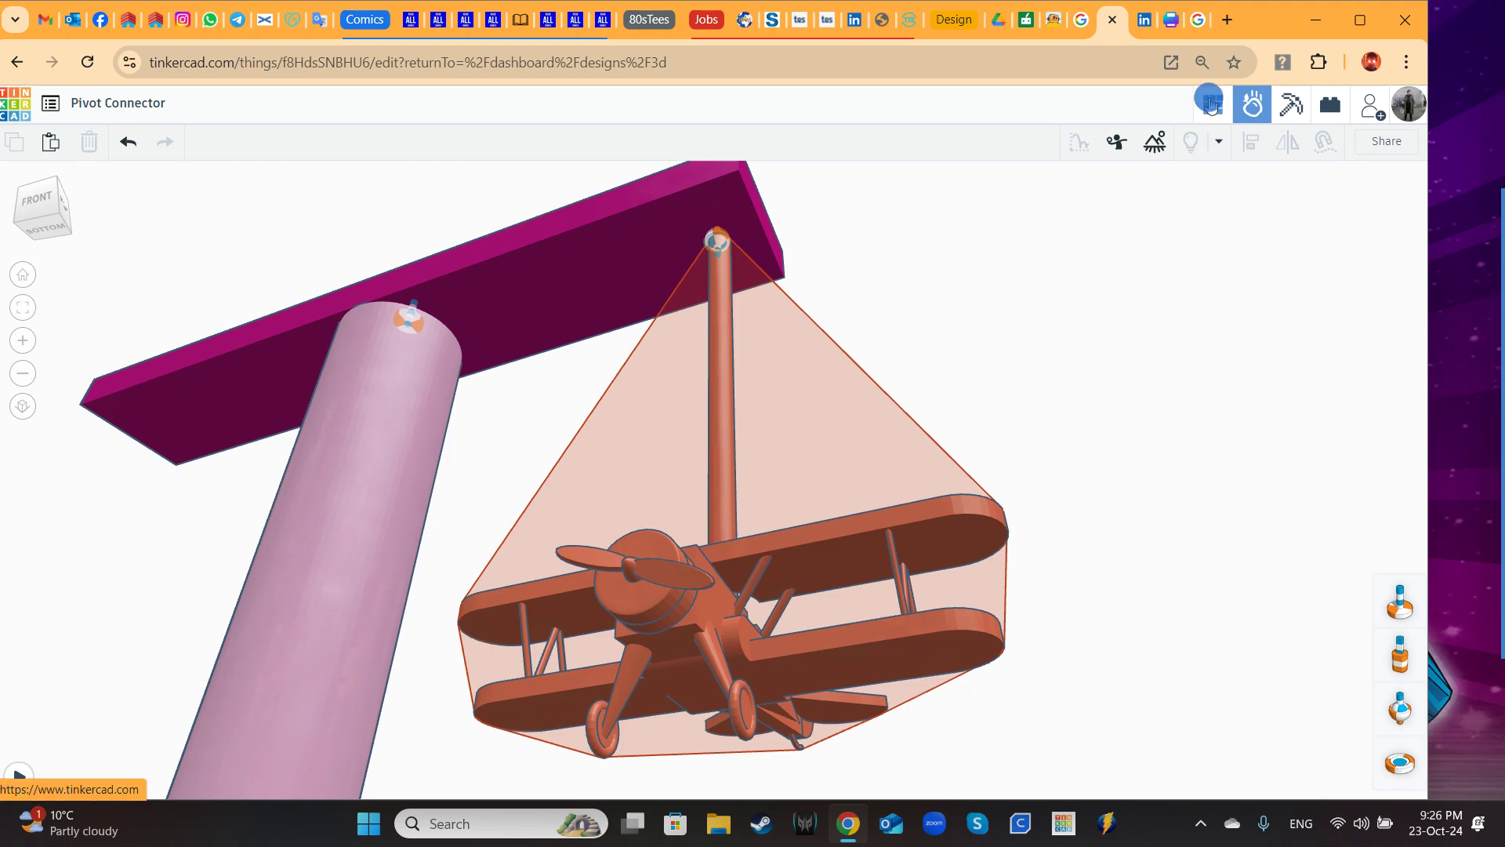
left_click(1256, 113)
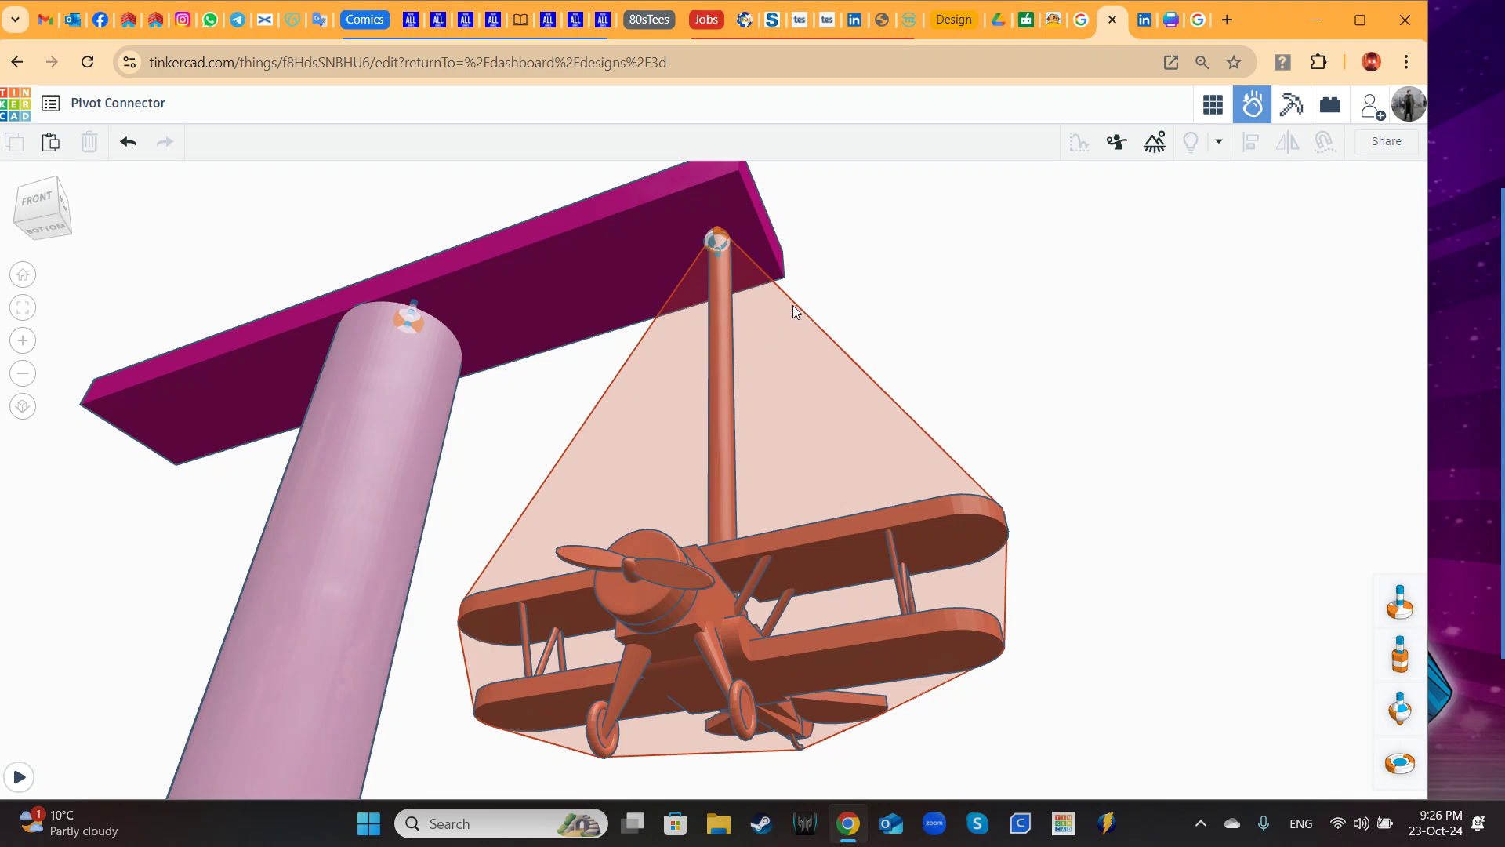
scroll(794, 303, "up", 8)
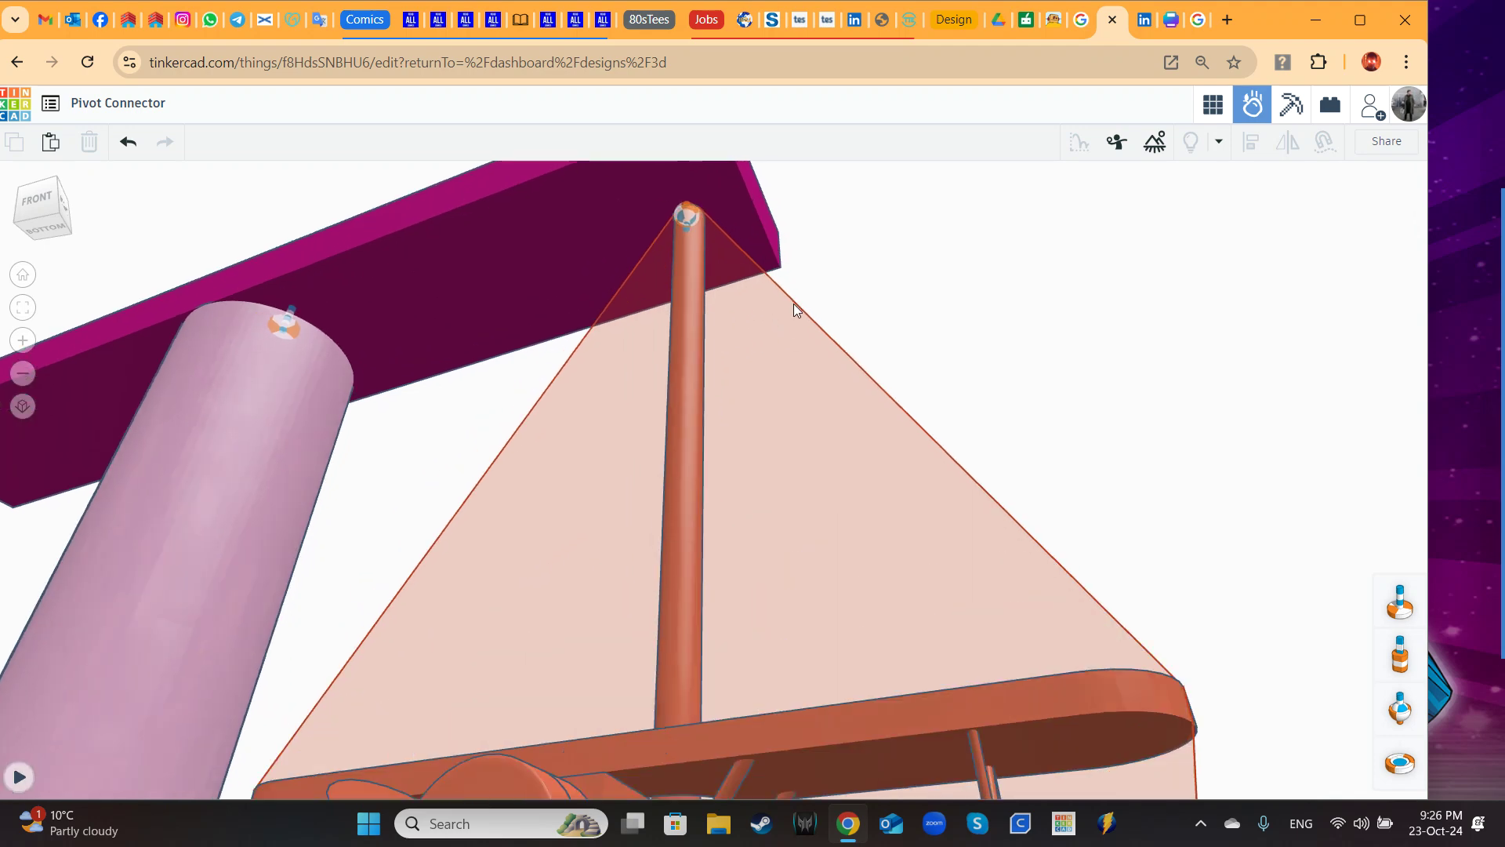
scroll(794, 304, "down", 8)
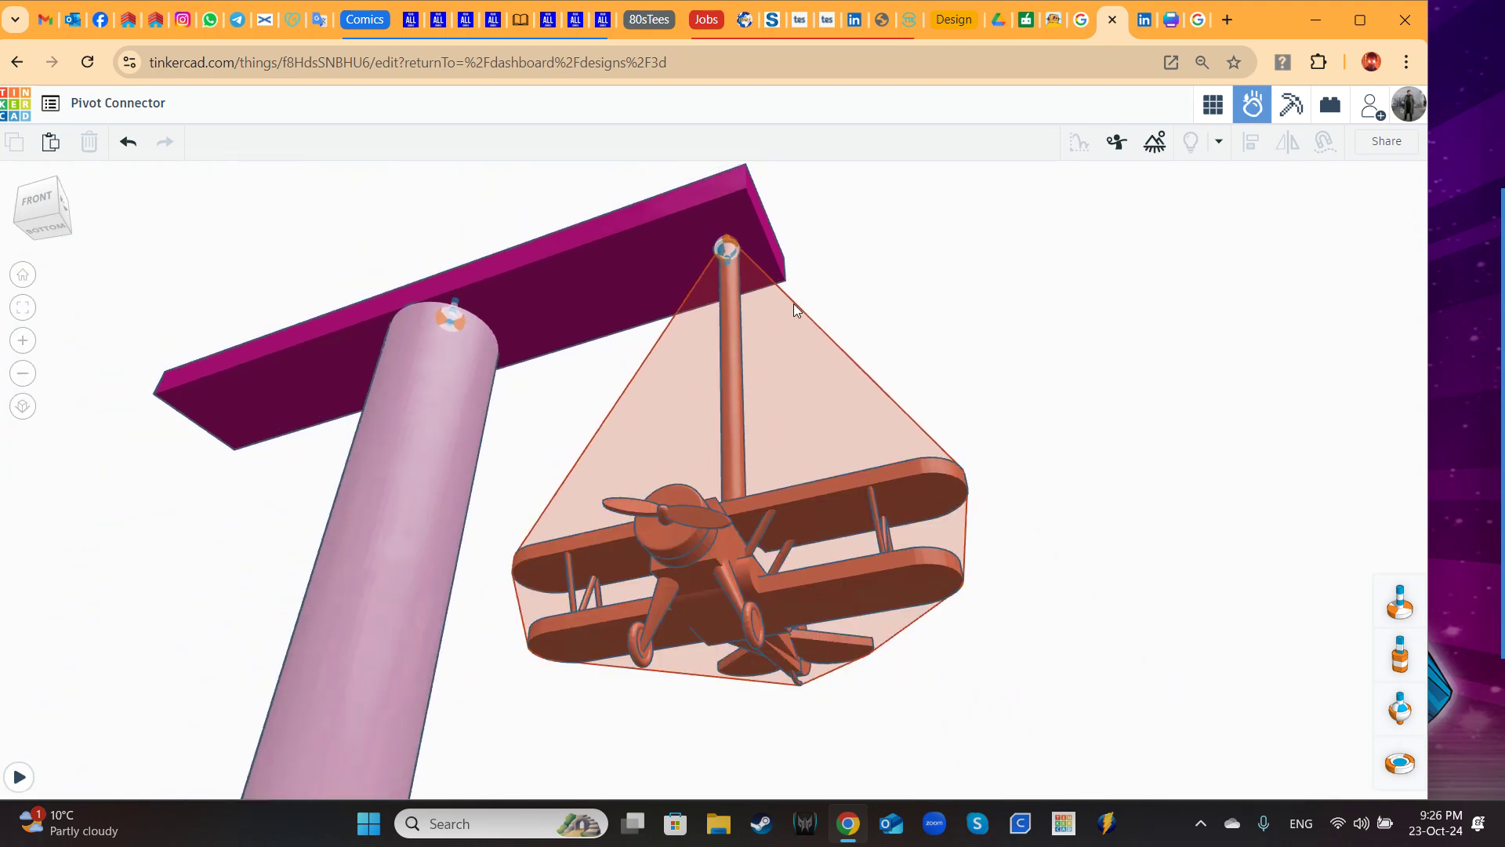
right_click_drag(1075, 369, 998, 481)
scroll(873, 468, "up", 4)
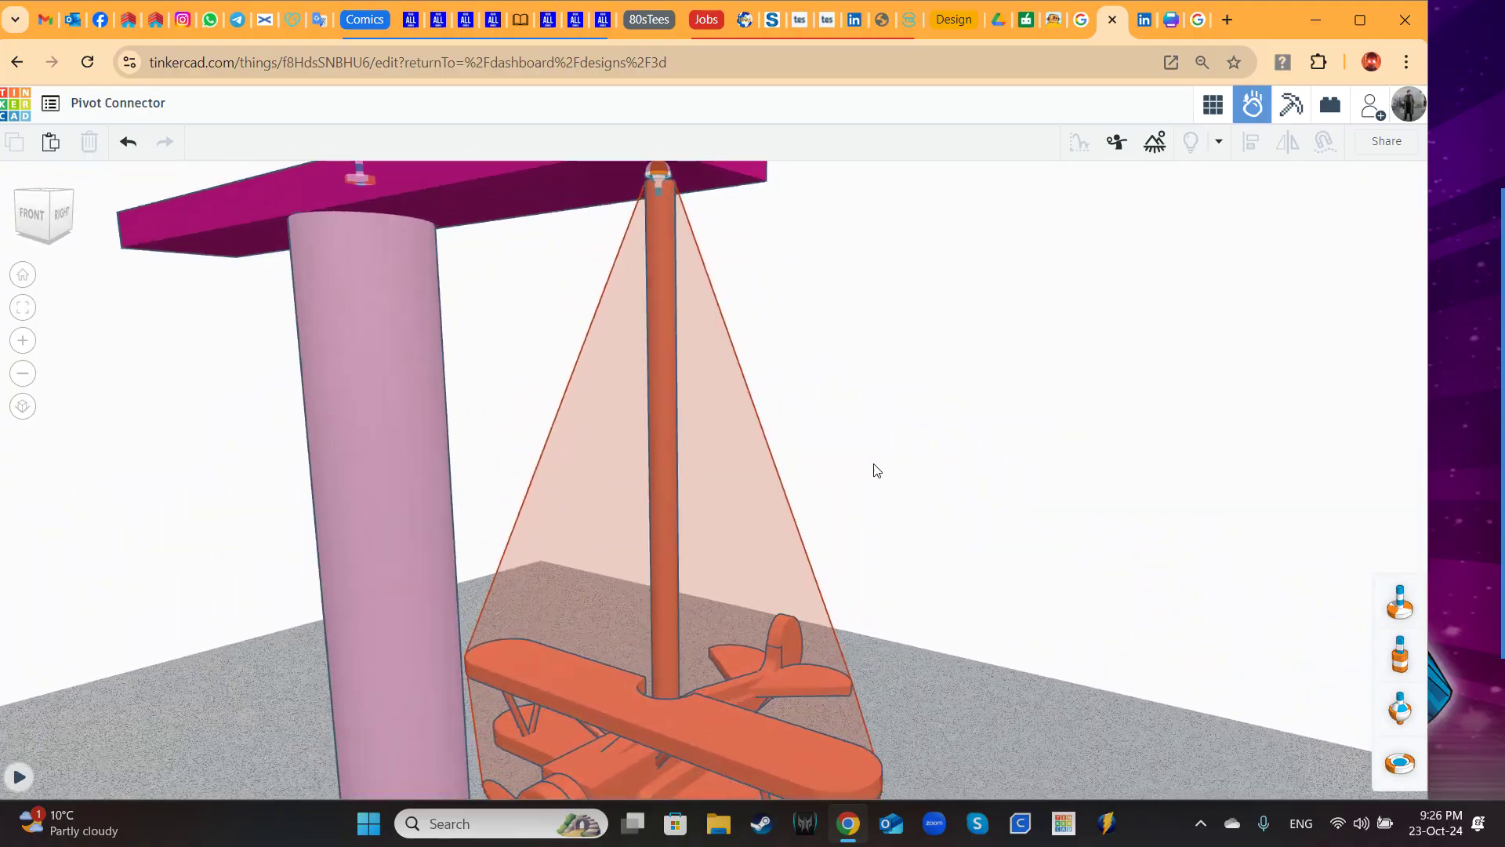
scroll(989, 470, "down", 5)
scroll(1047, 549, "up", 3)
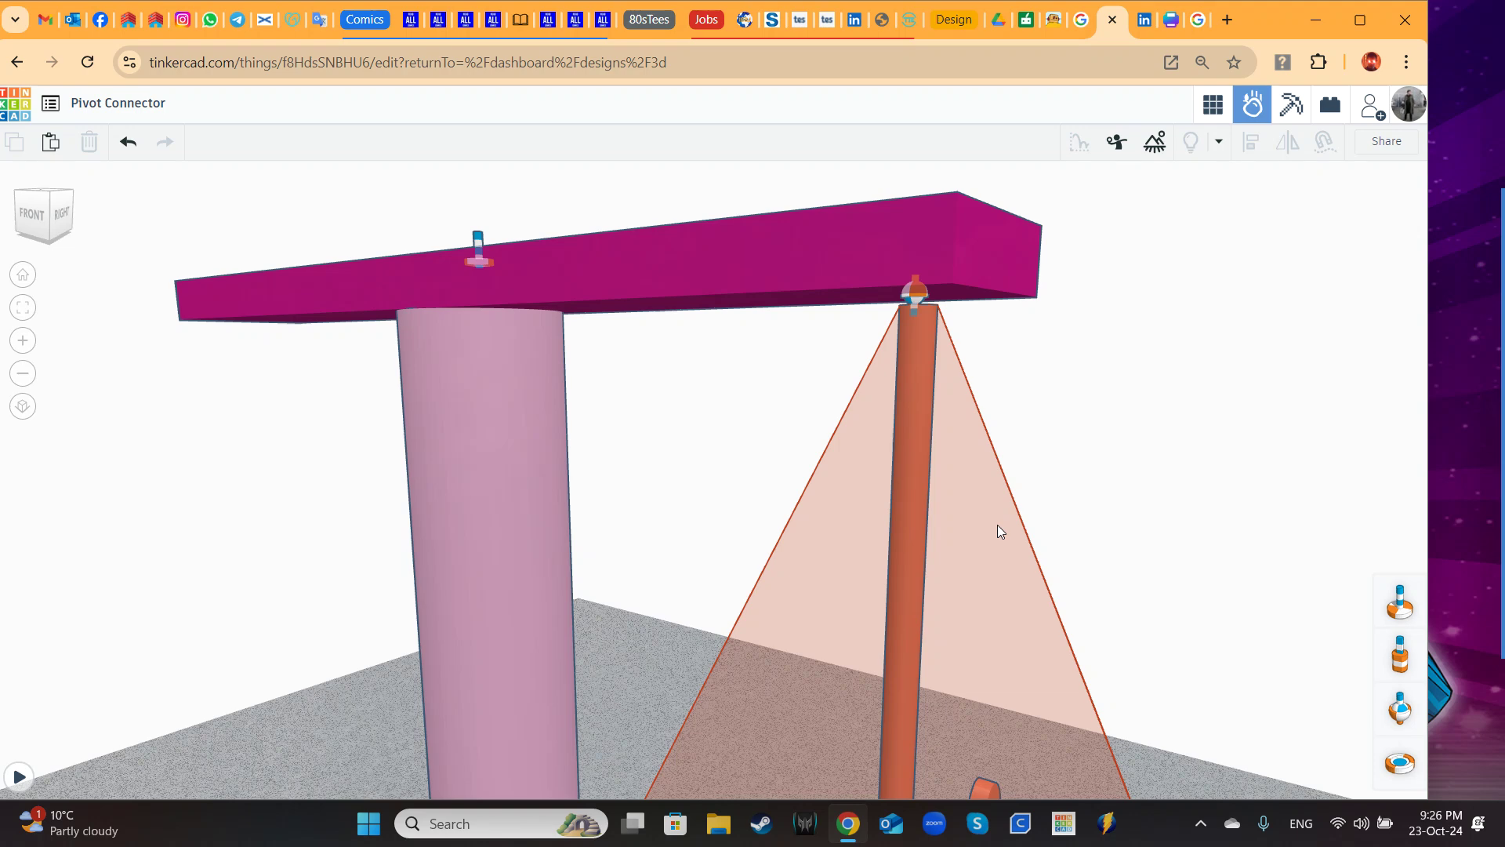
scroll(1082, 455, "up", 3)
scroll(1081, 479, "down", 2)
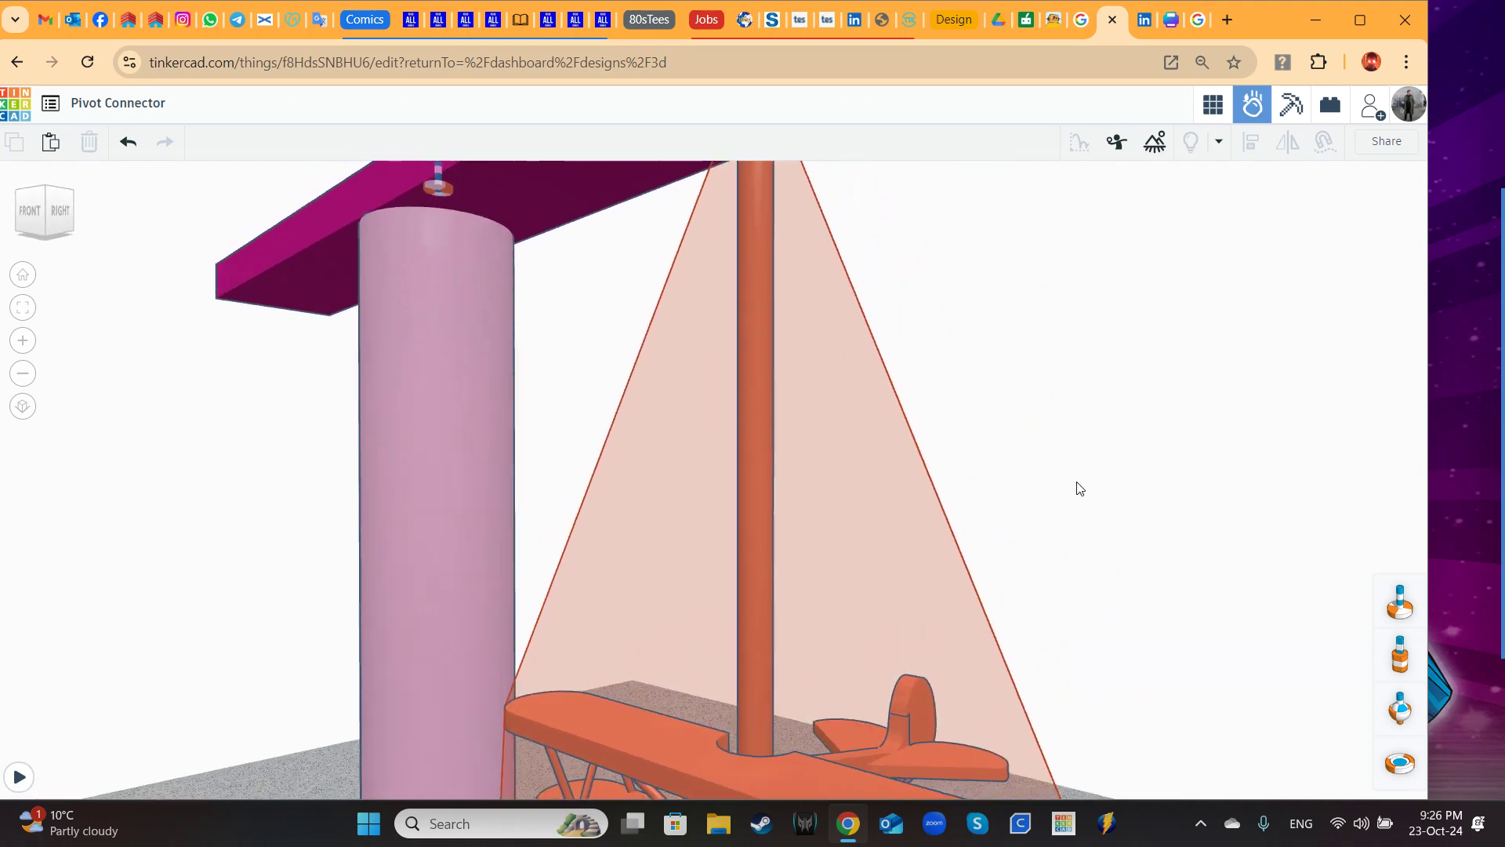
left_click(760, 417)
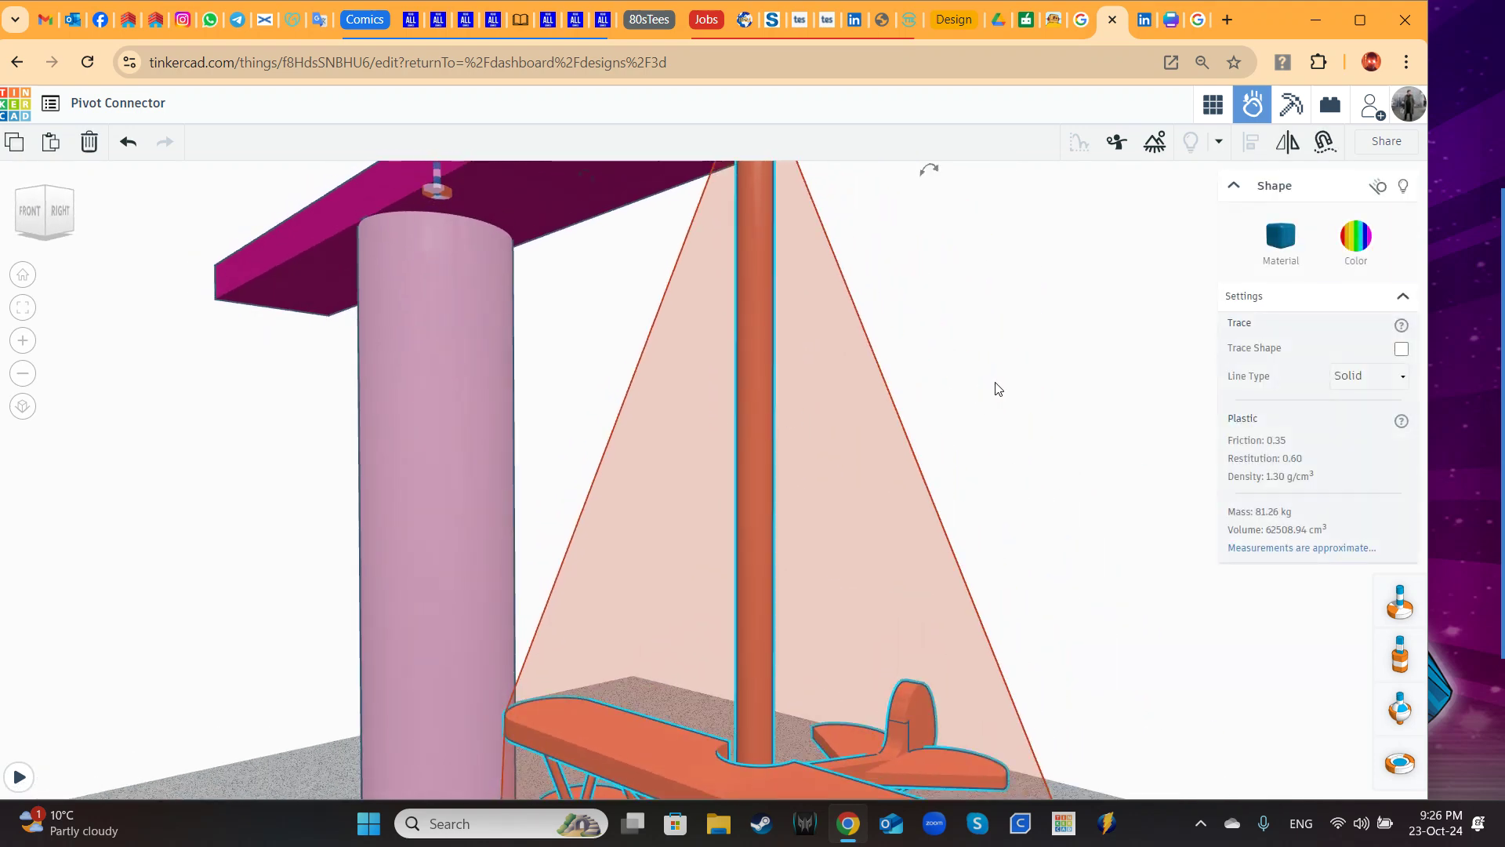
left_click(1092, 362)
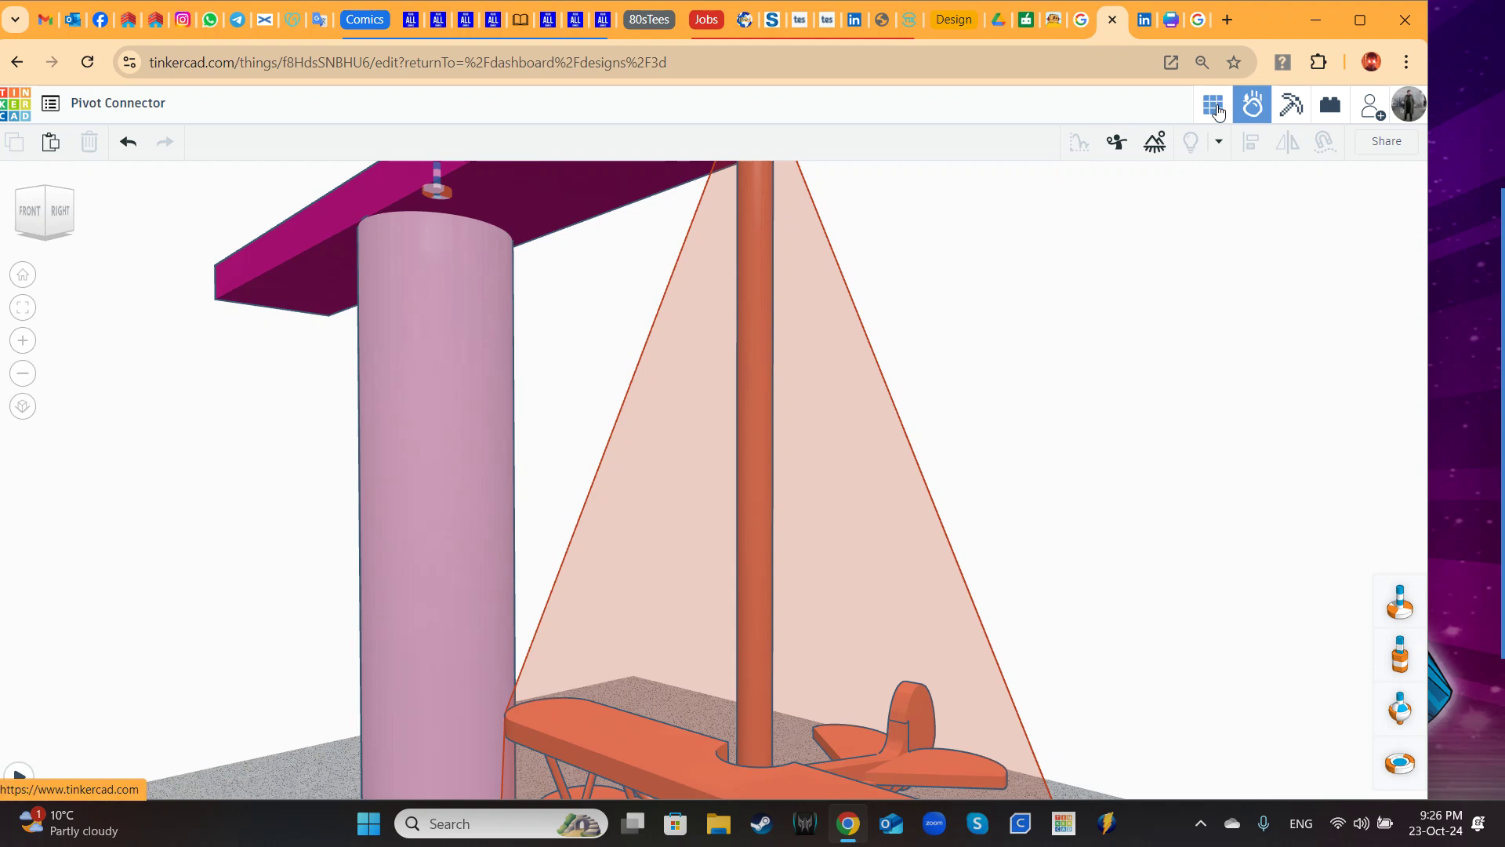
scroll(860, 469, "down", 3)
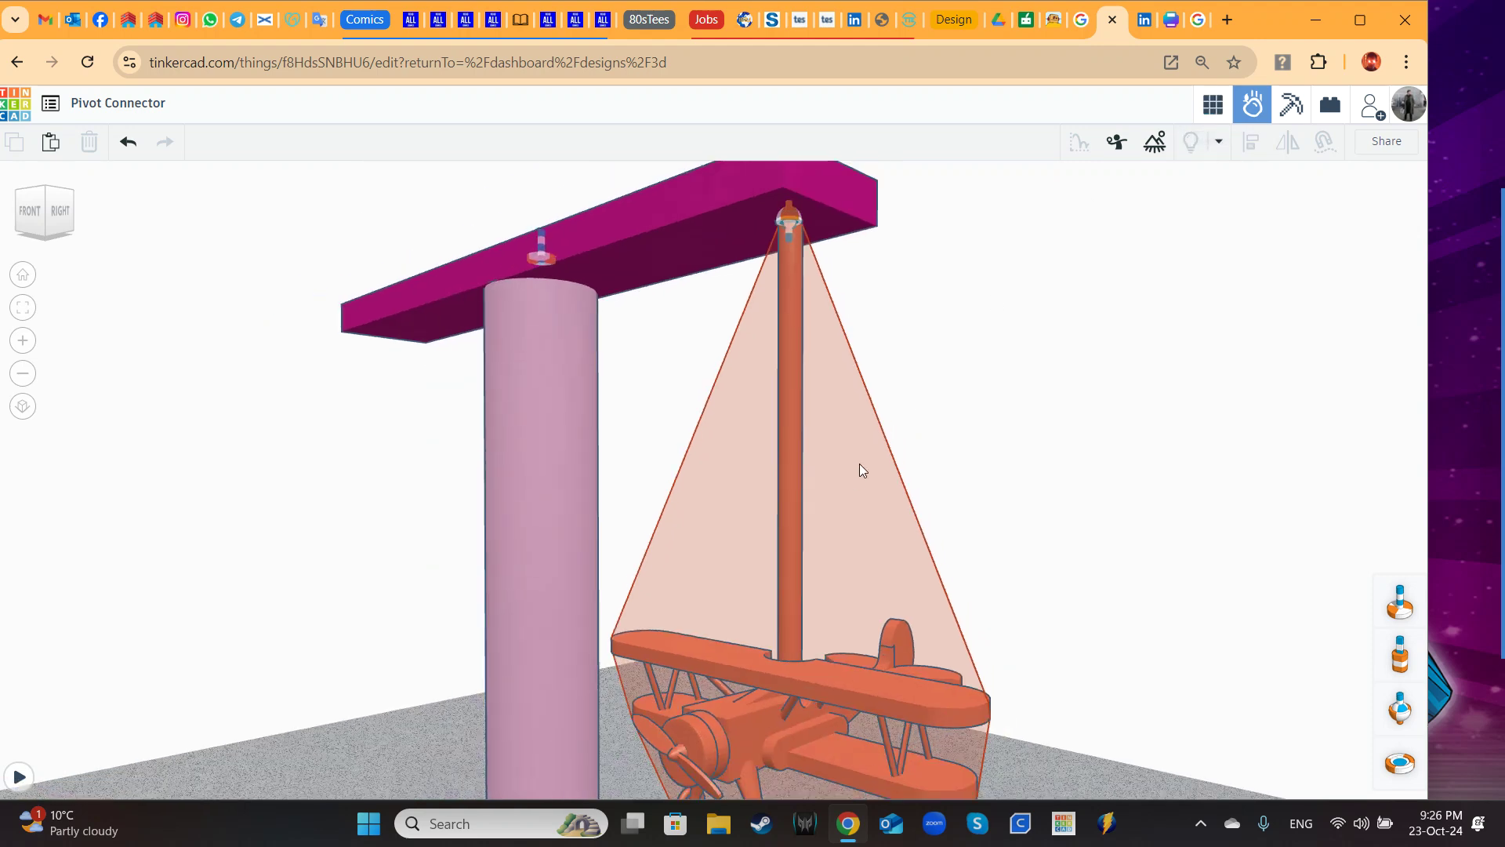
Step: Switch to the 3D design workspace and move the pivot connector's biplane-side attachment point down to the lower part of the rod
left_click(1208, 116)
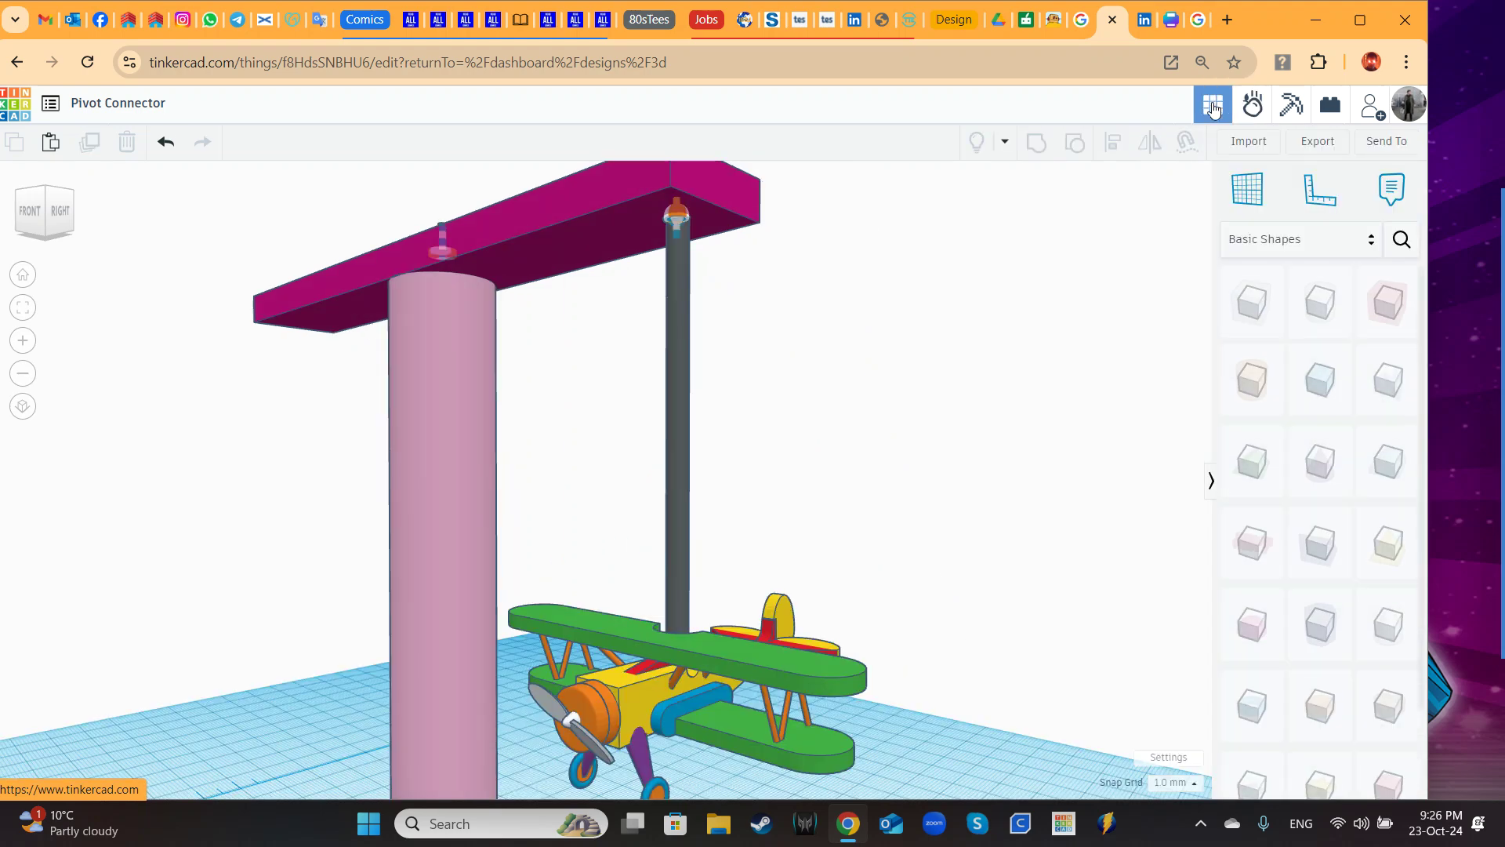
left_click(680, 213)
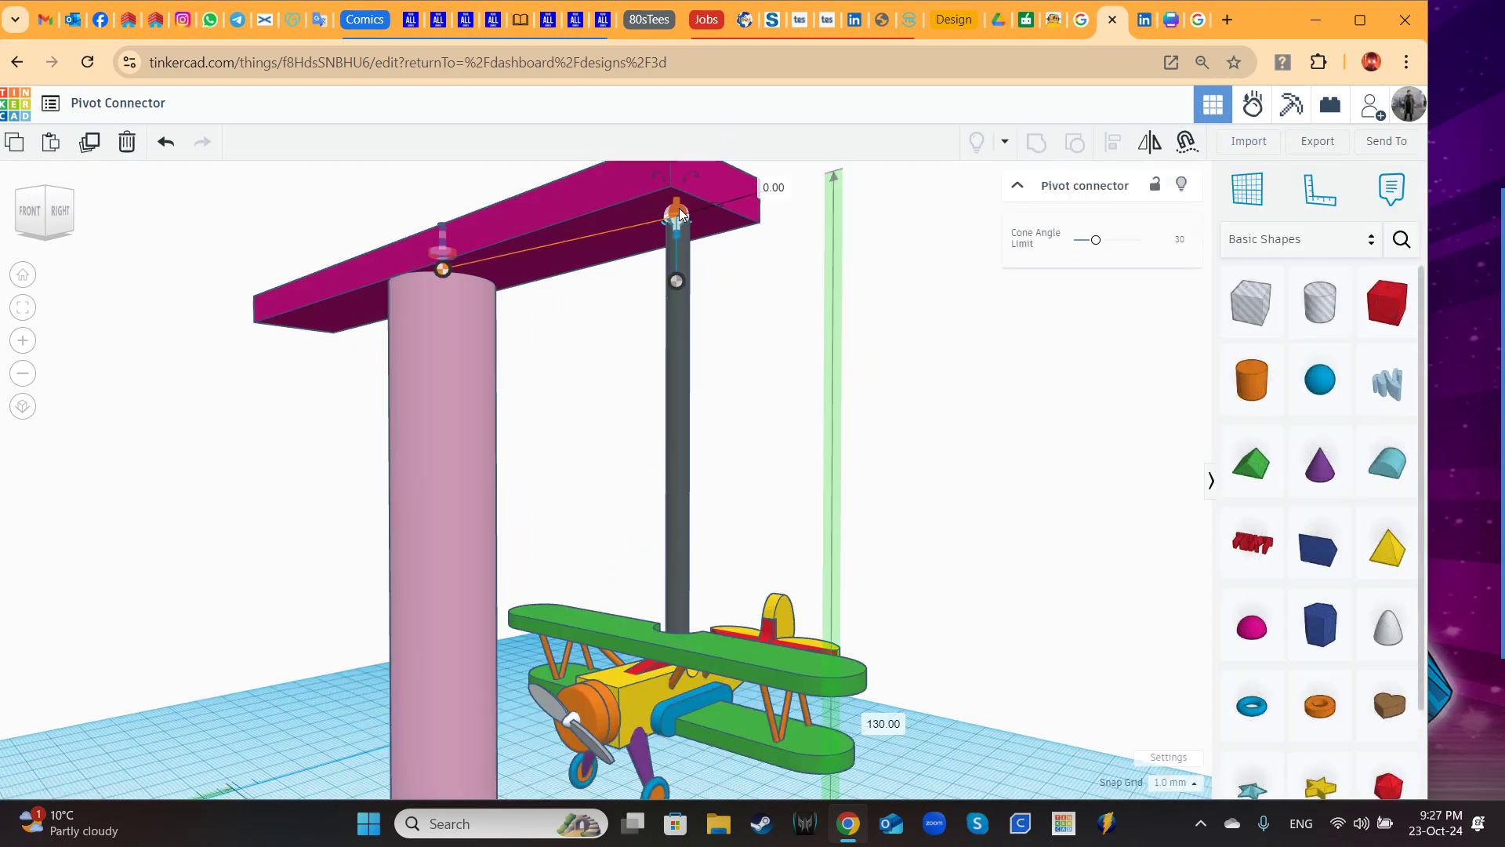
right_click_drag(780, 312, 810, 323)
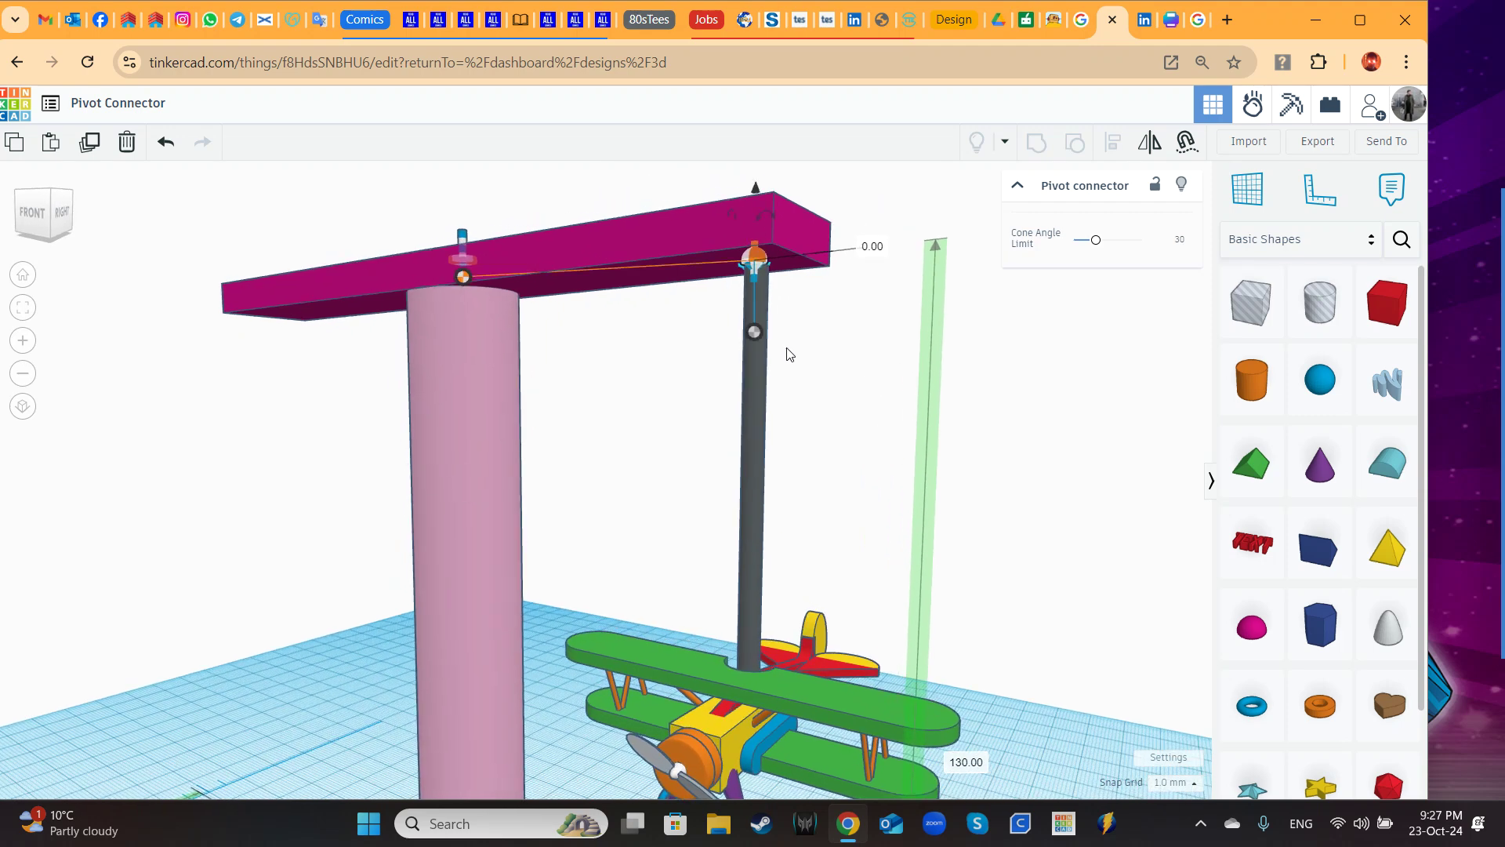
left_click_drag(755, 335, 816, 345)
left_click_drag(740, 238, 464, 279)
left_click_drag(836, 345, 750, 520)
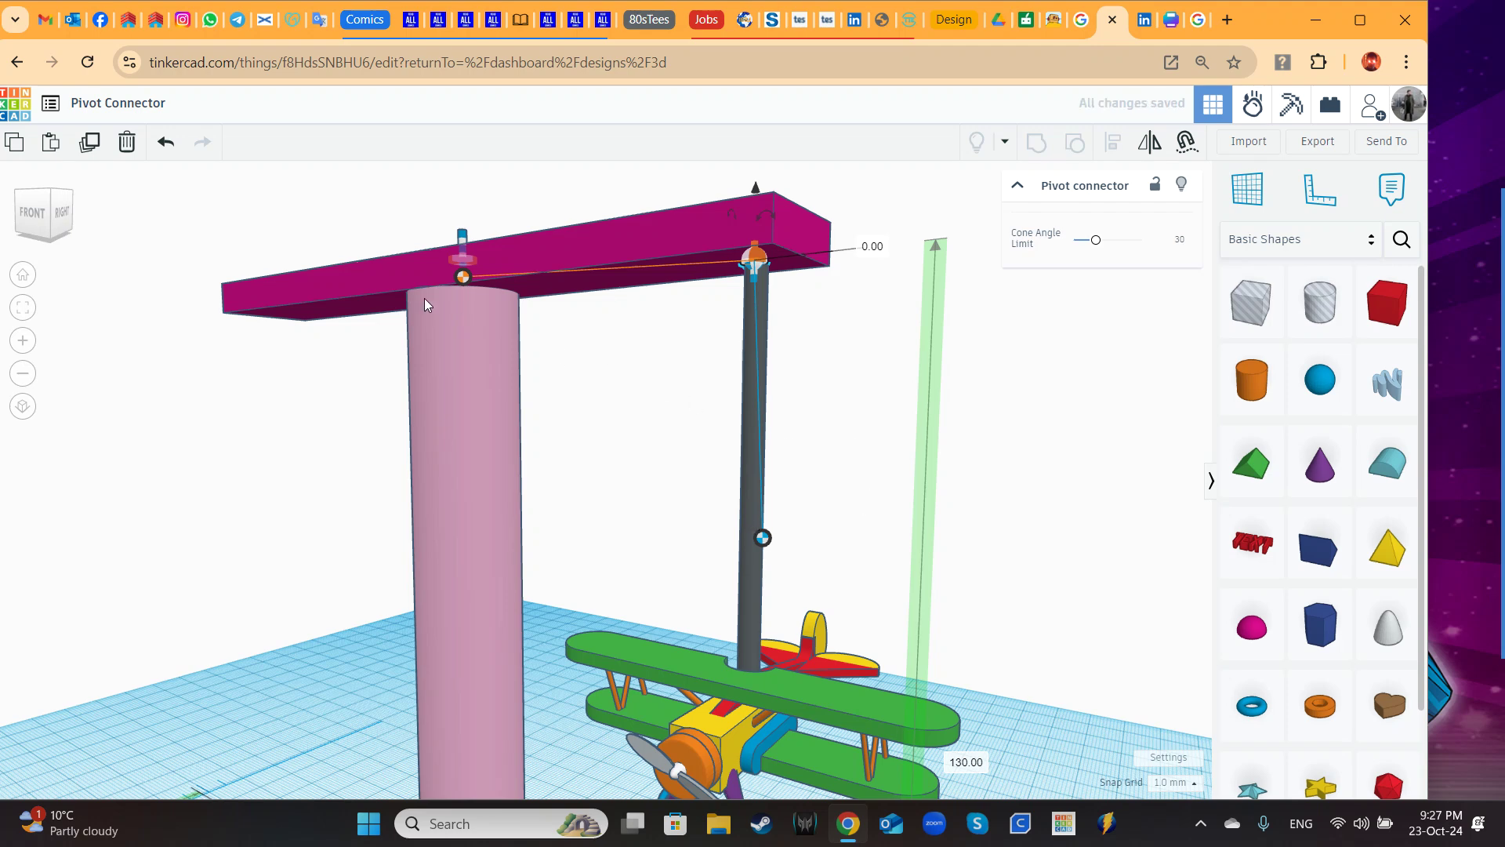
left_click(462, 271)
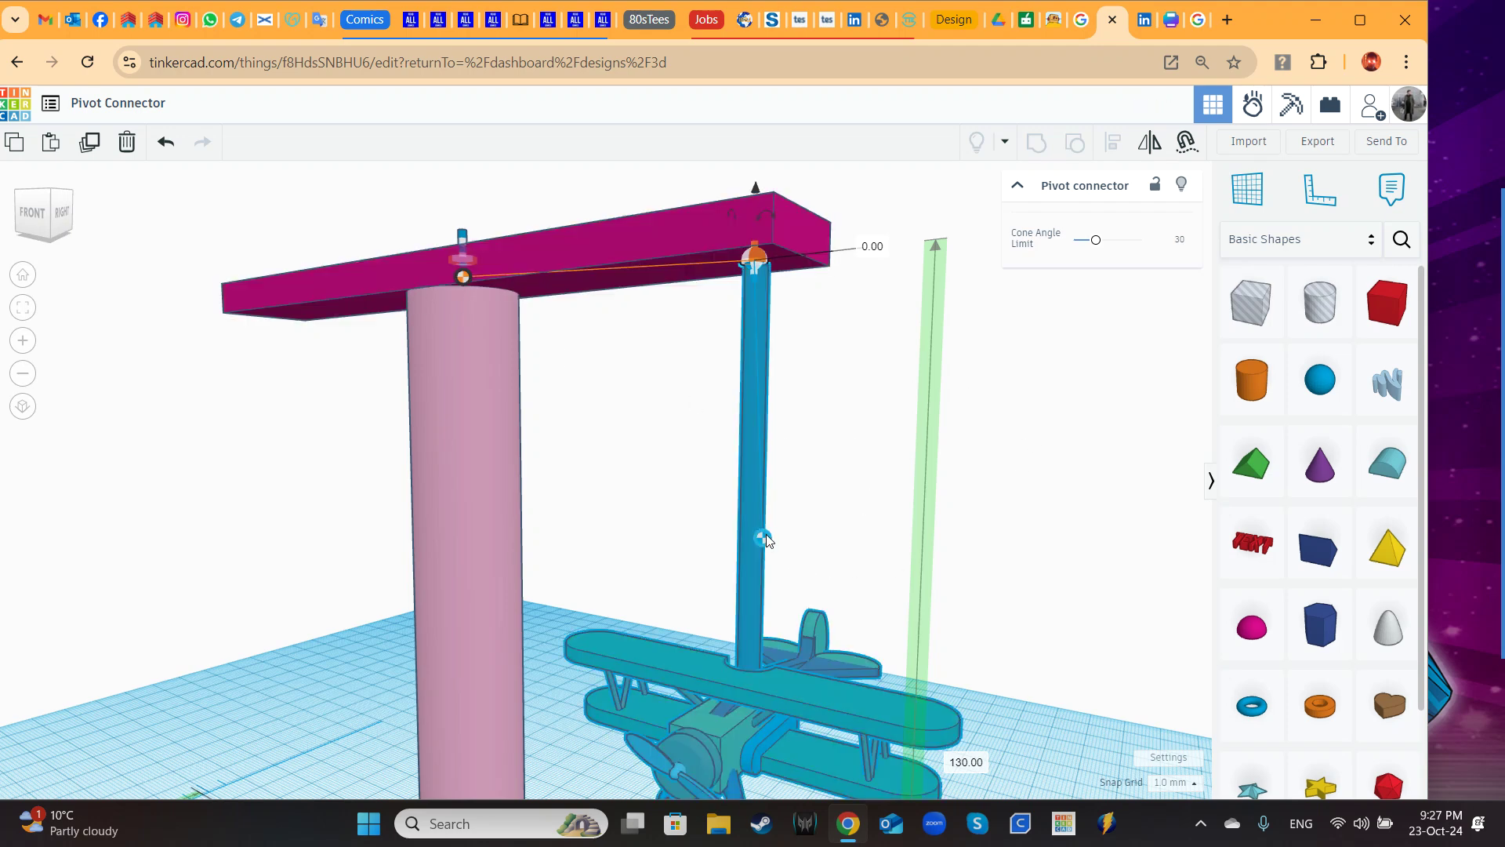
Step: Return to Sim Lab, run the simulation to test the repositioned pivot attachment point, and reset it
left_click(1250, 108)
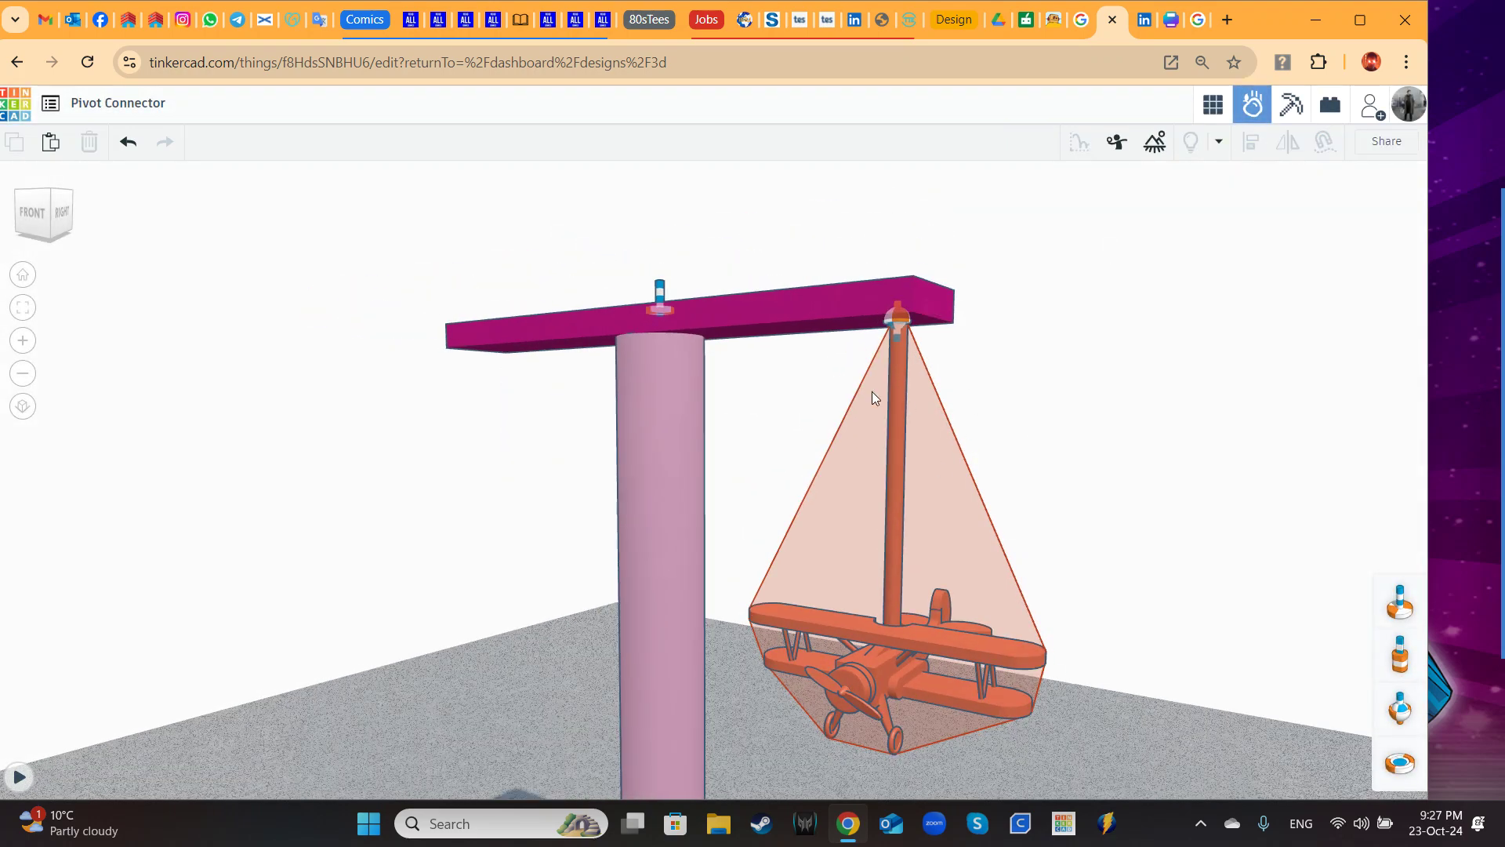
left_click(17, 776)
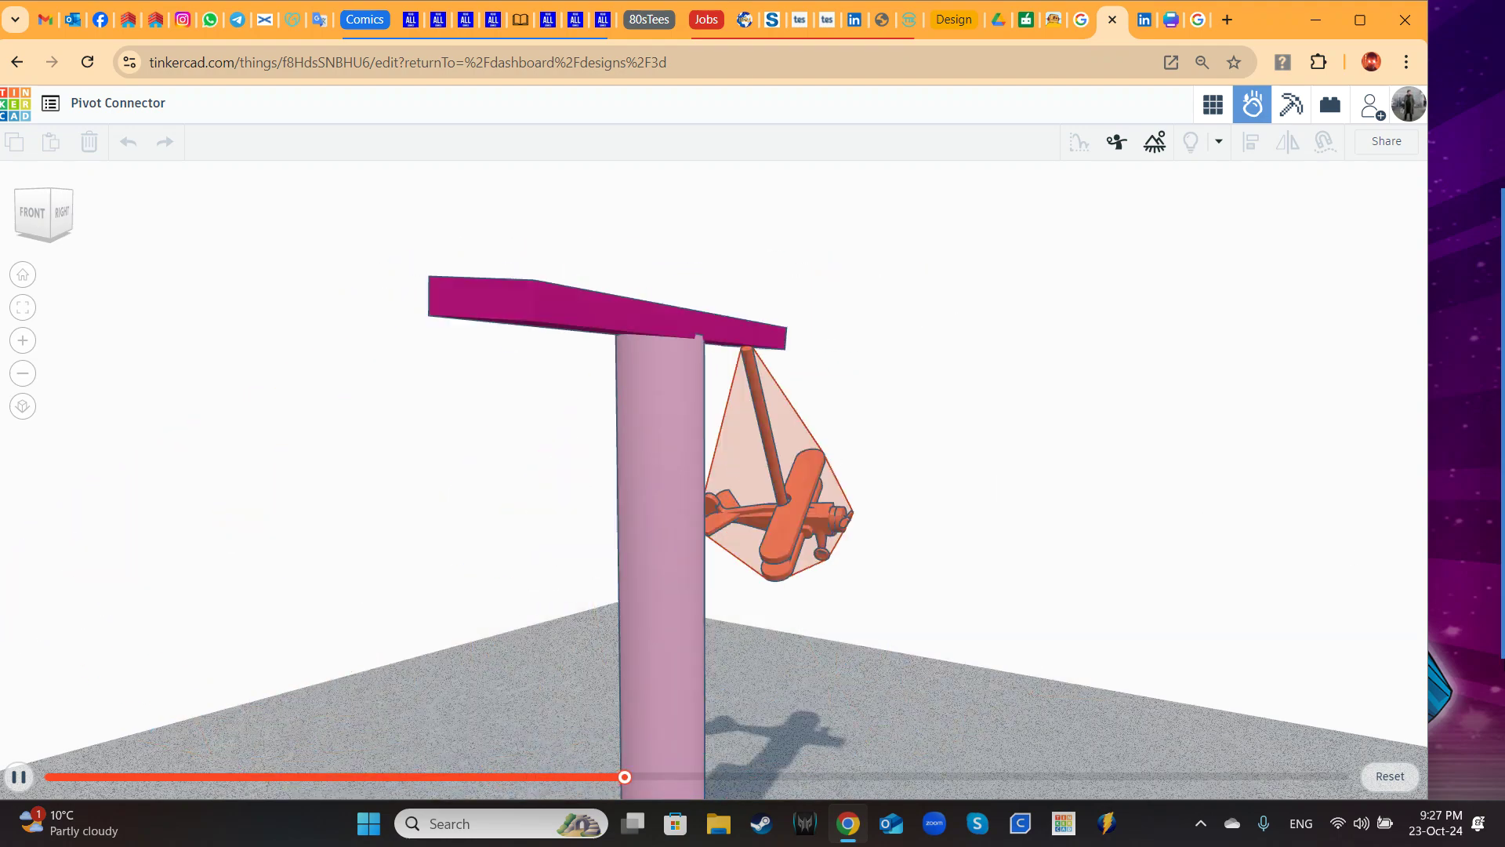
left_click(1388, 780)
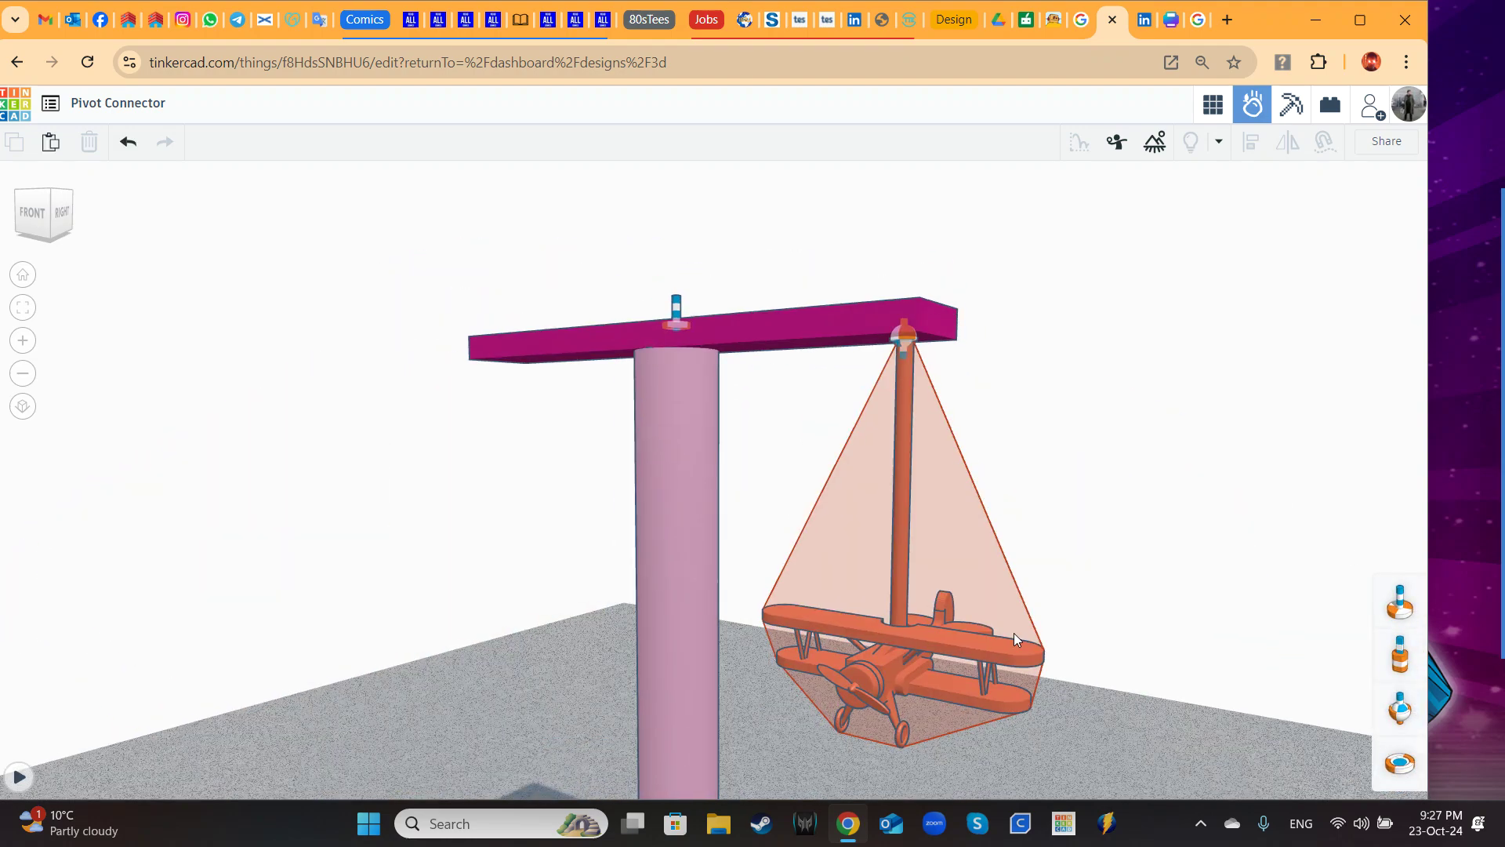
Step: Change the ground's material to Grid, run the simulation on it, and reset it
right_click_drag(1132, 565, 1040, 608)
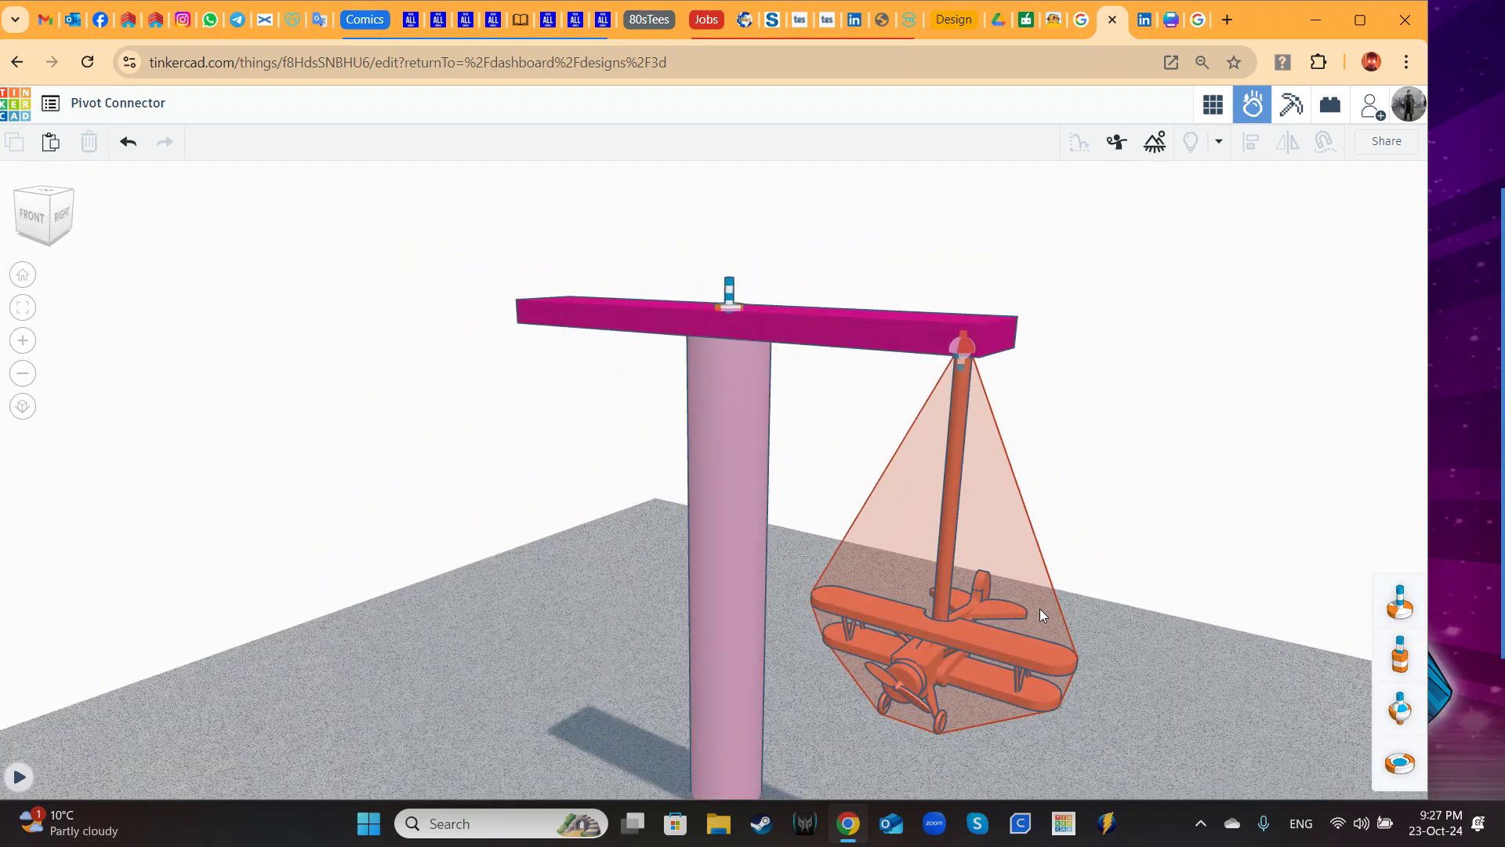
left_click(1156, 142)
left_click(1280, 239)
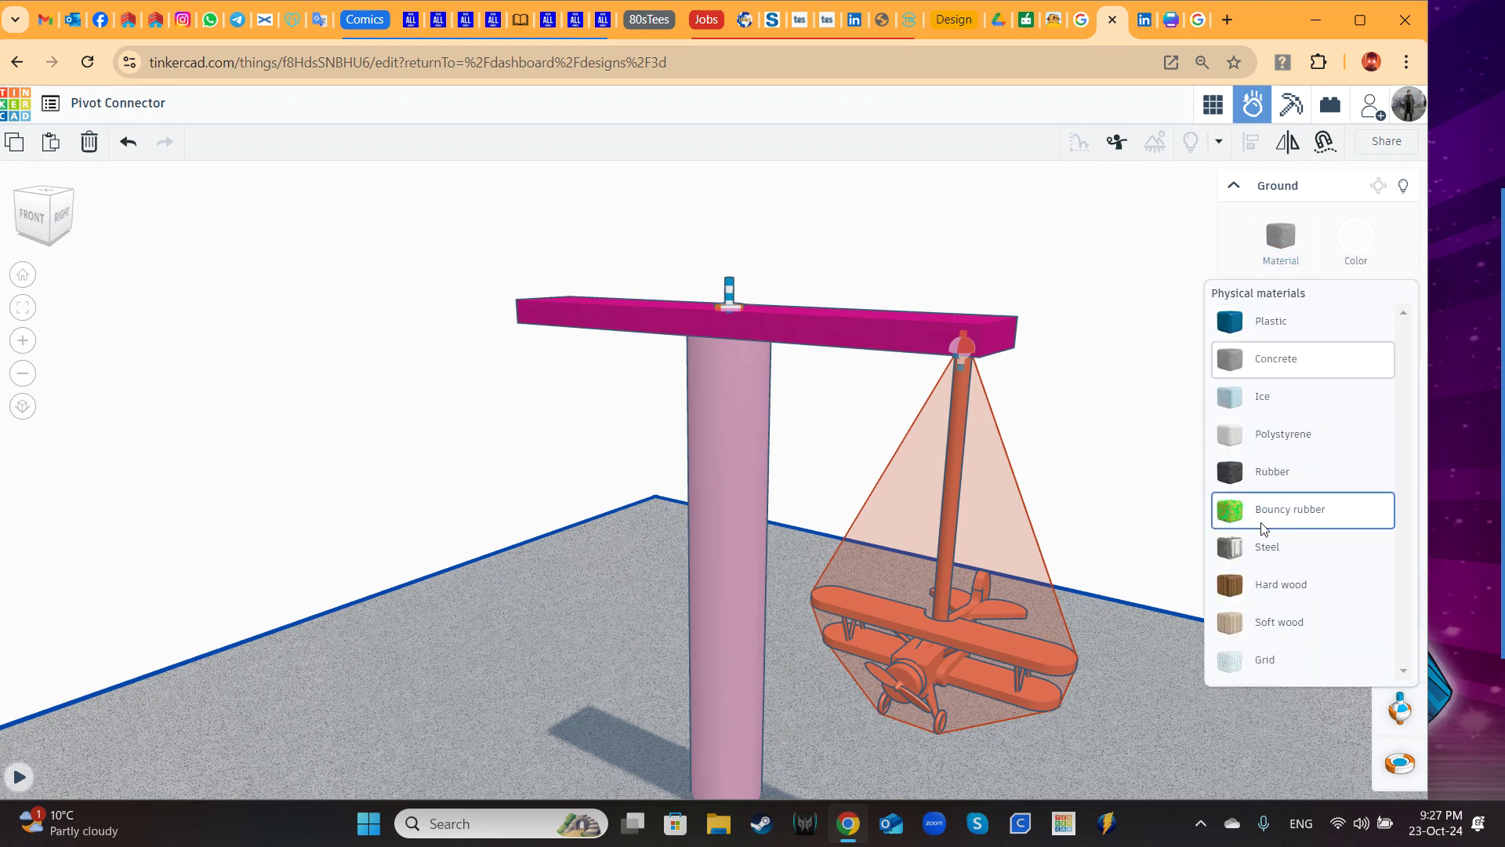
left_click(1255, 637)
left_click(1128, 502)
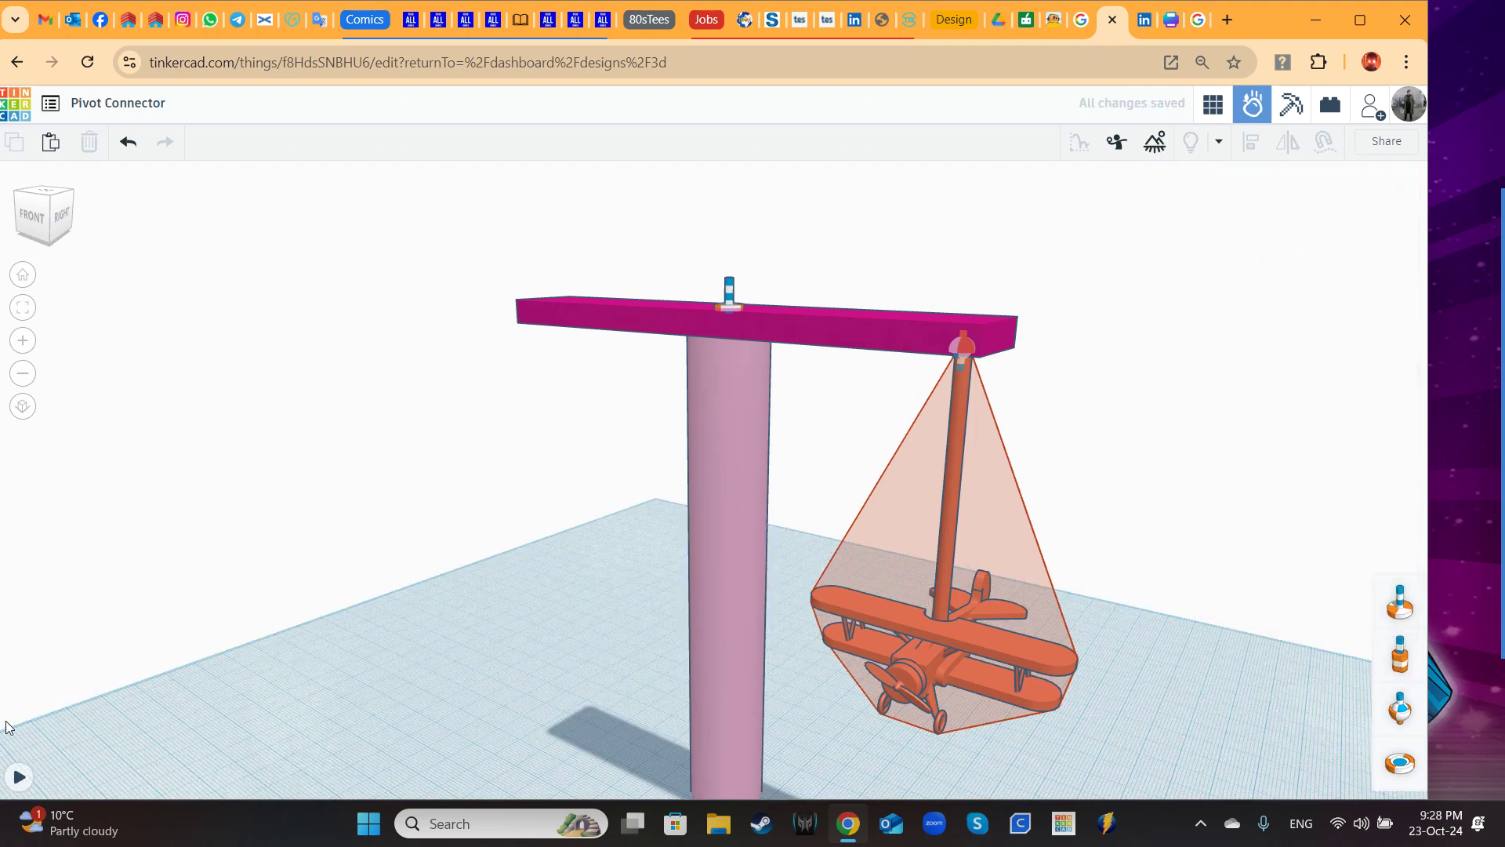
left_click(21, 772)
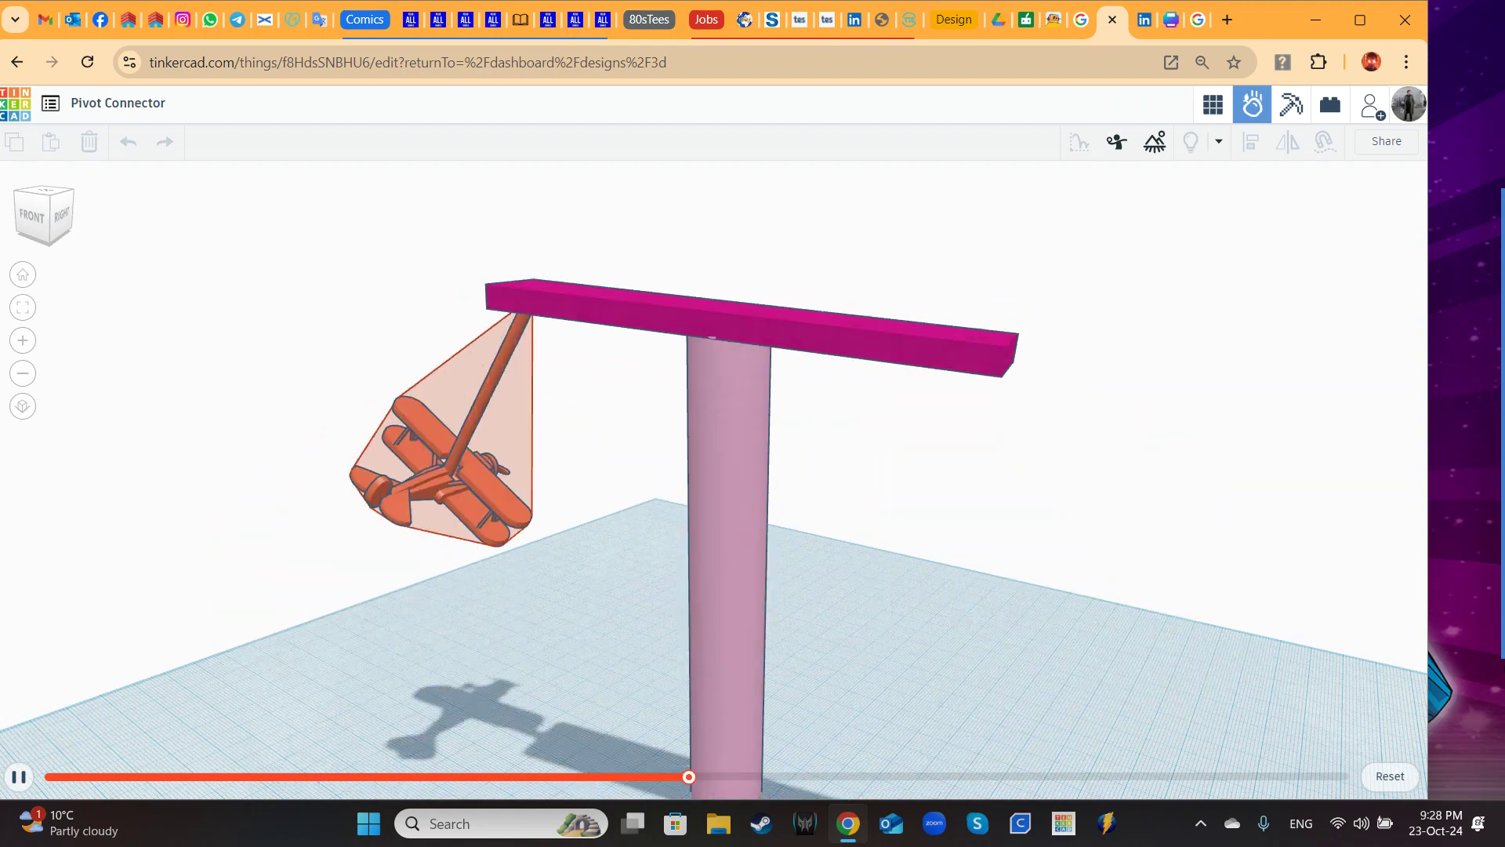
left_click(1412, 780)
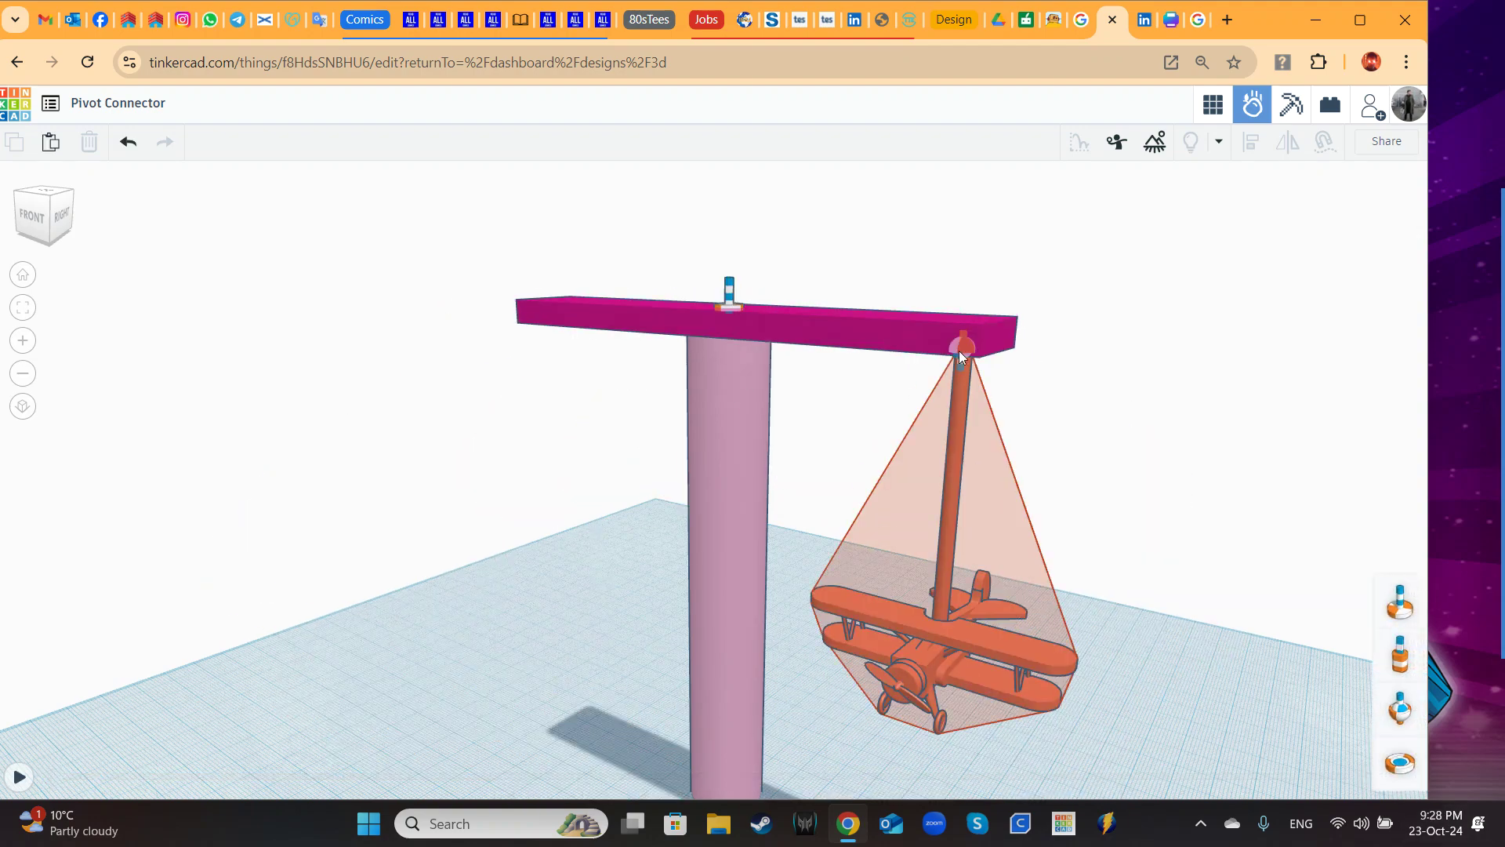
Step: Examine the pivot connector's attachment points on the bar and the rod, then rerun the simulation and reset it
scroll(1169, 474, "up", 2)
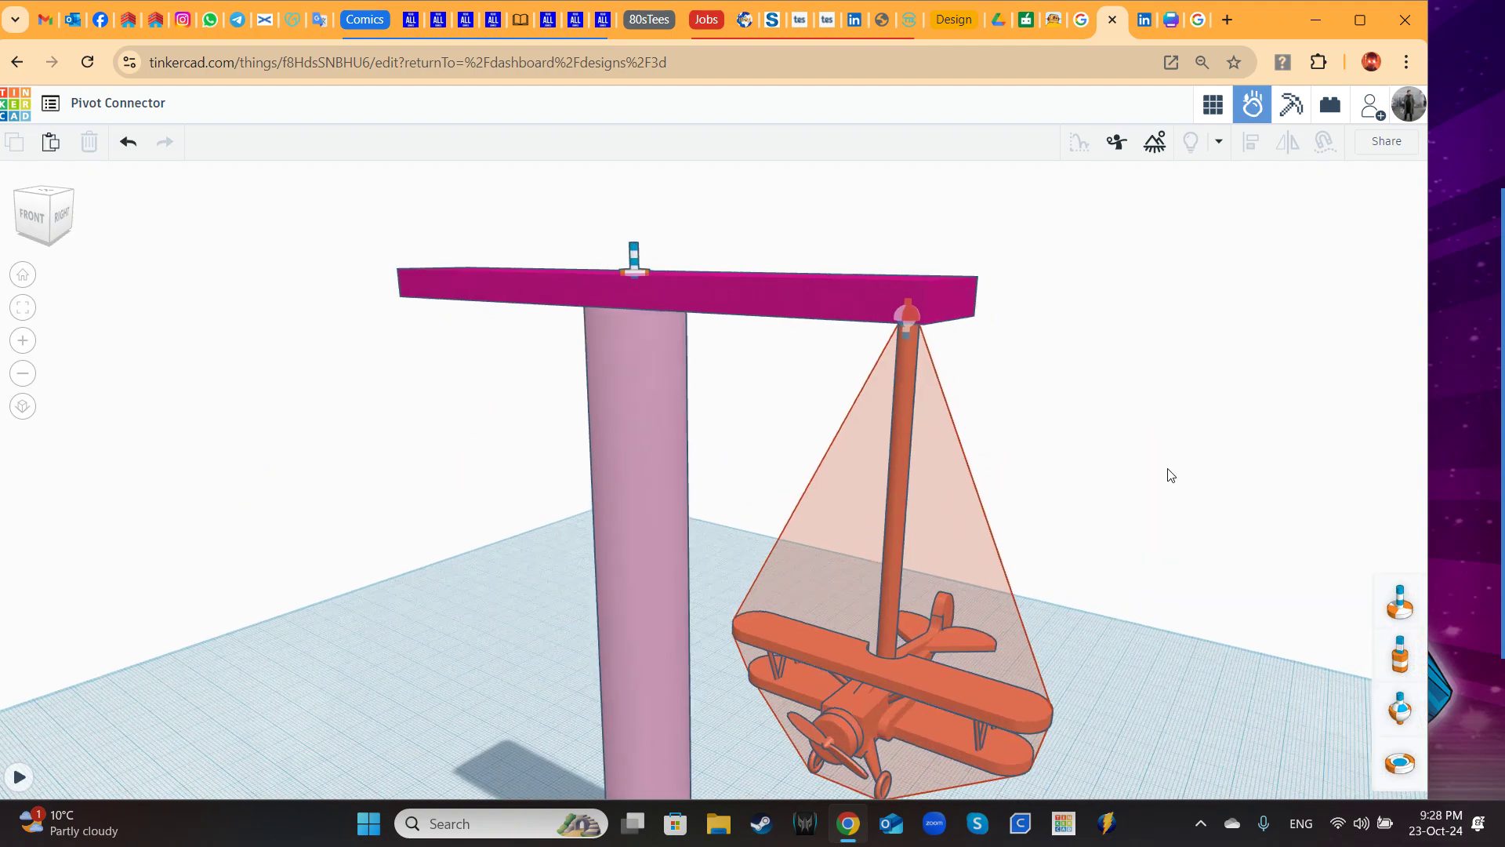
scroll(1168, 474, "up", 2)
left_click(810, 263)
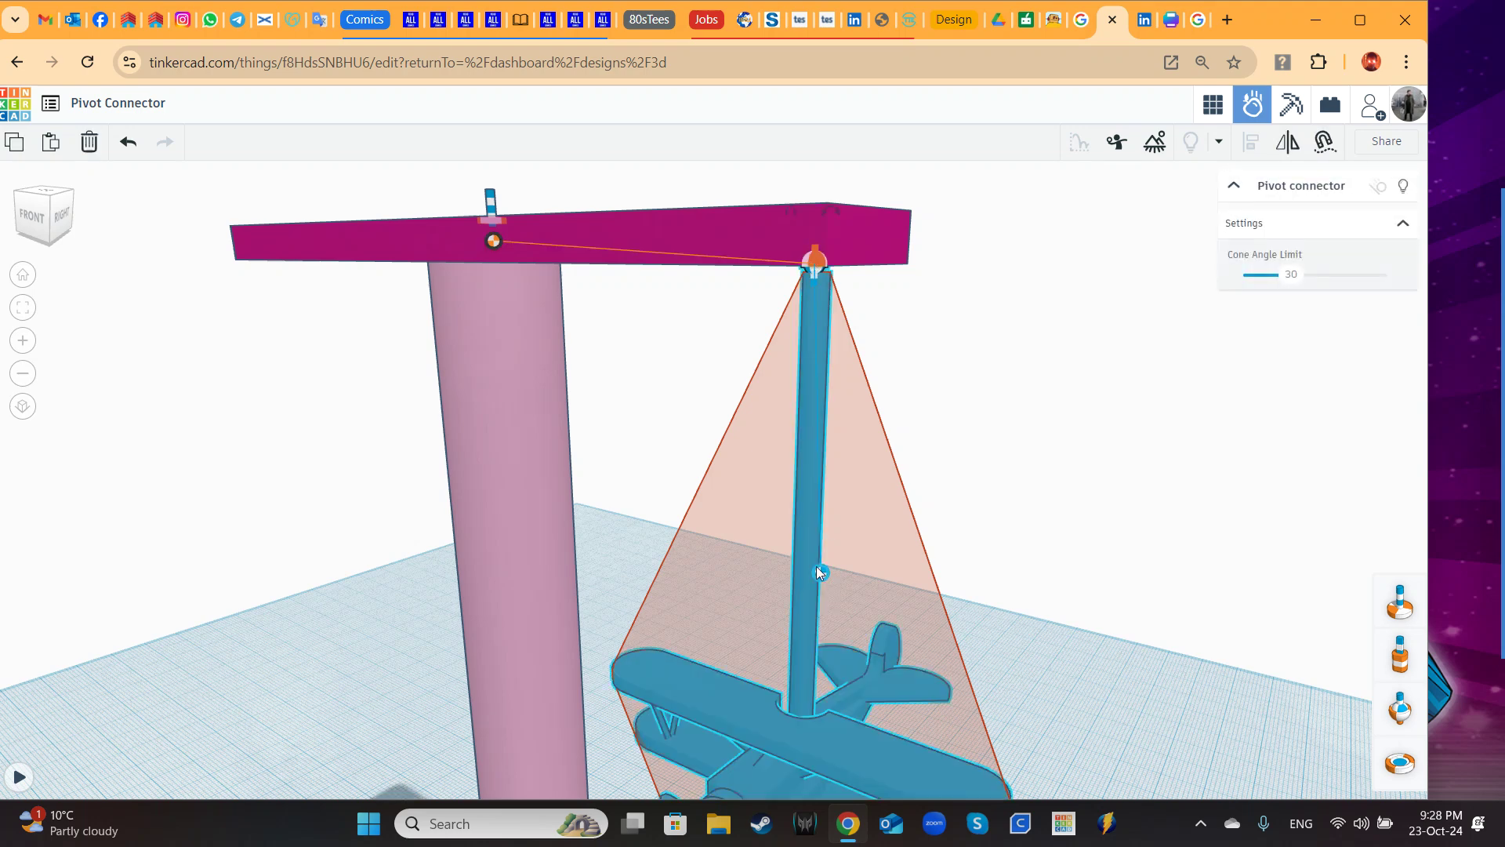
left_click(817, 569)
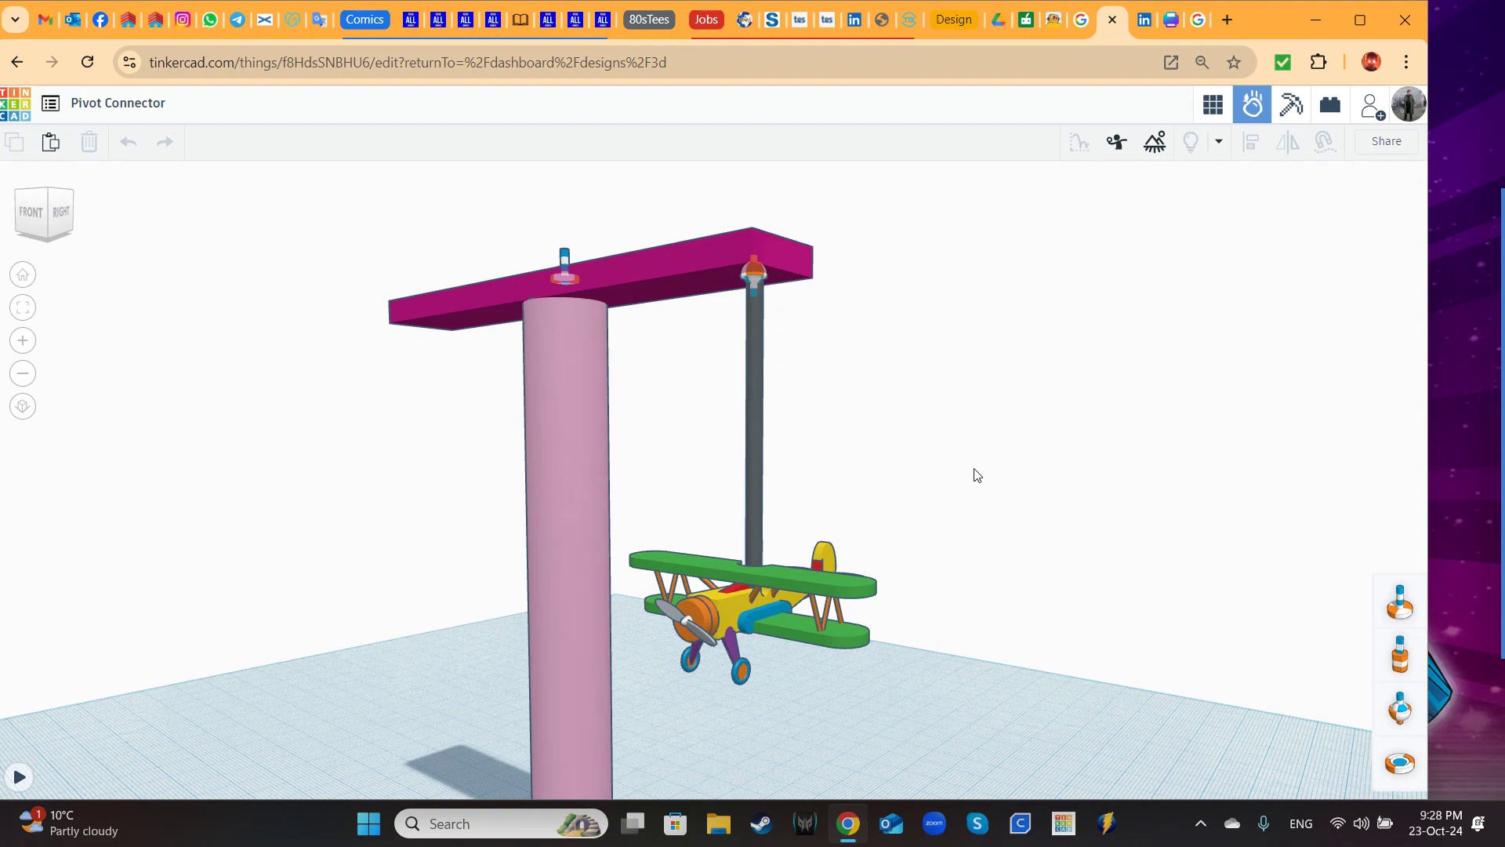
left_click(22, 778)
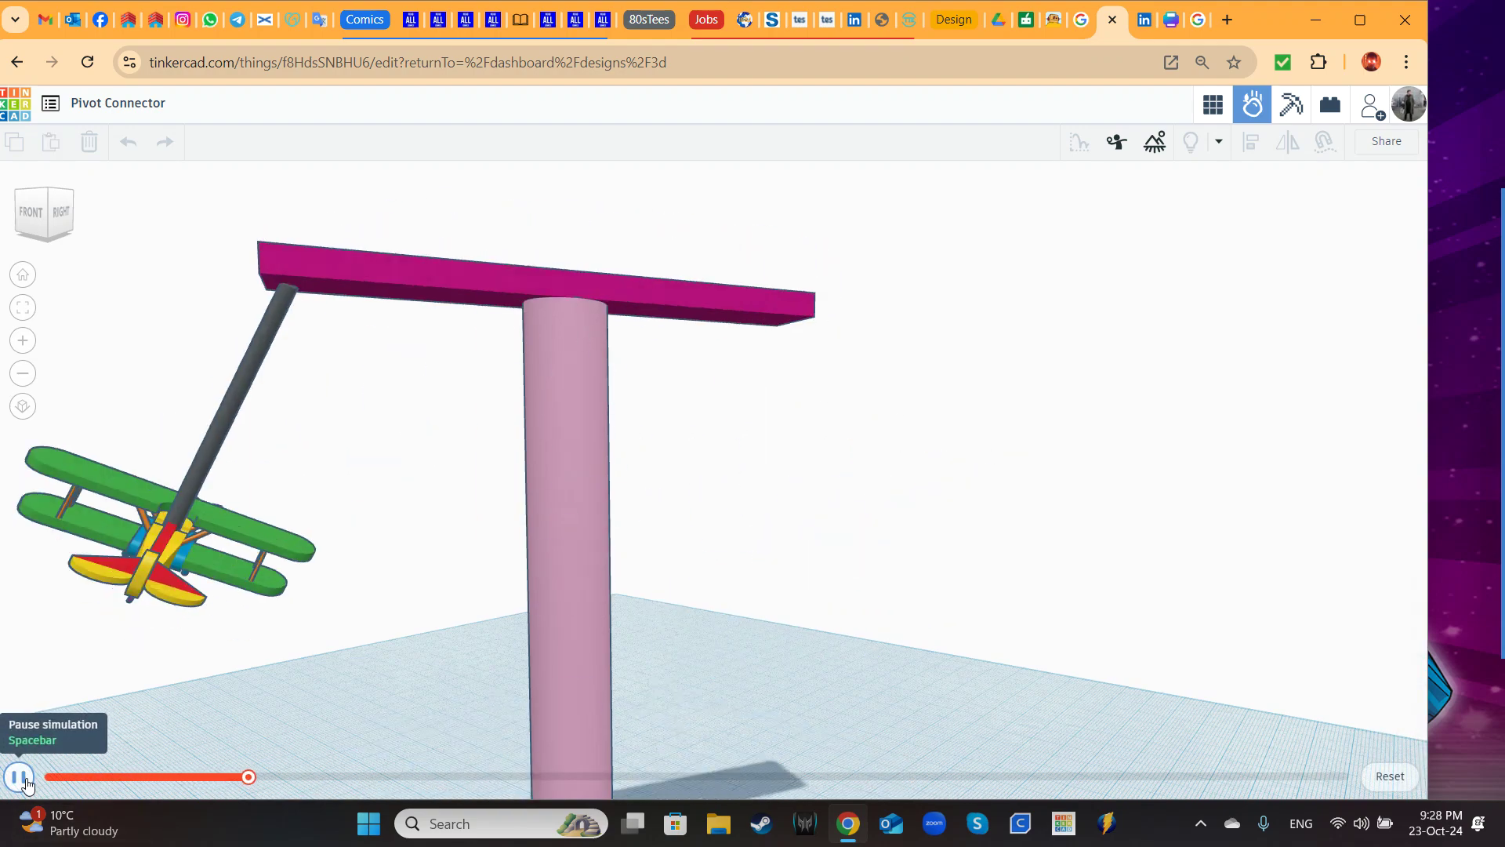
left_click(1390, 776)
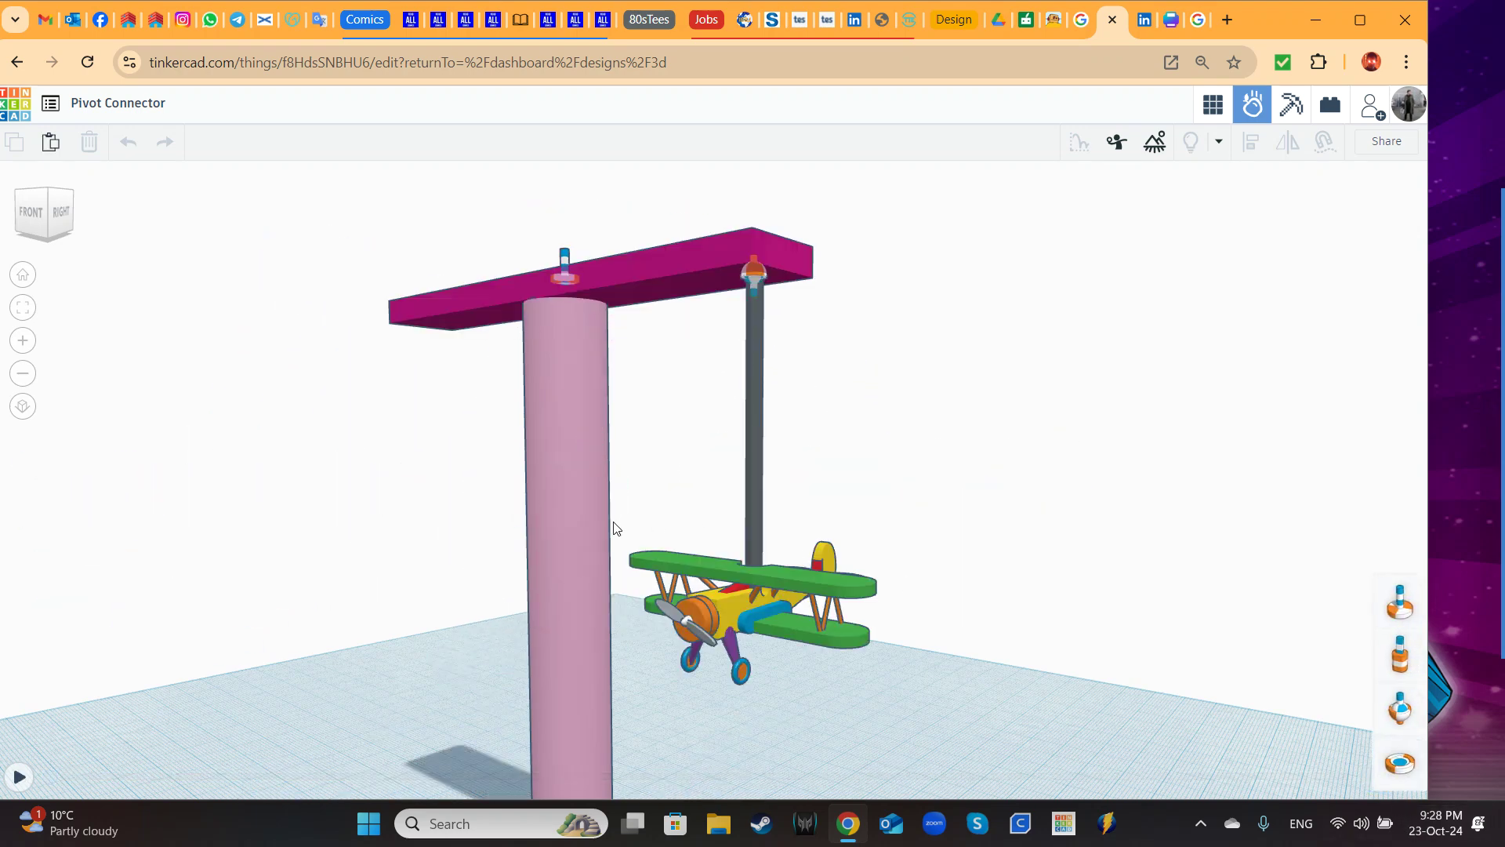
Step: Set the axle connector's motor speed to -35 RPM, run the simulation, and reset it
left_click(554, 272)
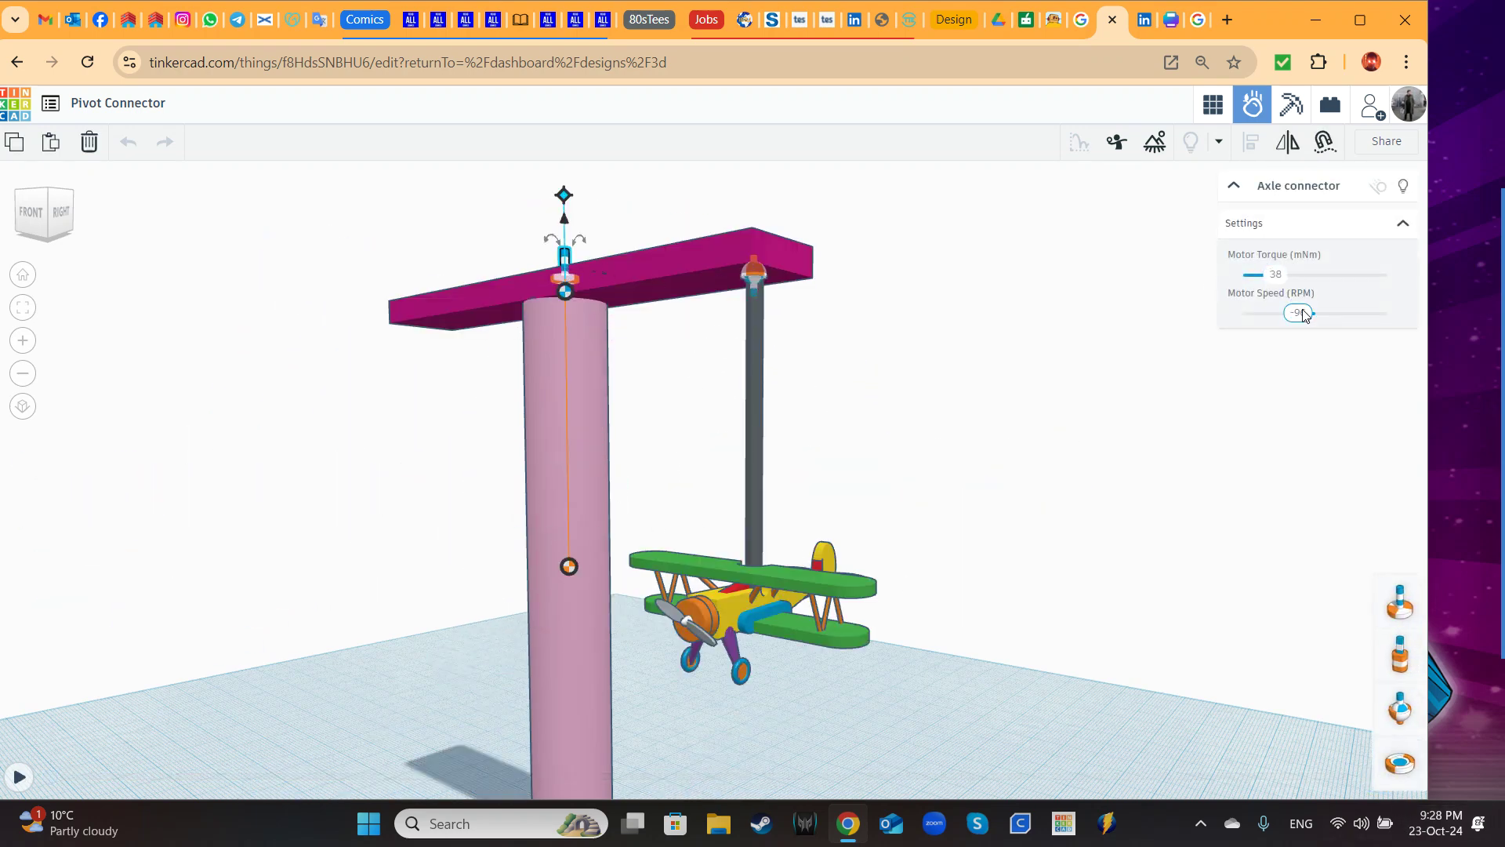
left_click_drag(1304, 315, 1309, 312)
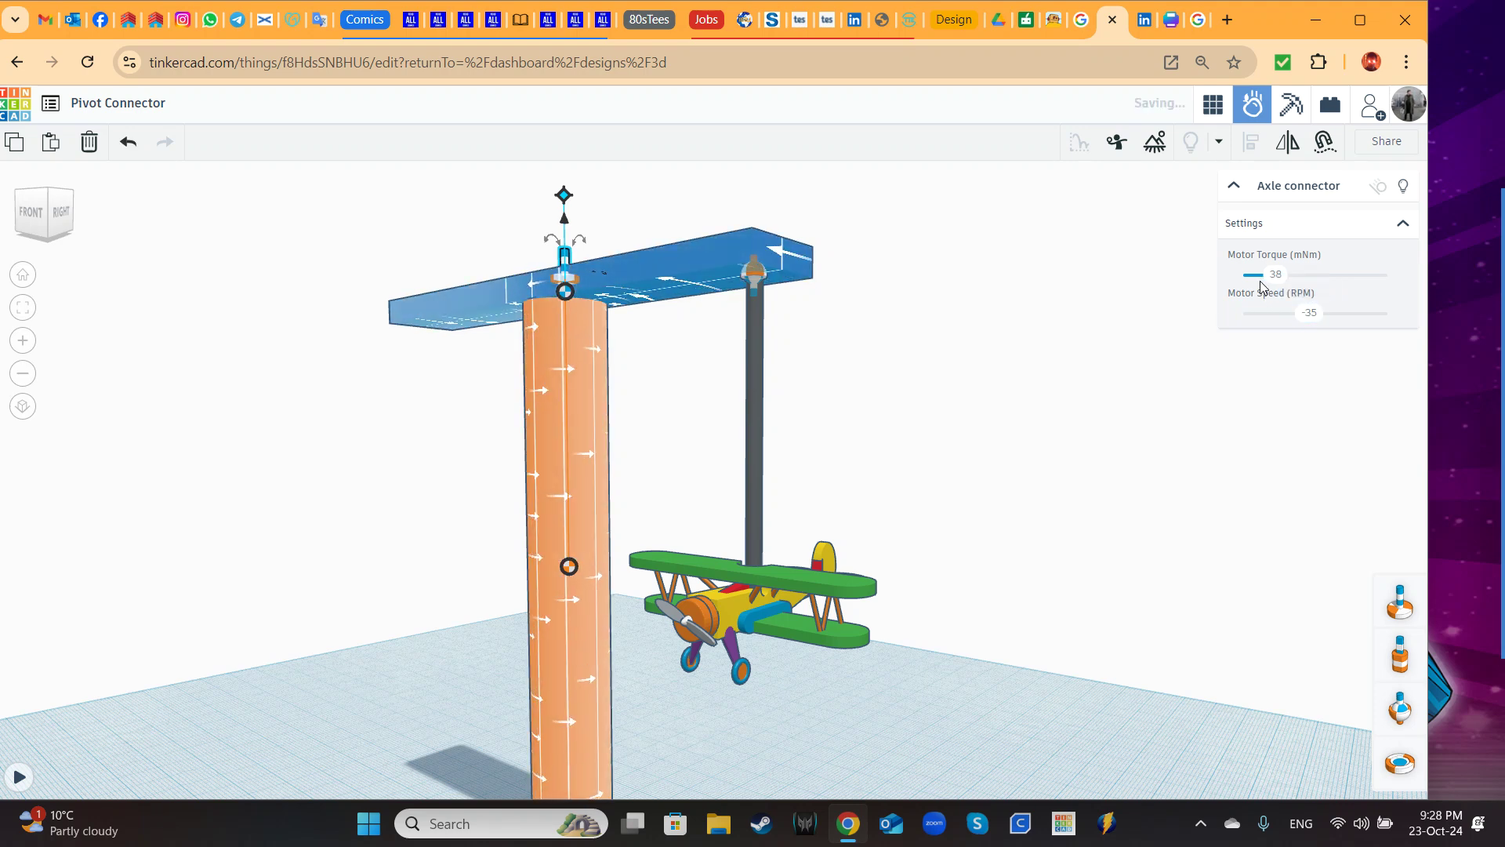
left_click(19, 776)
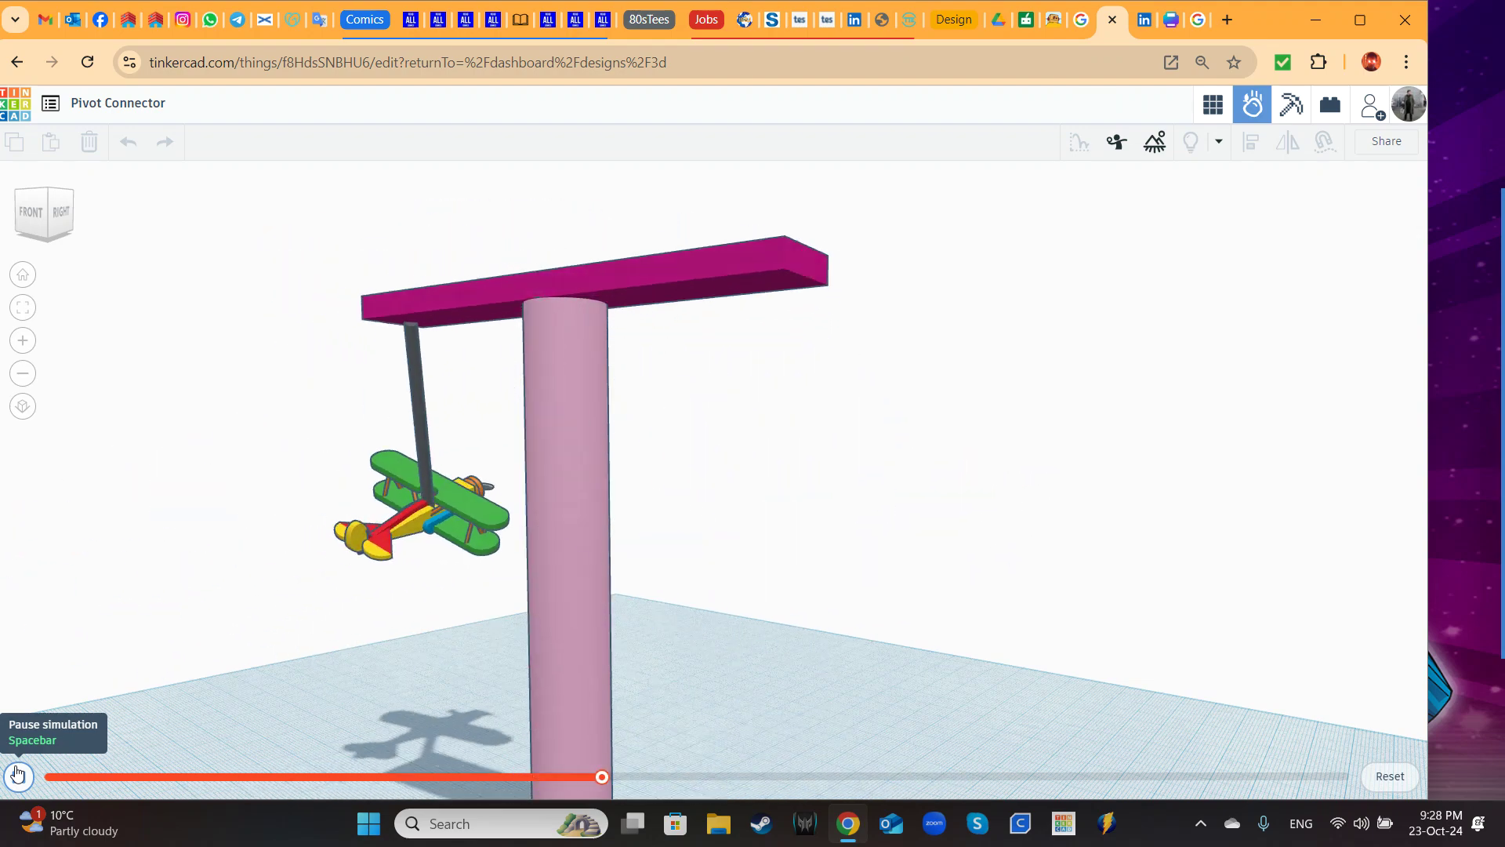
left_click(1390, 776)
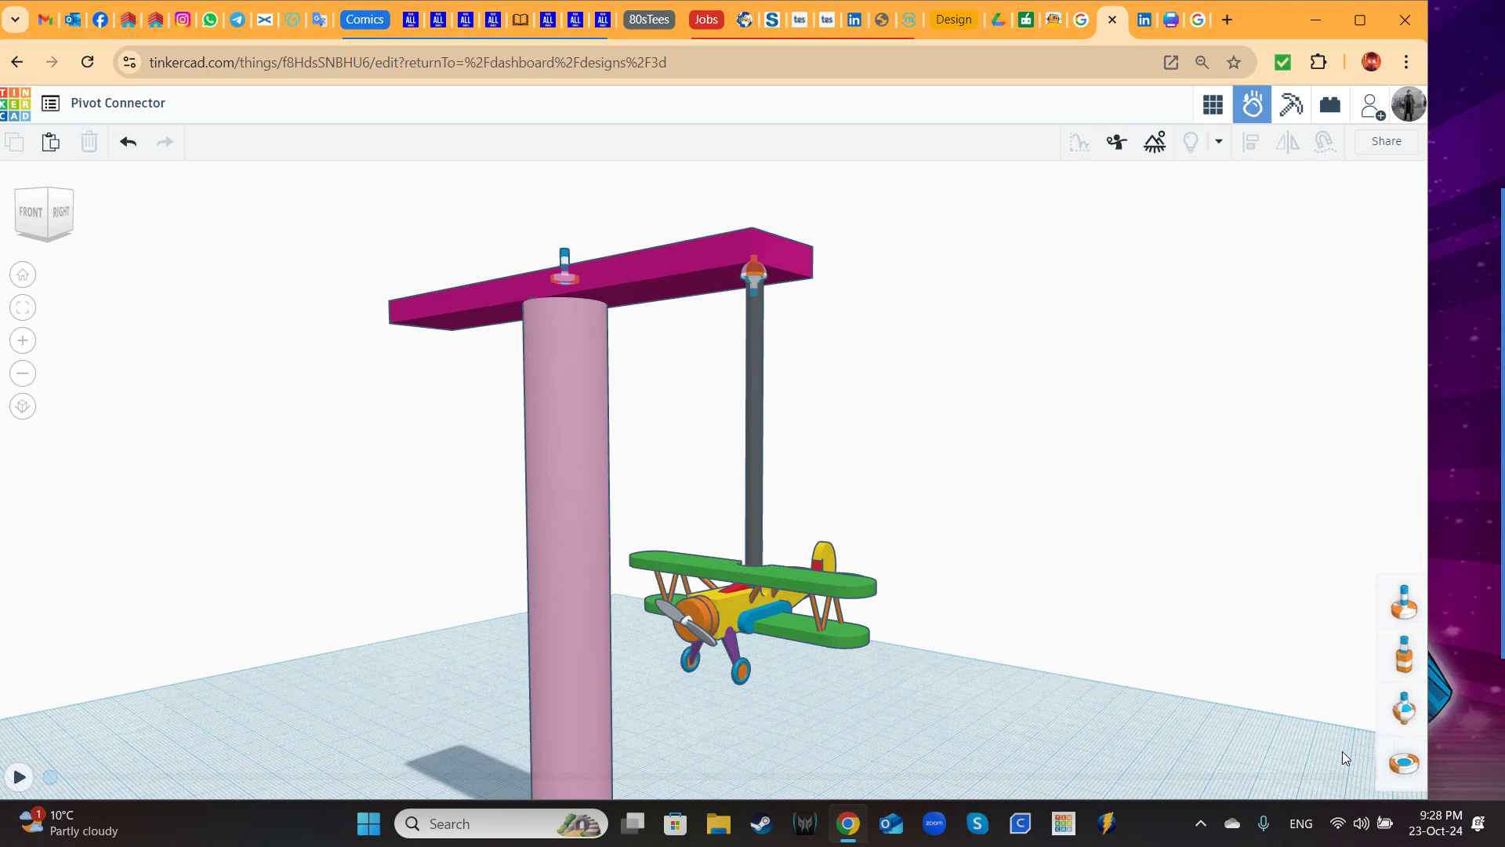
Step: Set the pivot connector's cone angle limit to 0 and run the simulation
left_click(753, 274)
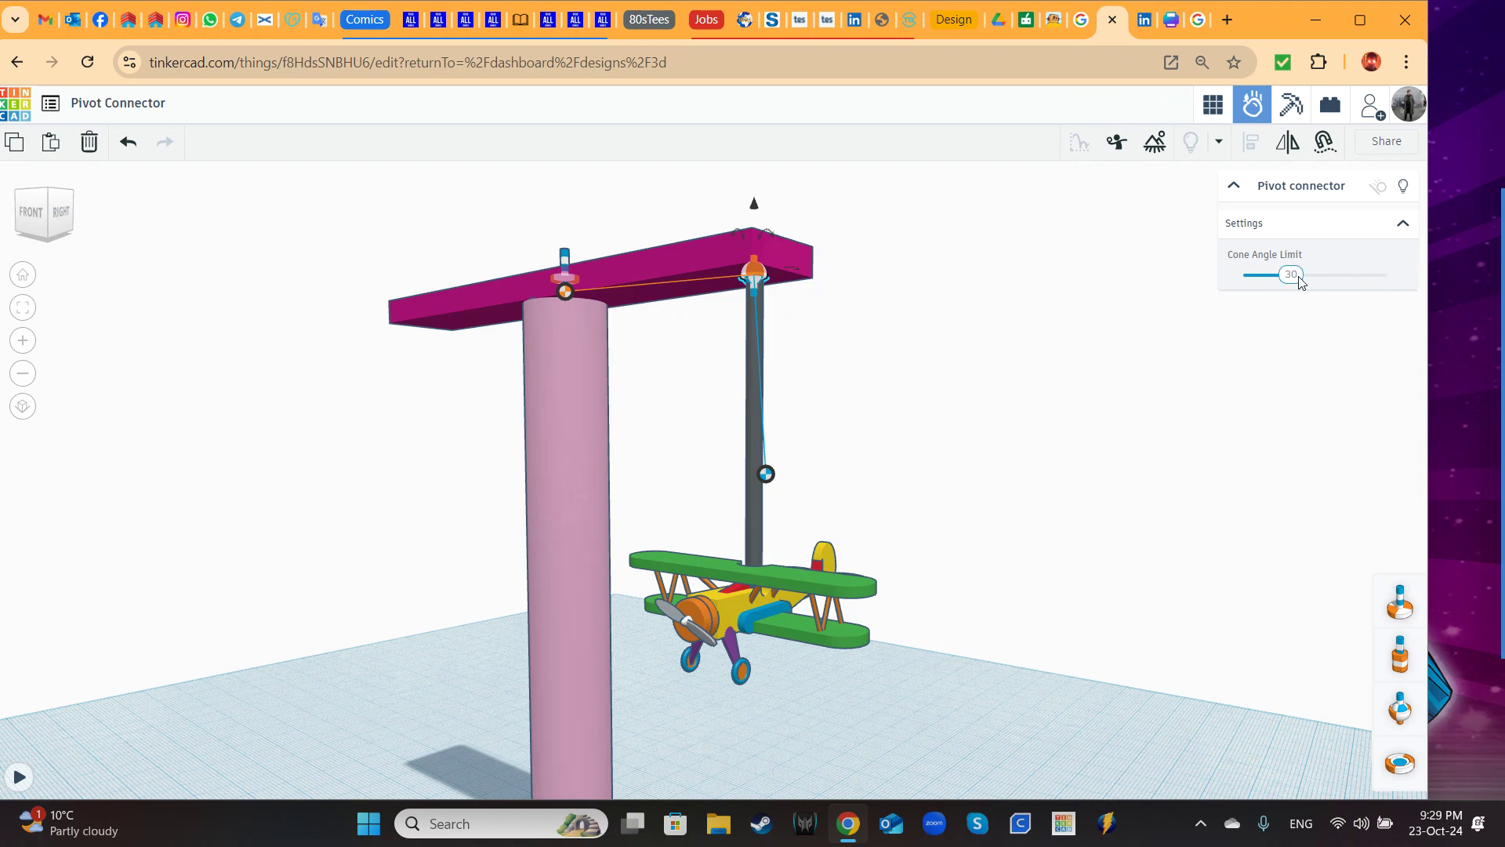
left_click_drag(1299, 280, 1215, 284)
left_click(19, 777)
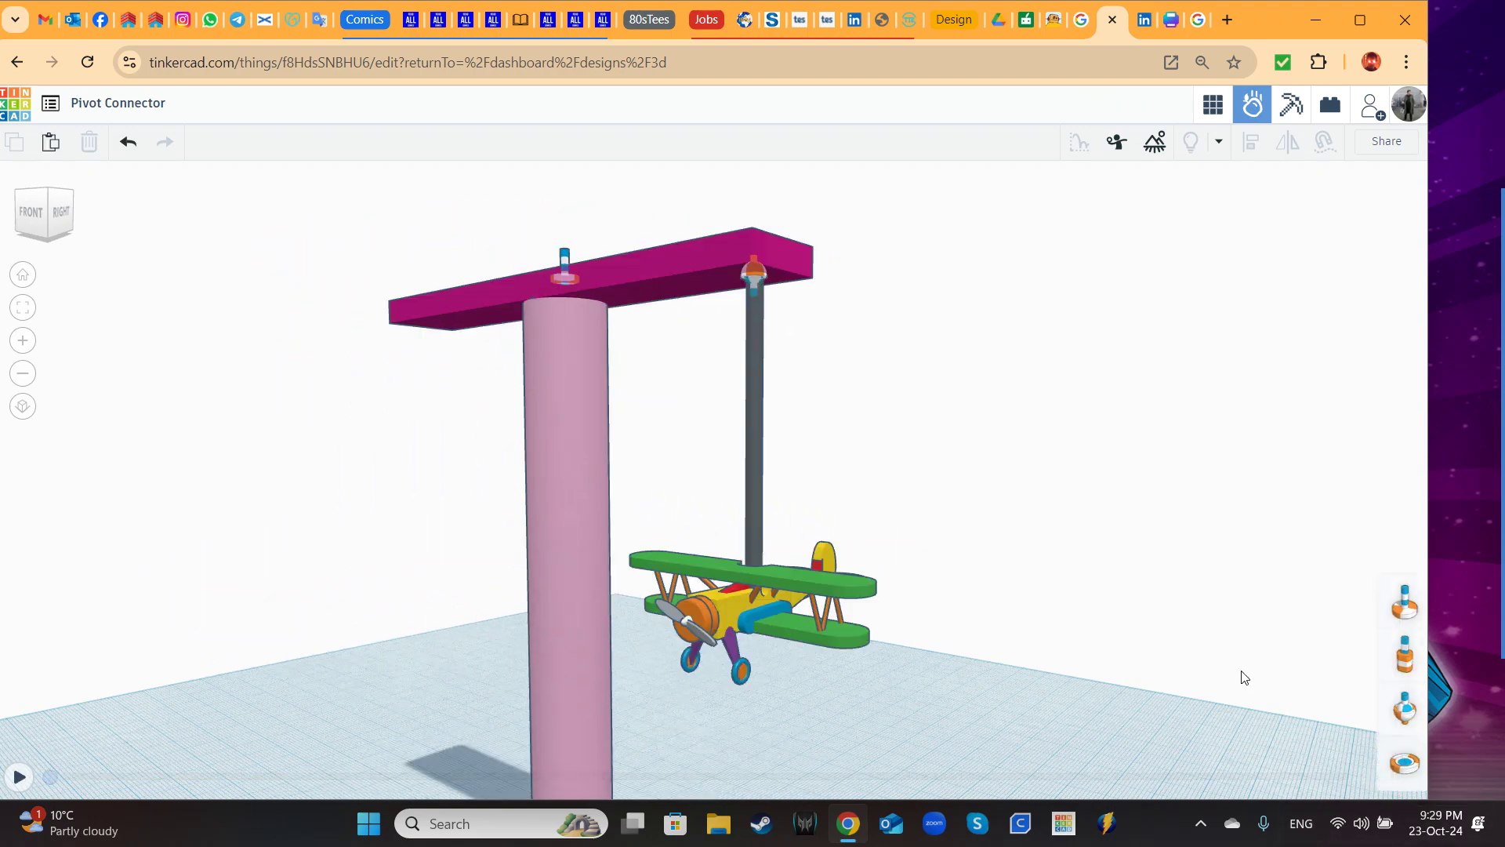
Step: Set the pivot connector's cone angle limit to 45, run the simulation, and reset it
left_click(744, 274)
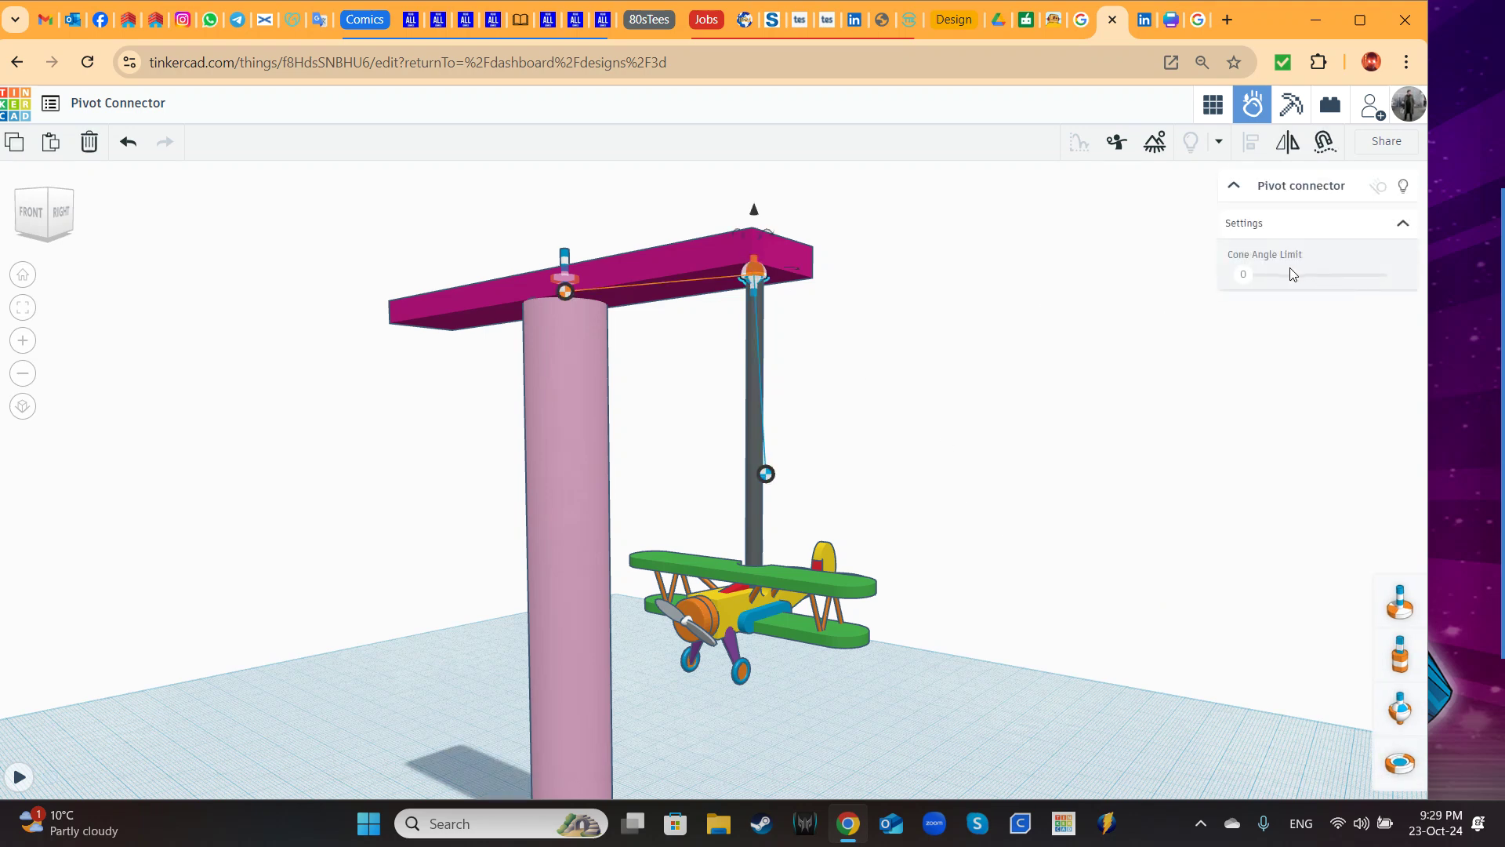
left_click_drag(1256, 282, 1319, 288)
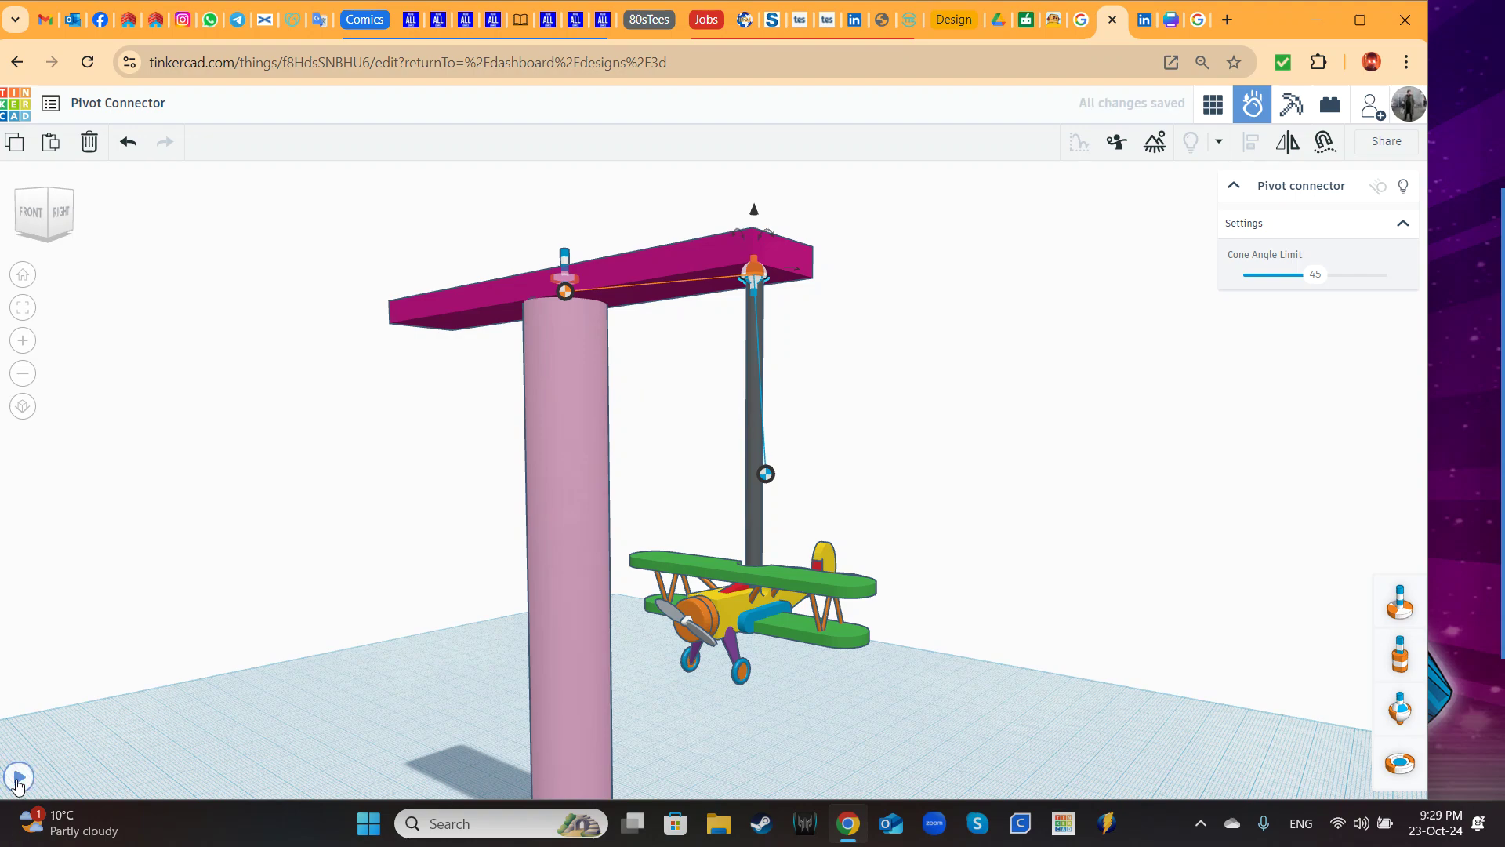
left_click(17, 777)
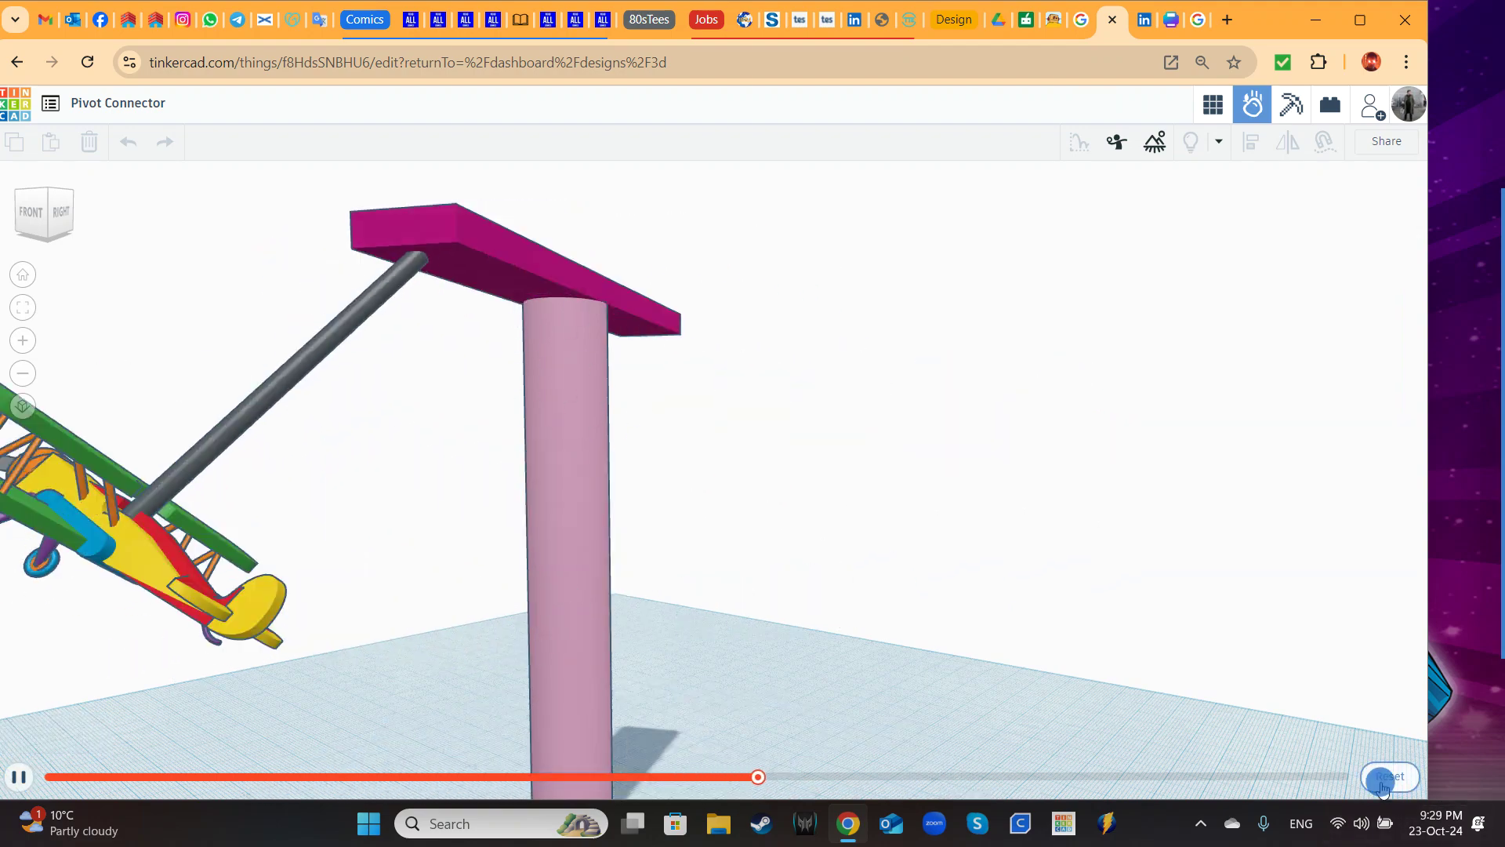
left_click(1388, 776)
Step: Set the axle connector's motor speed to -157 RPM, run the simulation, and reset it
left_click(564, 258)
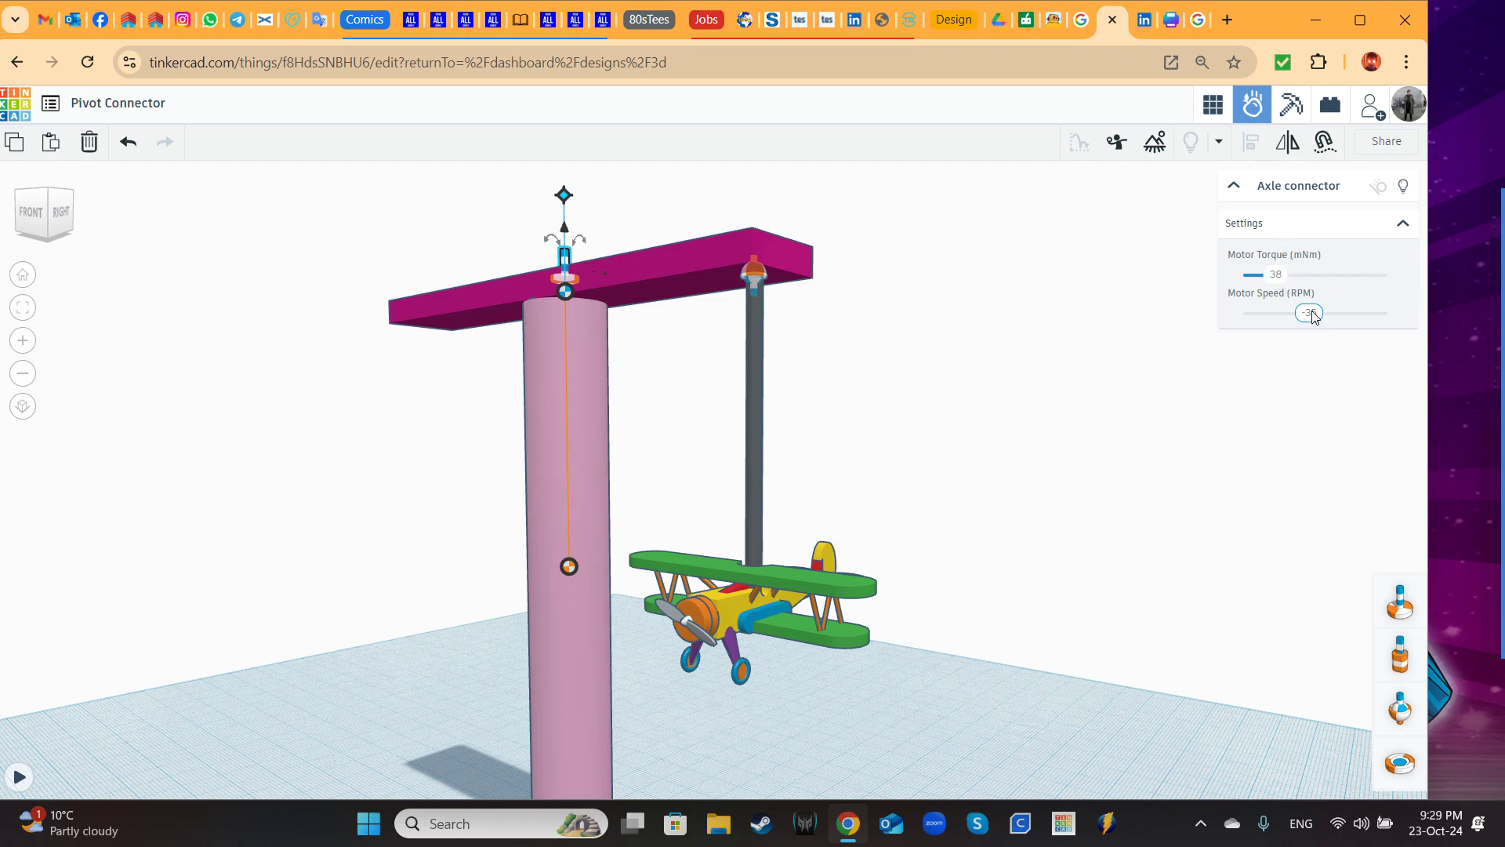
left_click_drag(1313, 314, 1286, 313)
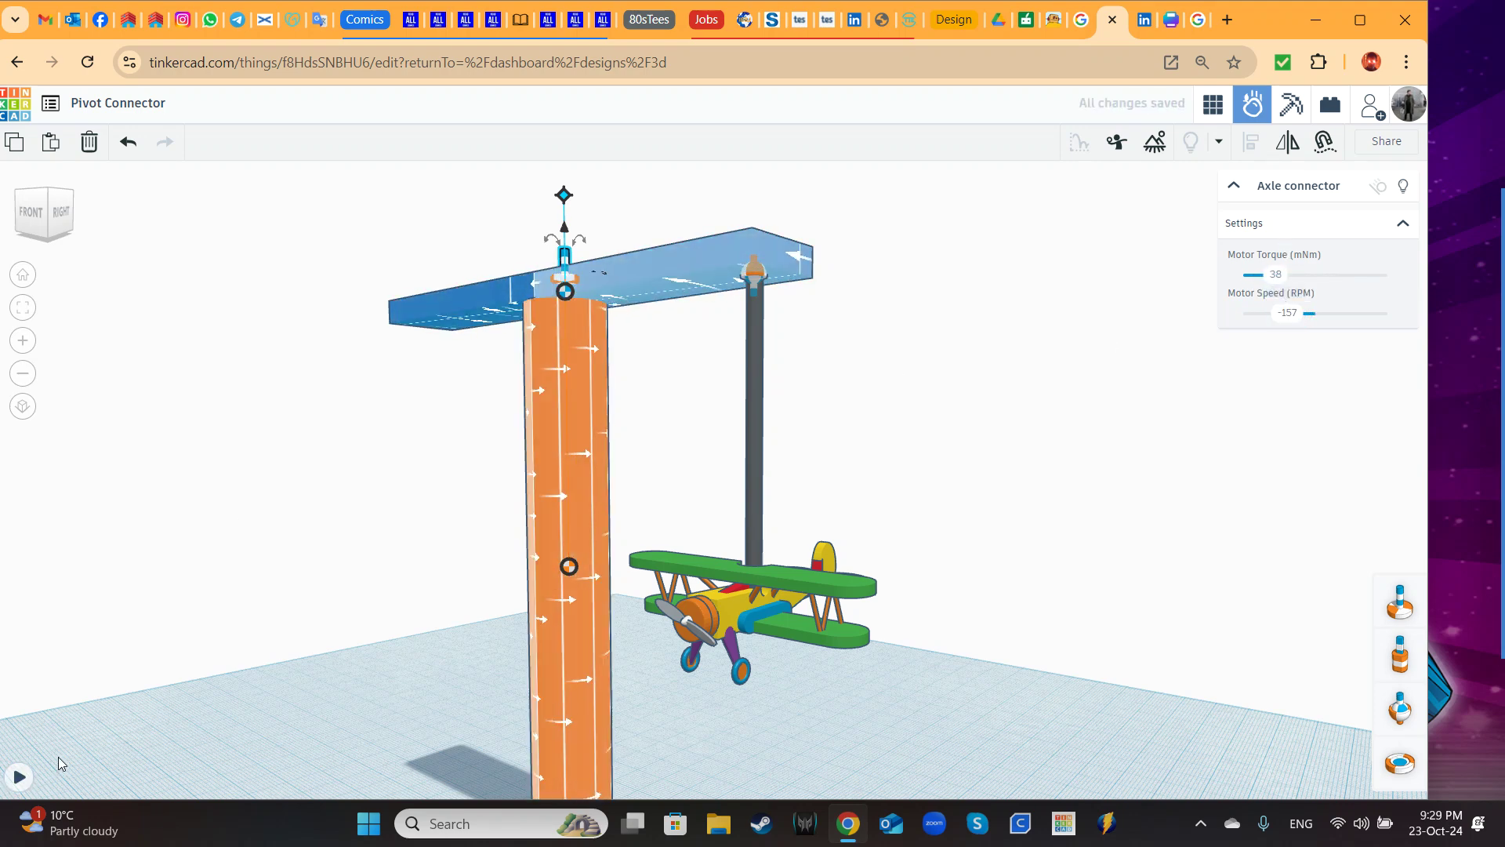
left_click(18, 776)
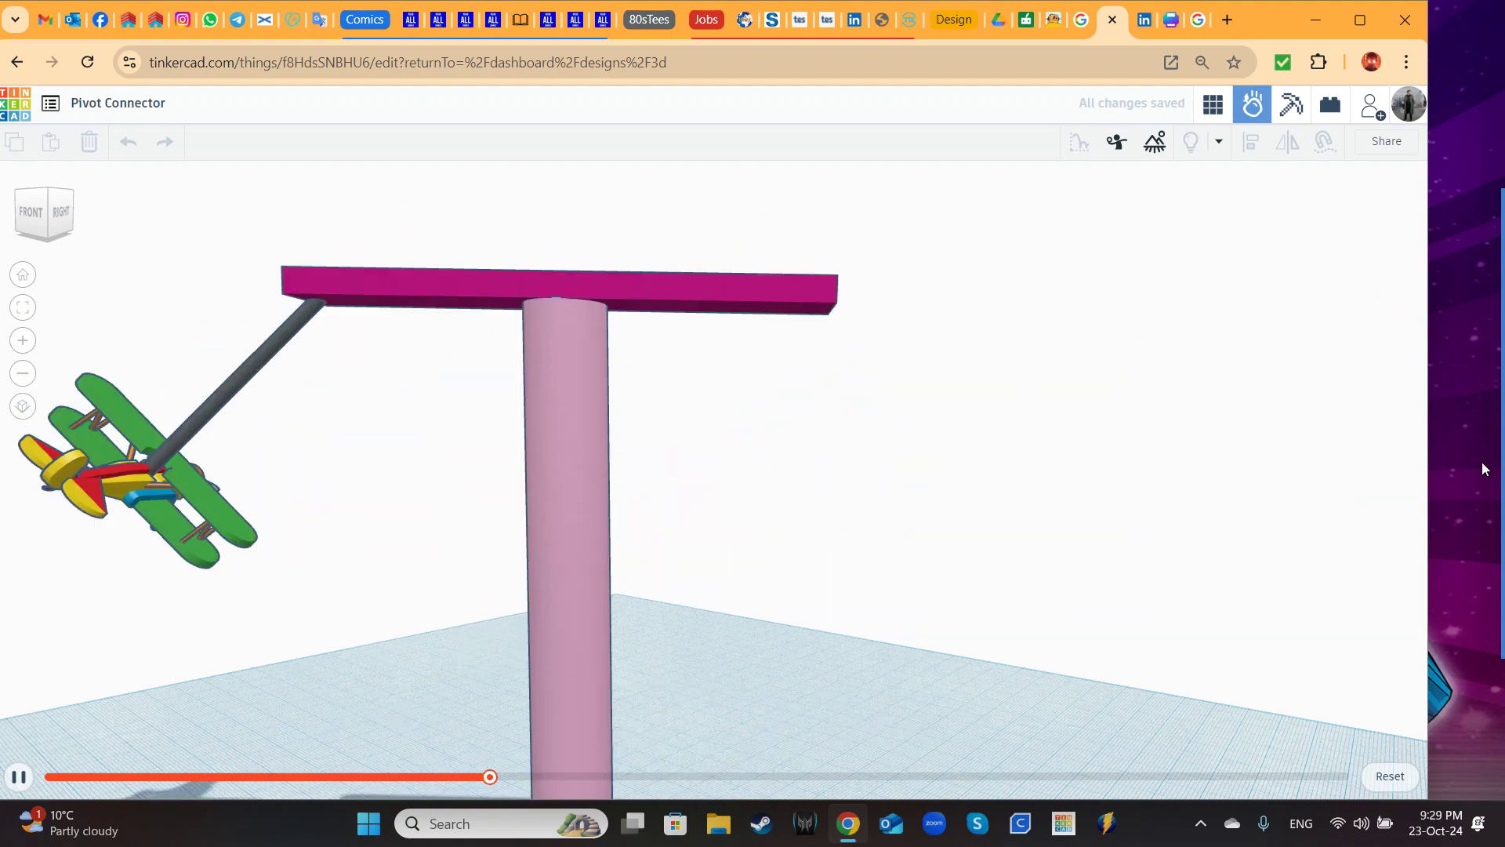
left_click(1388, 776)
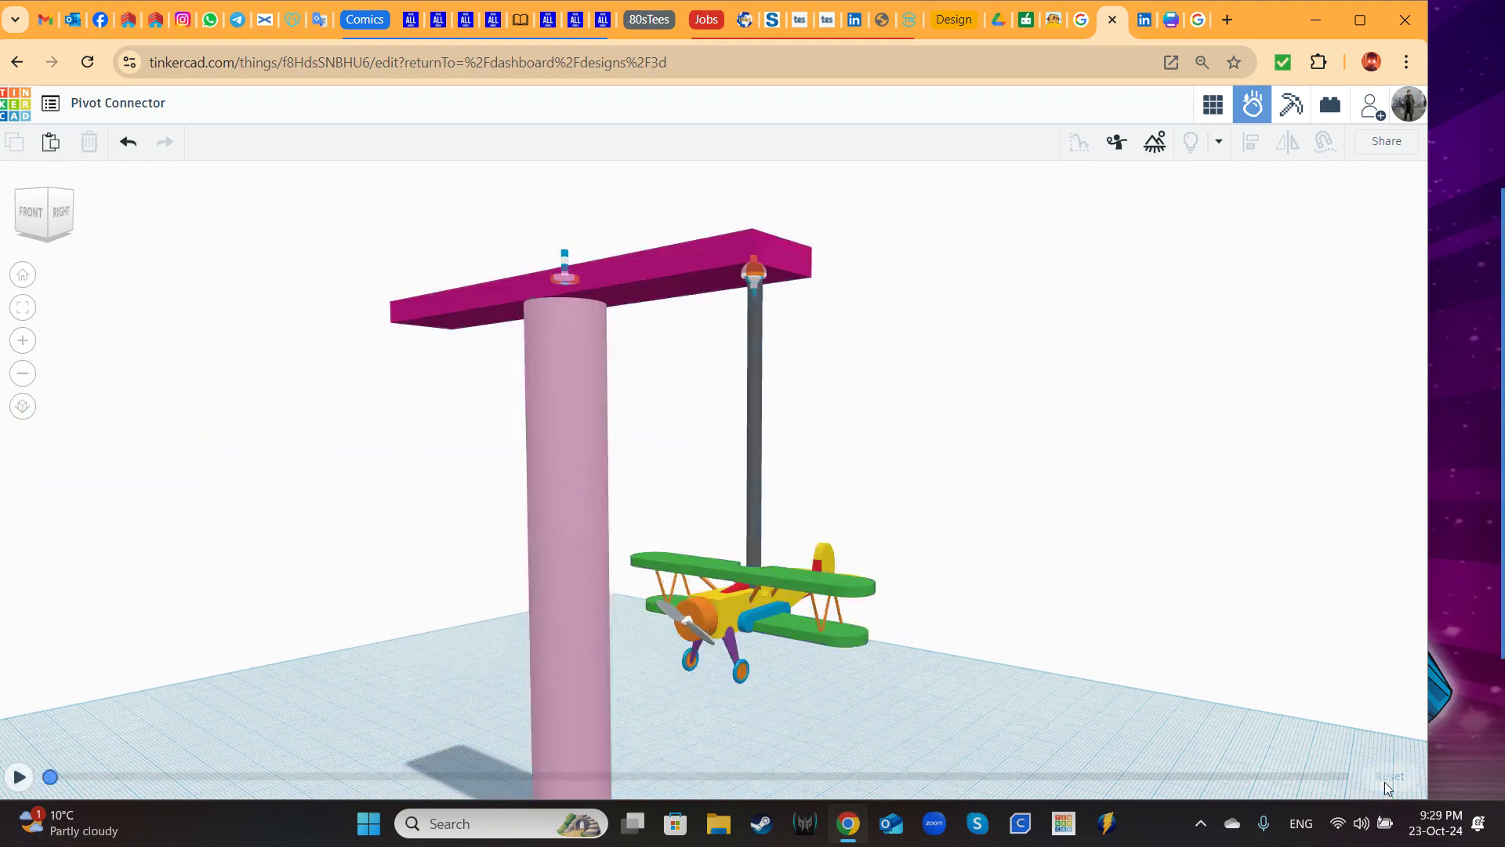
Step: Set the axle connector's motor speed to -91 RPM and run the simulation
left_click(679, 283)
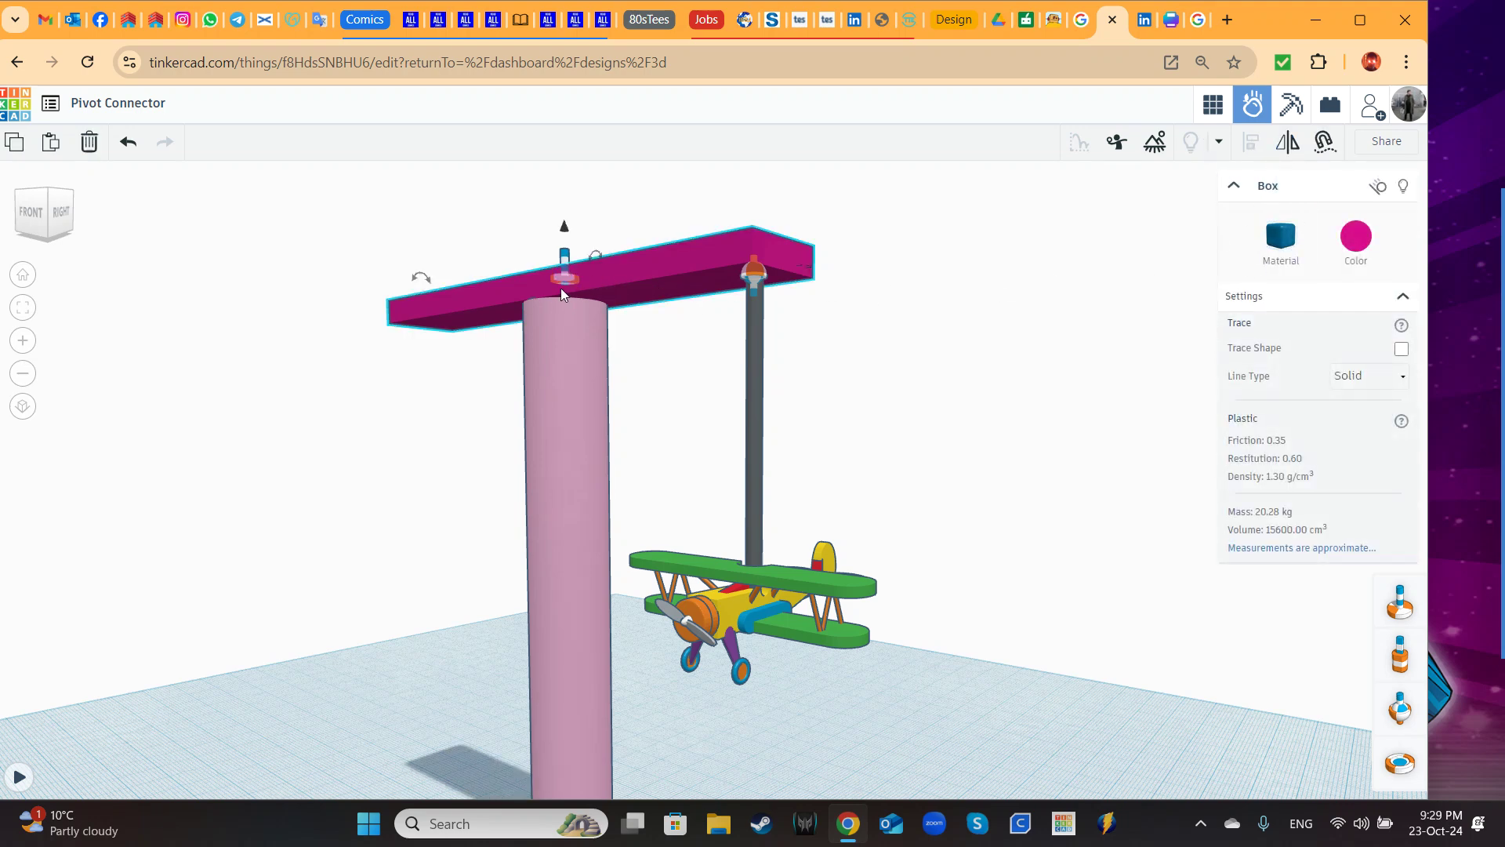
left_click(563, 252)
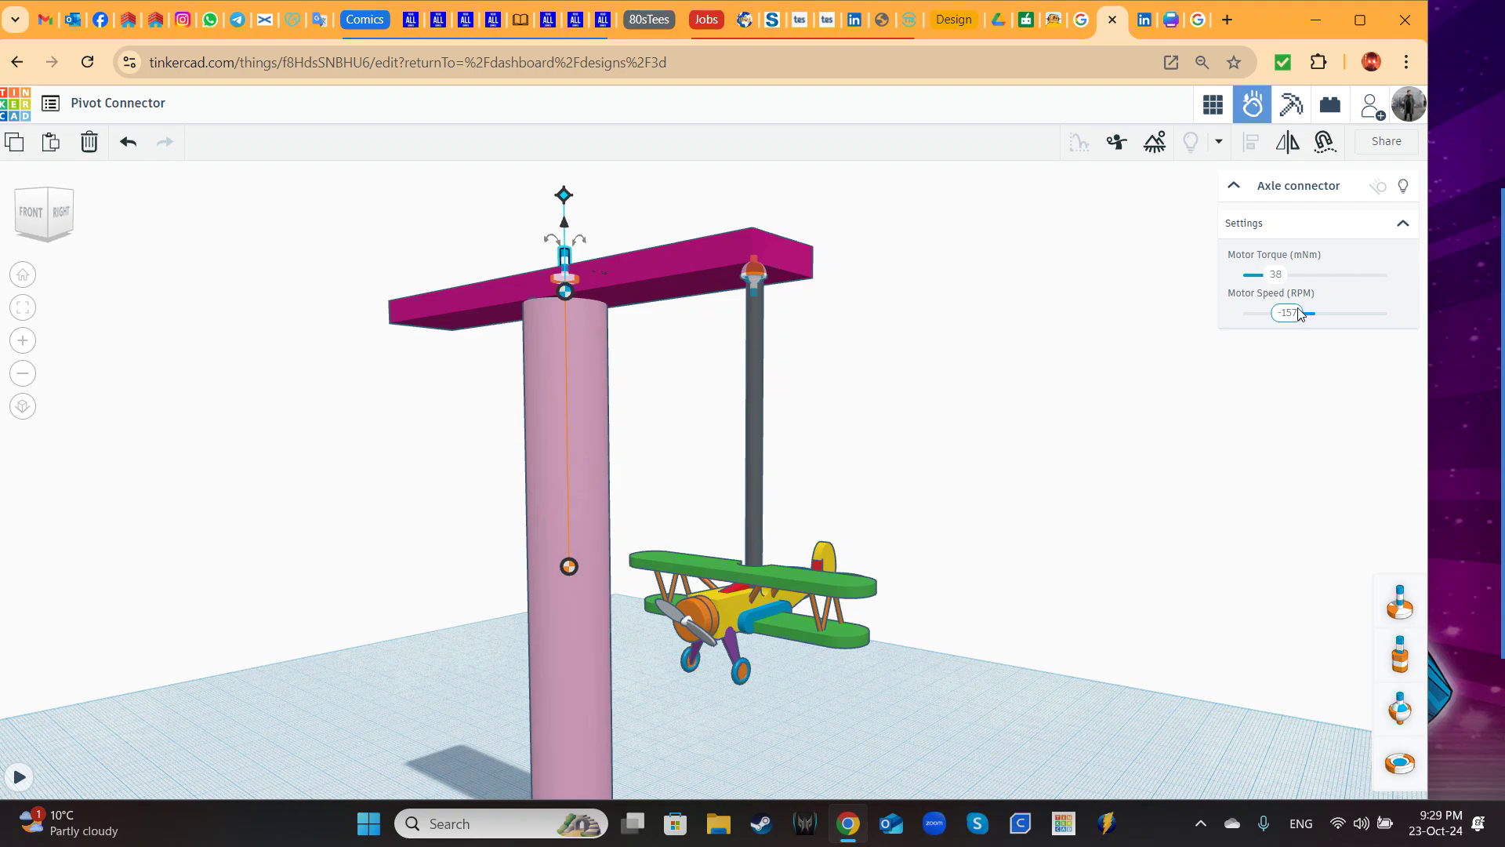
left_click_drag(1299, 313, 1314, 314)
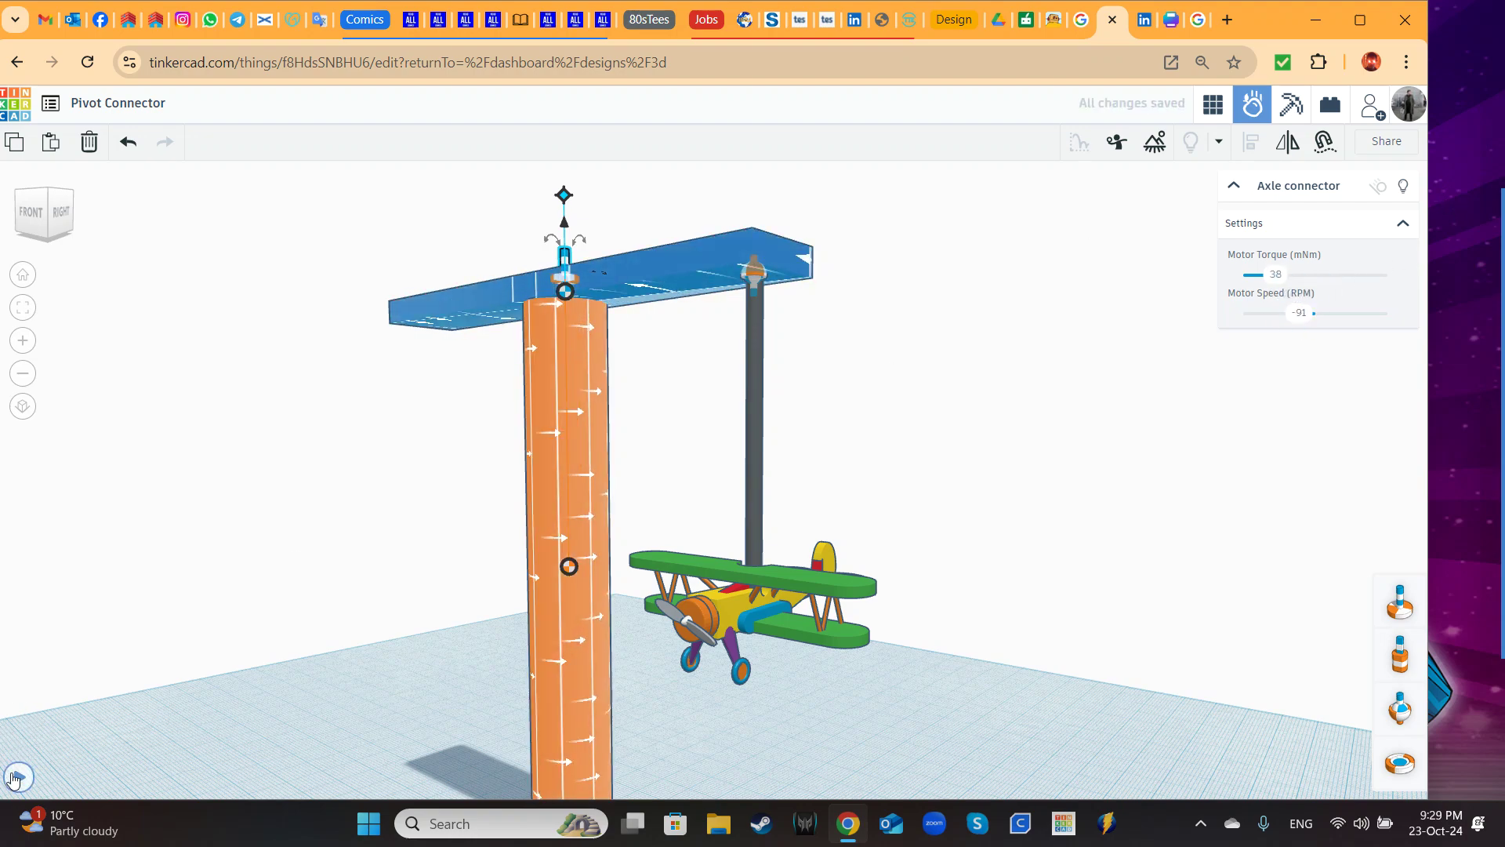
left_click(18, 777)
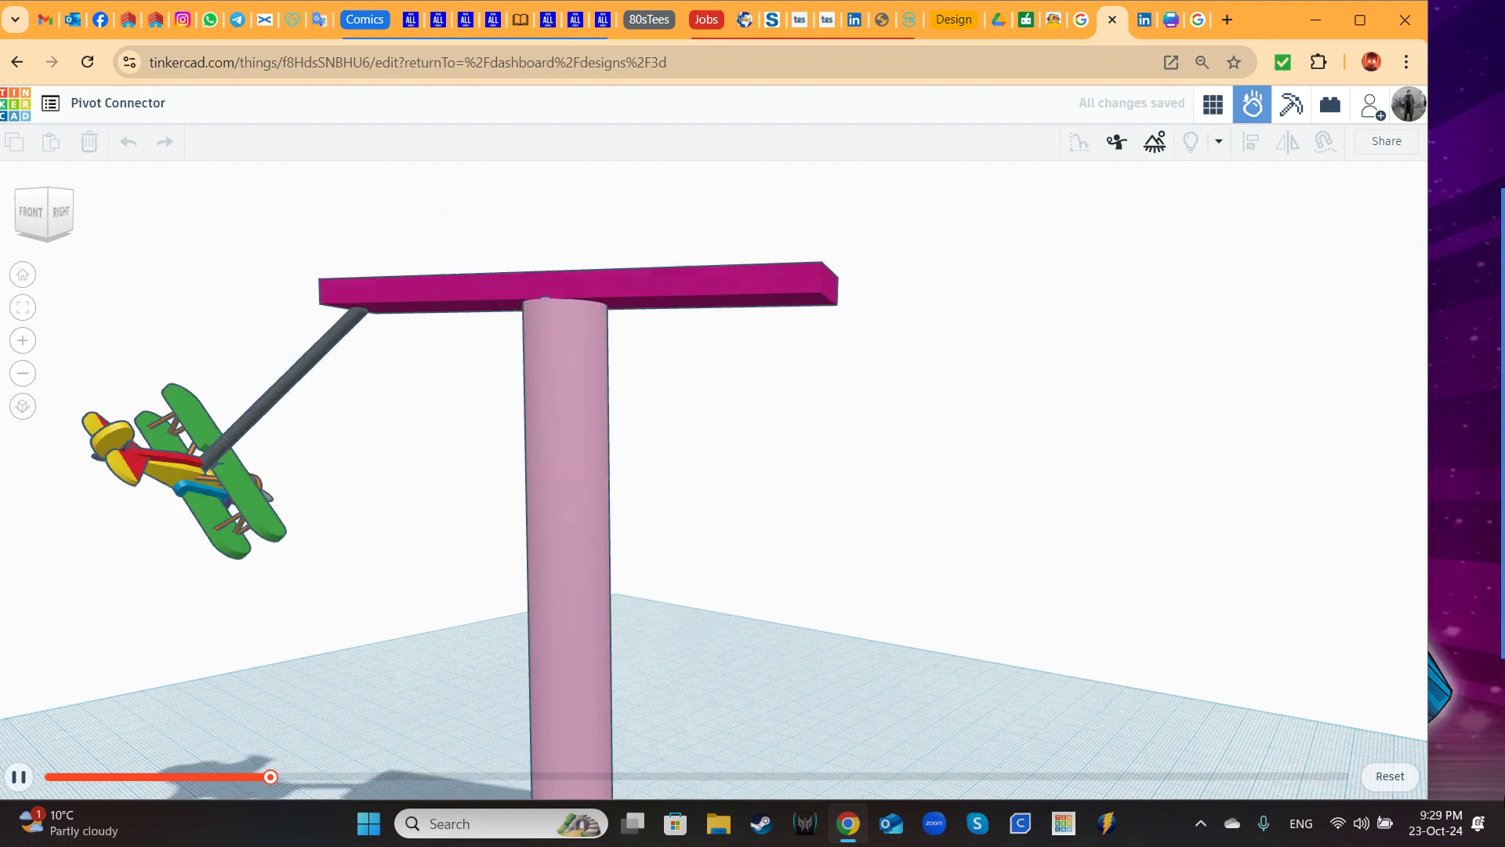
Step: Set the pivot connector's cone angle limit to 90, run the simulation, and reset it
left_click(1390, 776)
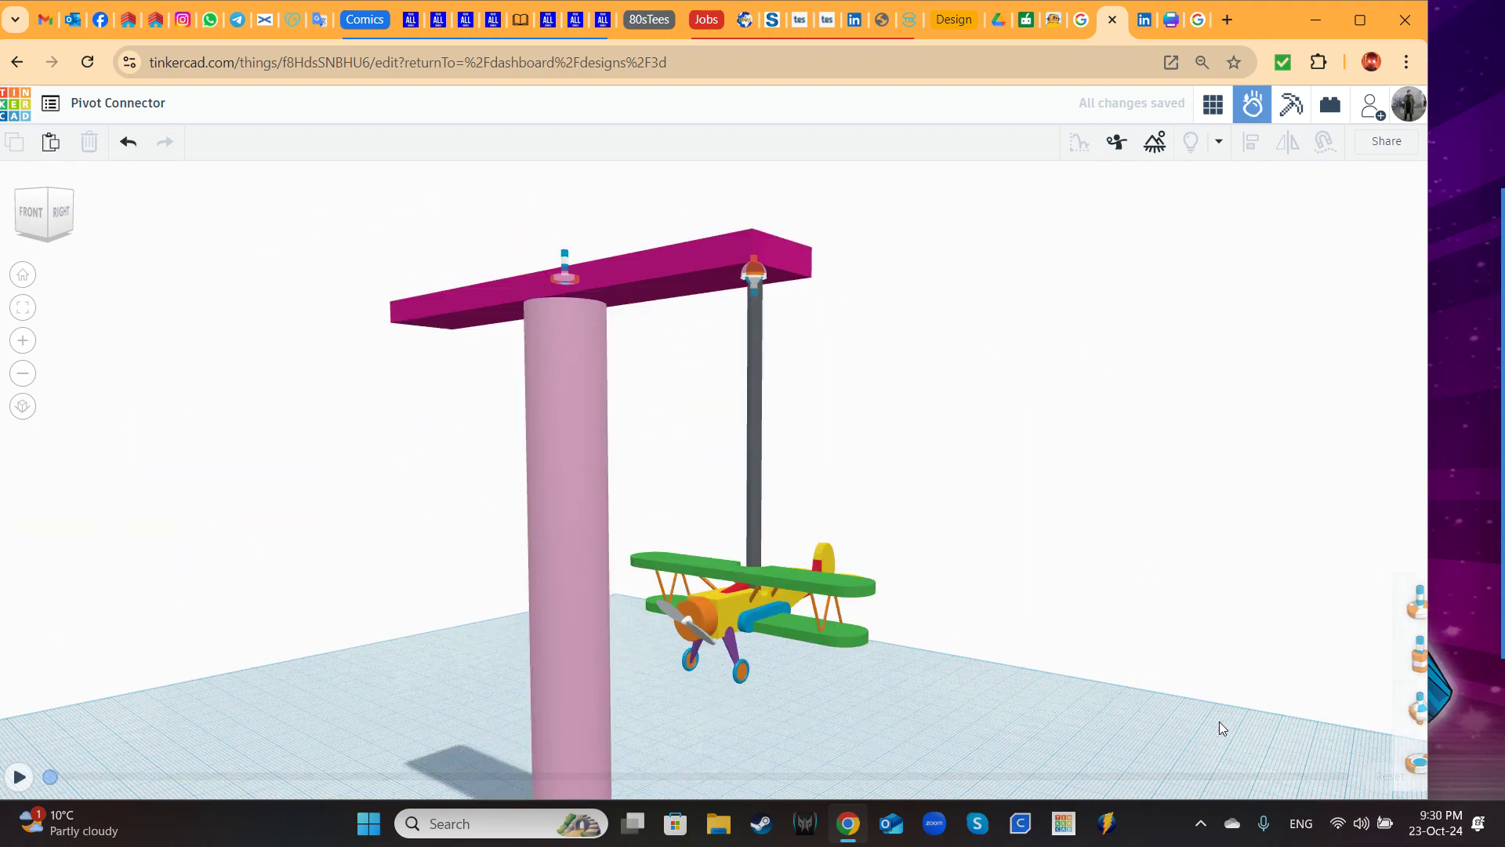
left_click(749, 276)
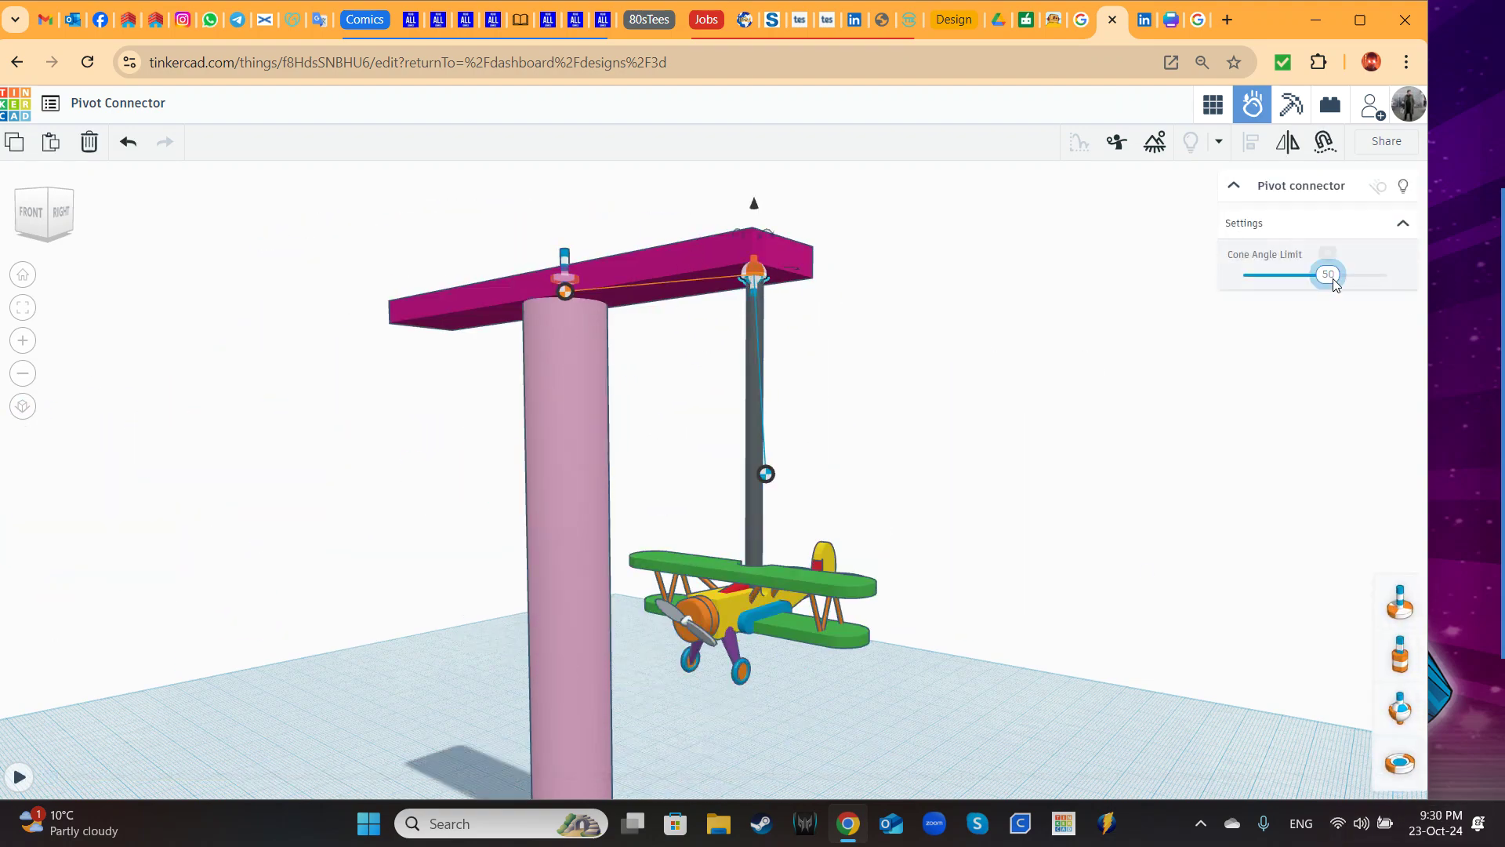
left_click_drag(1328, 275, 1376, 275)
scroll(915, 423, "down", 1)
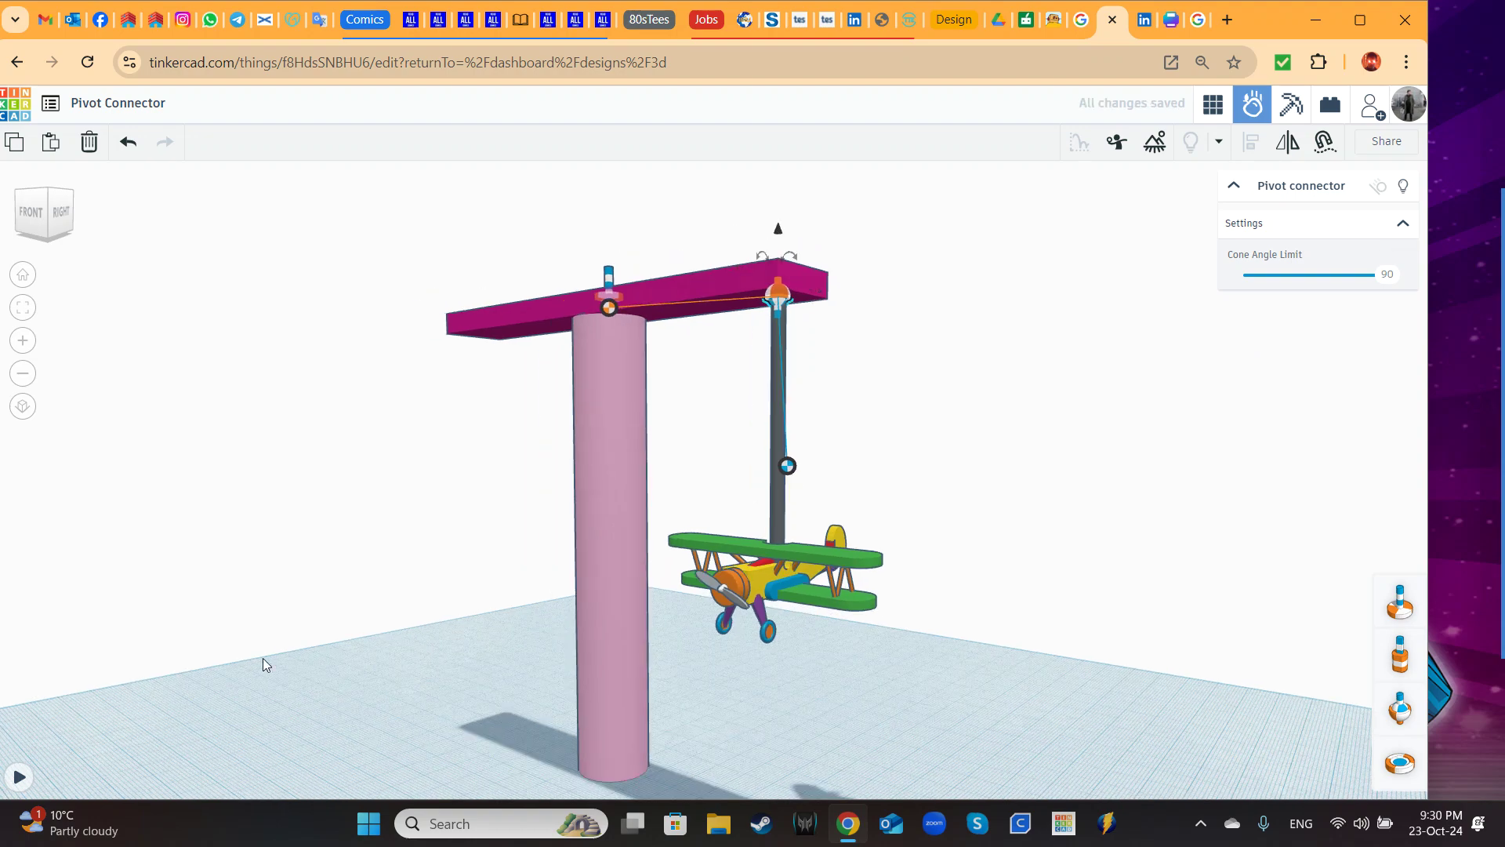
left_click(19, 776)
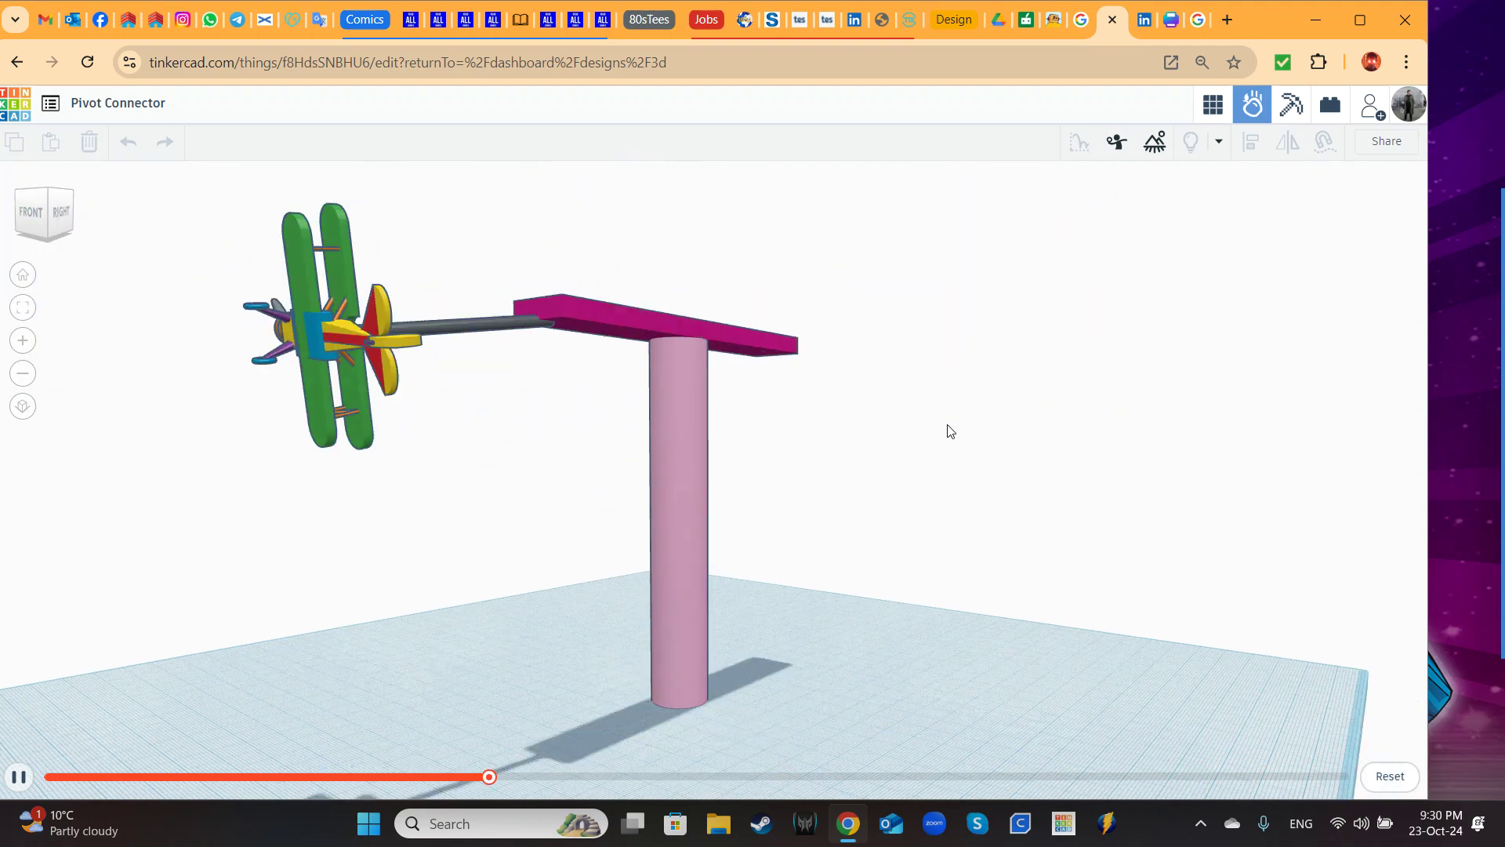
left_click(1392, 784)
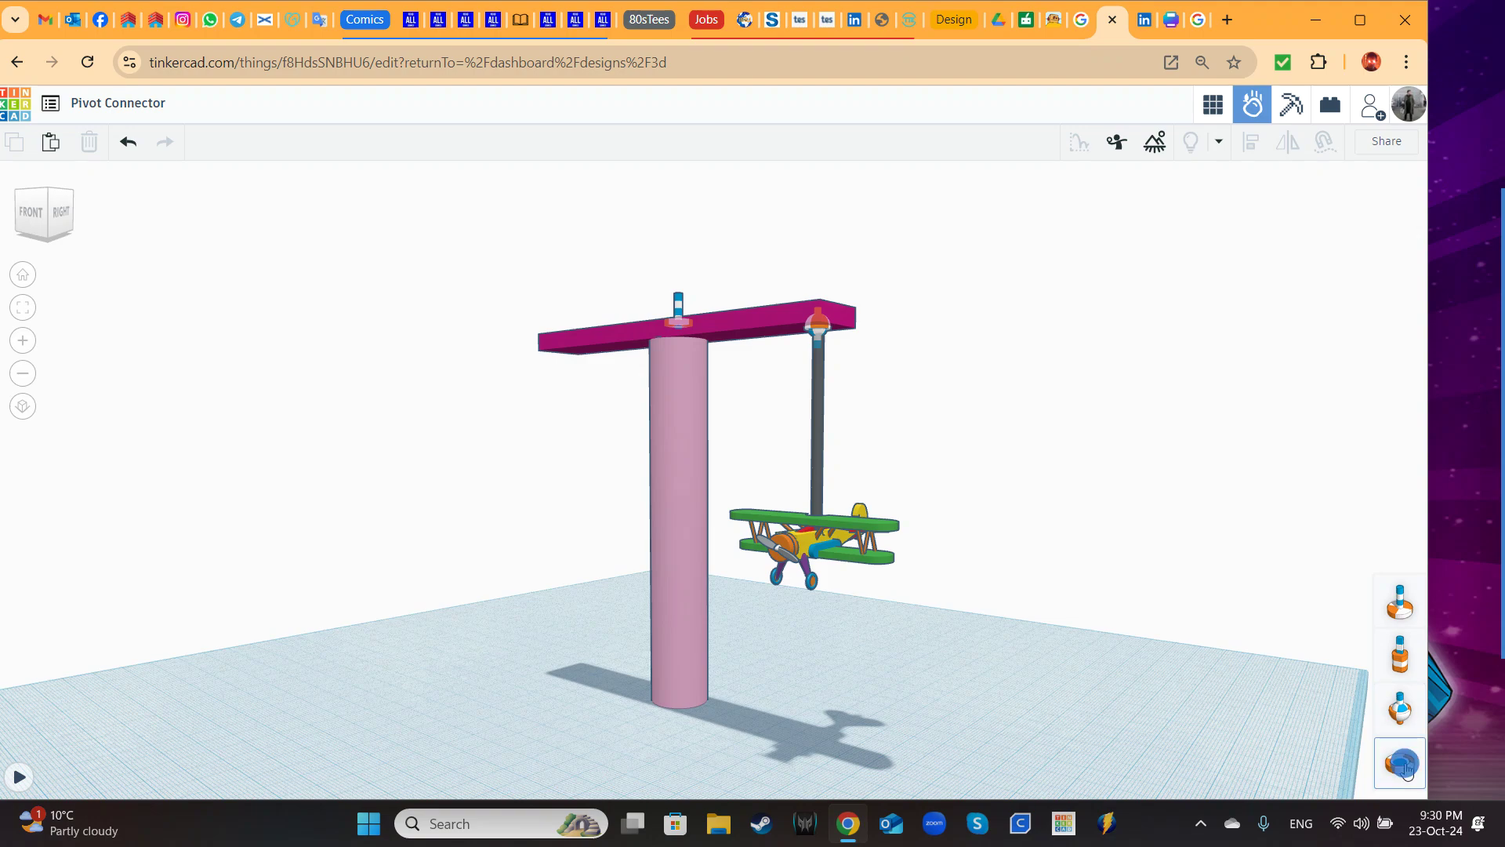
Step: Attach a tracer to the biplane's tail fin, run the simulation, and reset it
mouse_move(1406, 771)
left_mouse_down()
mouse_move(958, 587)
mouse_move(864, 511)
left_mouse_up()
mouse_move(1038, 534)
right_mouse_down()
mouse_move(889, 571)
mouse_move(795, 568)
right_mouse_up()
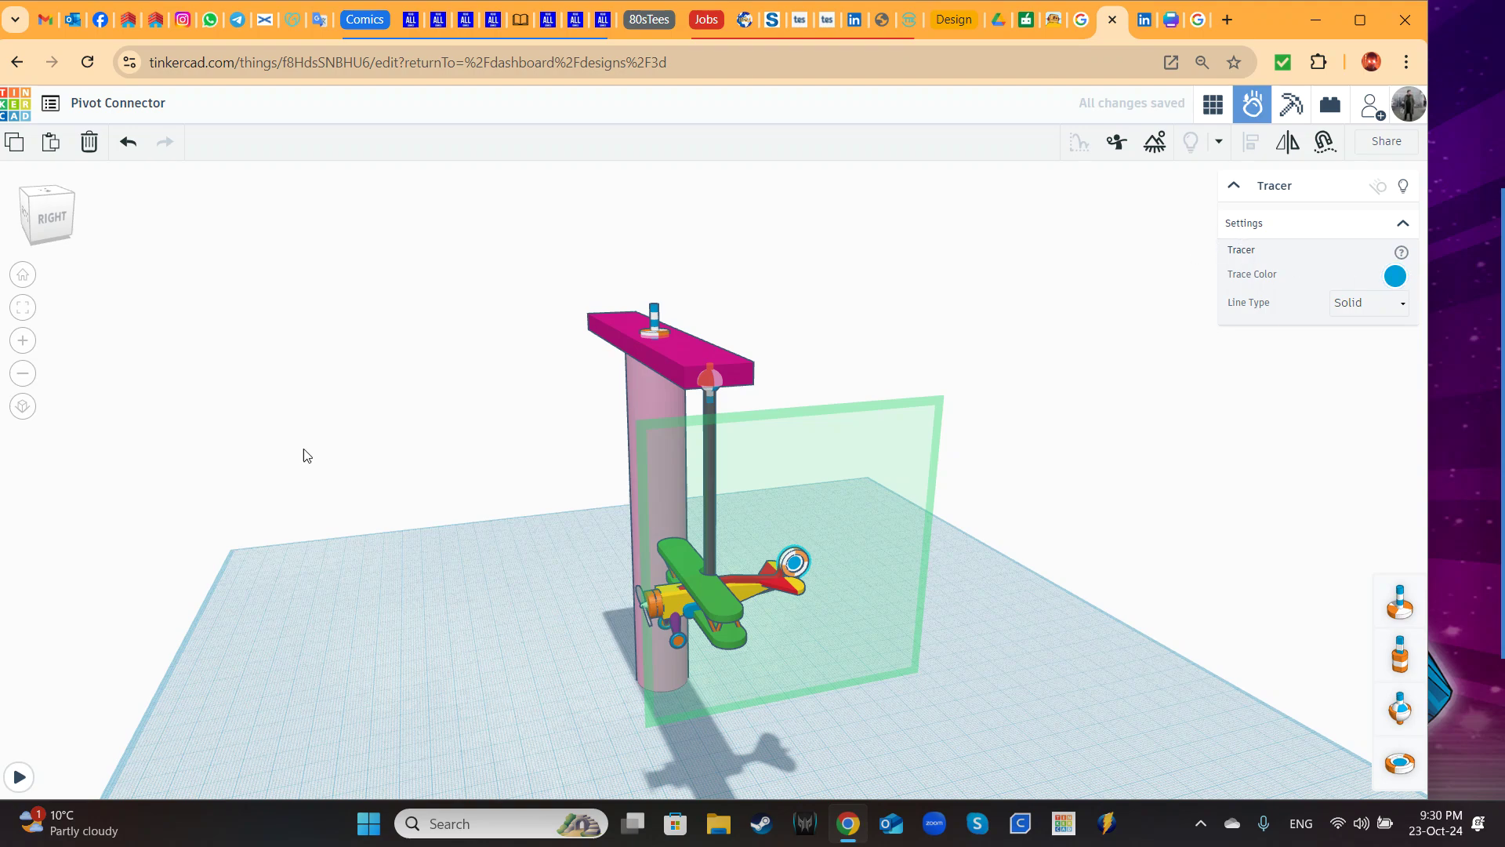
left_click(20, 777)
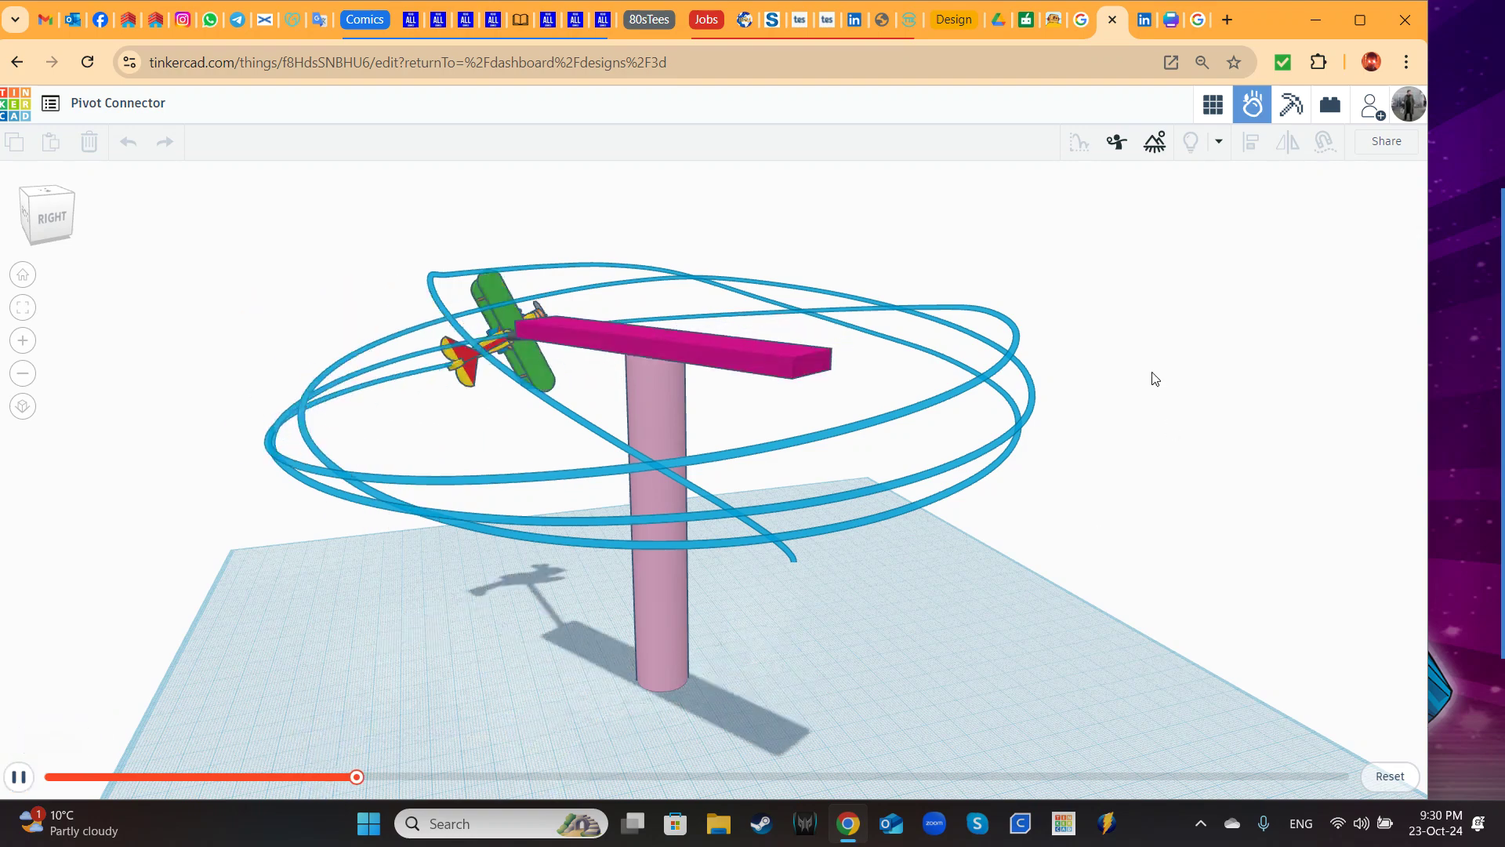
left_click(1392, 777)
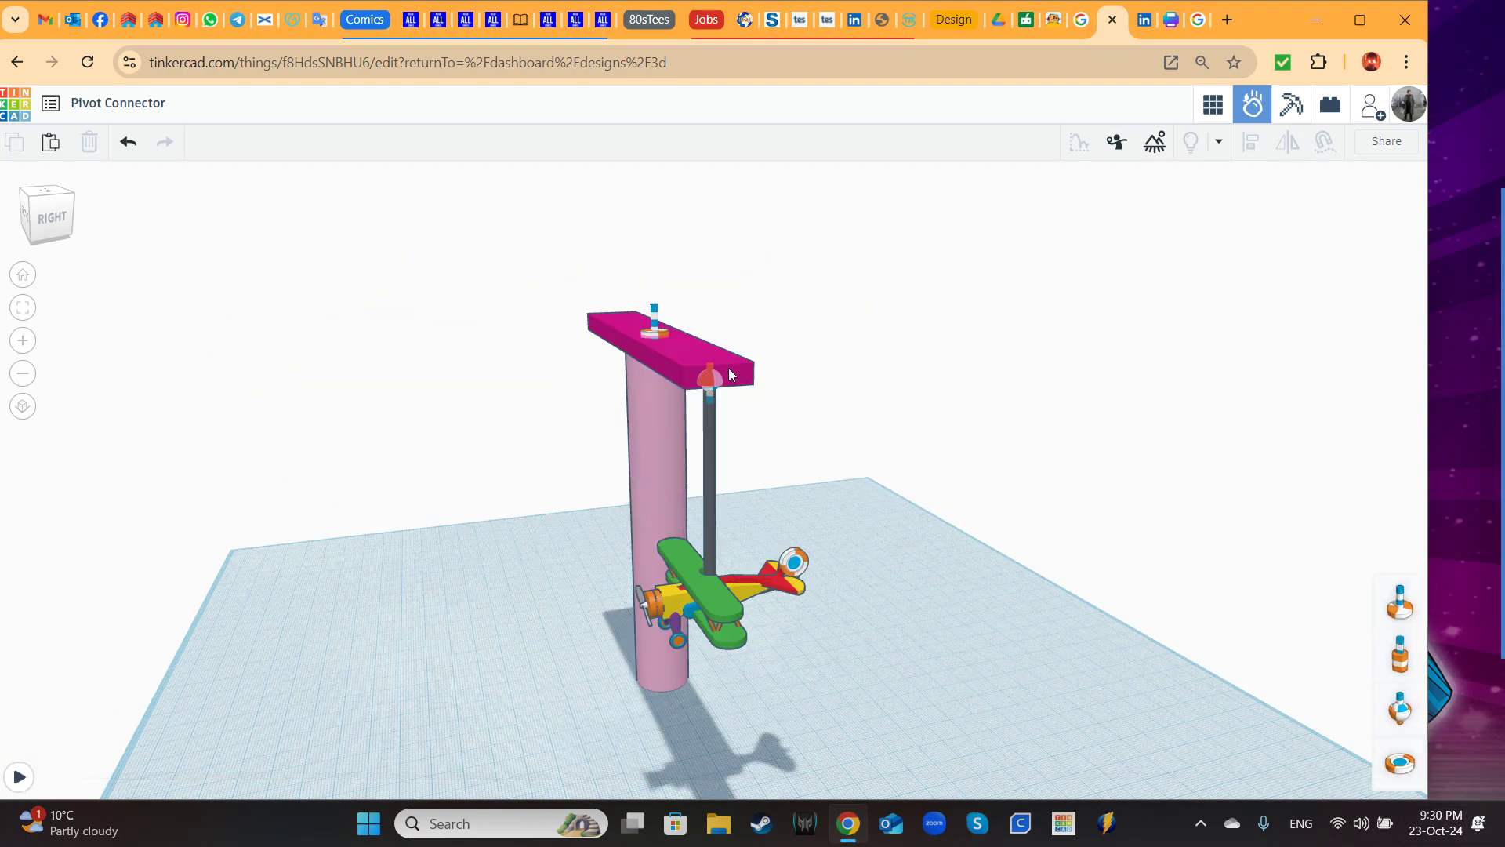
Step: Reduce the pivot connector's cone angle limit to 45, run the simulation with the tracer, and reset it
left_click(706, 376)
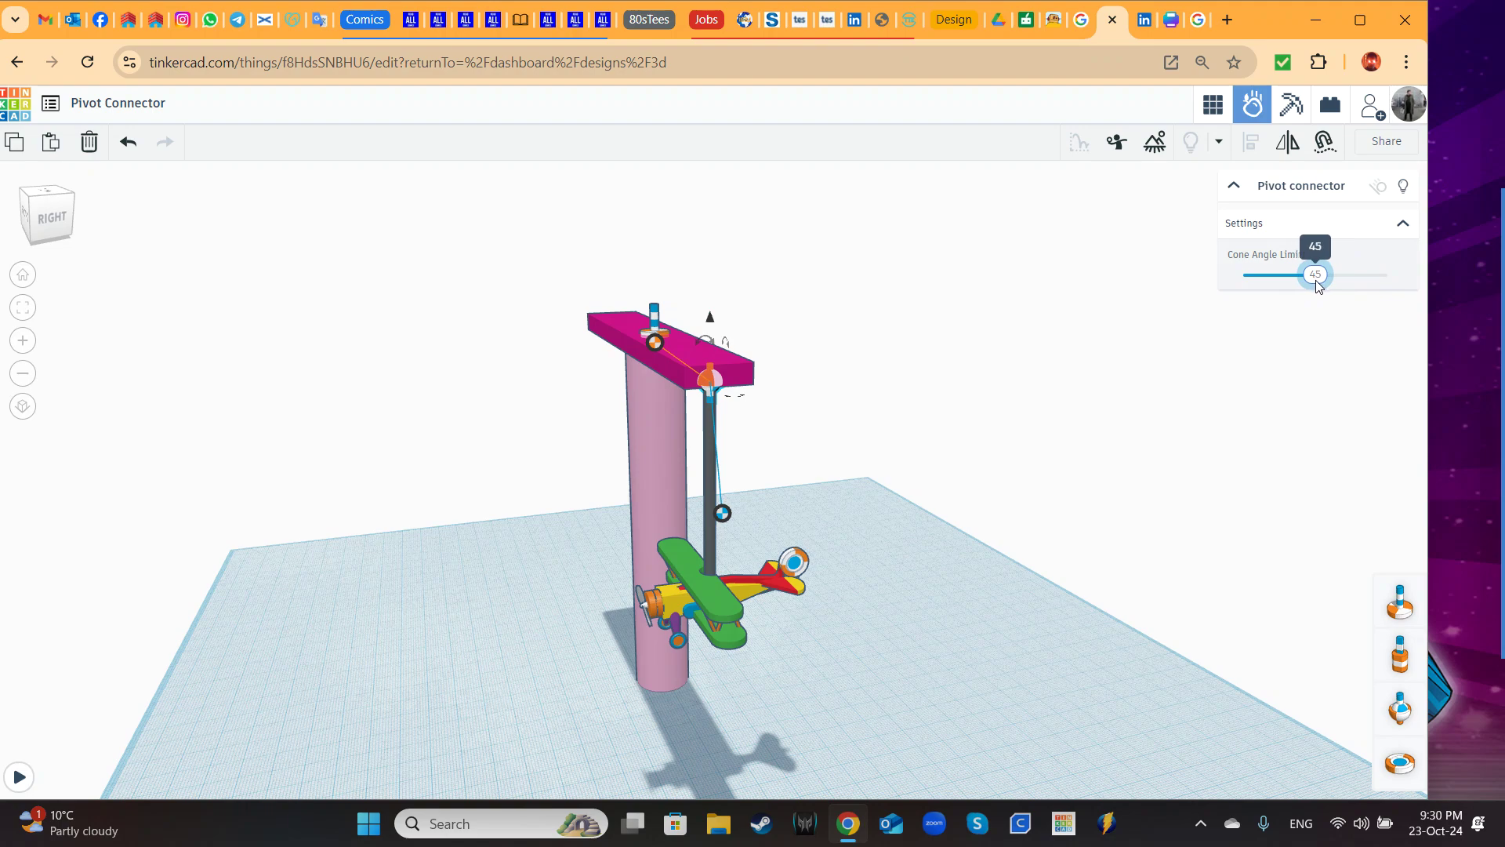
left_click(19, 774)
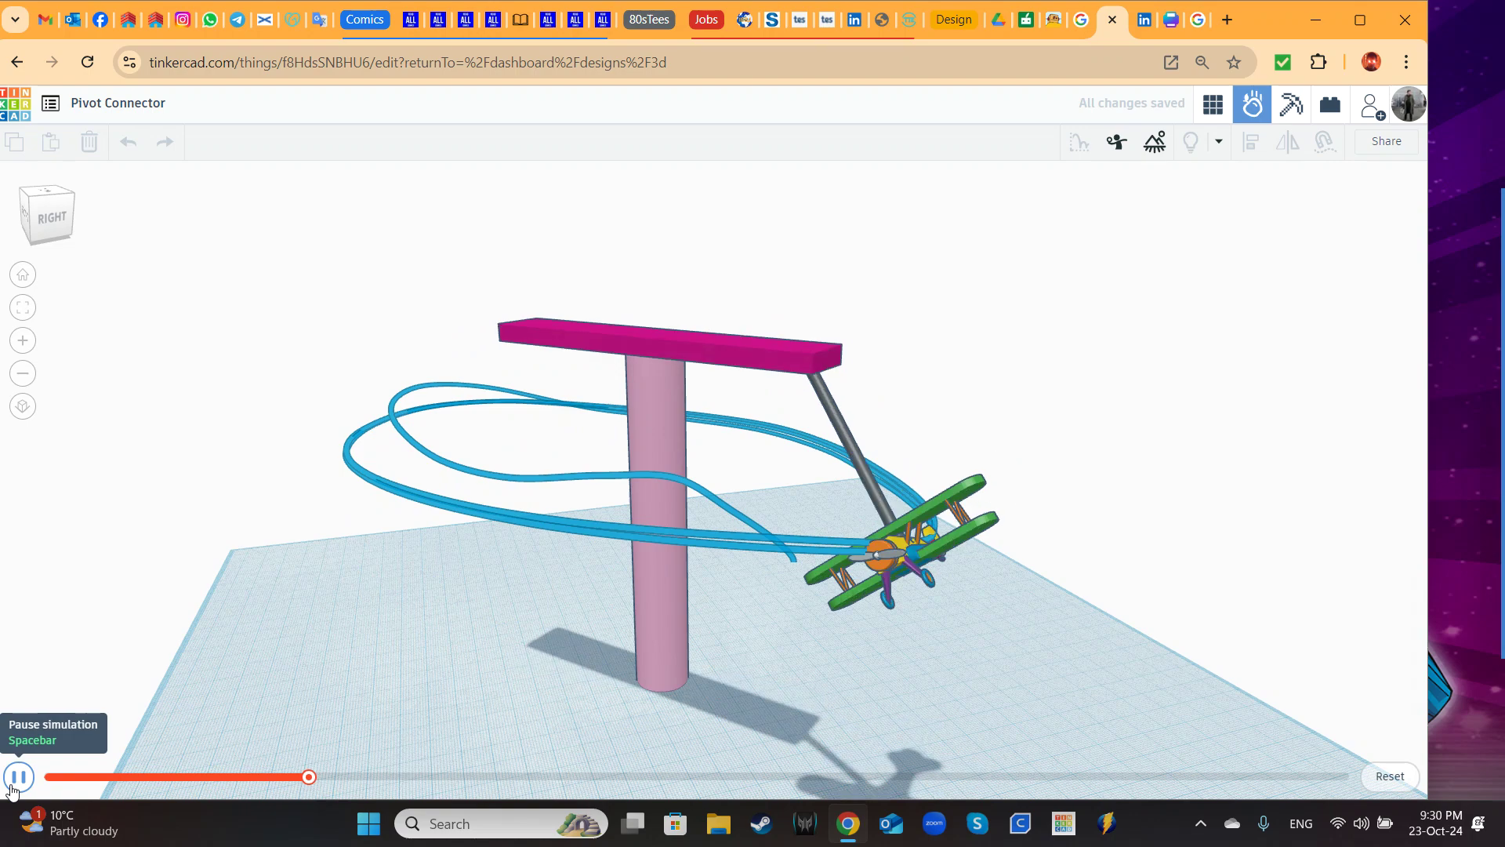
left_click(1391, 774)
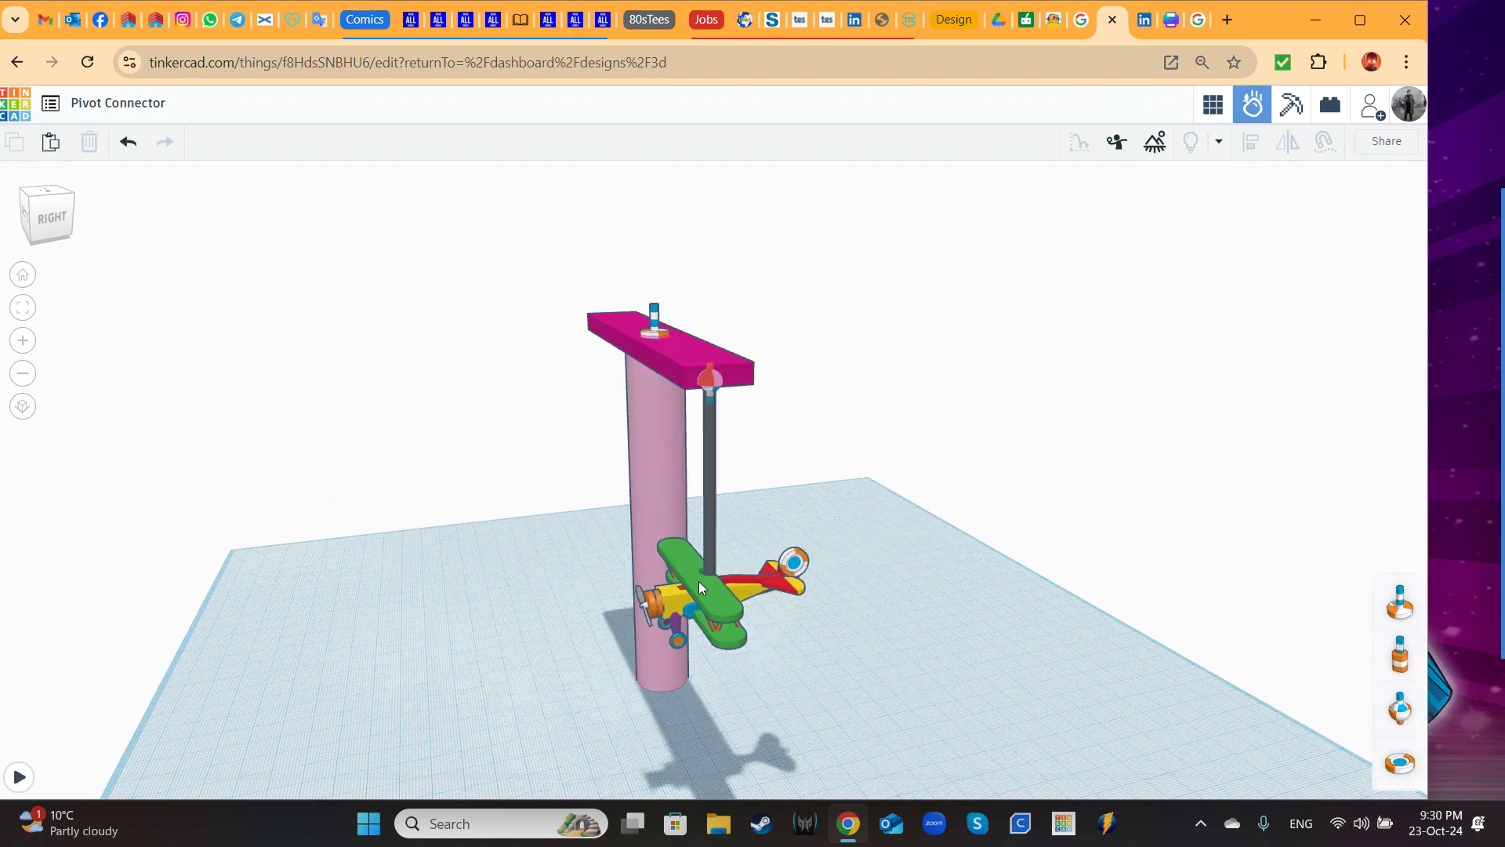
Step: Set the pivot connector's cone angle limit to 0, run the simulation with the tracer, and reset it
left_click(791, 561)
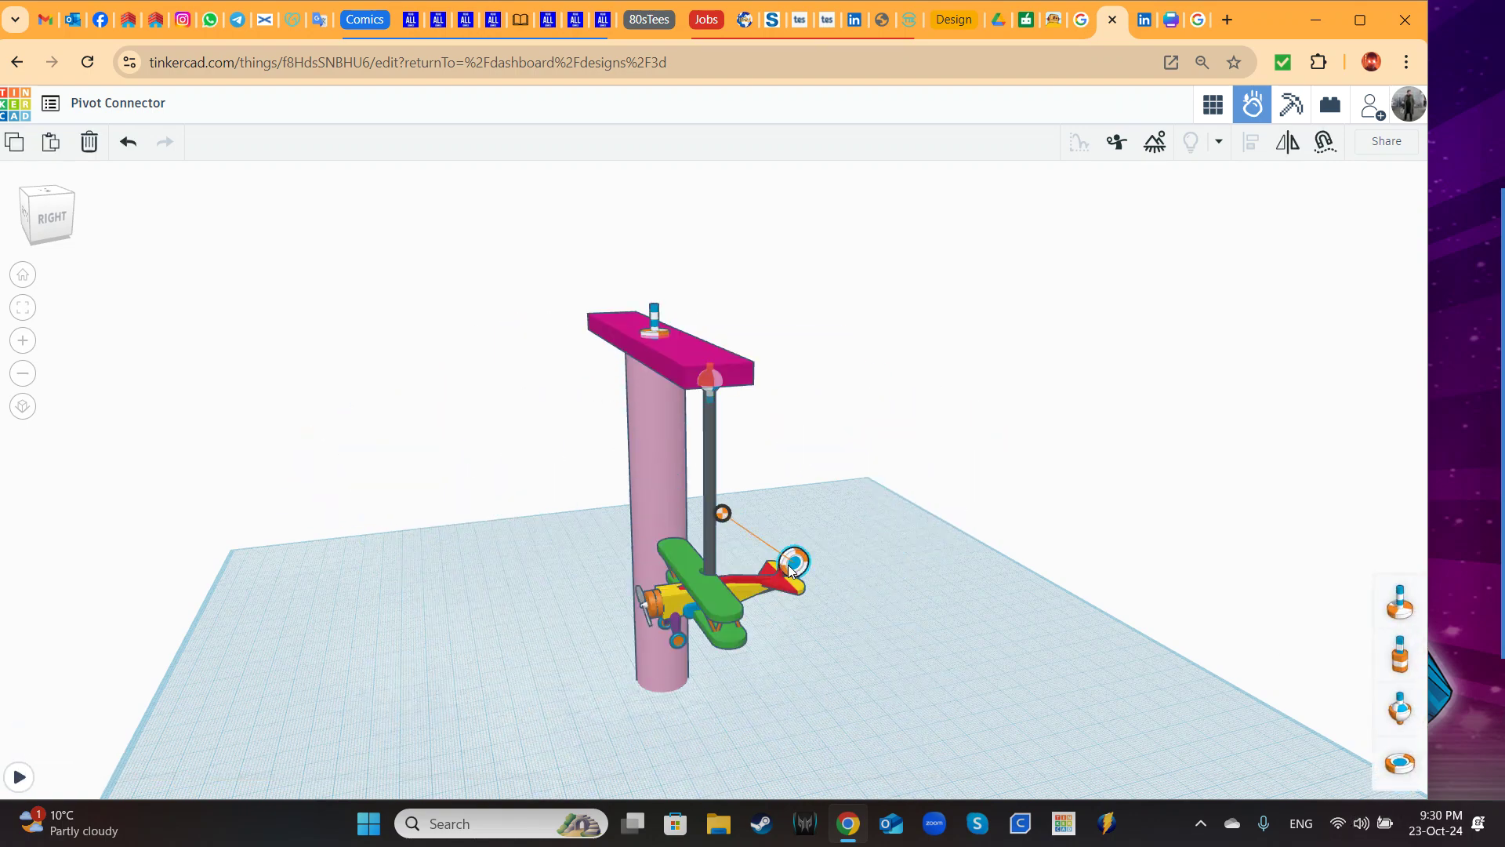
left_click(709, 379)
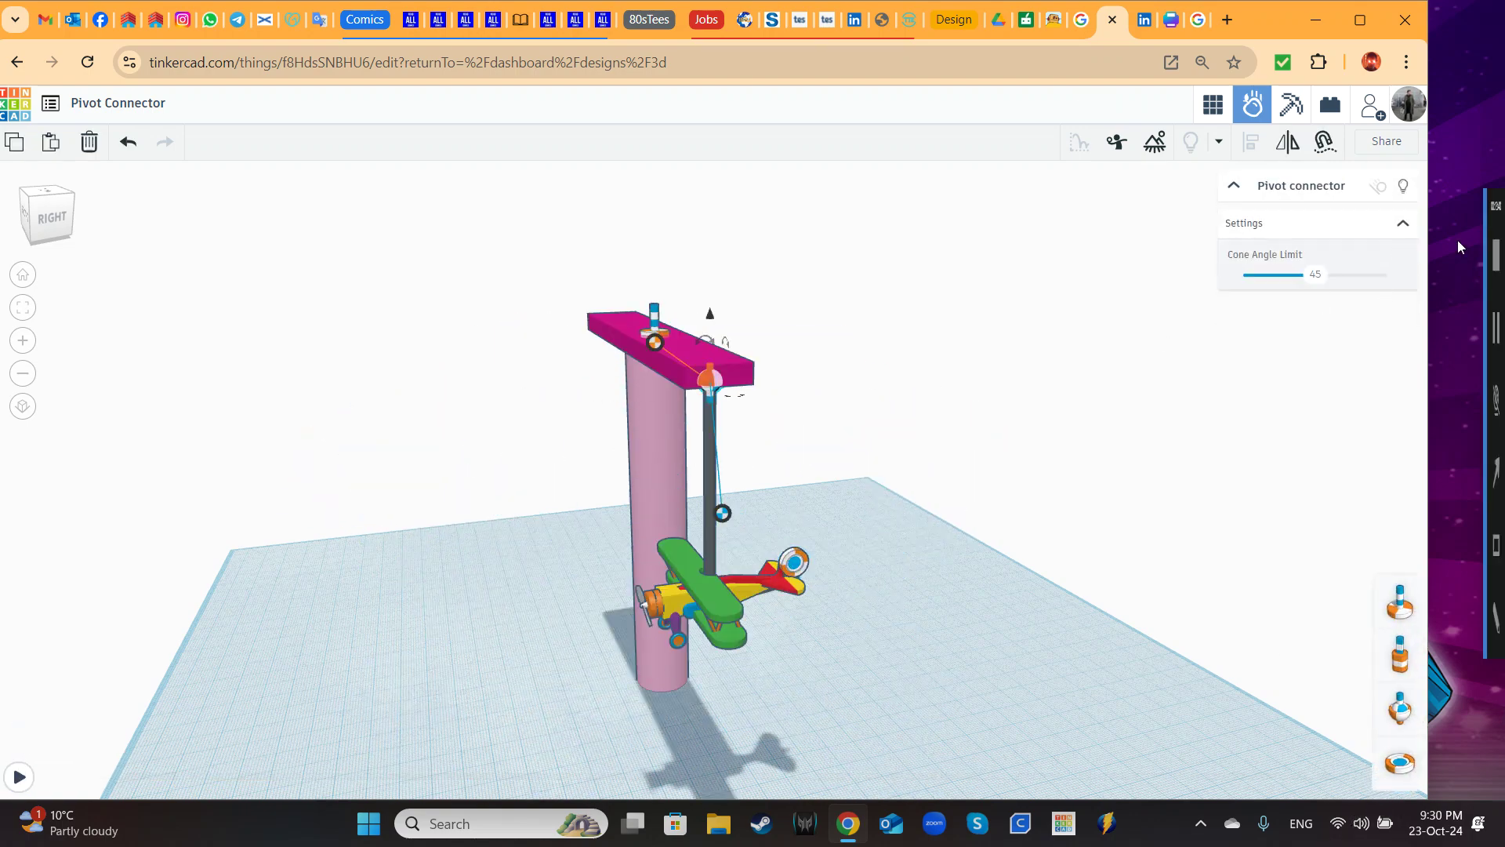
left_click(14, 773)
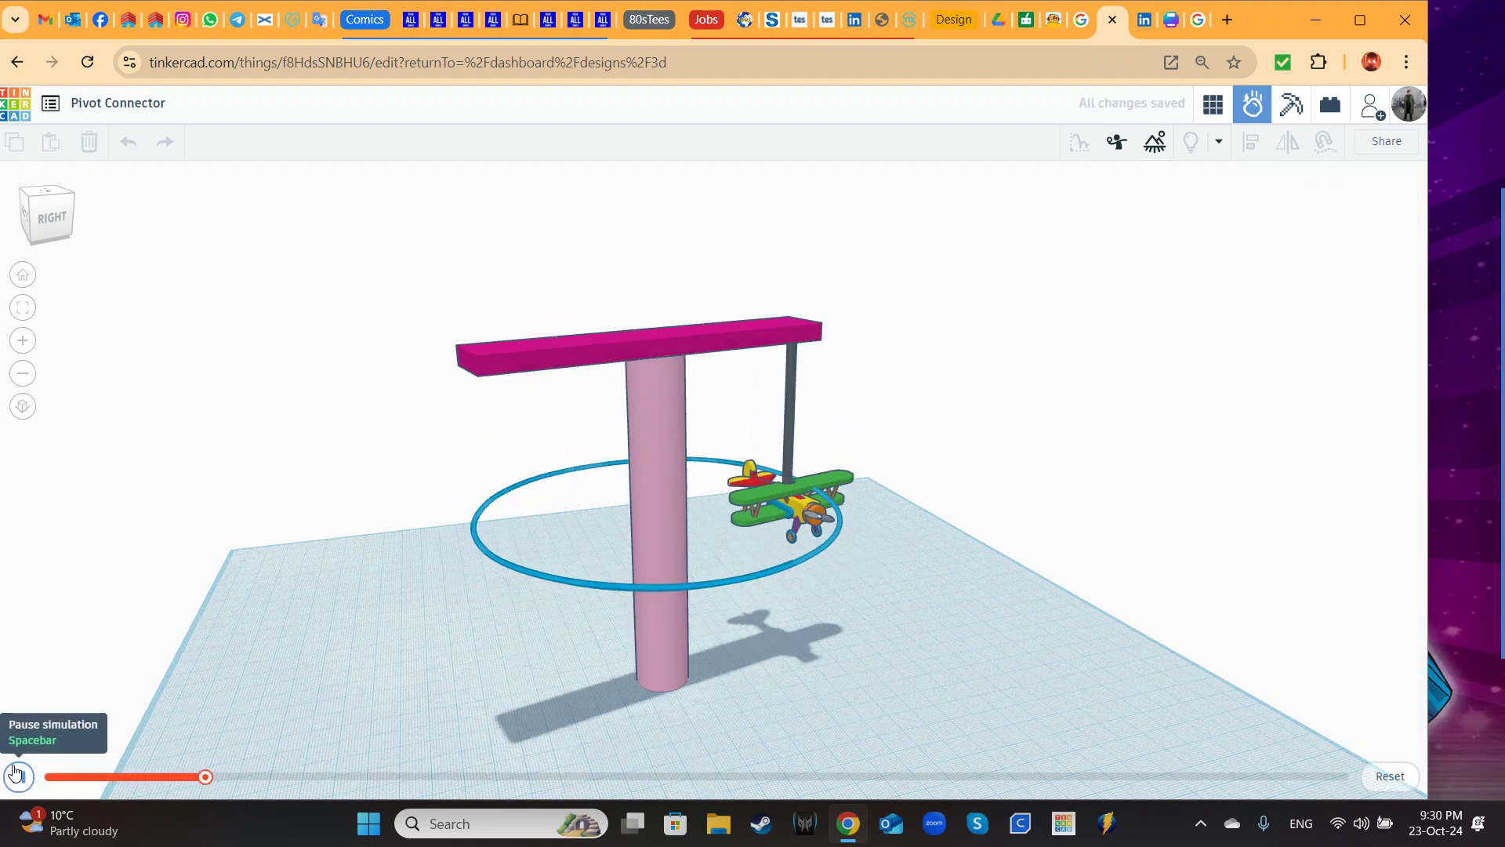
left_click(1390, 776)
Step: Return to the 3D design workspace and duplicate the hanging biplane together with its rod, pivot connector and tracer
left_click(1211, 104)
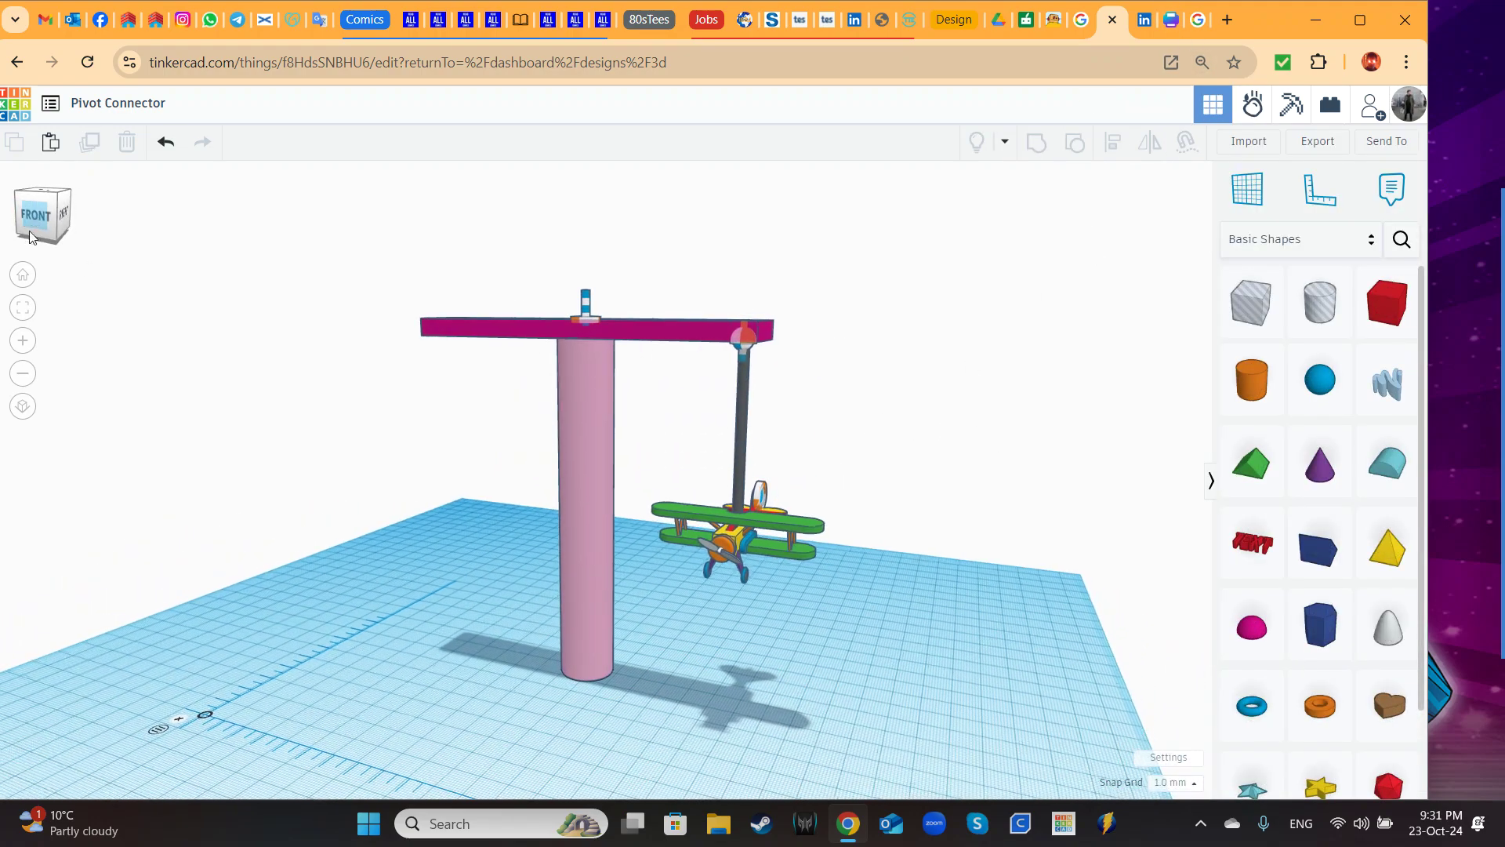
left_click(22, 406)
scroll(908, 350, "up", 4)
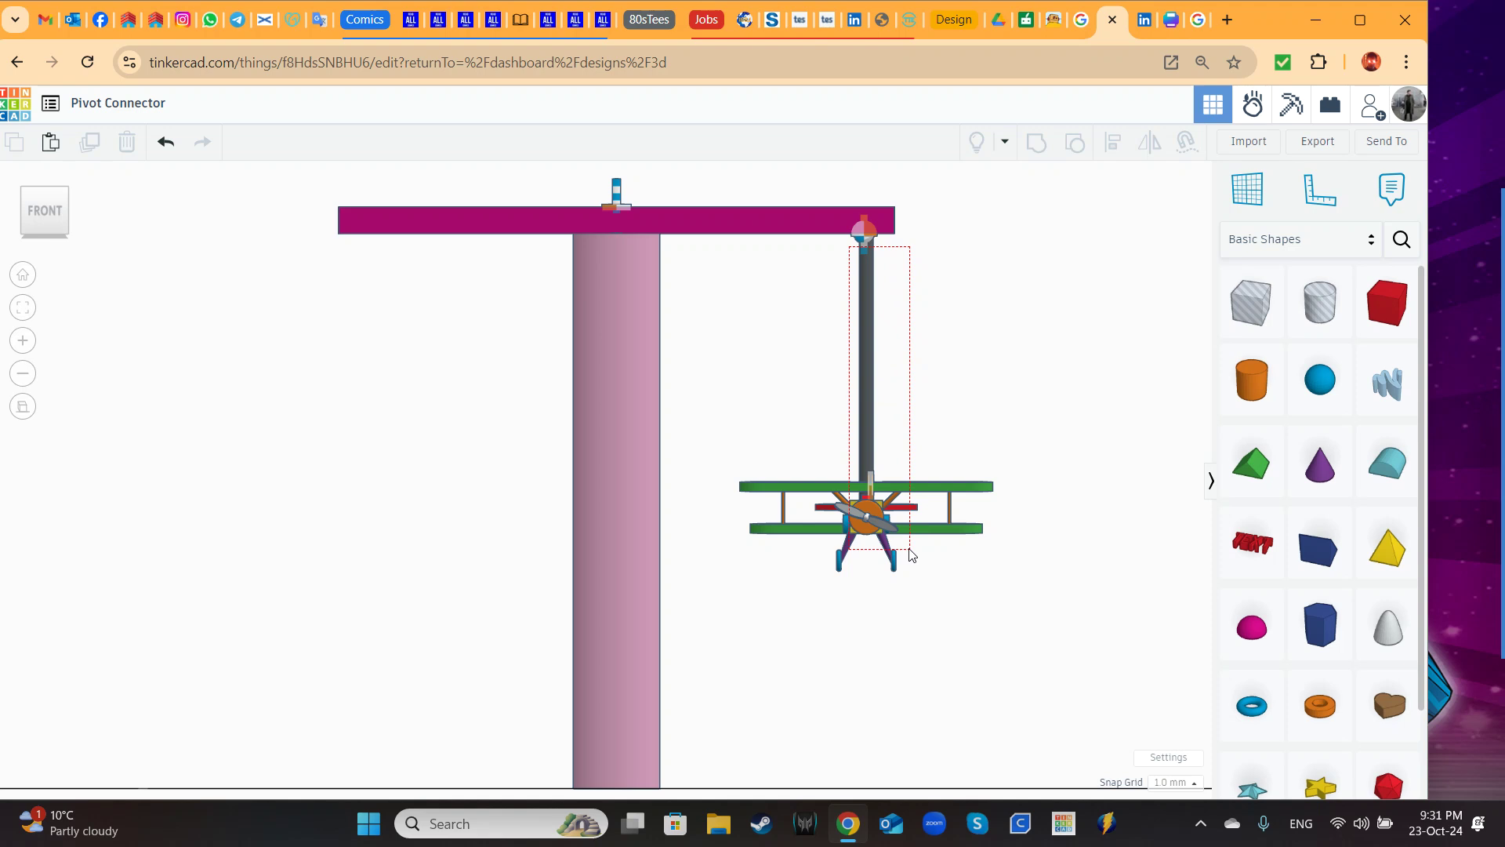
left_click_drag(911, 555, 909, 555)
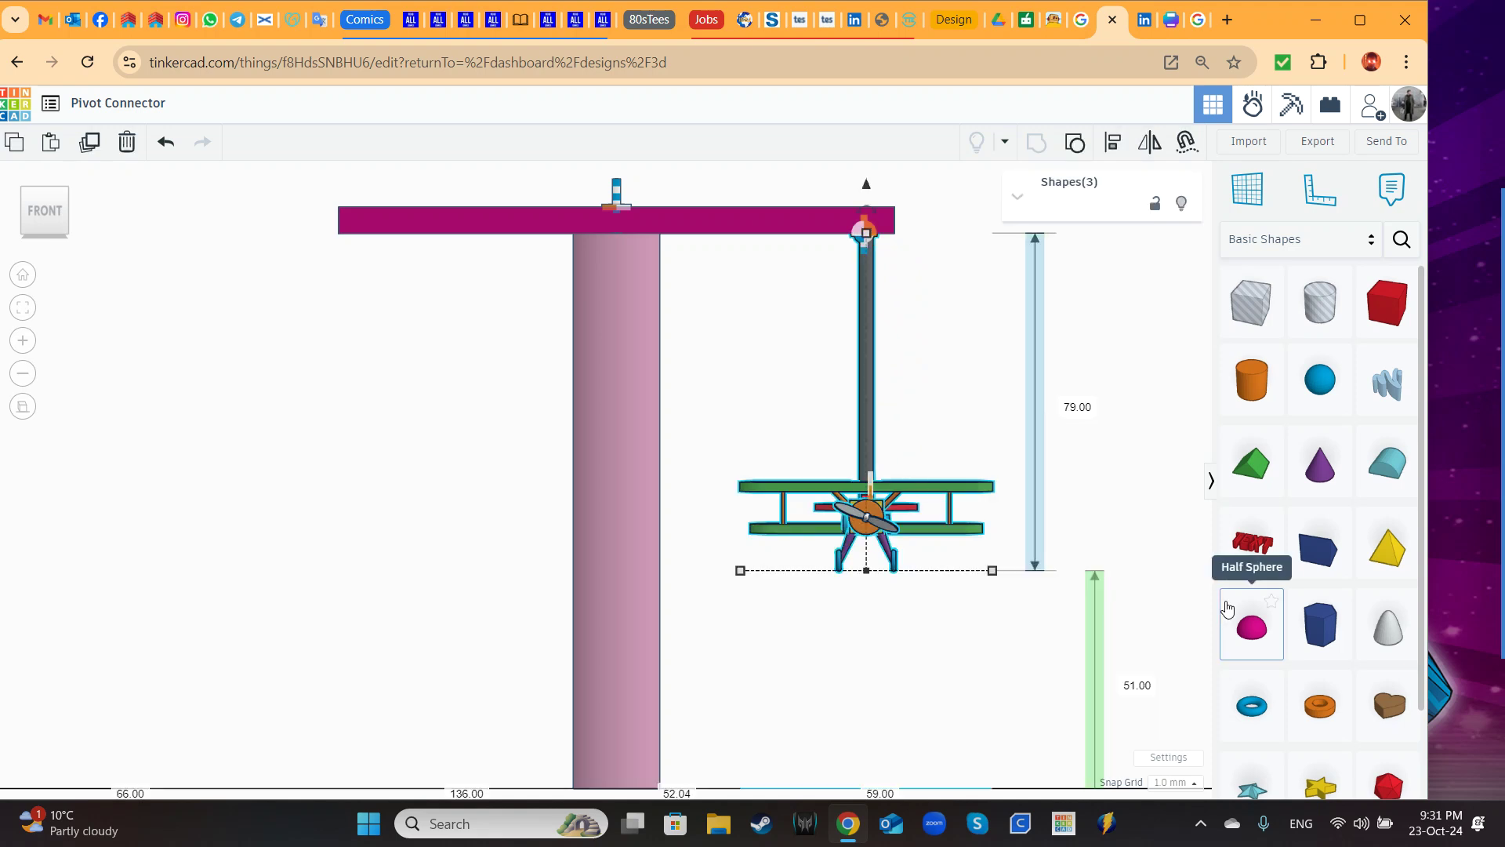
key("ctrl+d")
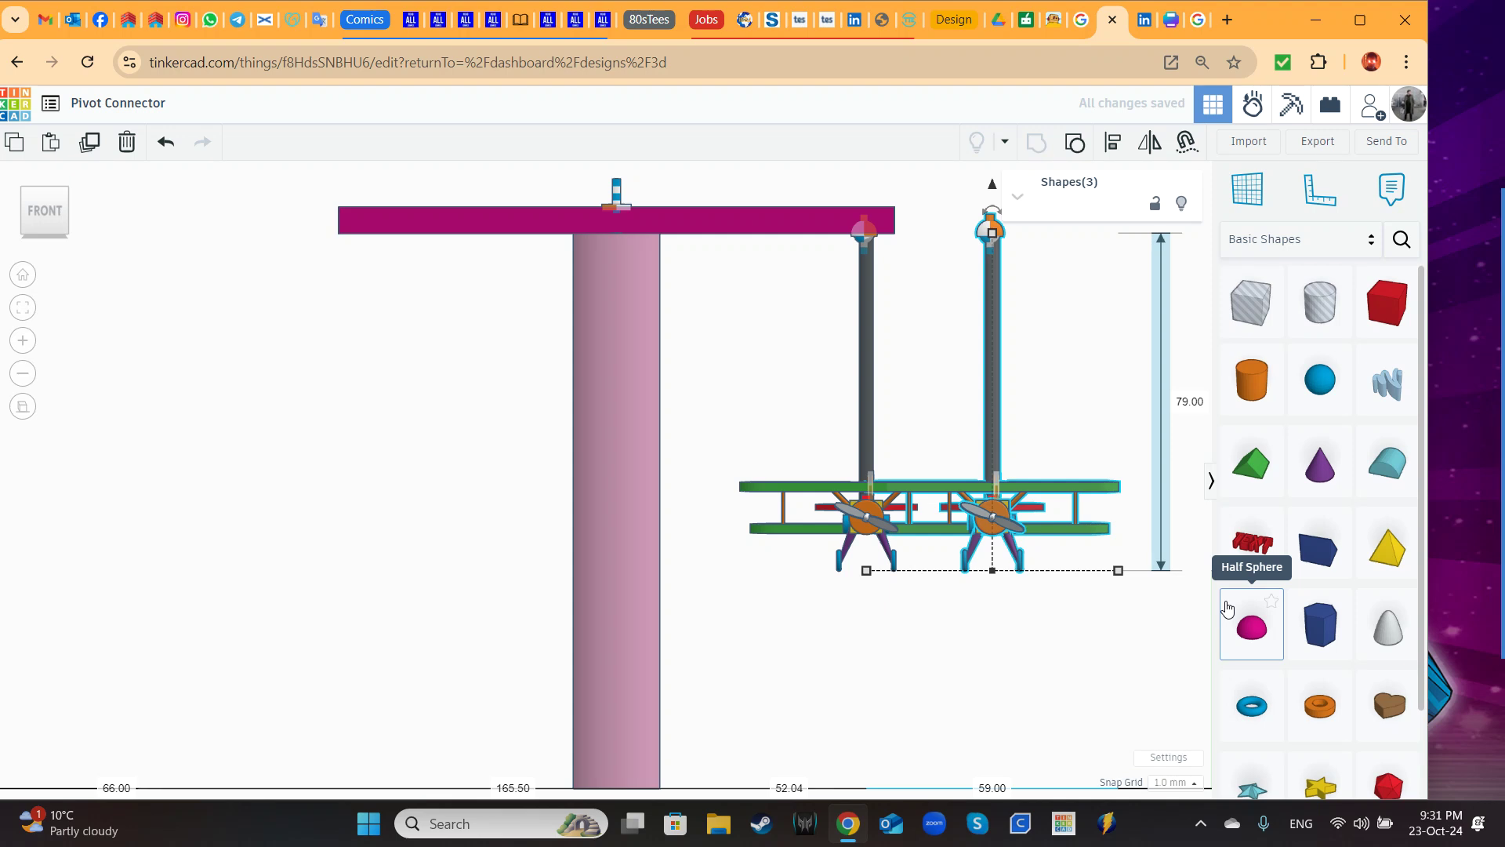
Step: Move the duplicated biplane assembly along the bar to its opposite end, about 116.5 mm from the original
key("Left")
key("Left")
key("Left")
key("Left")
key("Left")
key("Left")
key("Left")
key("Left")
key("Left")
key("Left")
key("Left")
key("Left")
key("Left")
key("Left")
key("Left")
key("Left")
key("Left")
key("Left")
key("Left")
key("Left")
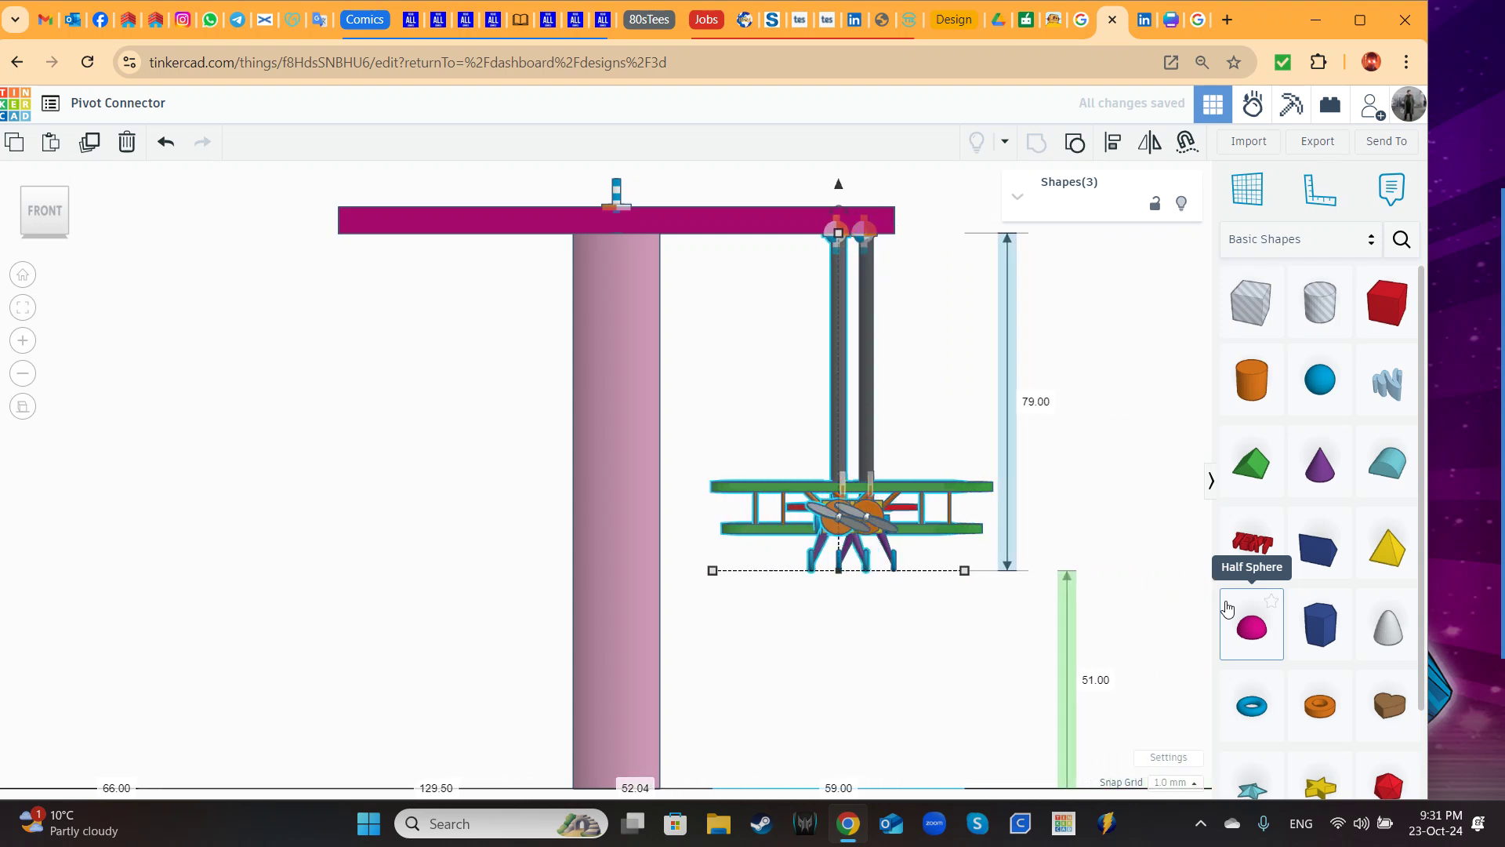
key("Left")
key("Left")
key("Left")
key("Left")
key("Left")
key("Left")
key("Left")
key("Left")
key("Left")
key("Left")
key("Left")
key("Left")
key("Left")
key("Left")
key("Left")
key("Left")
key("Left")
key("Left")
key("Left")
key("Left")
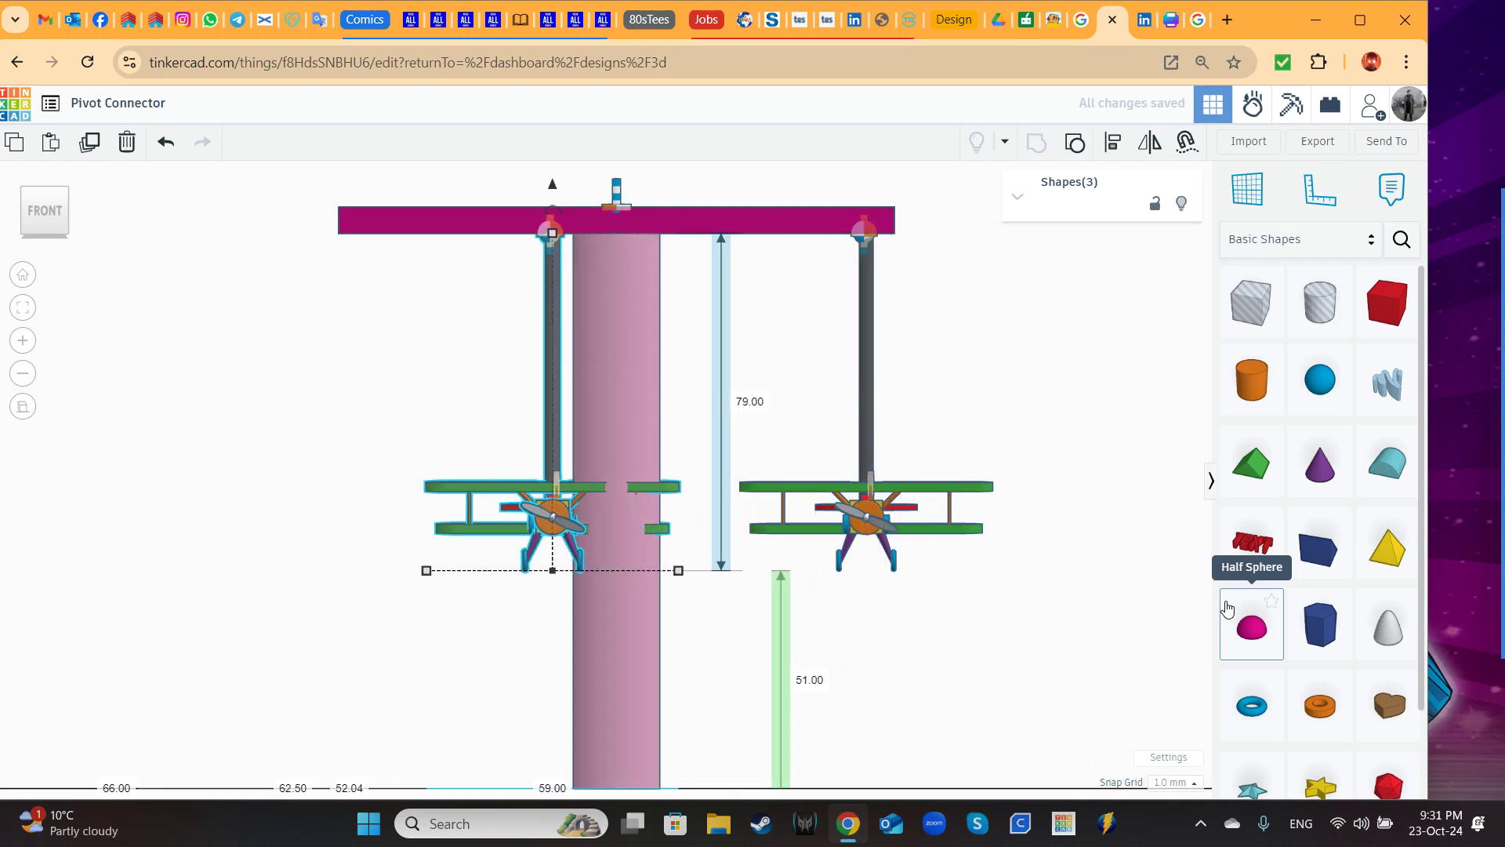
key("Left")
key("Left")
key("Left")
key("Left")
key("Left")
key("Left")
key("Left")
key("Left")
key("Left")
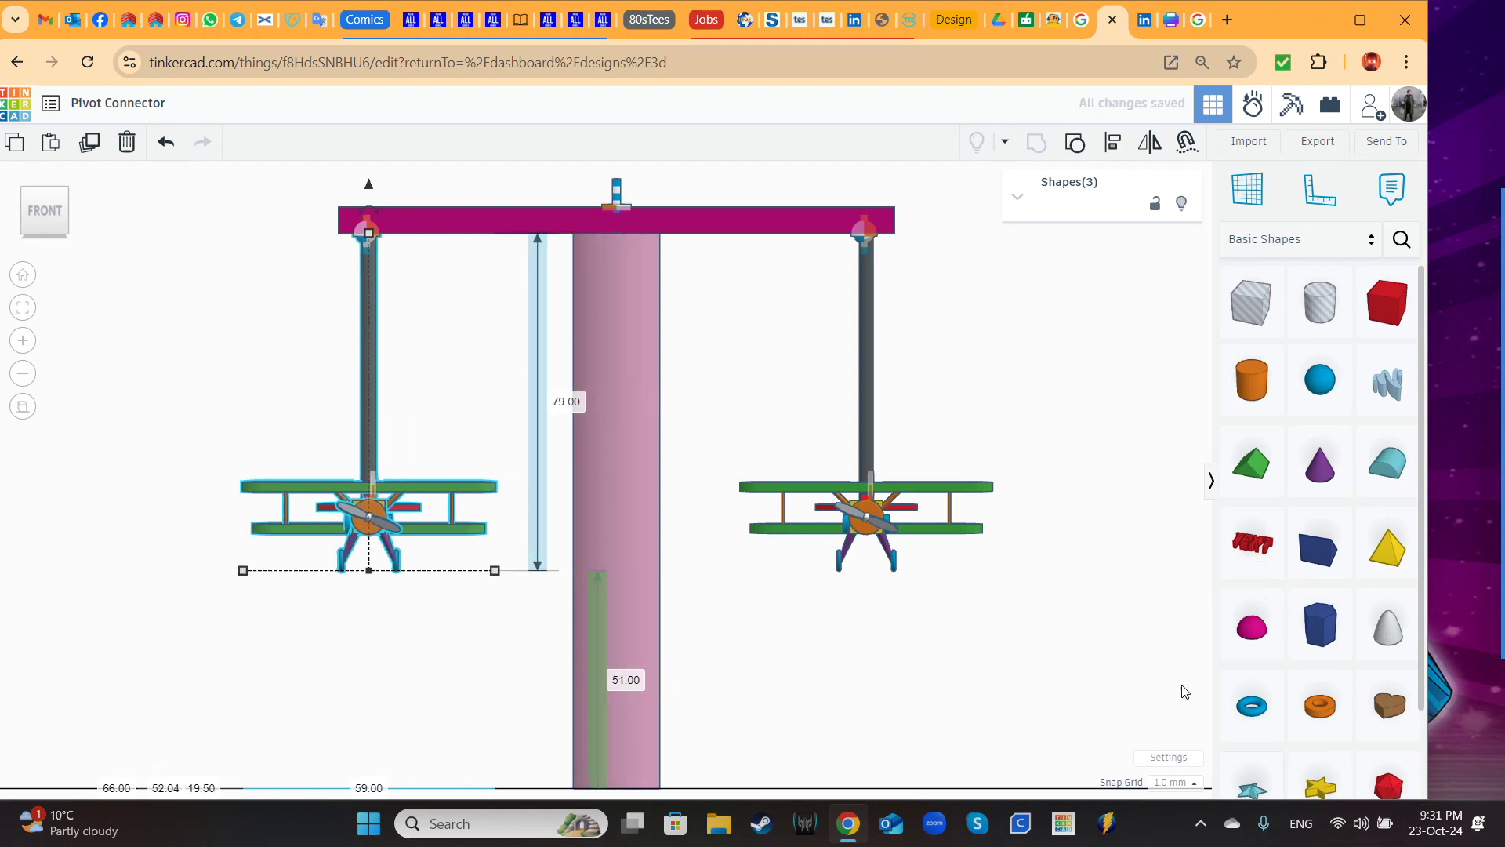
Step: Mirror the duplicated biplane assembly front to back so it faces opposite to the original
right_click_drag(1050, 592, 765, 679)
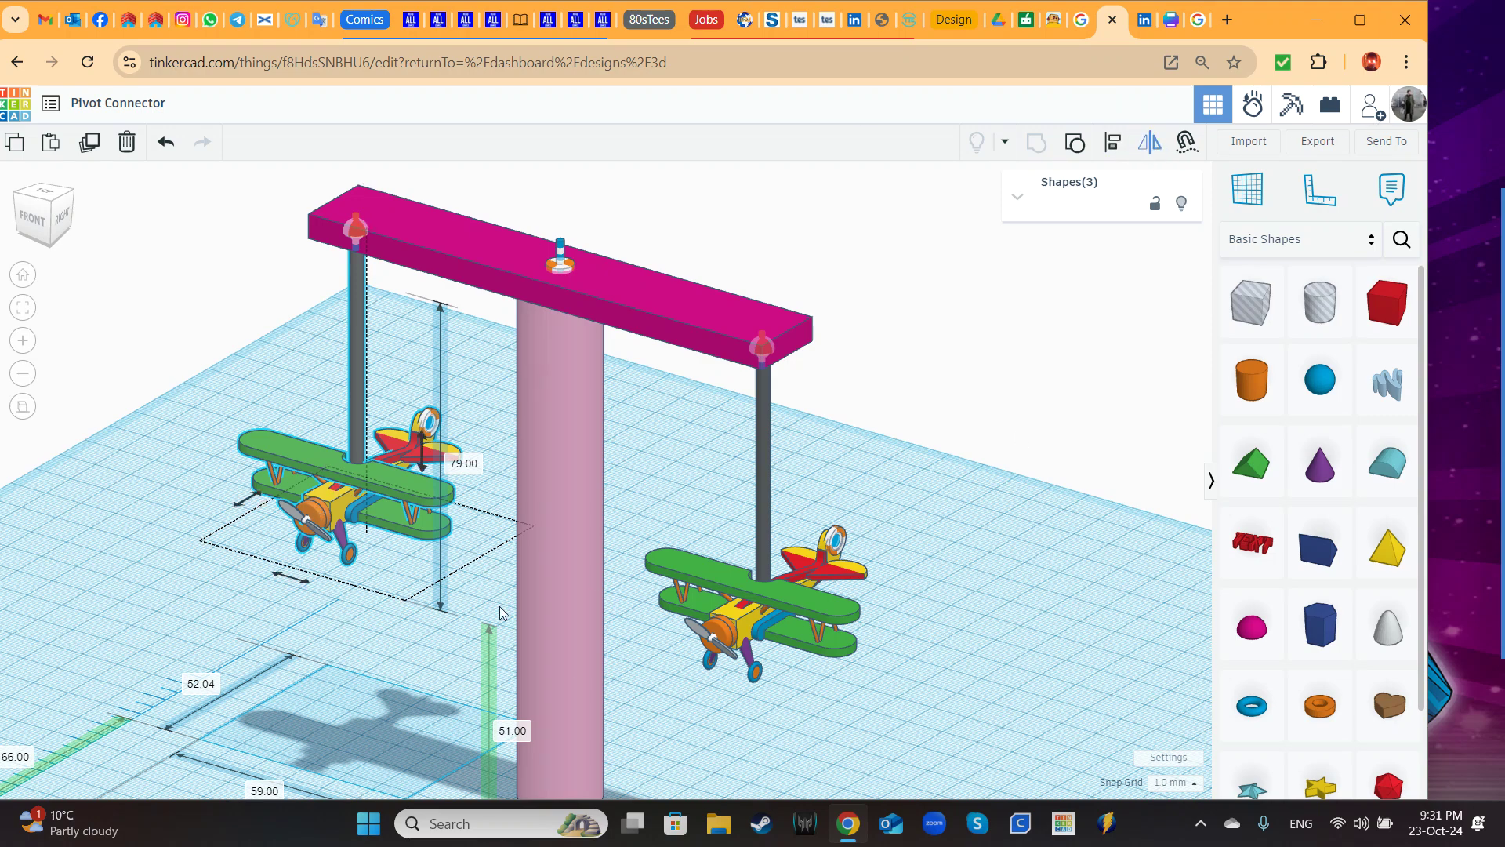
left_click_drag(238, 504, 416, 275)
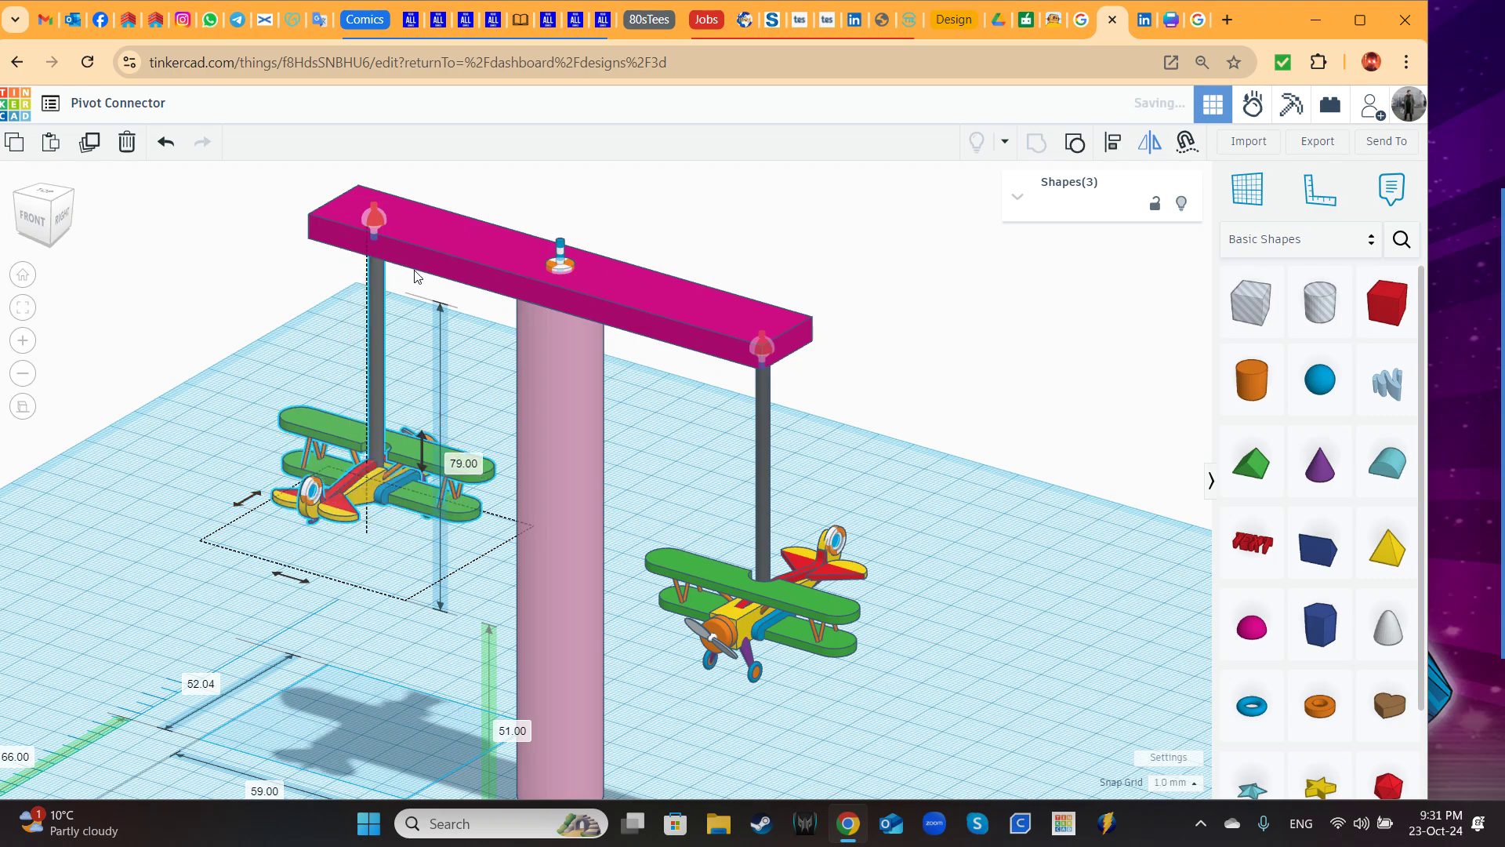
left_click(990, 416)
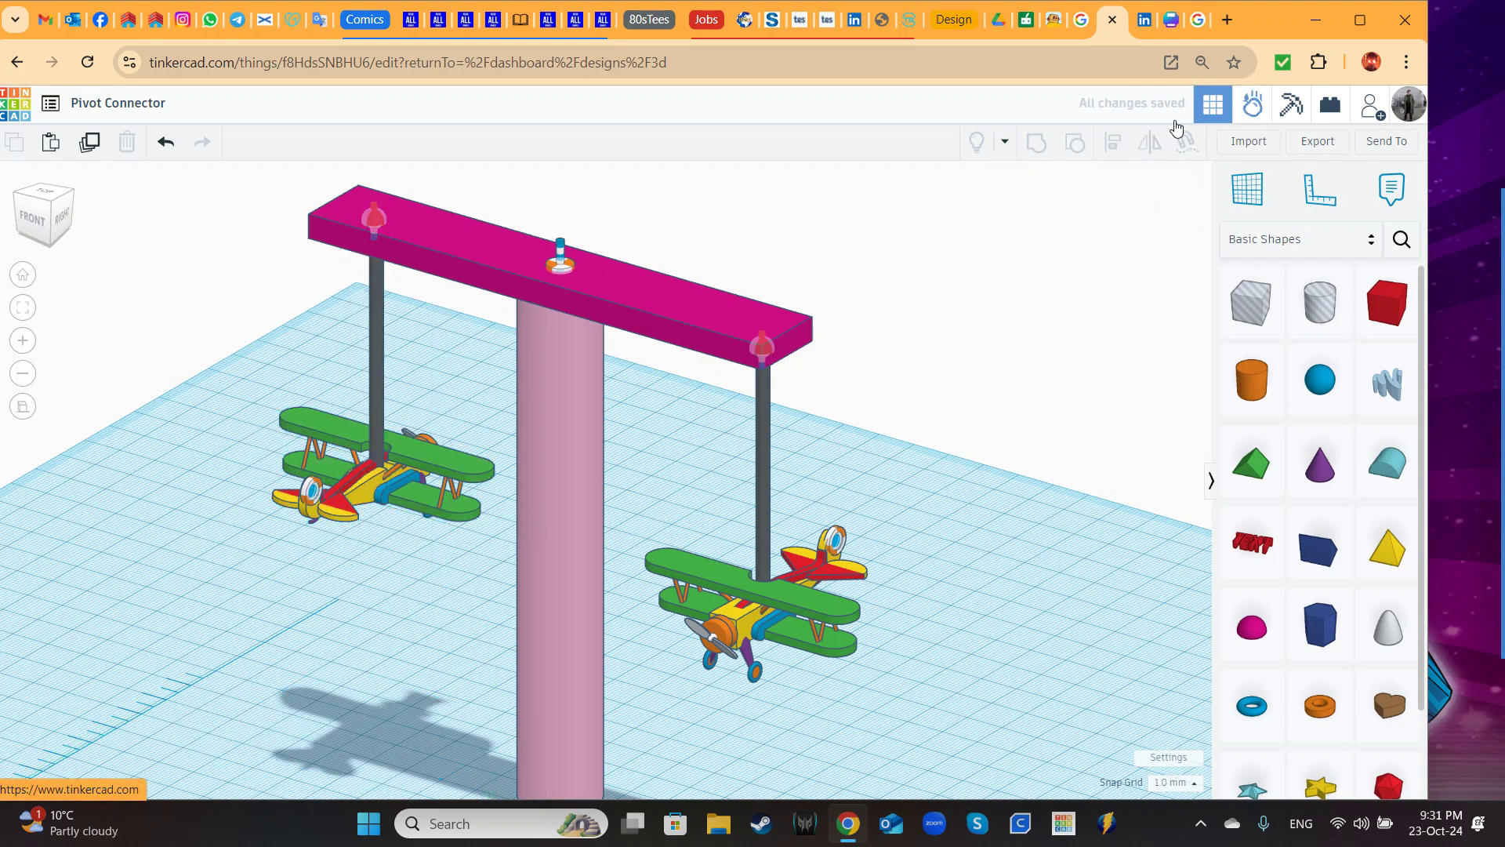
Step: Switch back to Sim Lab, run the simulation with both biplanes, and reset it
left_click(1252, 103)
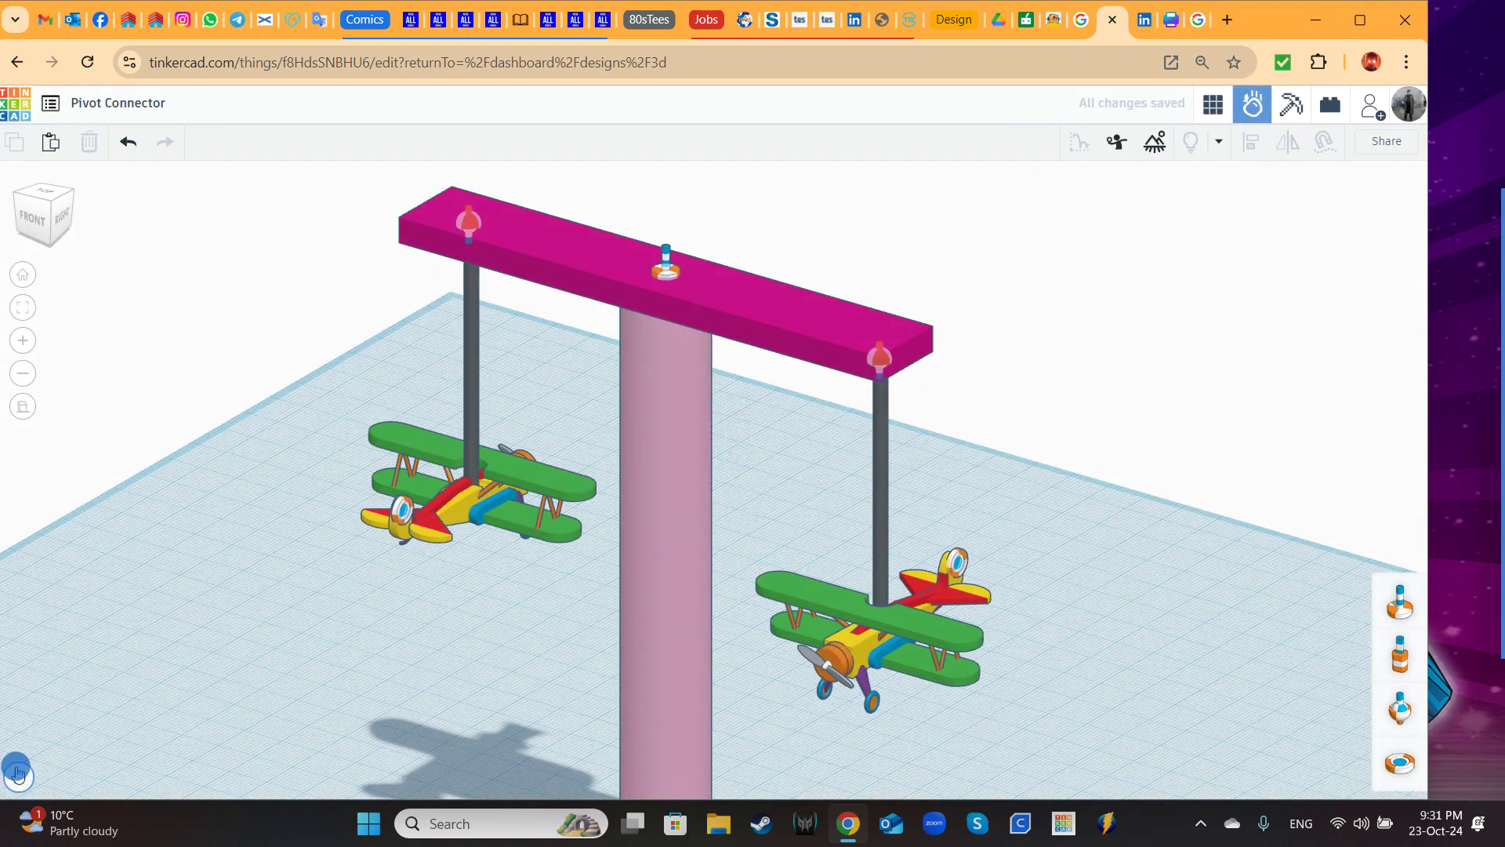
left_click(18, 774)
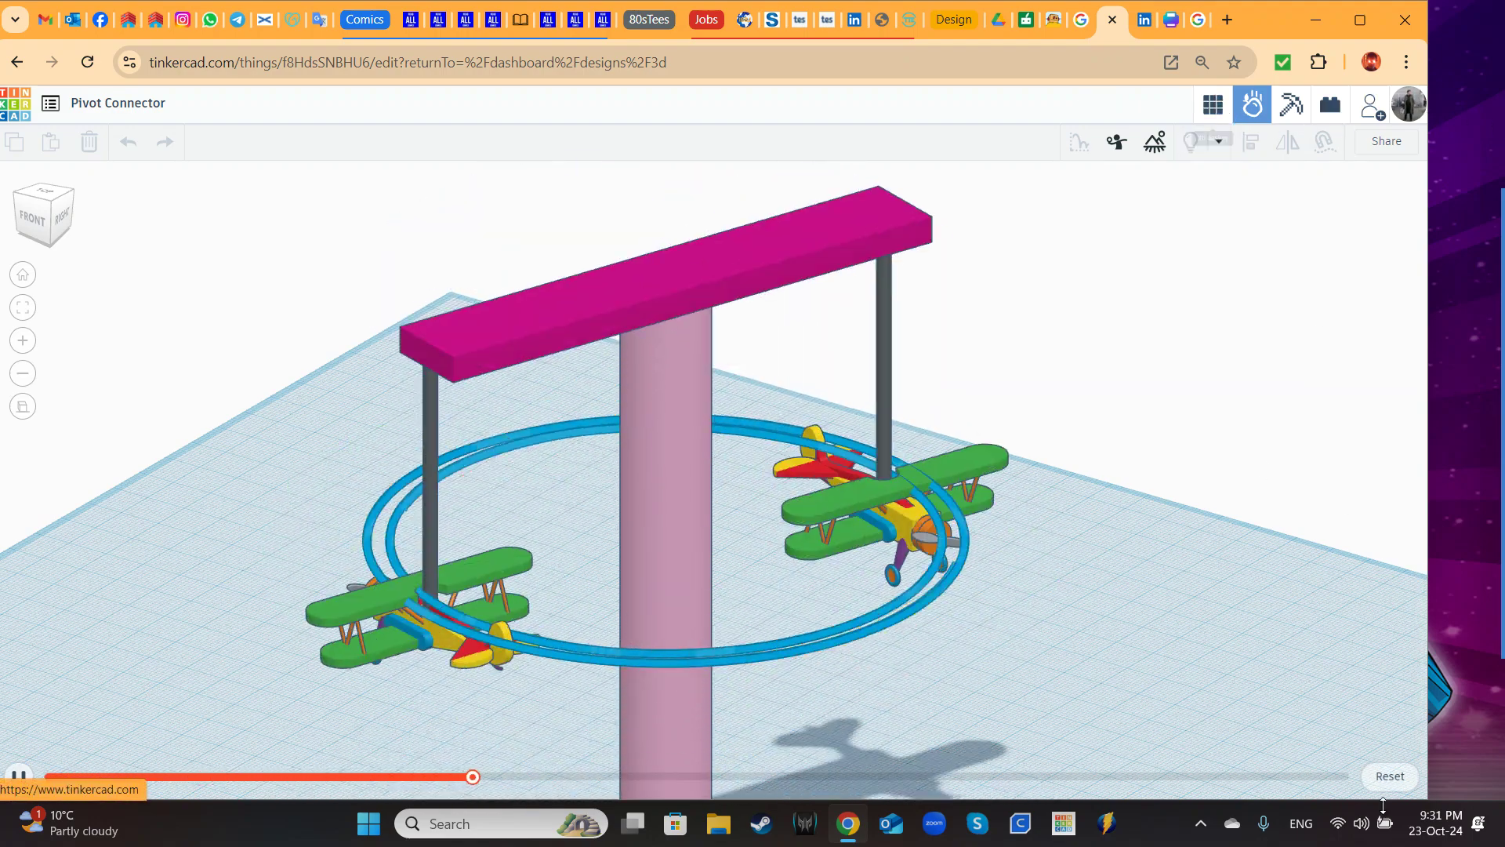
left_click(1390, 776)
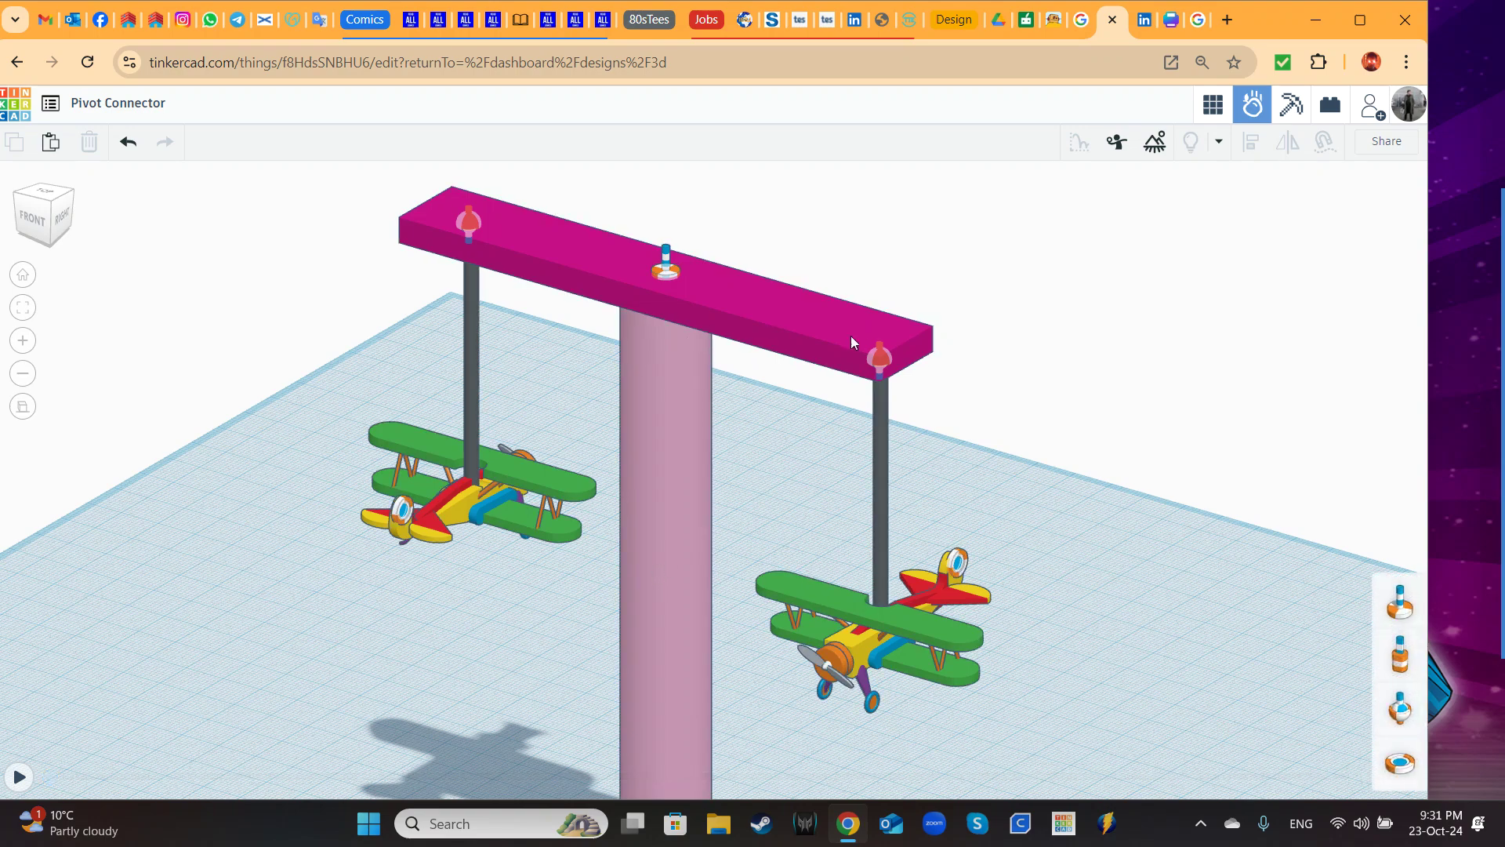
Step: Set the original biplane's pivot cone angle limit to 90 and raise the duplicate's limit to about half of the range
left_click(881, 358)
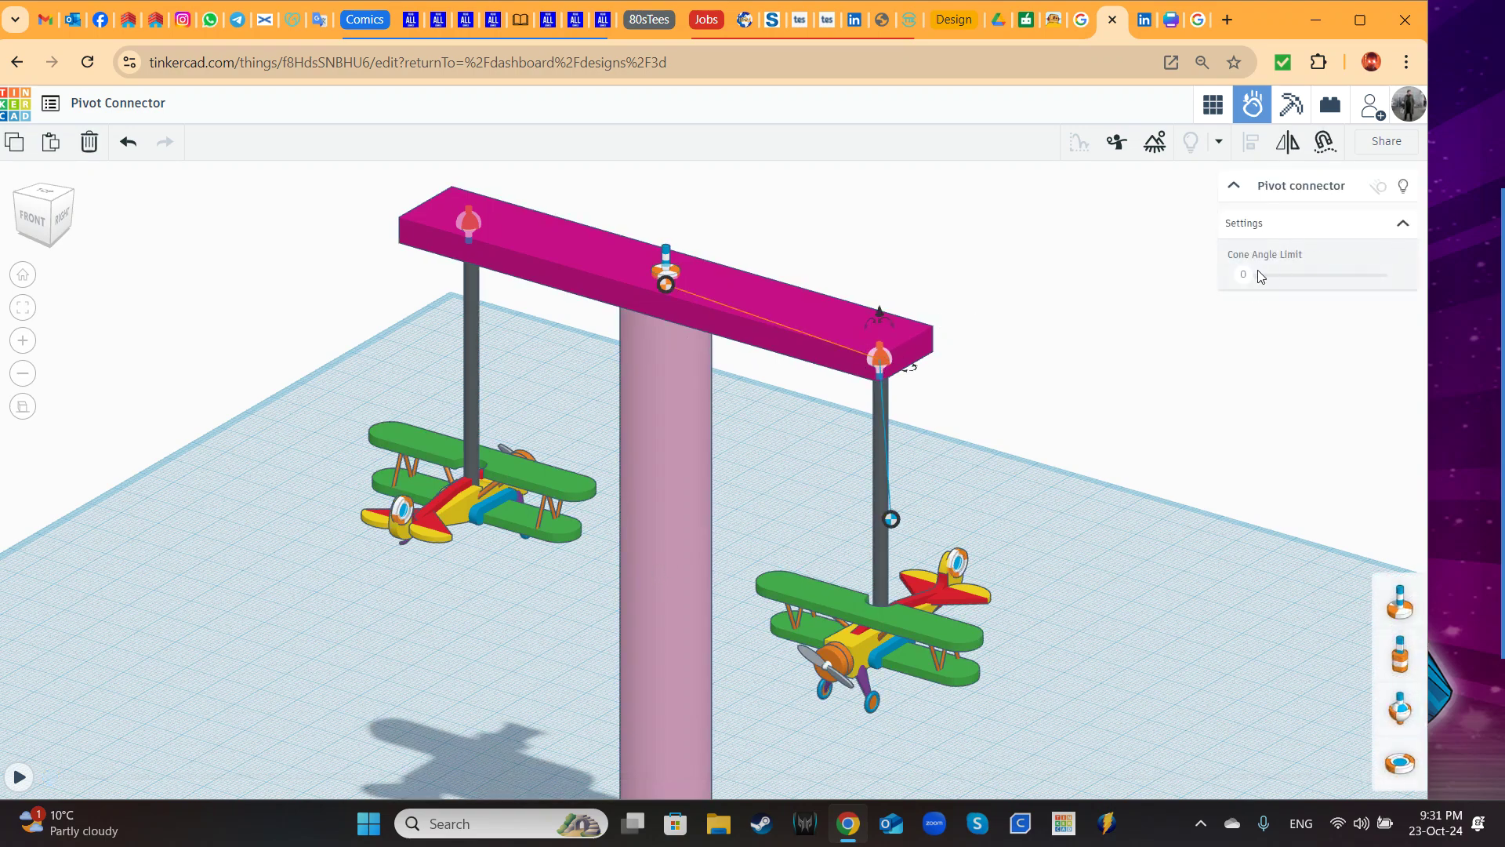
left_click_drag(1303, 274, 1382, 274)
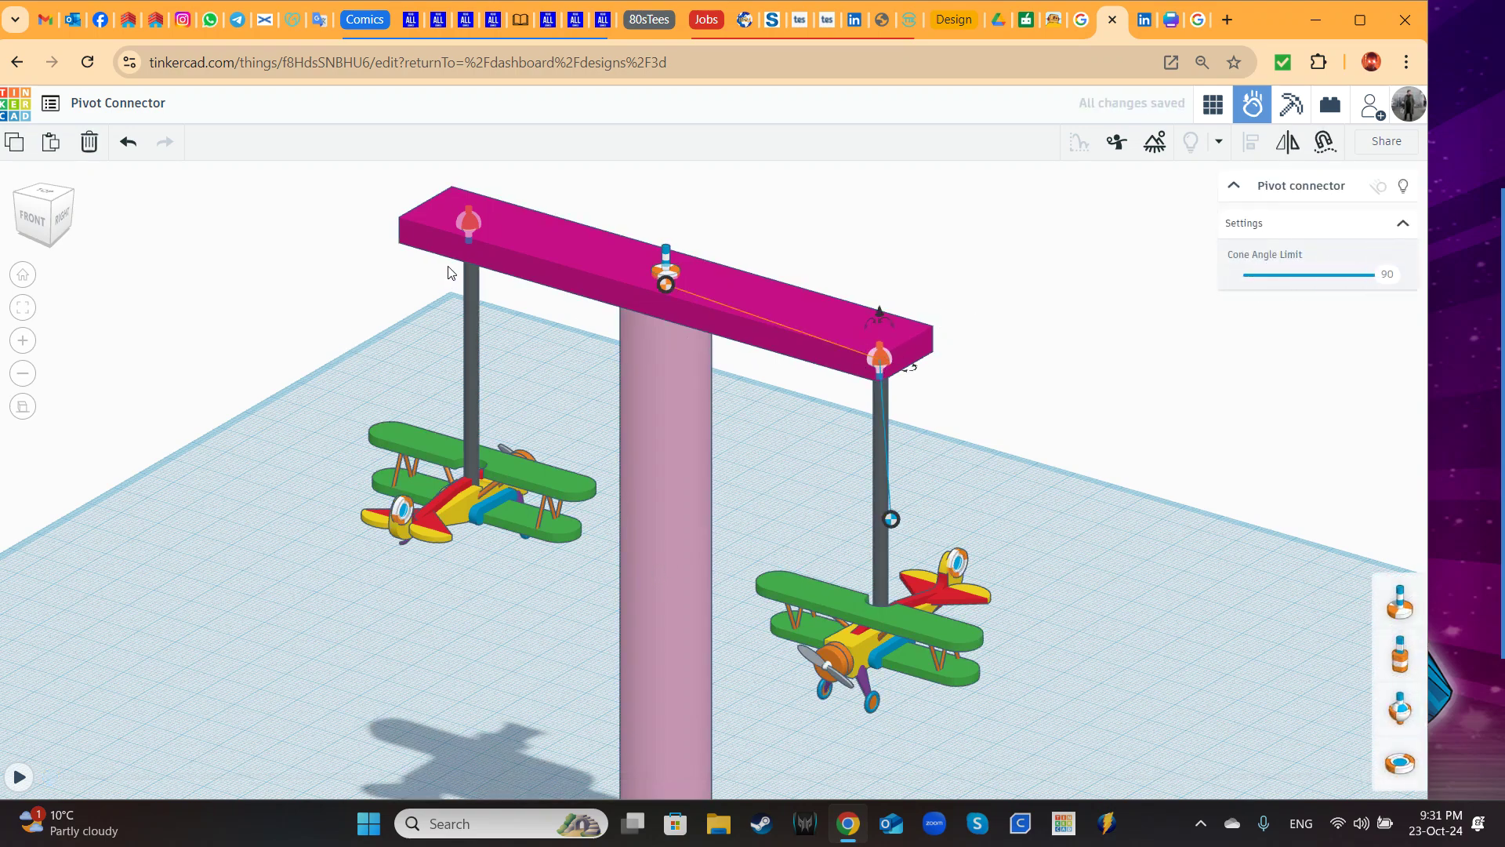
left_click(473, 214)
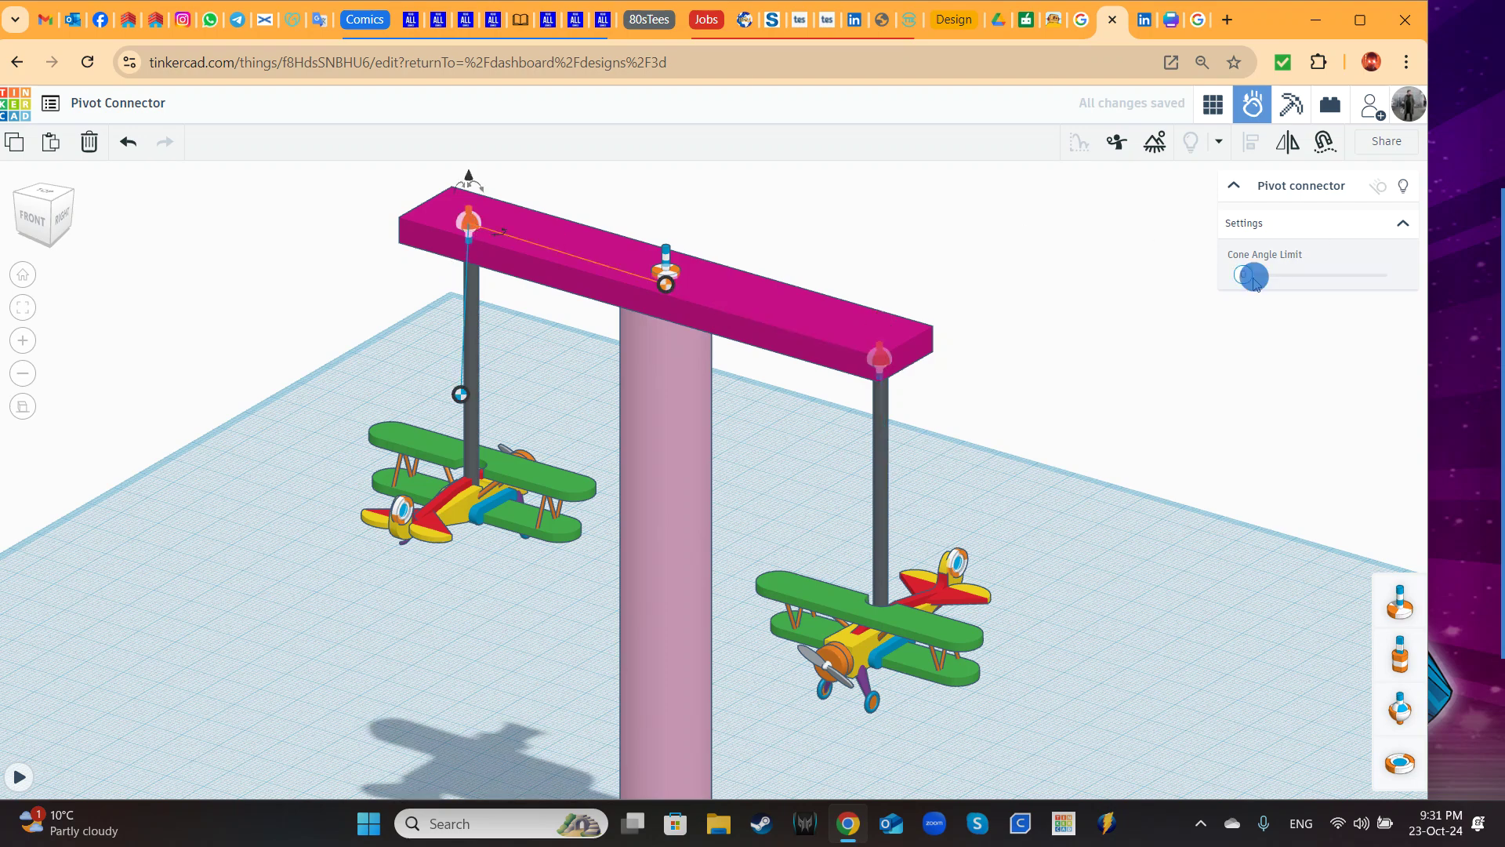
left_click_drag(1253, 276, 1310, 276)
left_click_drag(1314, 282, 1318, 284)
Step: Set the duplicated biplane's trace color to yellow, run the simulation to compare both paths, and reset it
left_click(402, 514)
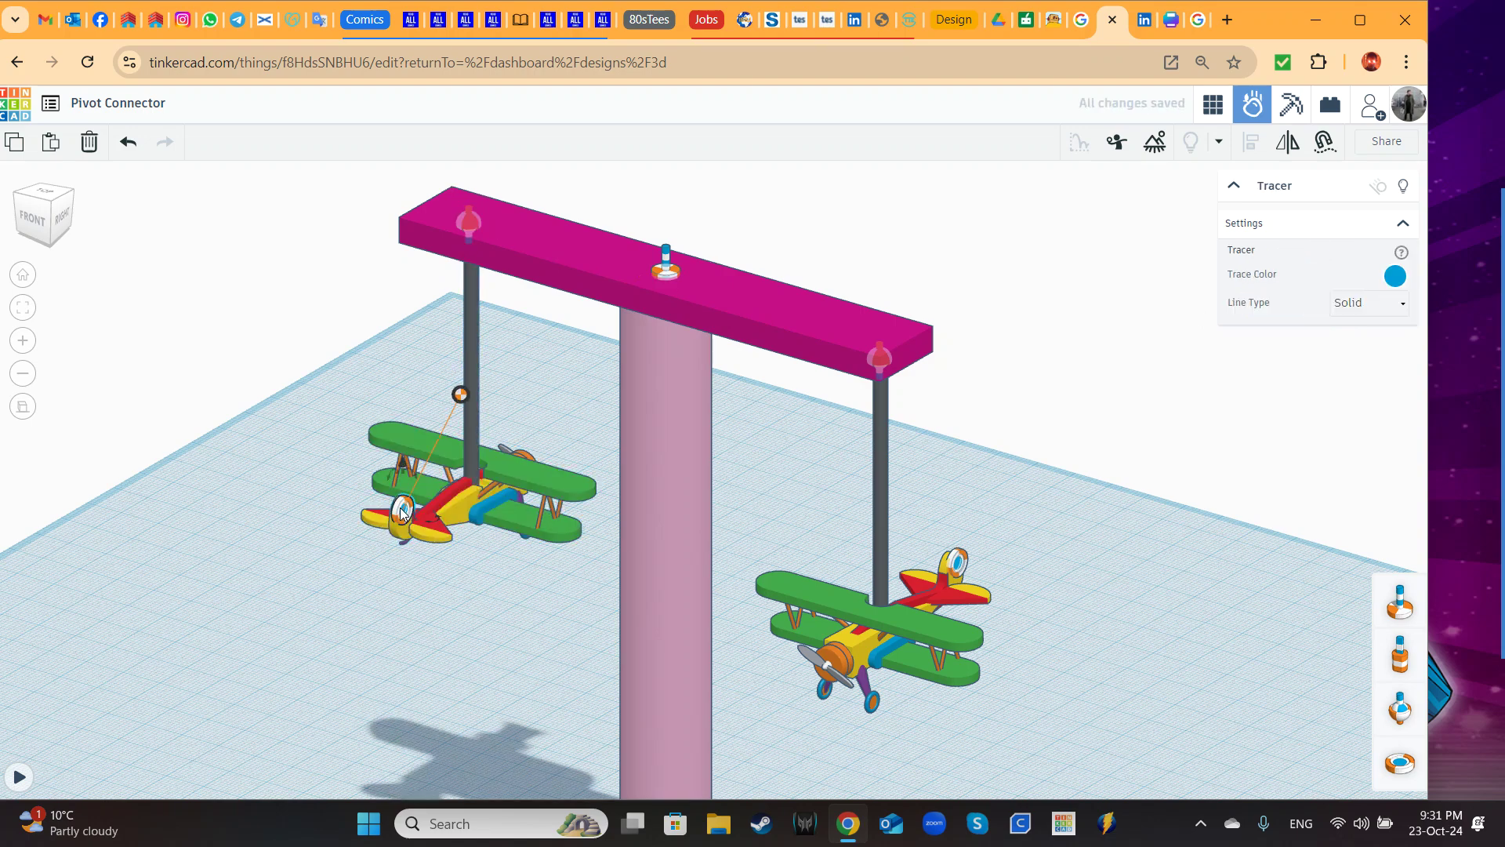
left_click(1396, 276)
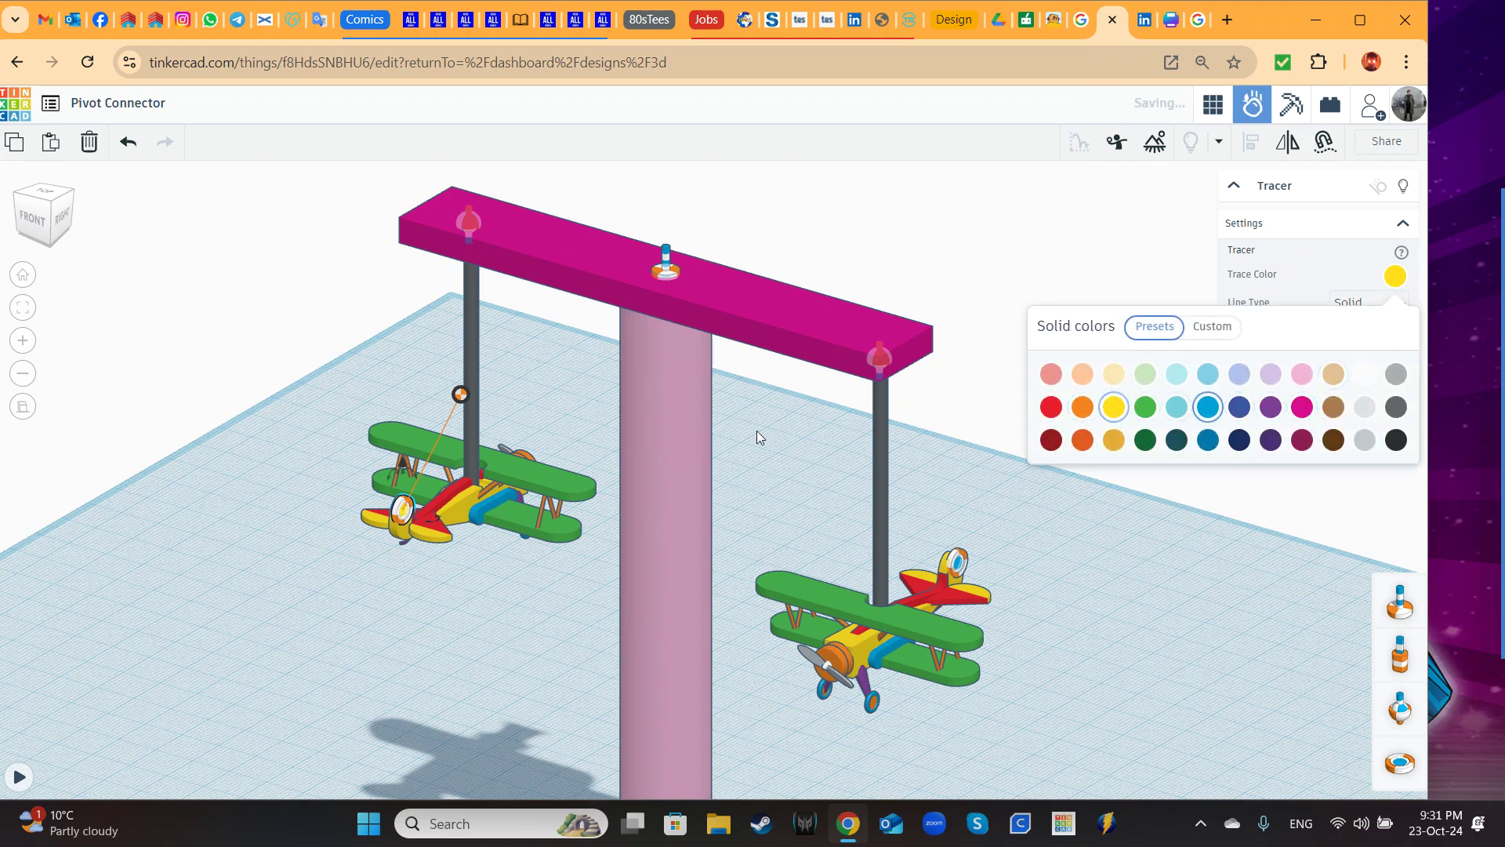
left_click(30, 774)
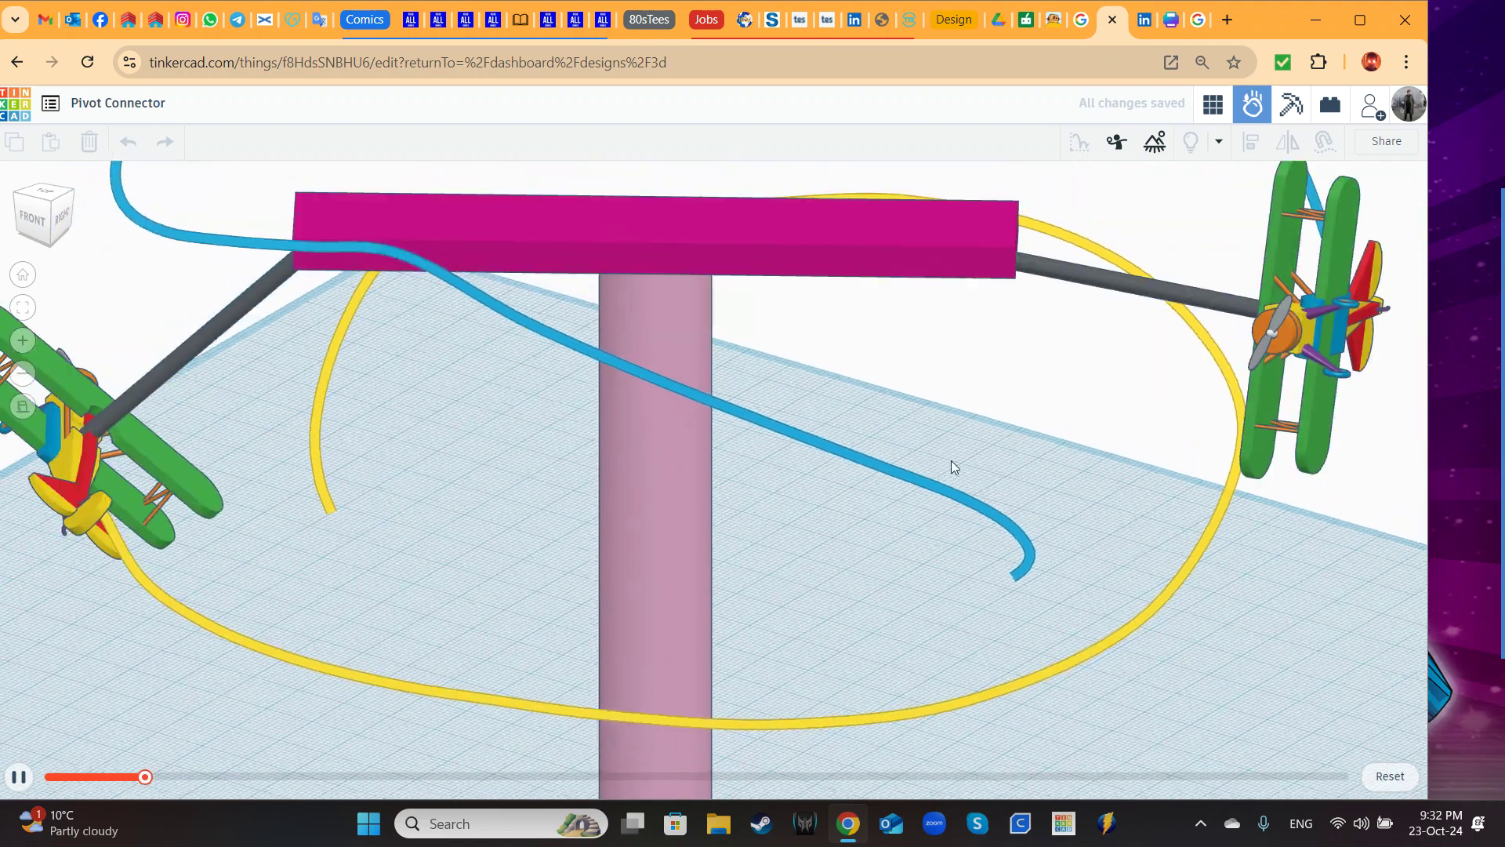
scroll(980, 460, "down", 5)
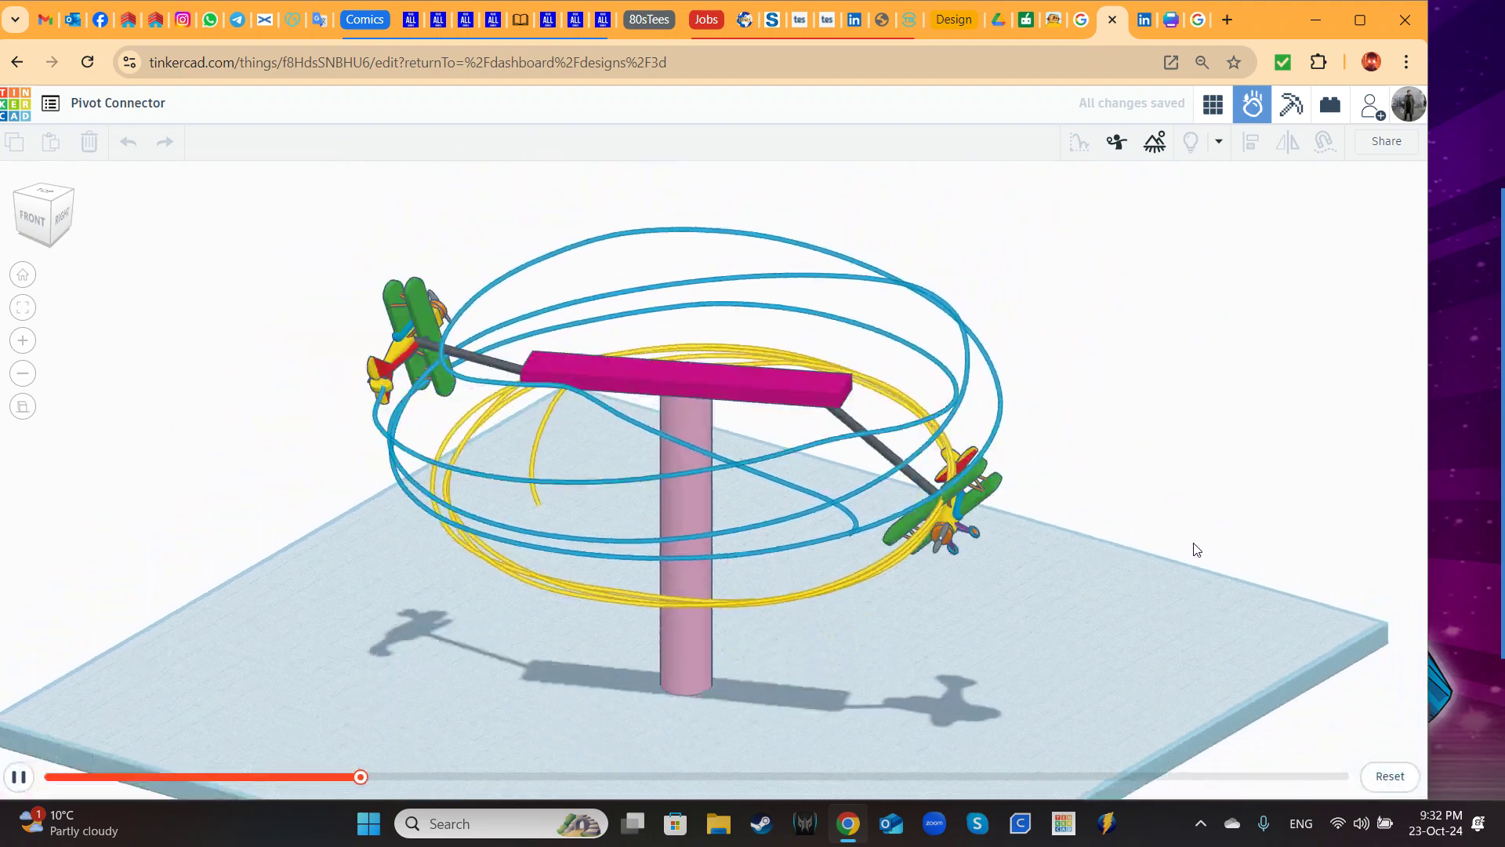
right_click_drag(1132, 572, 1122, 557)
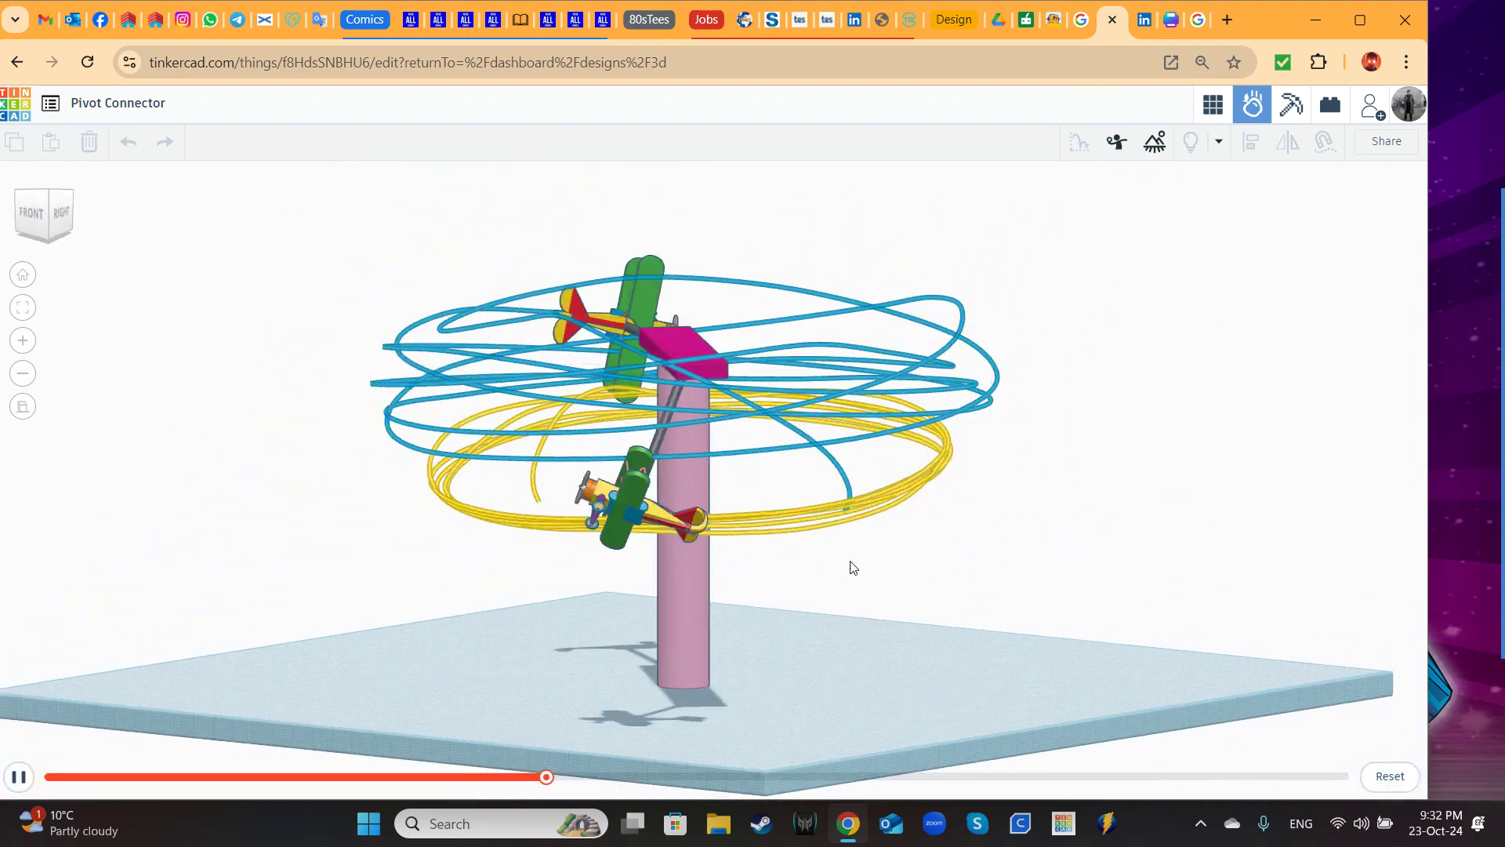
left_click(24, 406)
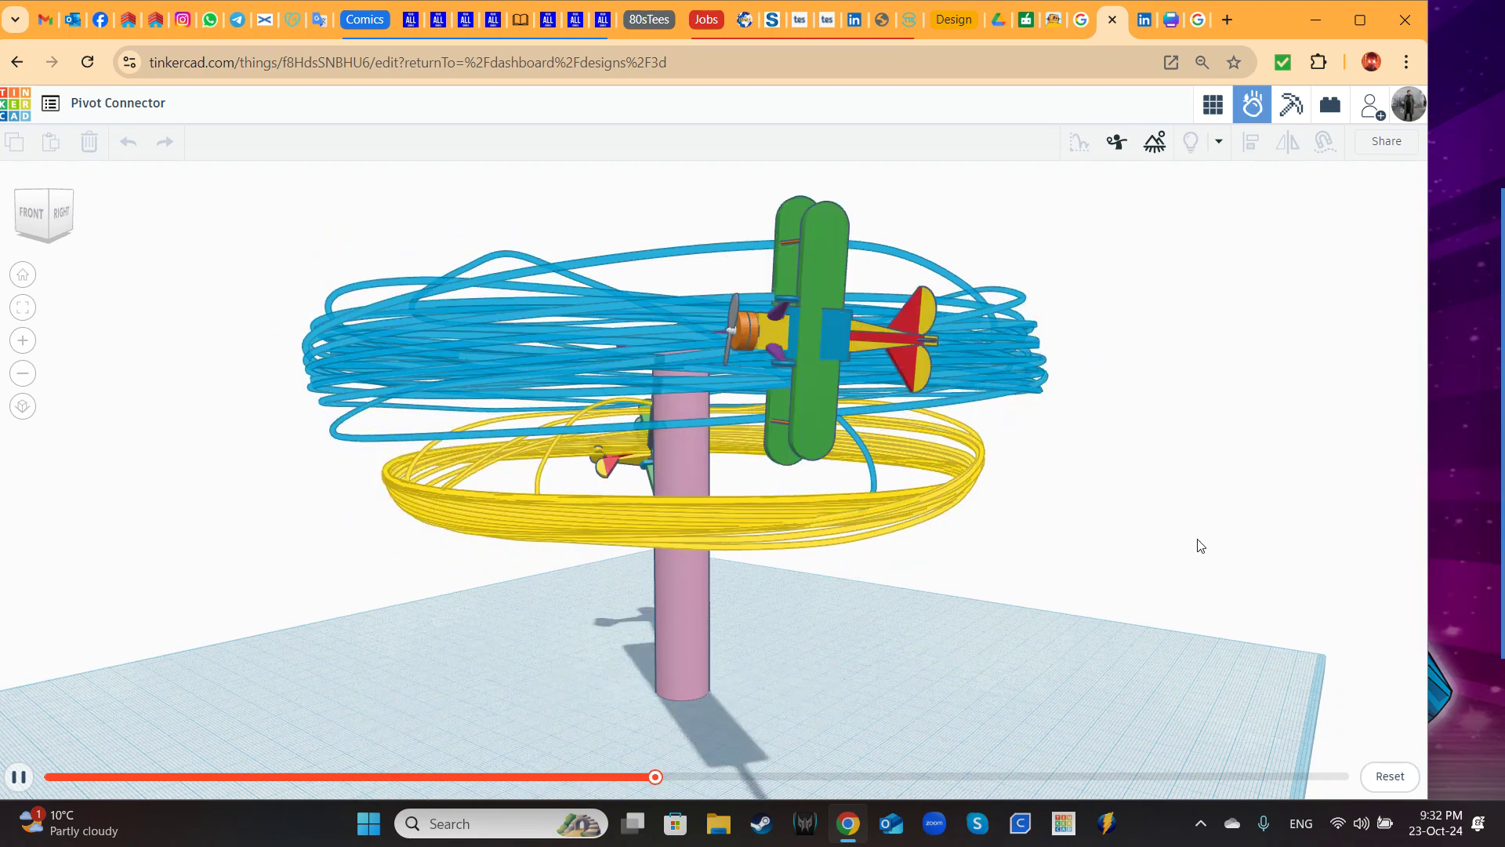
left_click(1390, 778)
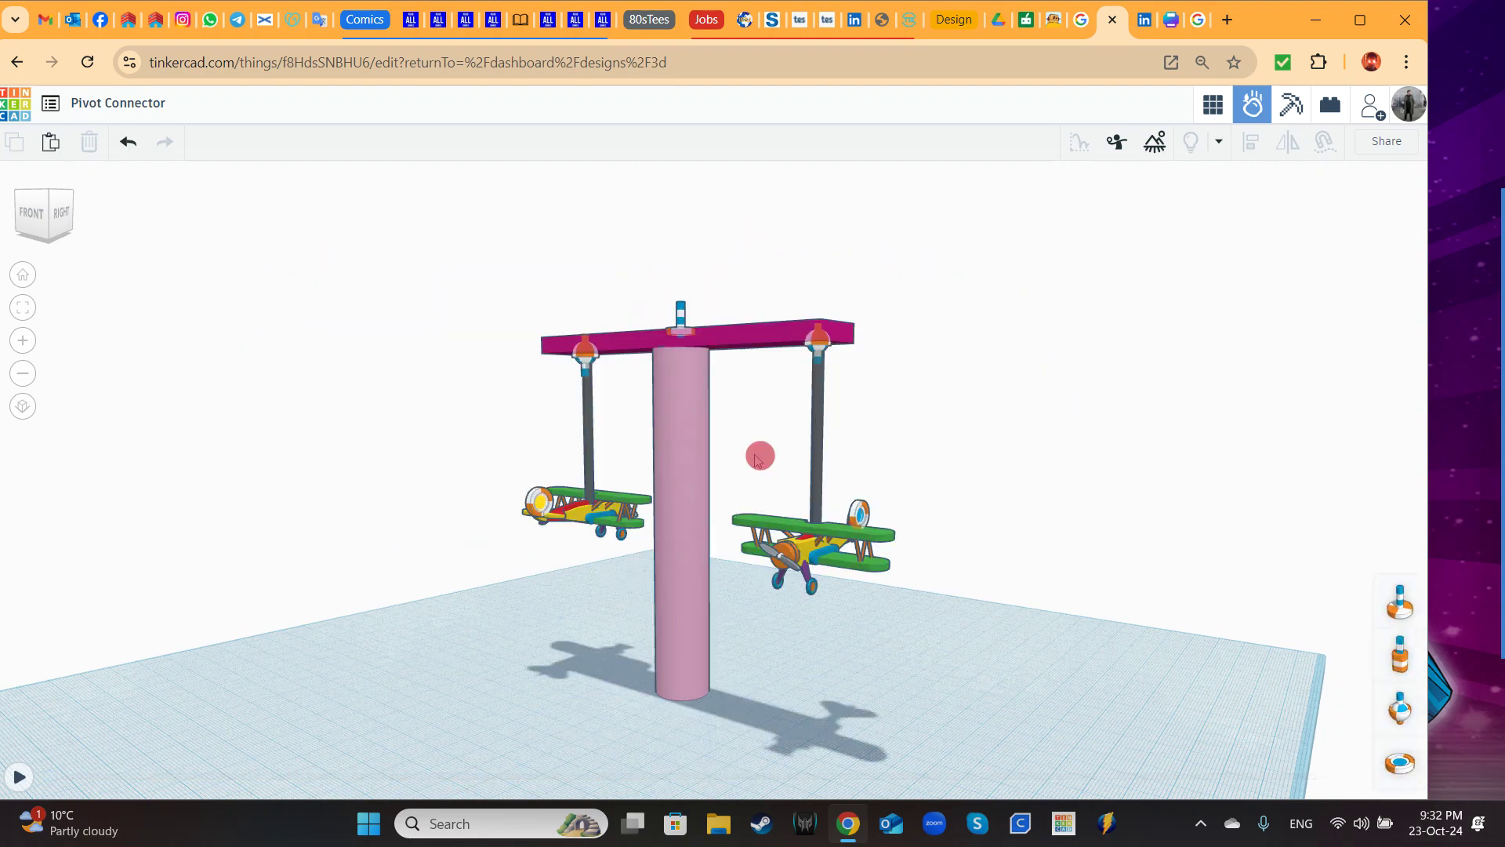
right_click_drag(756, 457, 860, 463)
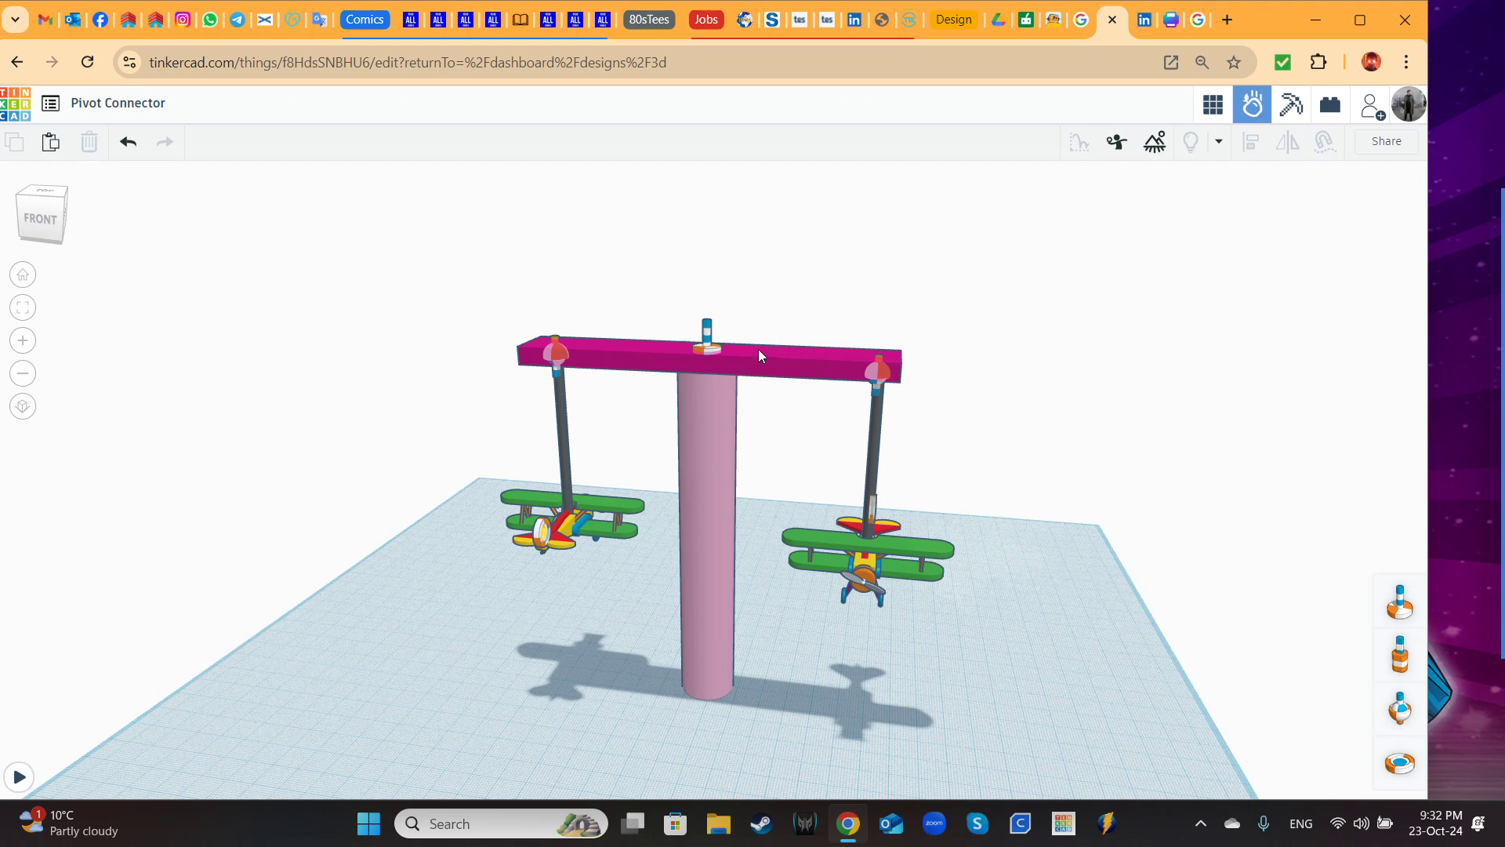